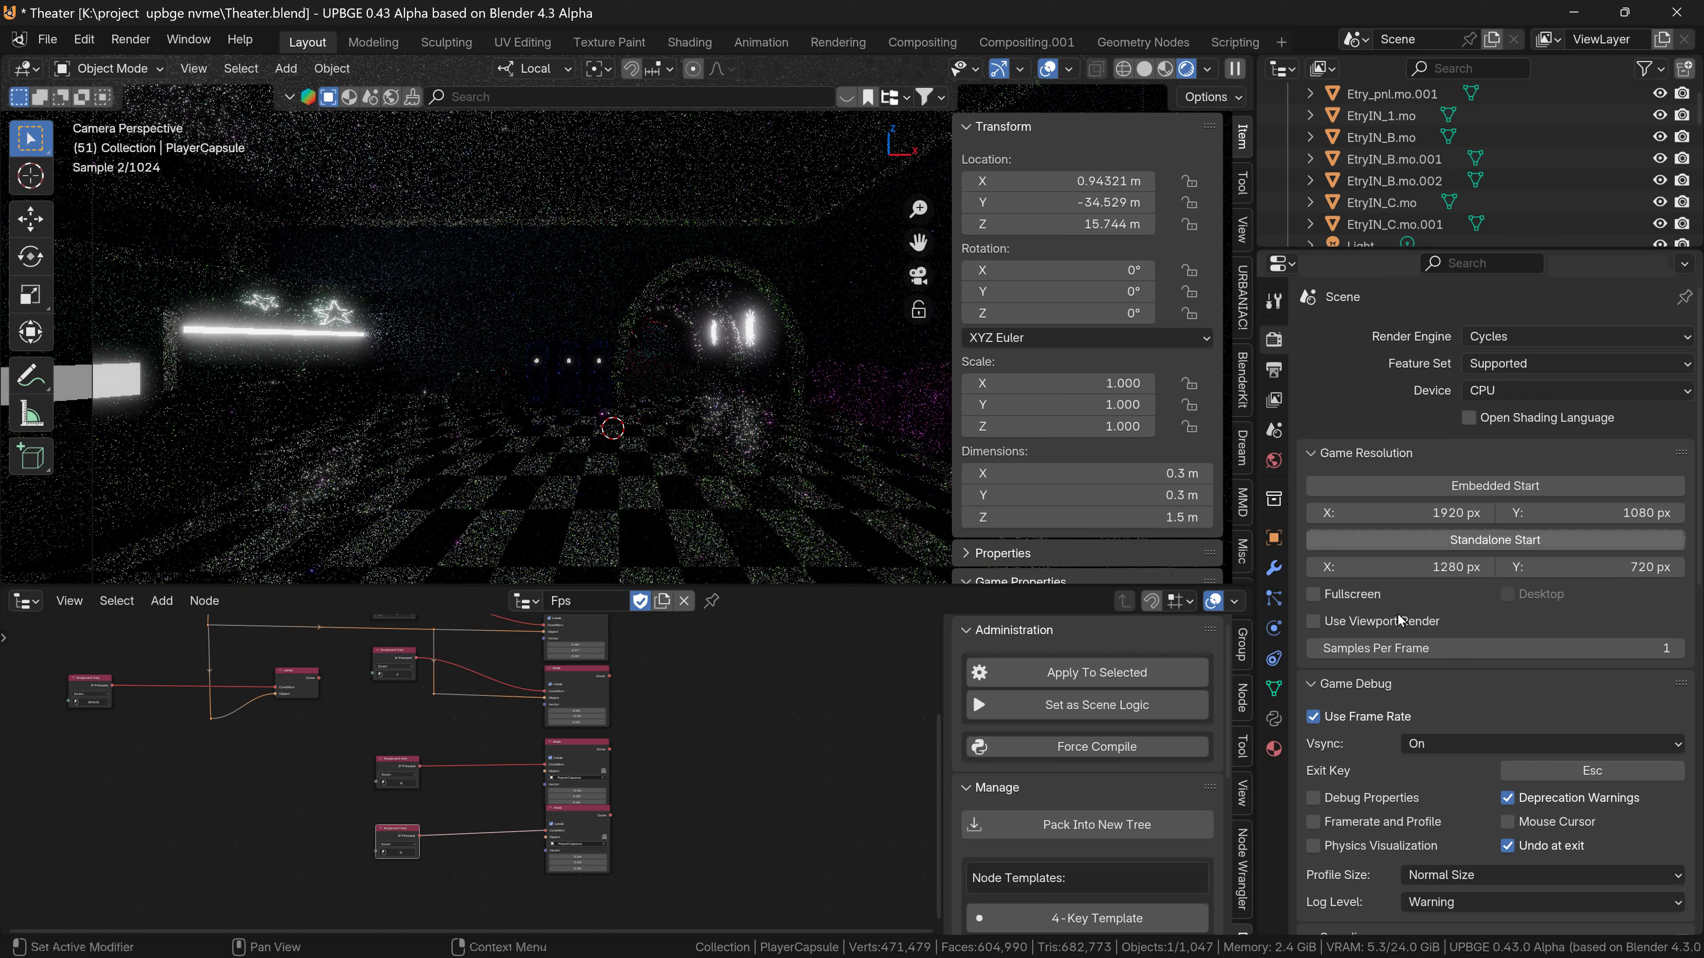
Set the viewport sampling to 1 max sample and 1 min sample, and enable viewport denoising.
scroll(1399, 621, down, 2)
scroll(1380, 652, down, 4)
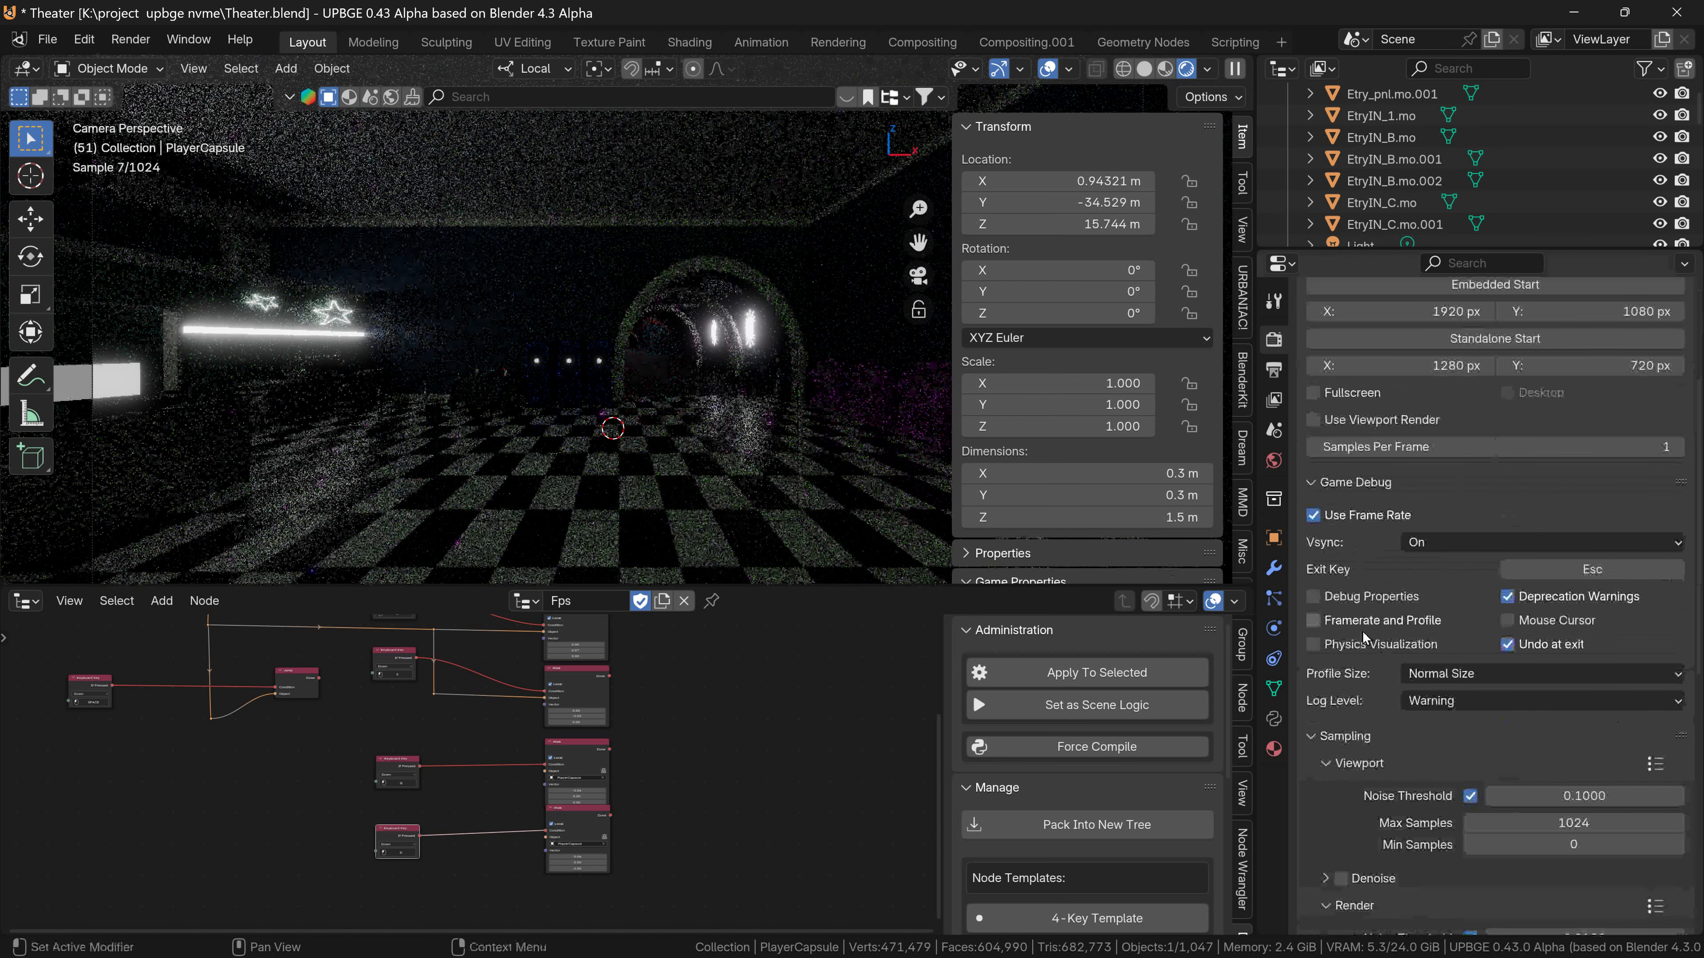
scroll(1363, 631, down, 2)
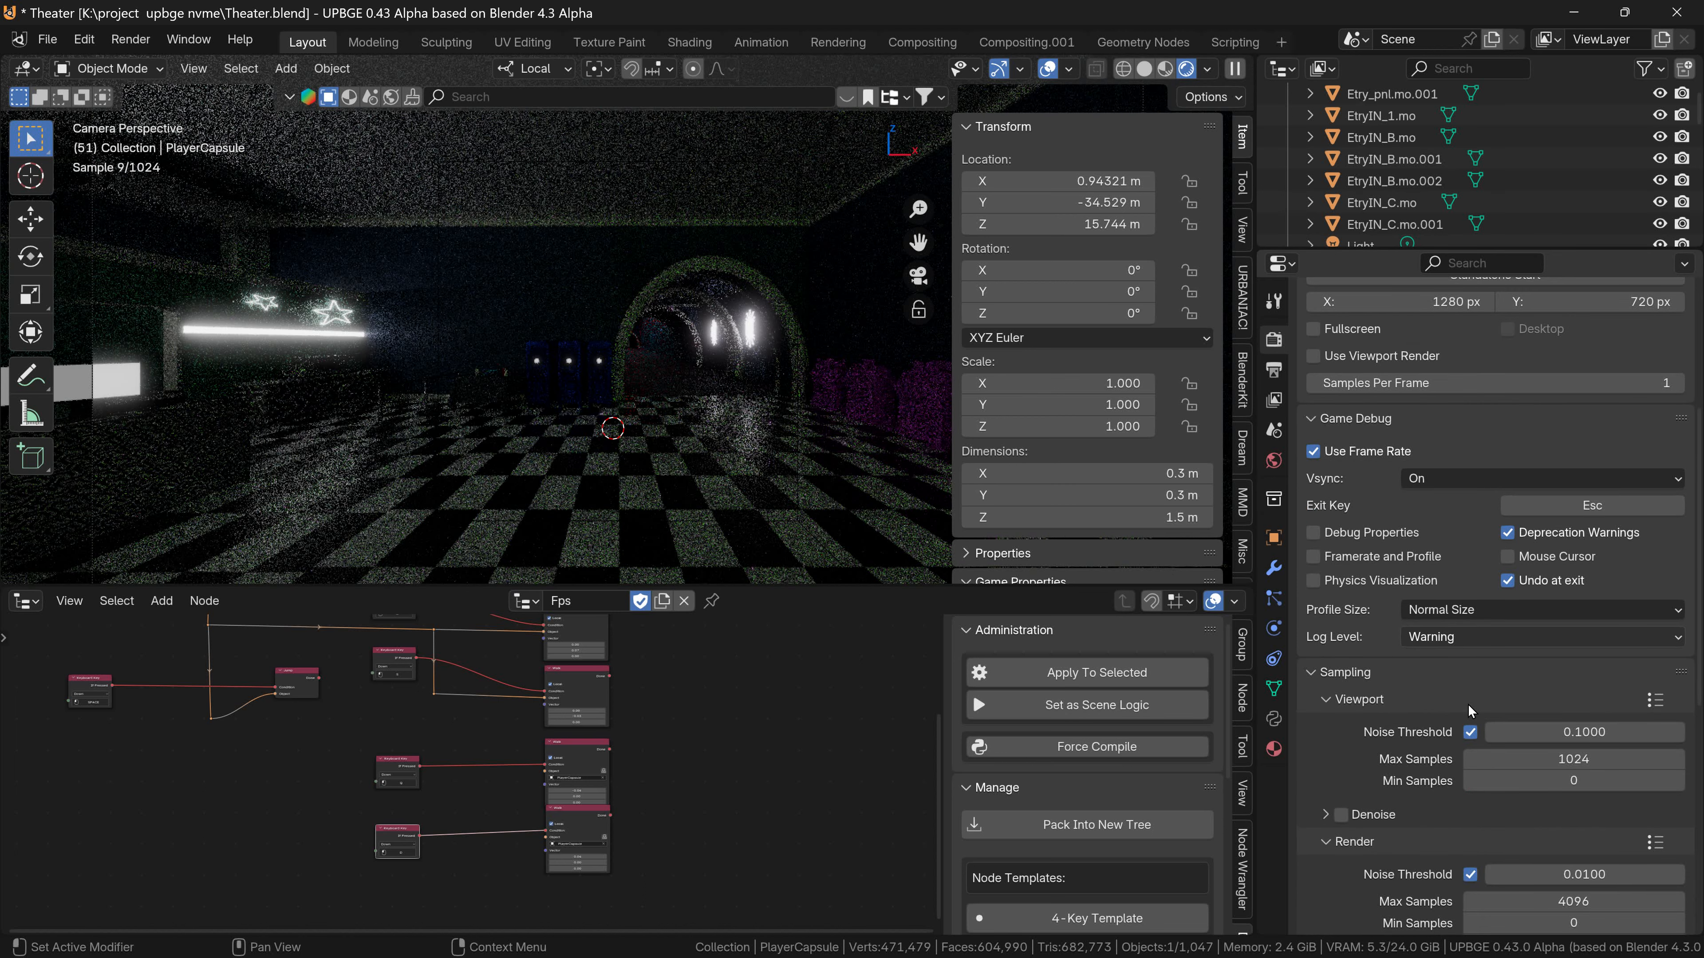
click(1541, 760)
text(1)
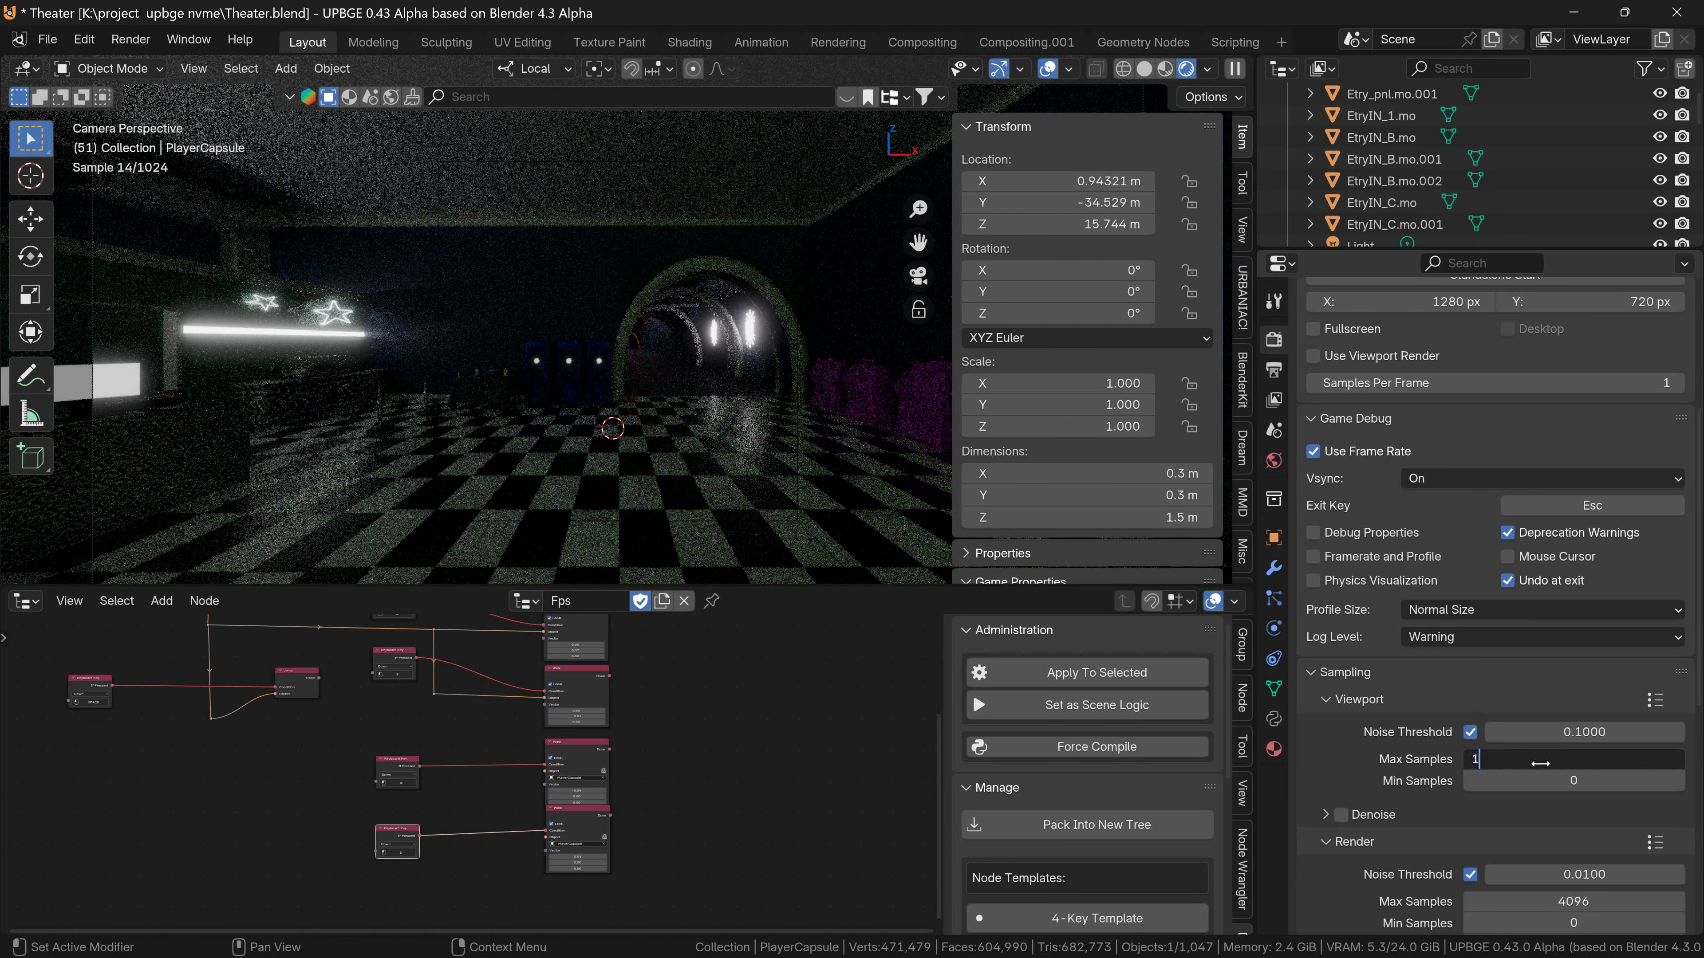
key(Return)
click(1554, 778)
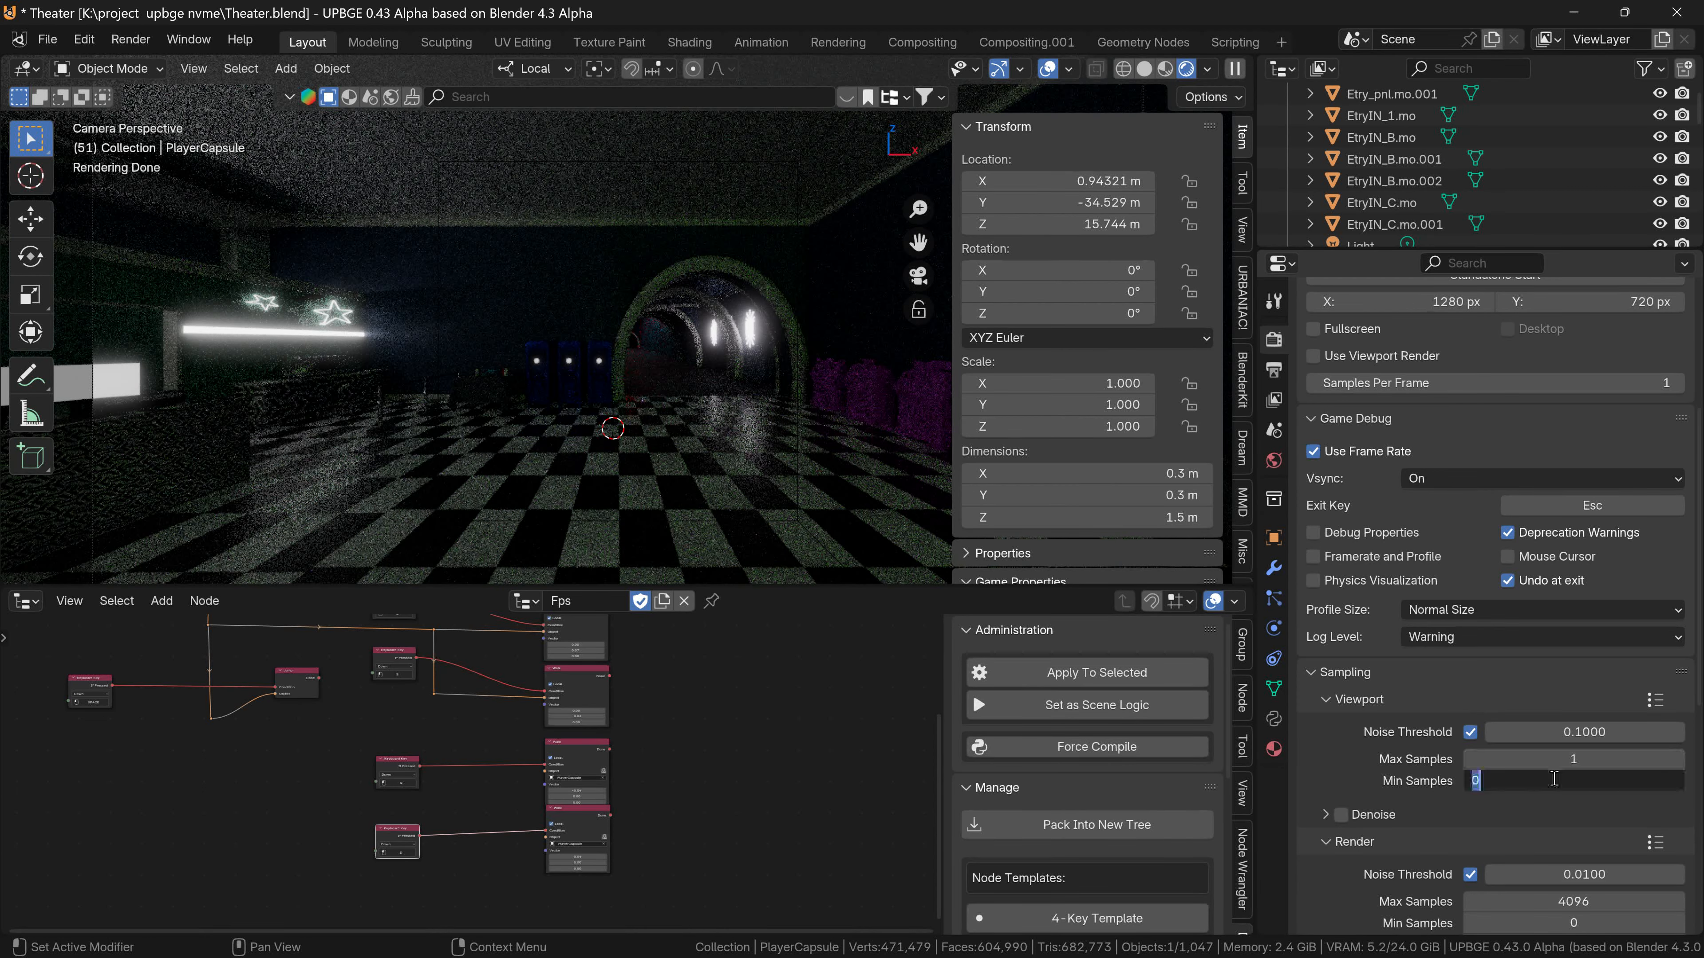
text(1)
key(Return)
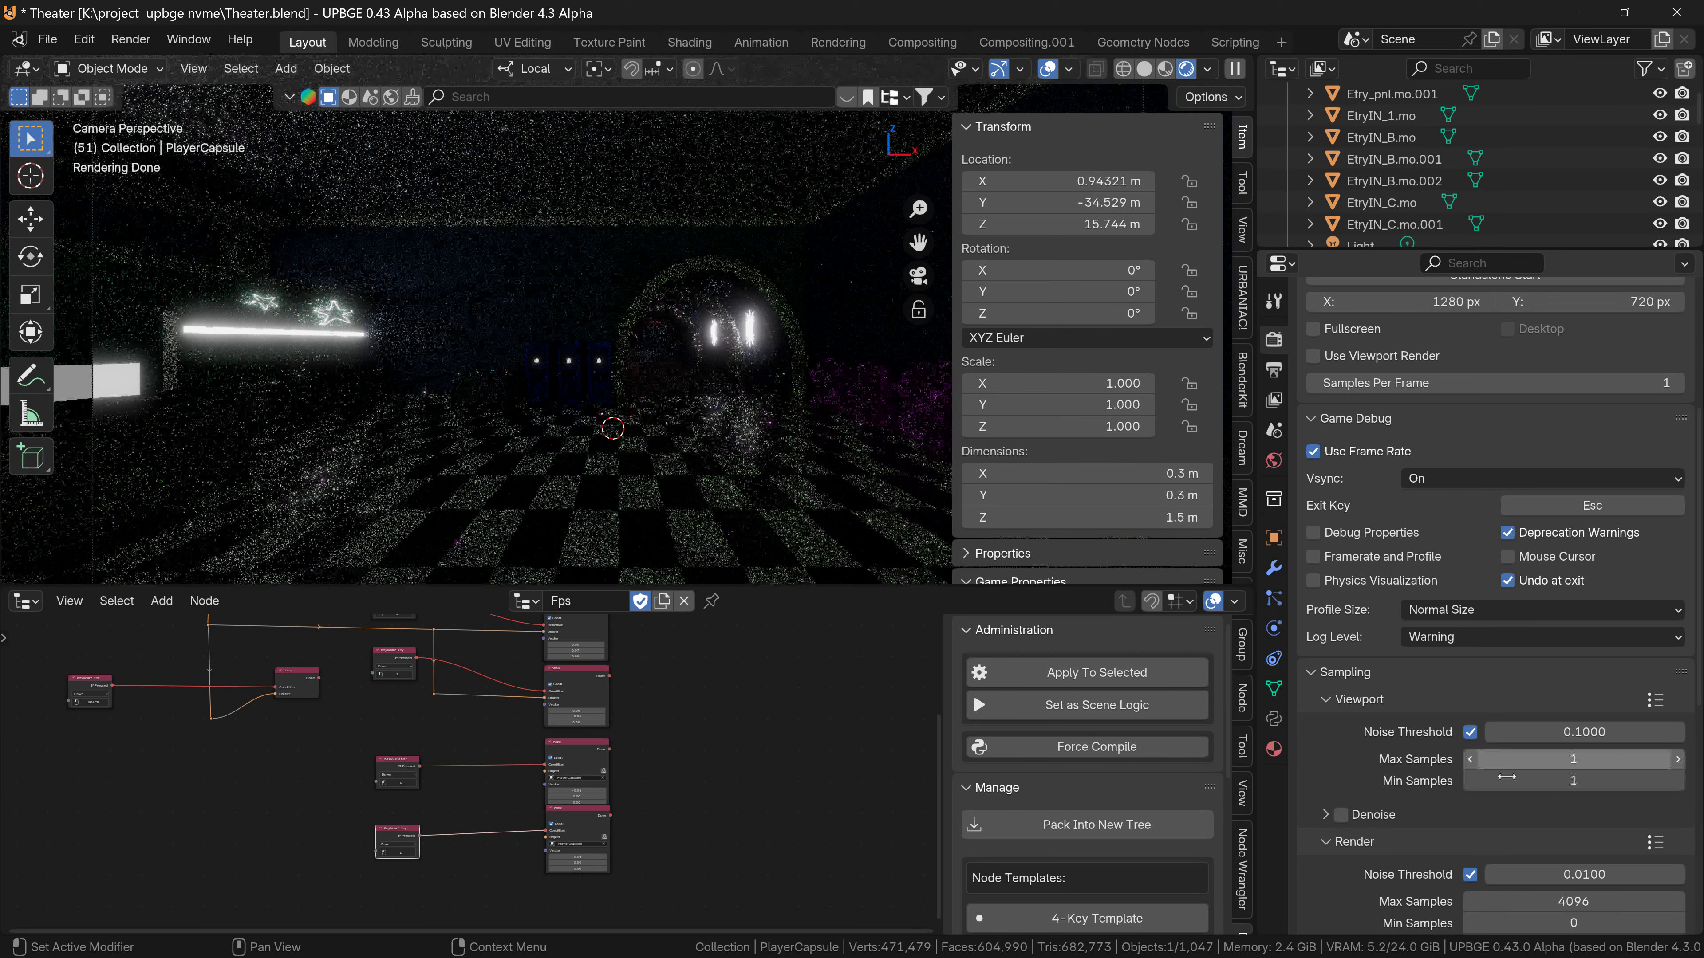
click(1341, 816)
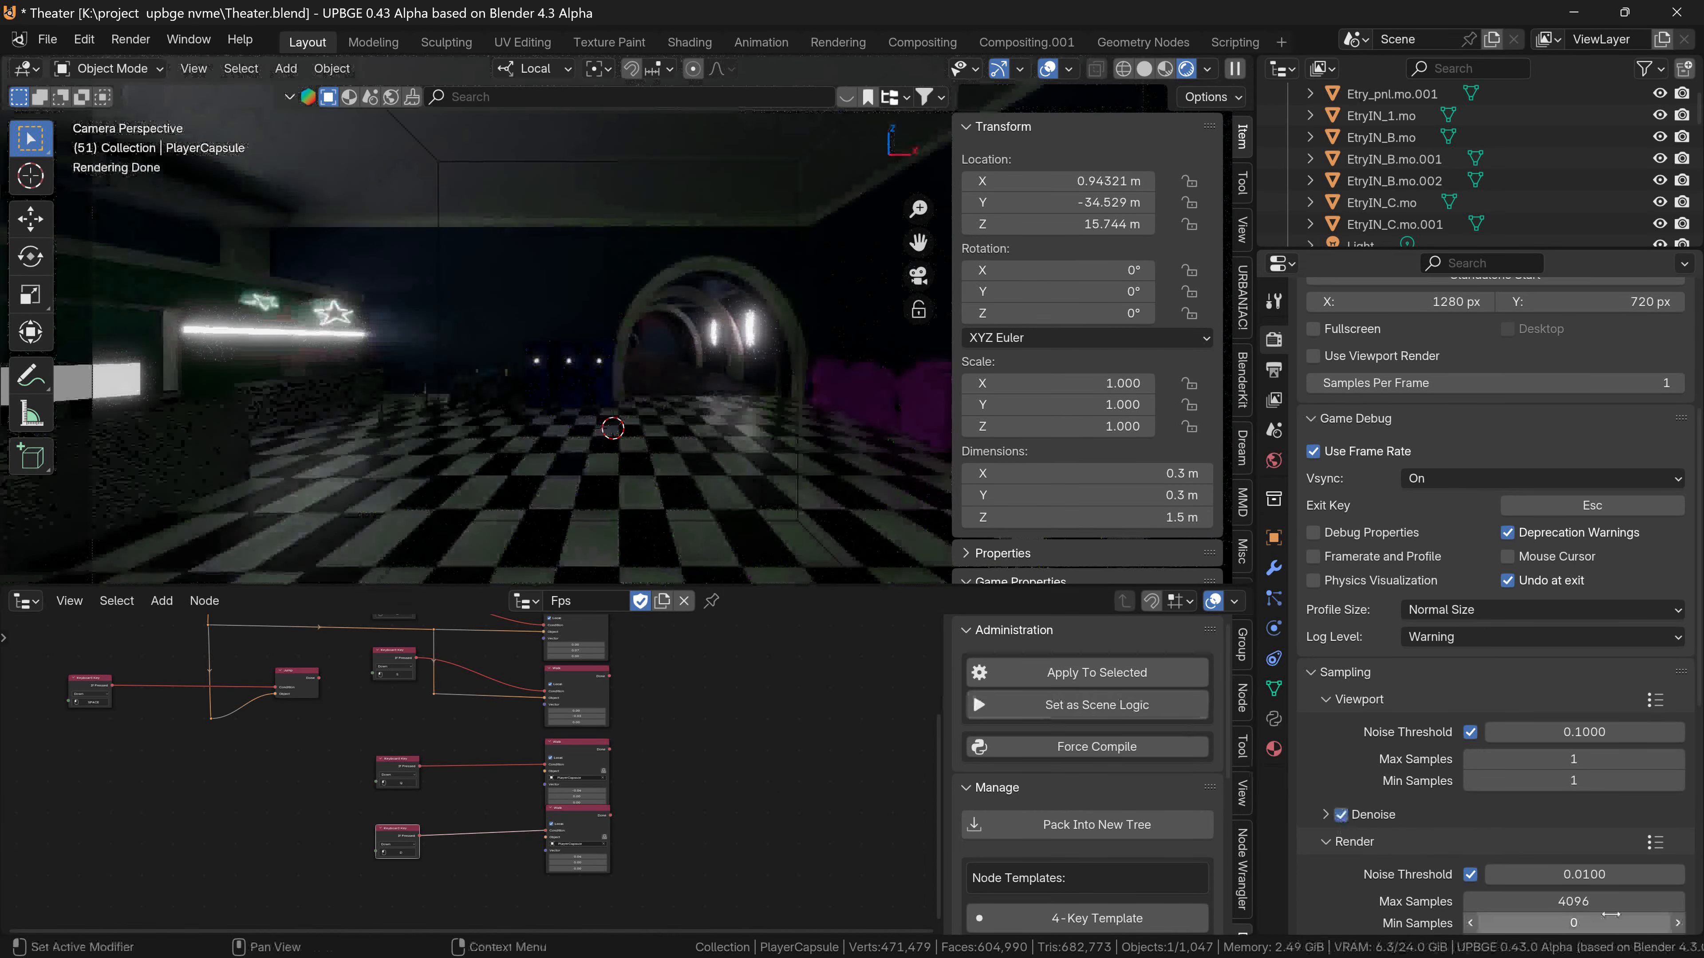
Set the Cycles render device to GPU Compute.
scroll(1469, 872, up, 6)
scroll(1478, 344, up, 1)
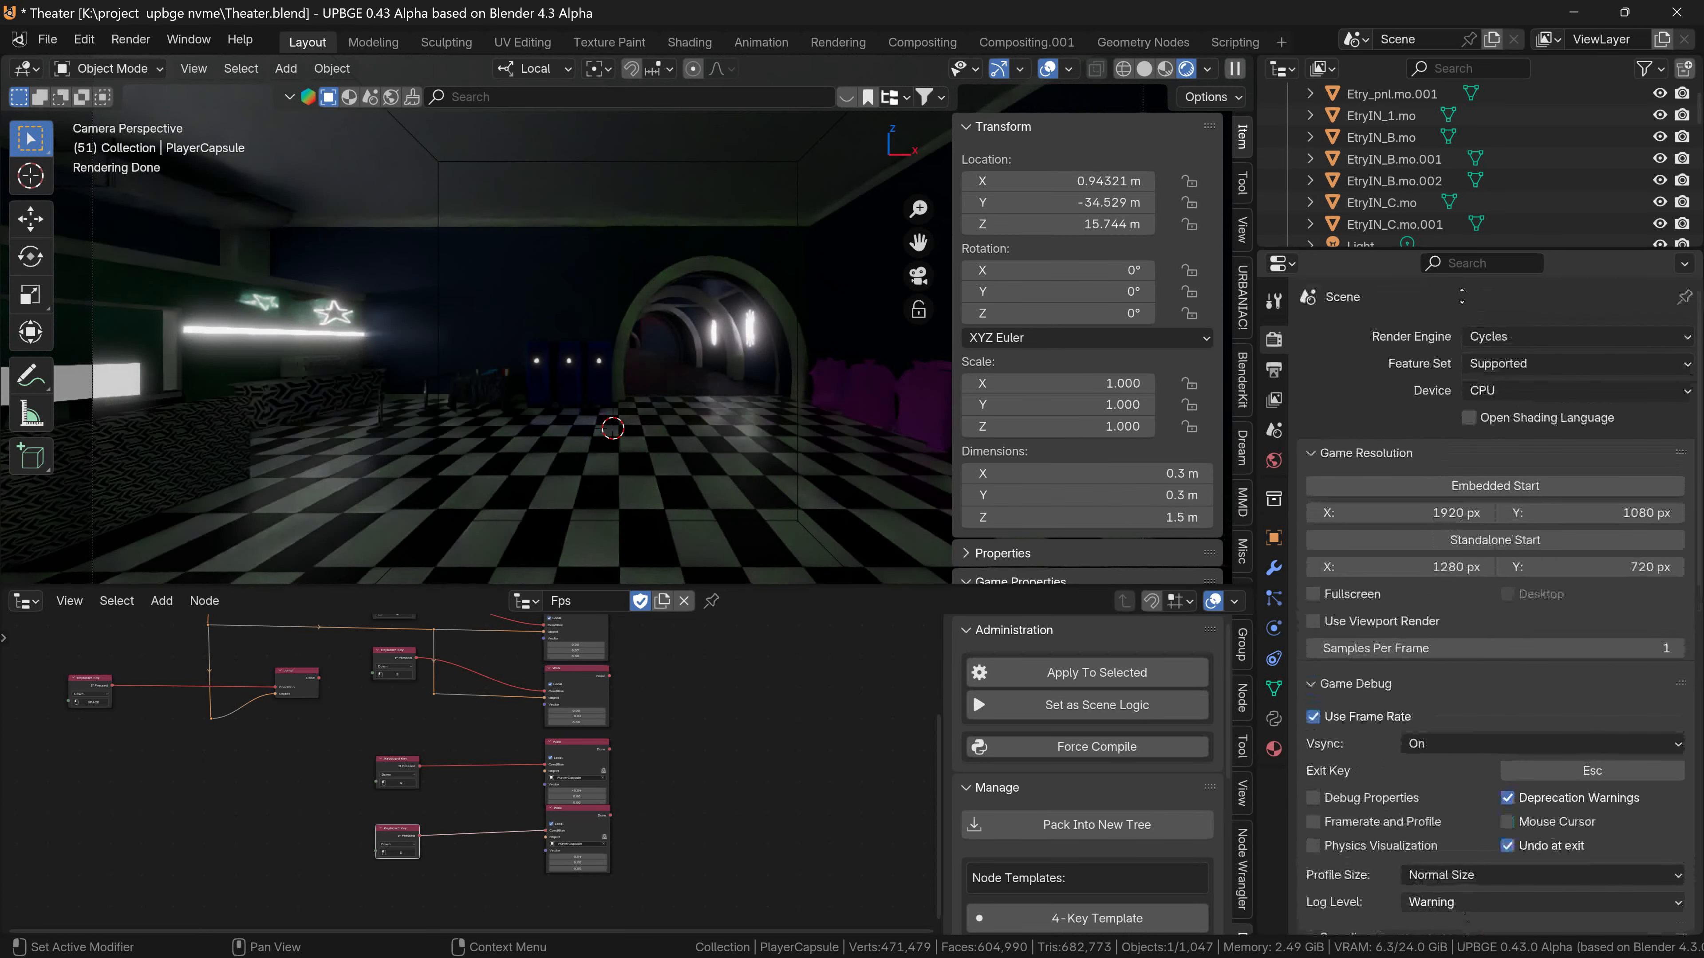
click(1502, 387)
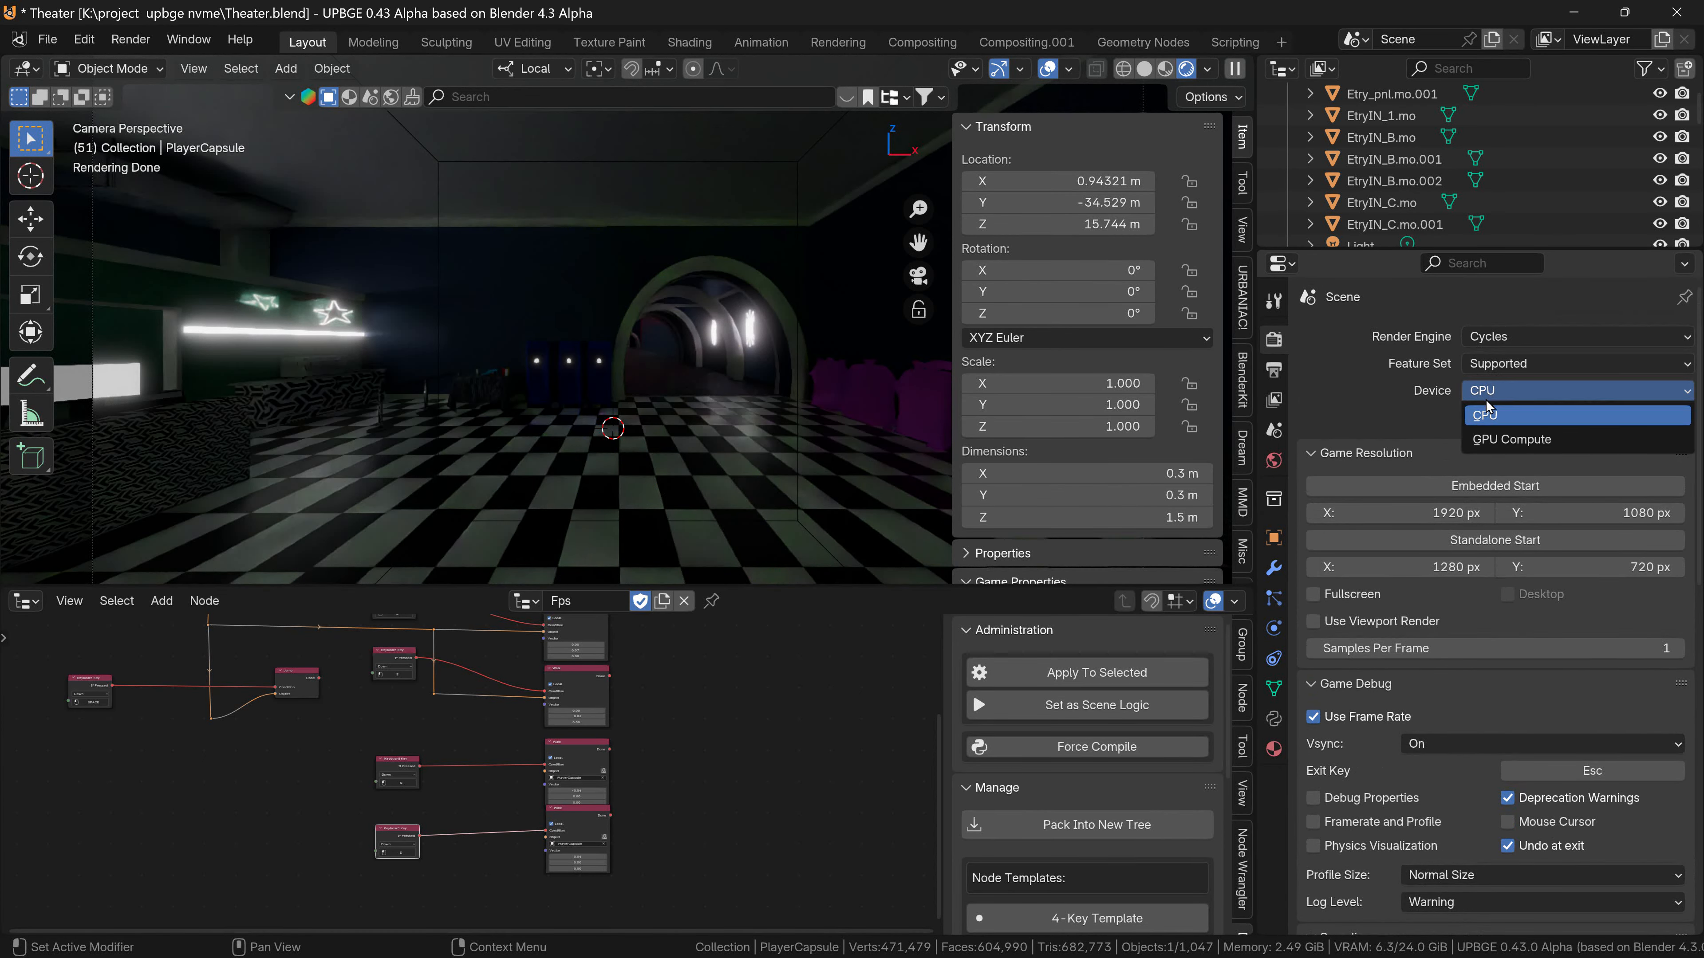
click(1510, 440)
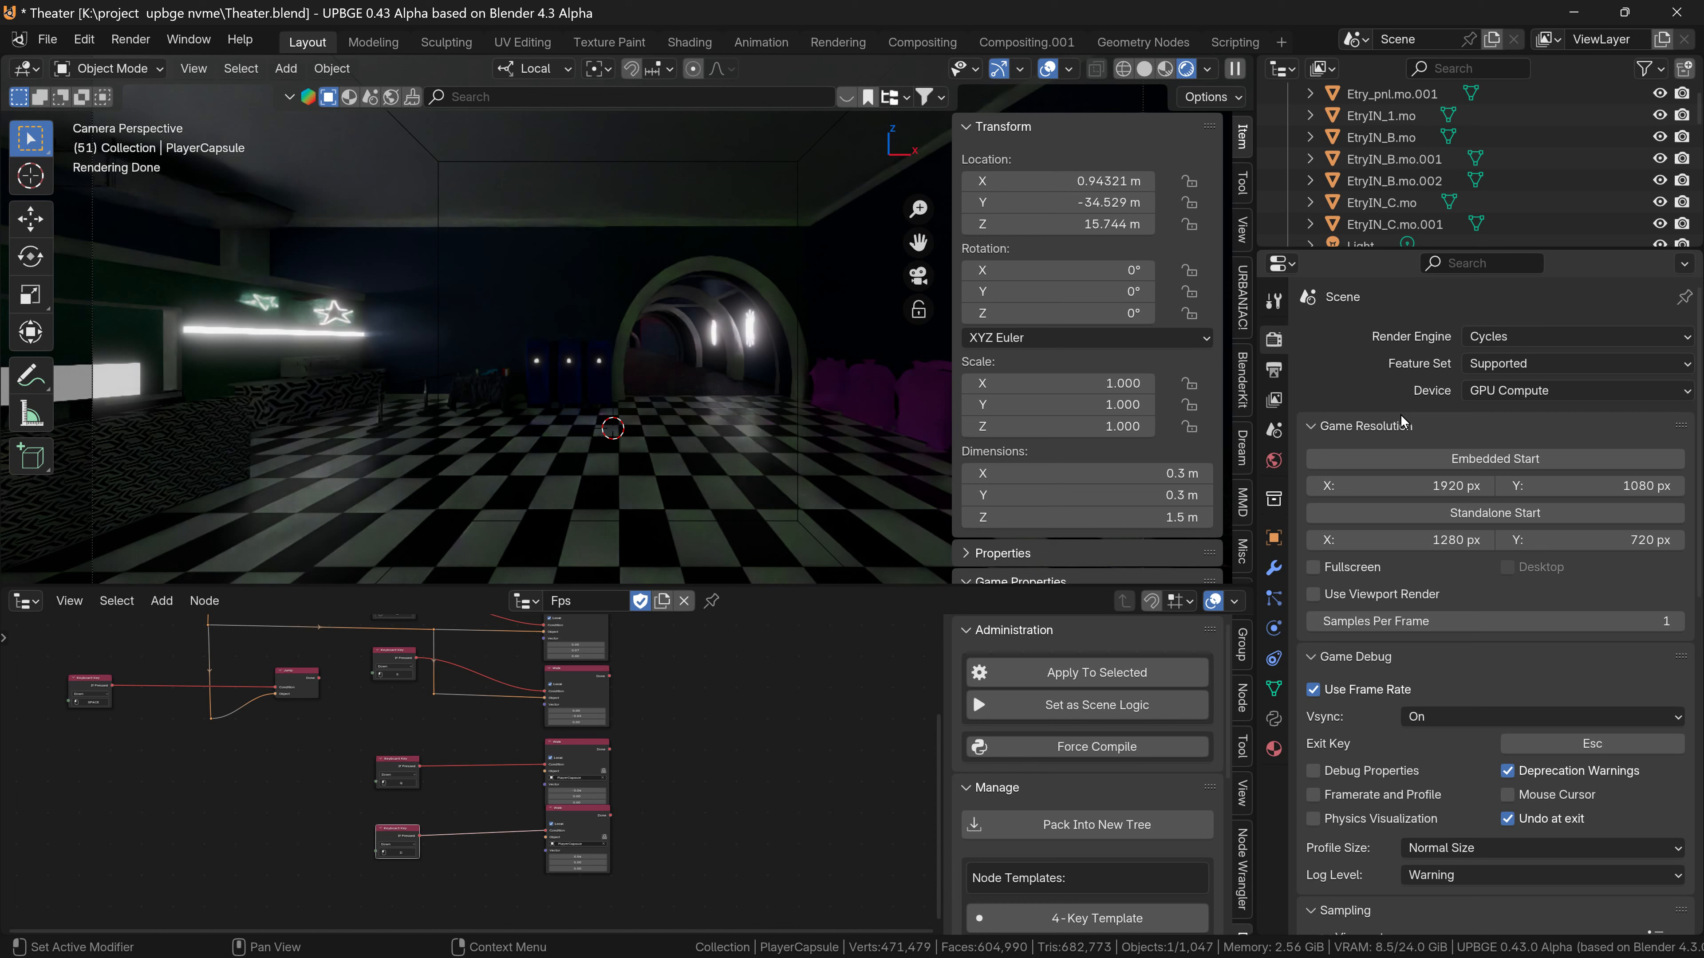
Configure the render denoiser to use the GPU, with both prefilter and quality set to Fast.
scroll(1482, 687, down, 3)
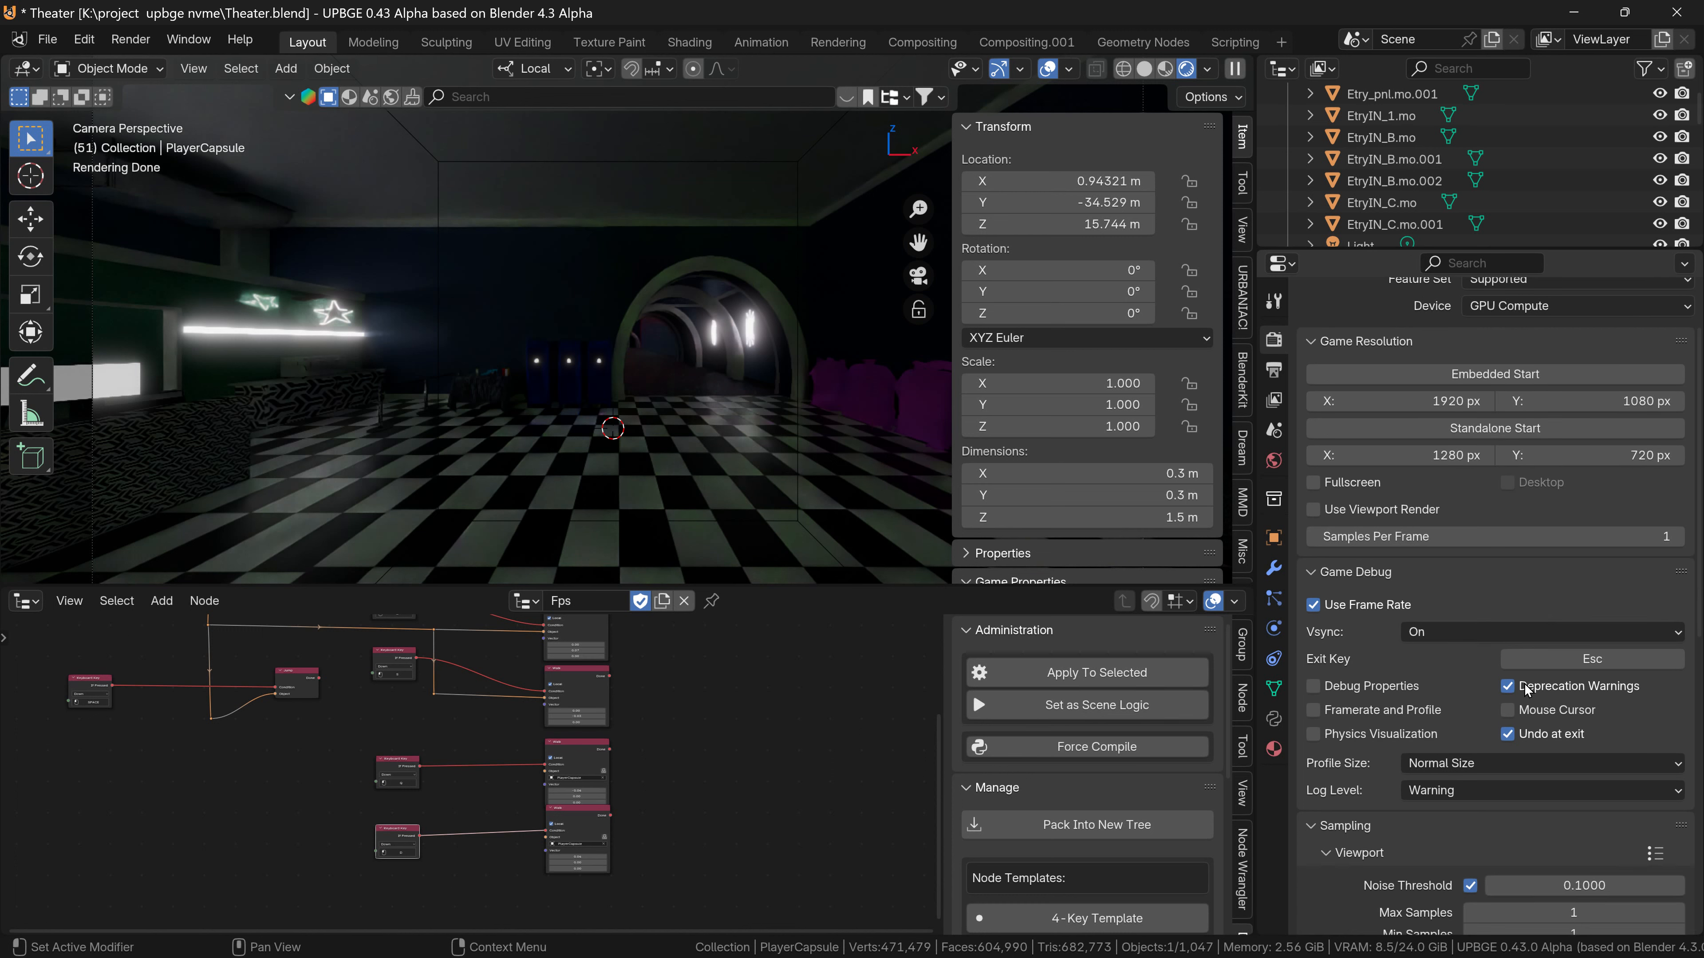
scroll(1470, 706, down, 4)
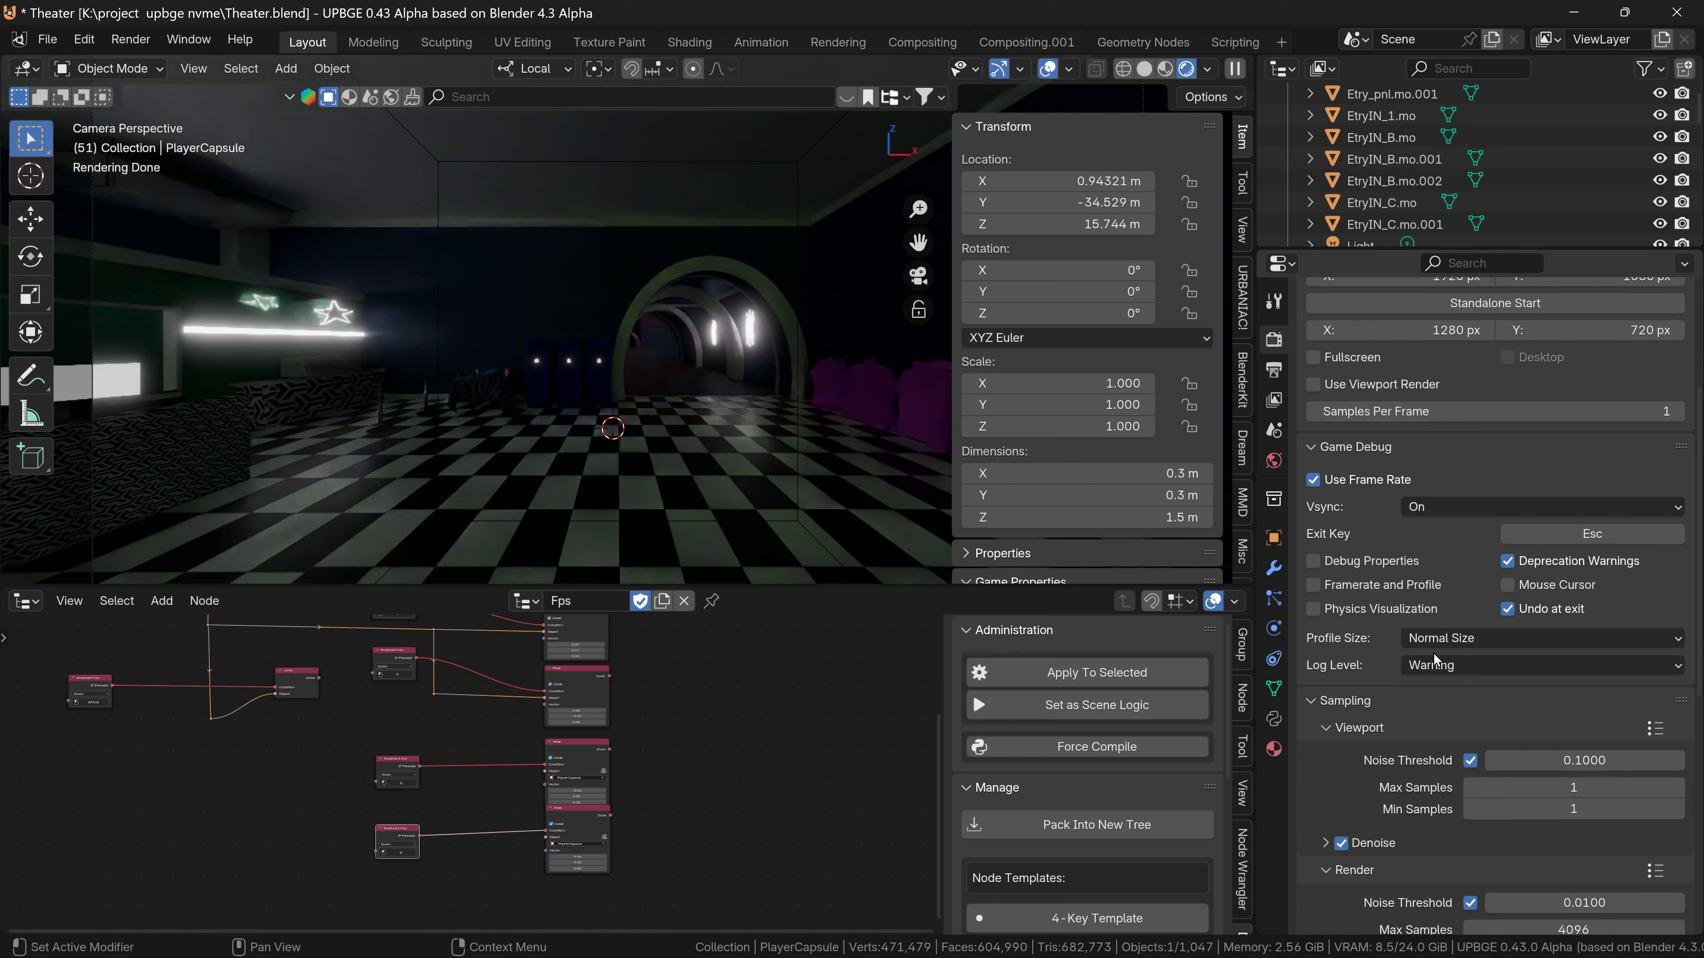
scroll(1433, 652, down, 4)
scroll(1452, 502, down, 5)
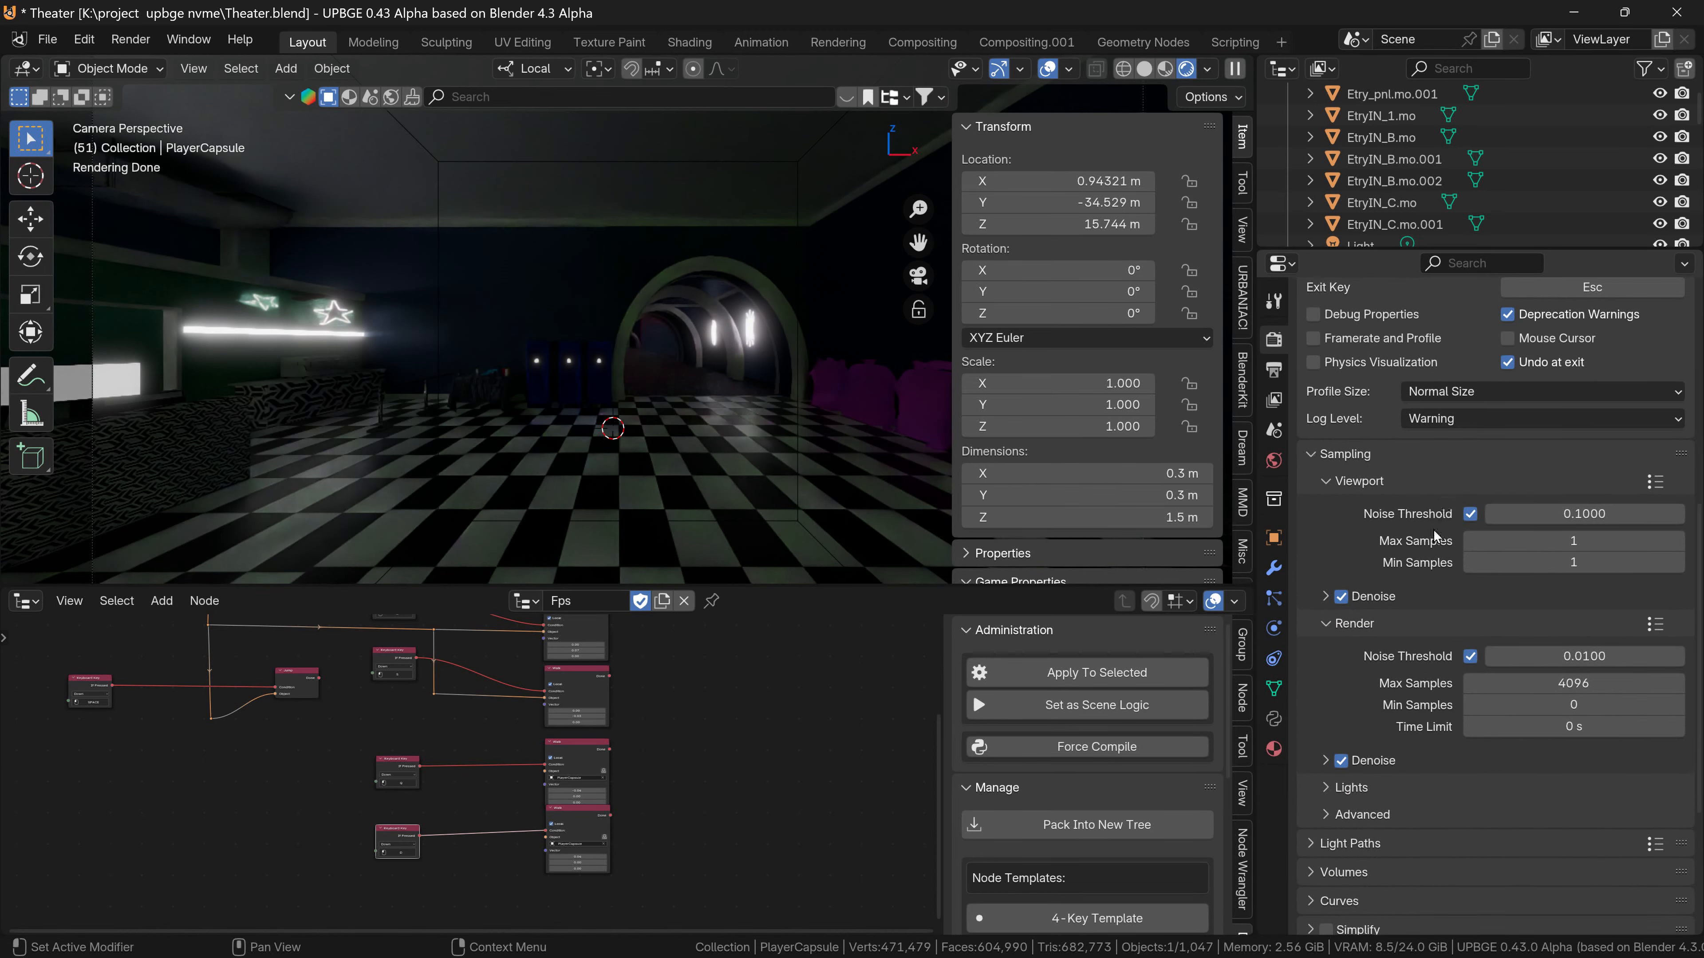
scroll(1402, 557, down, 4)
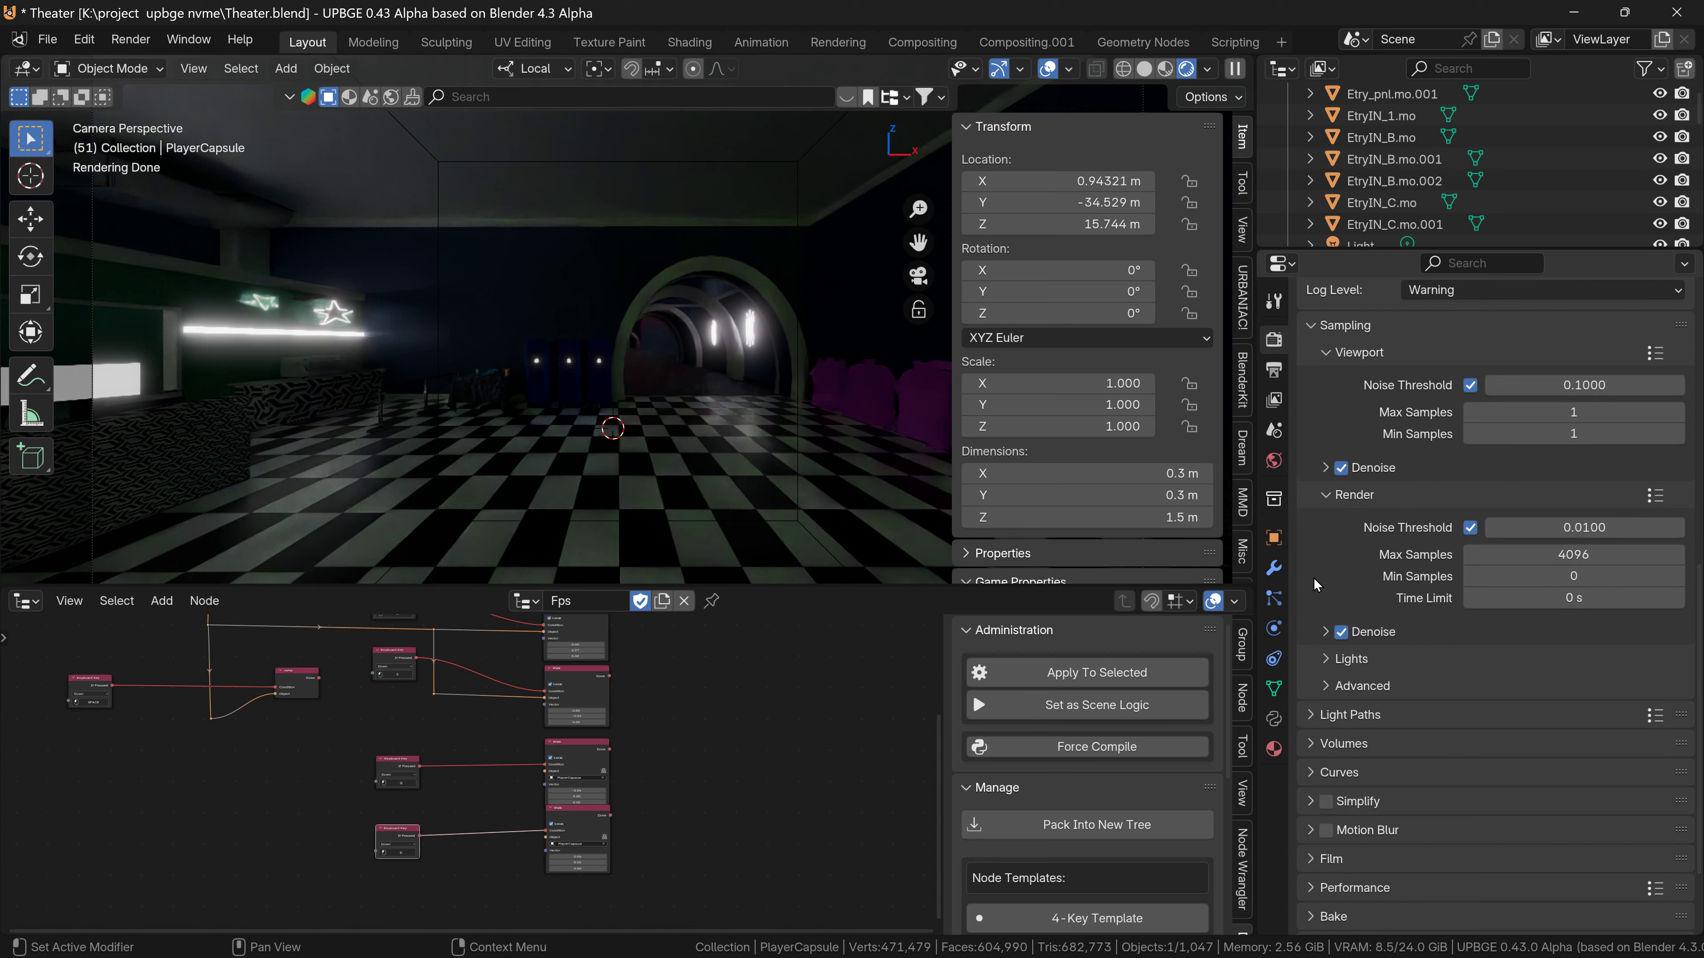
click(1319, 632)
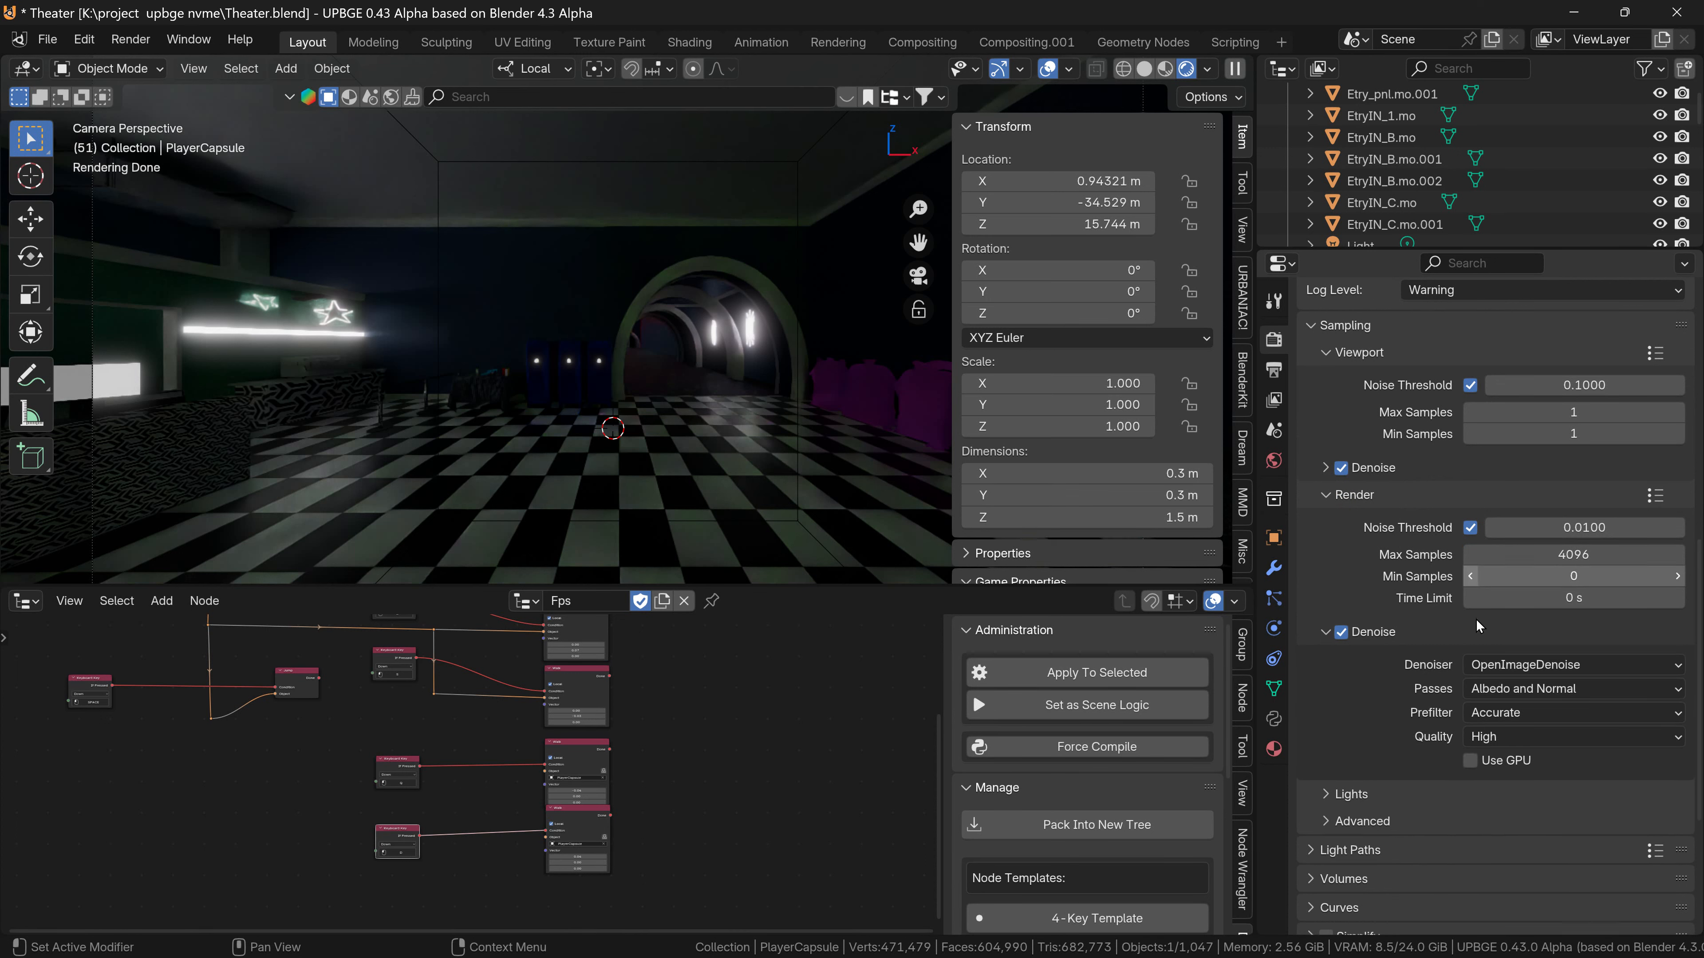
click(1471, 763)
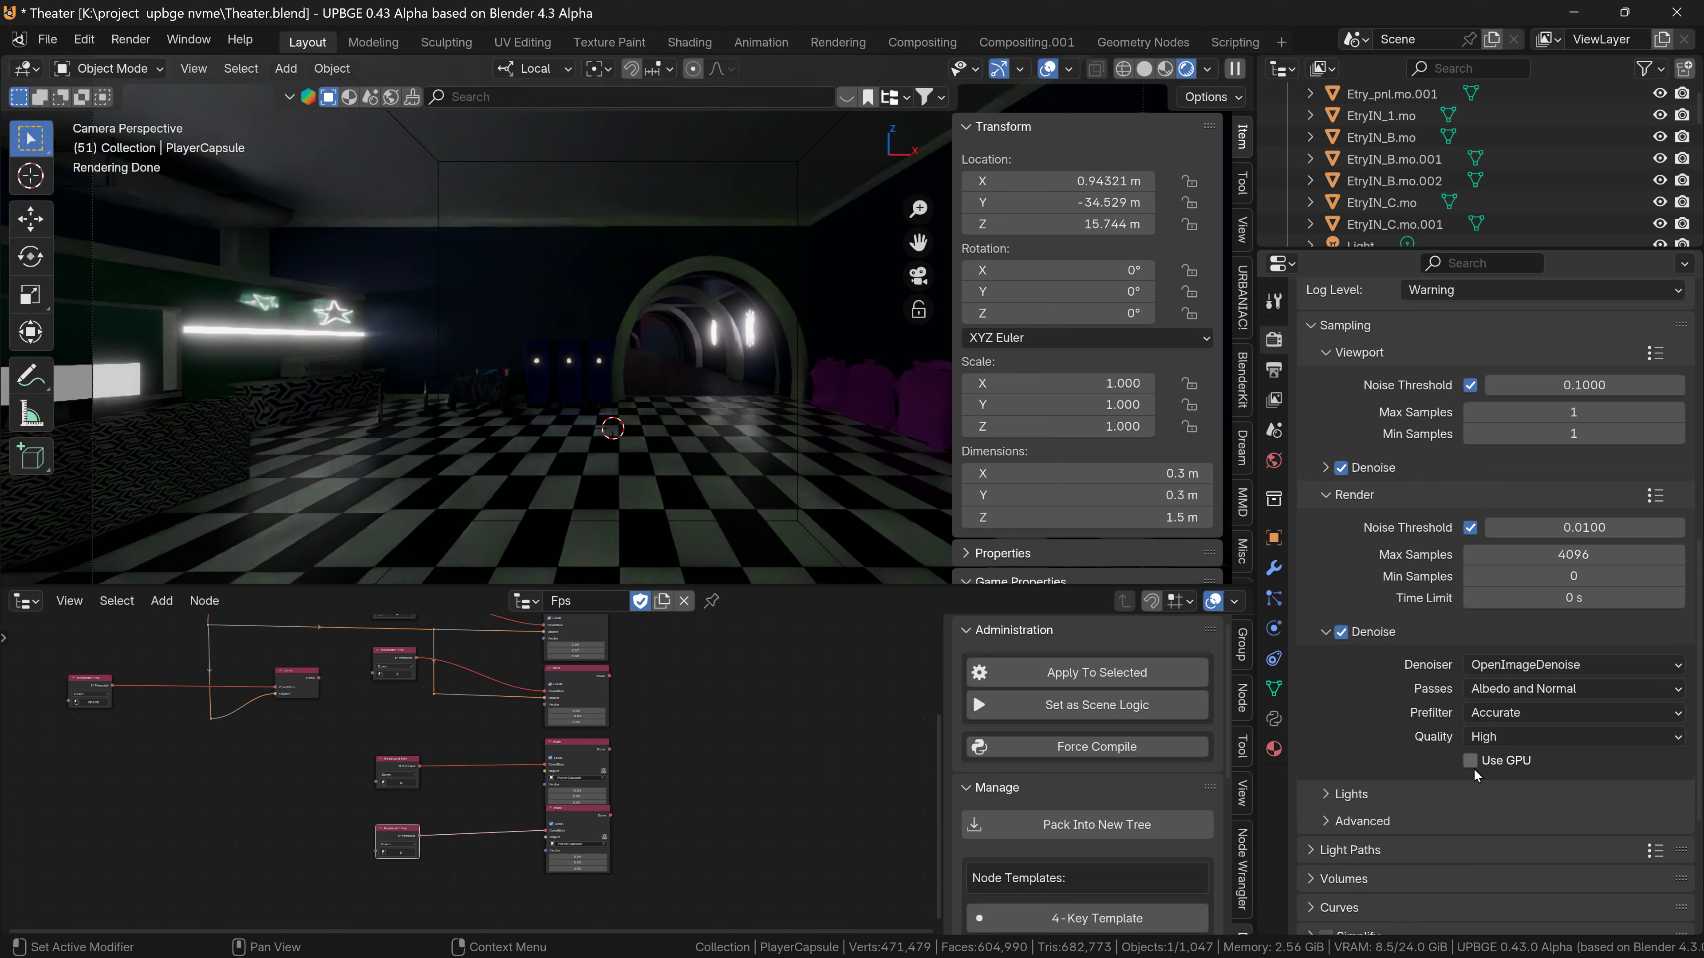
click(1531, 742)
click(1603, 805)
click(1536, 717)
click(1502, 757)
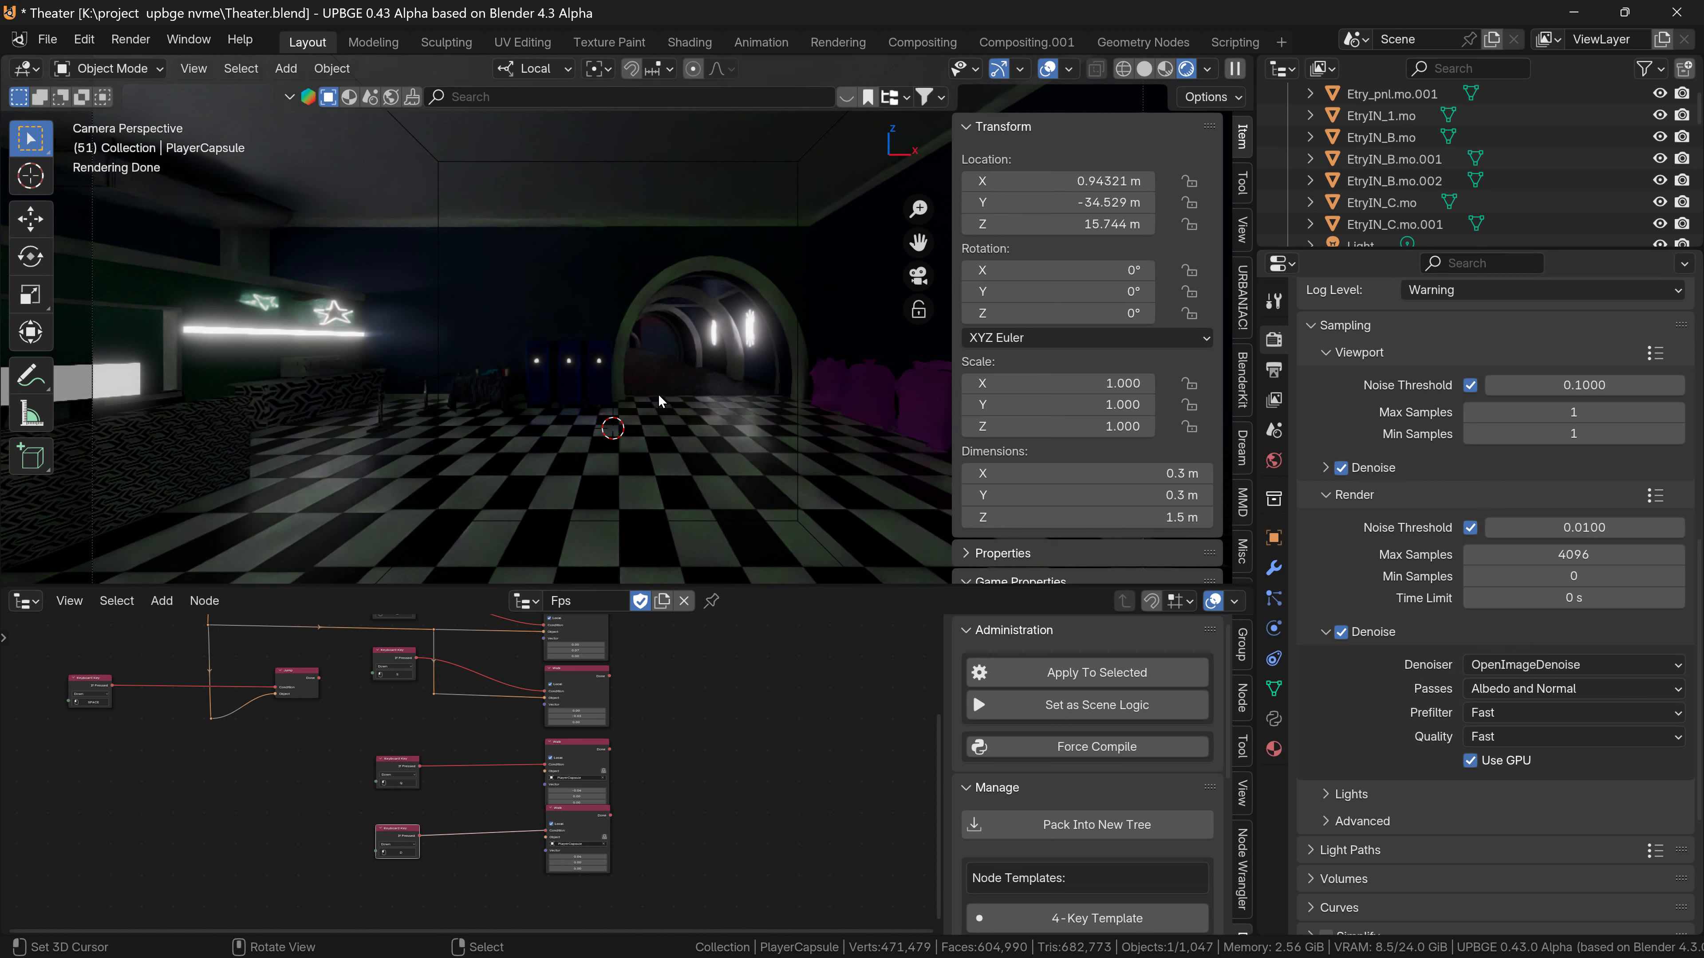
Enable Use Viewport Render in the game resolution settings.
scroll(1303, 827, up, 10)
scroll(1303, 827, up, 10)
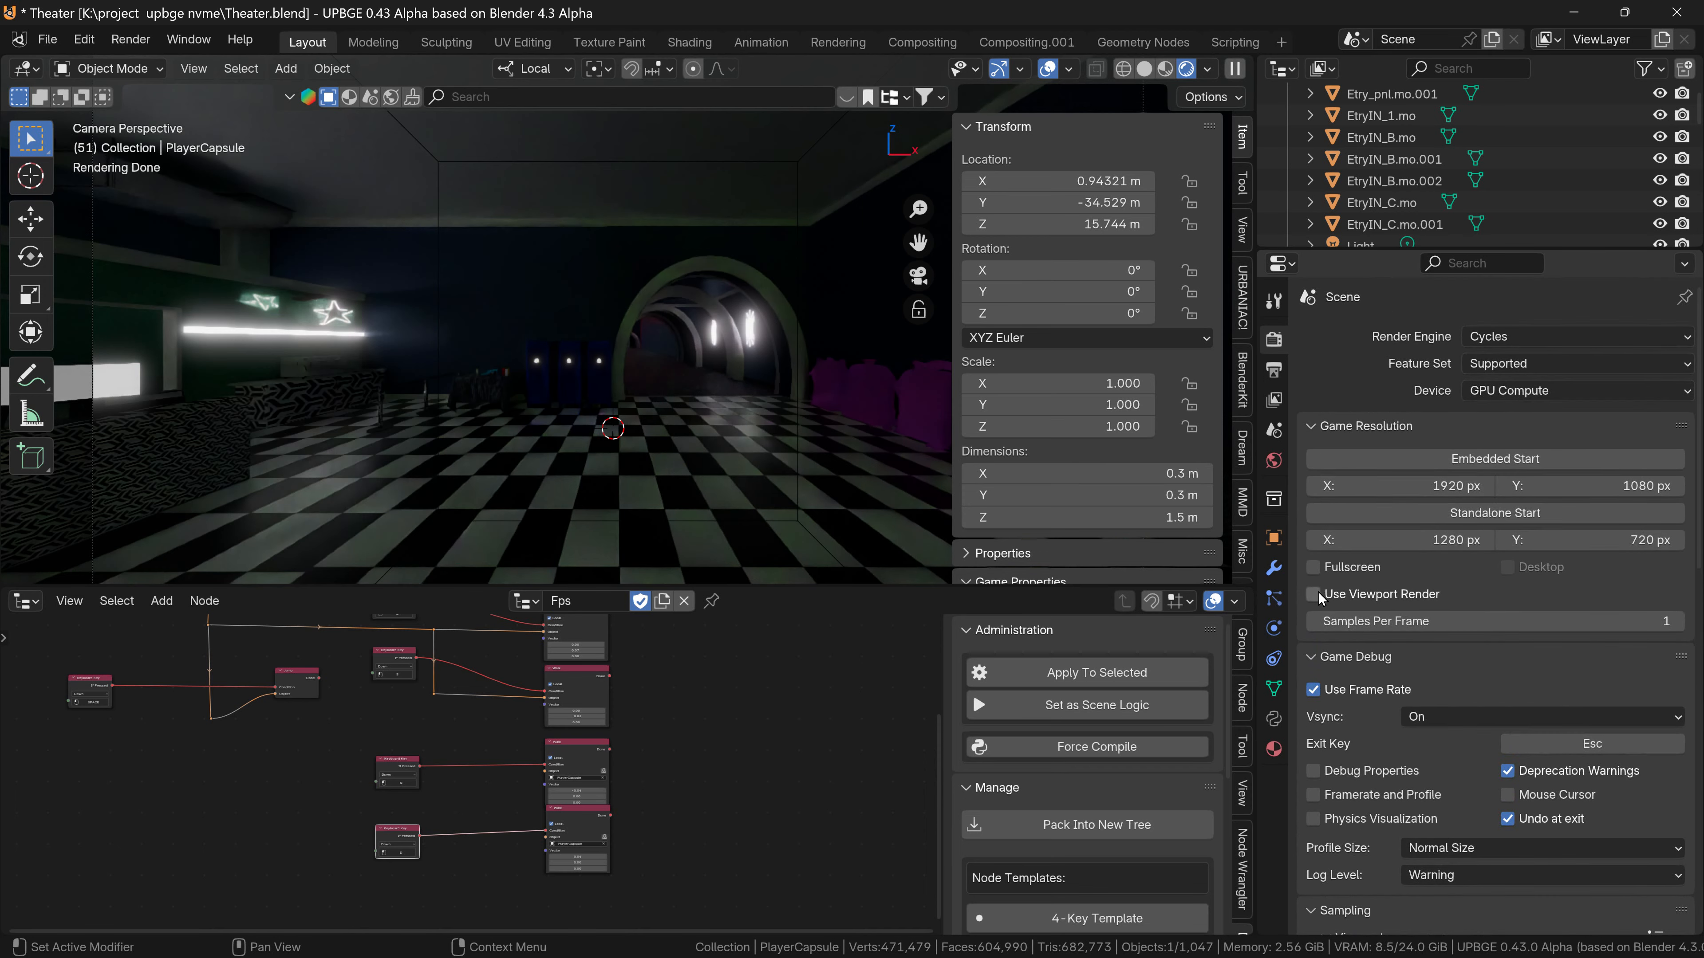
click(1313, 594)
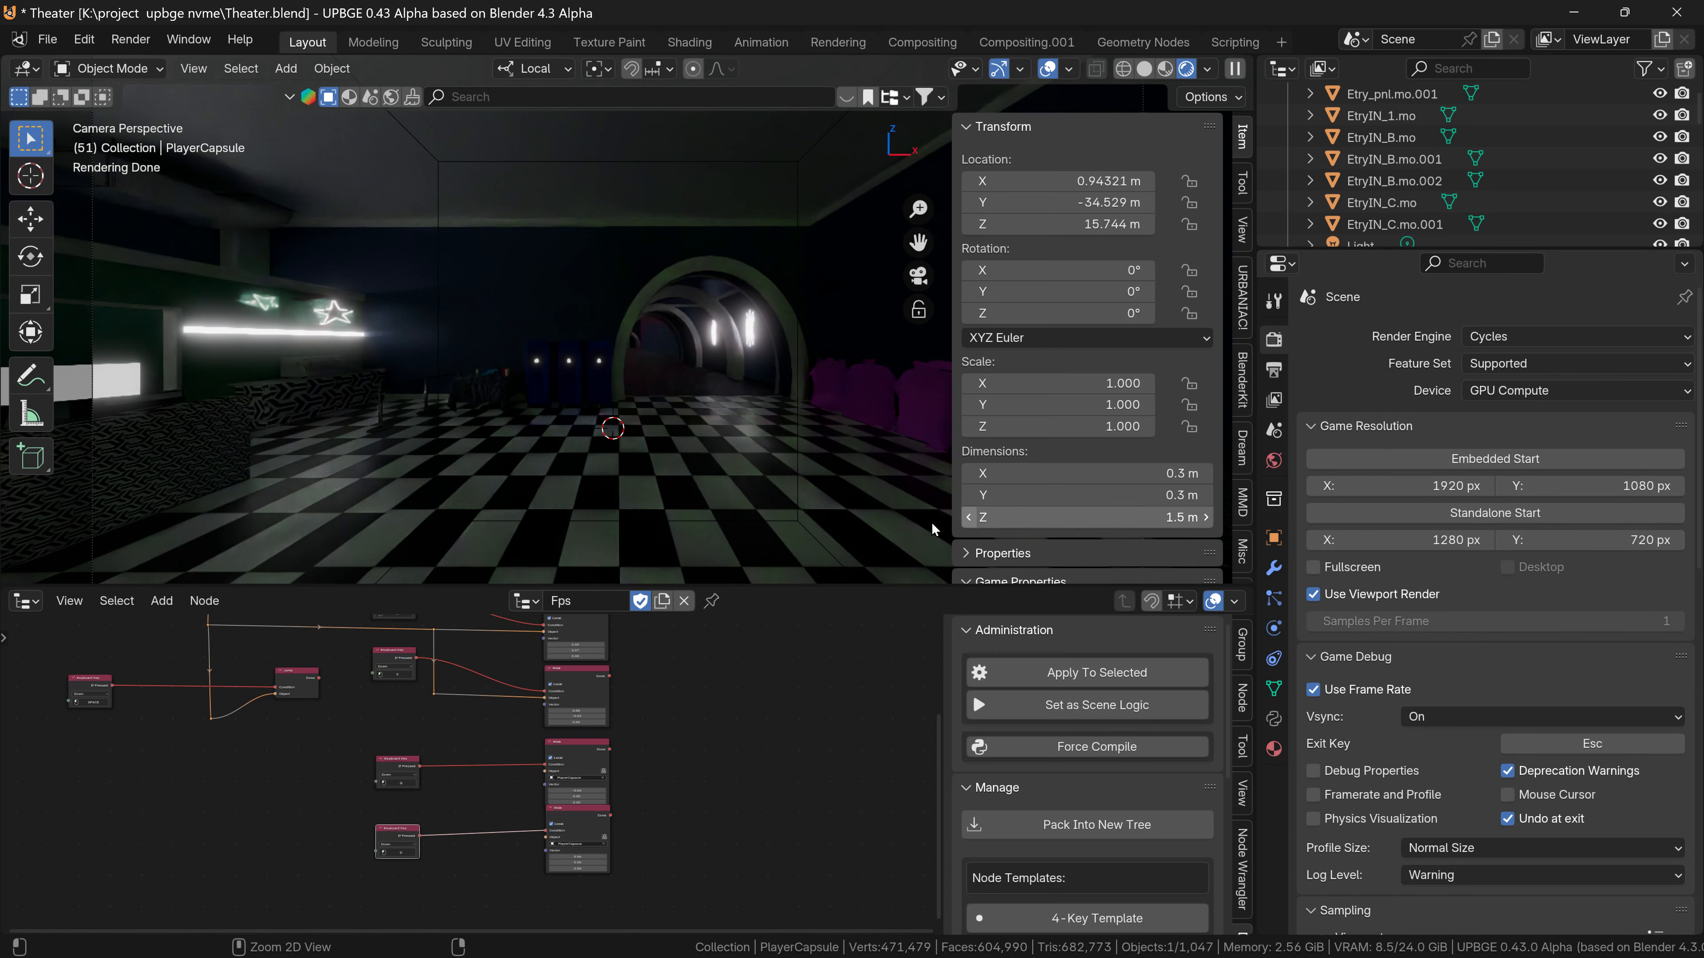
Run the game in the maximized viewport with overlays hidden, walk from the lobby through the tunnel to the theater screen, and return to the full layout.
key(ctrl+space)
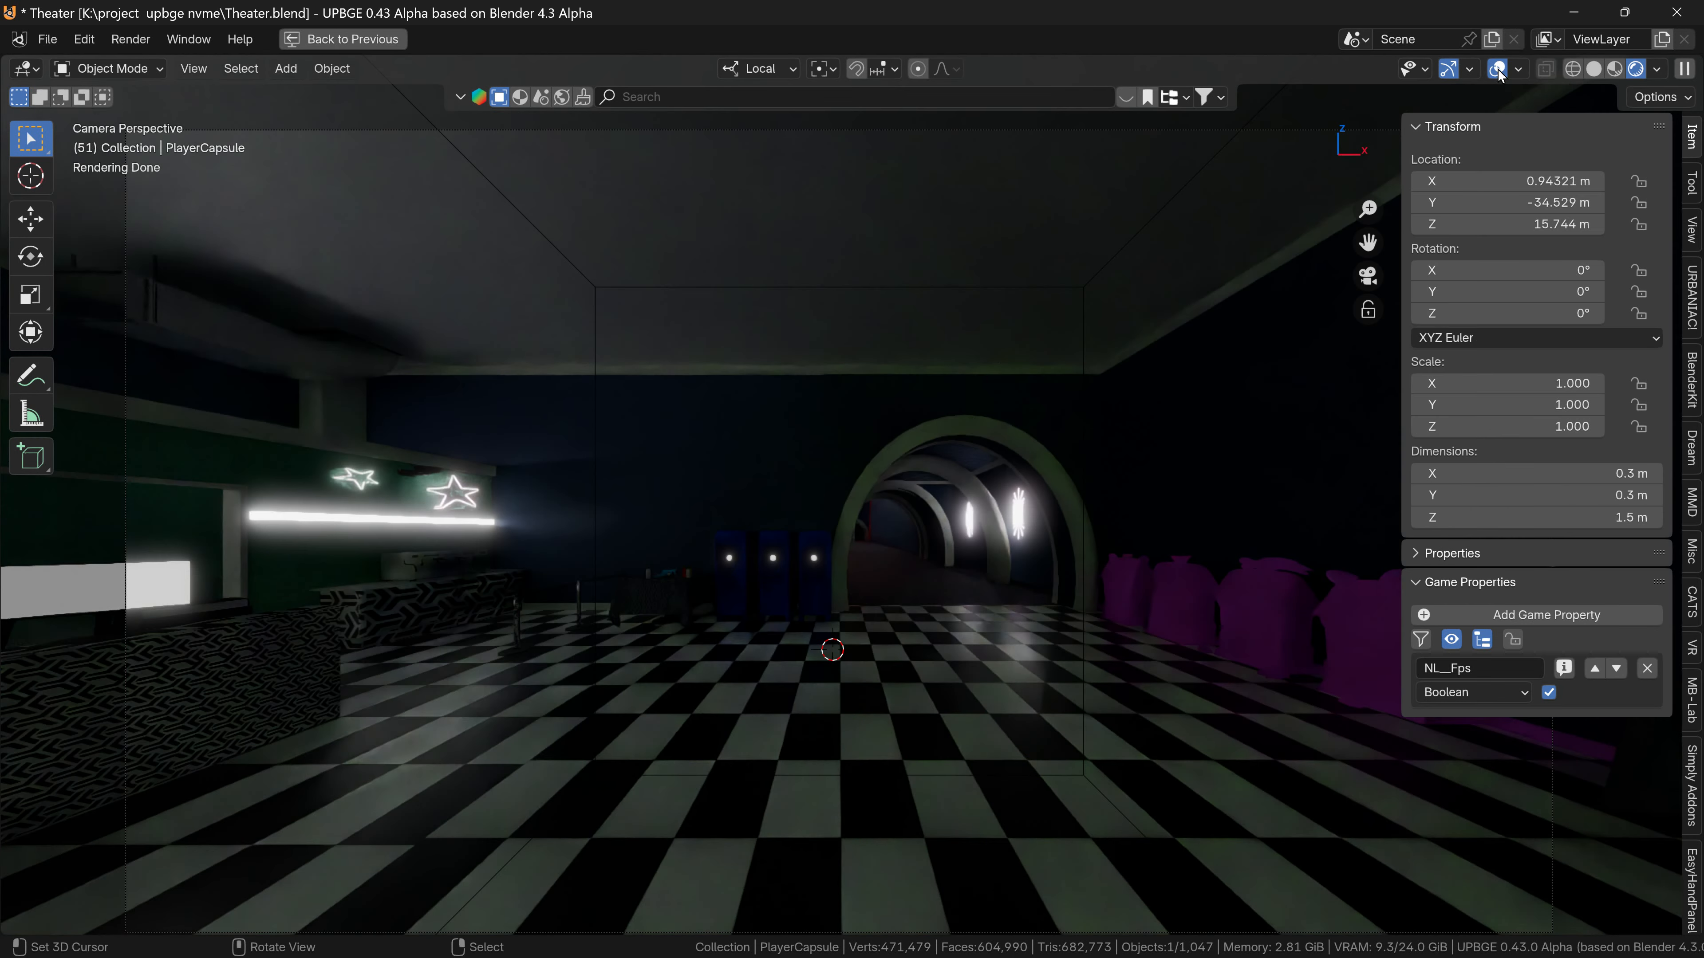
click(1497, 68)
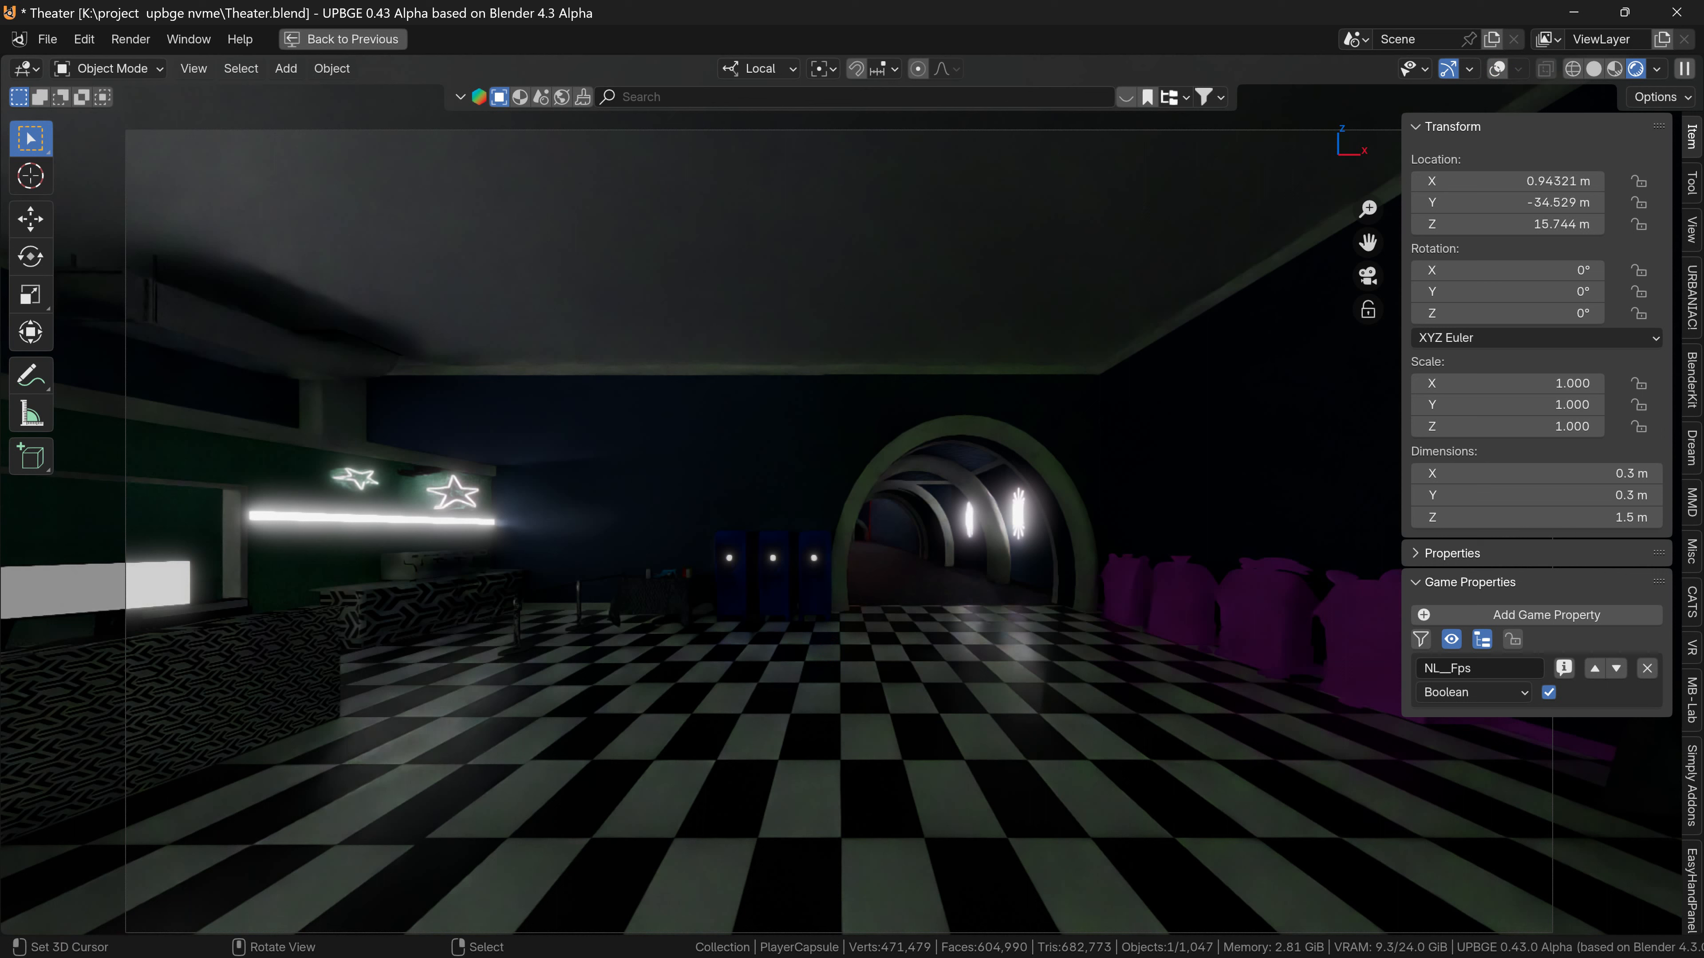
key(p)
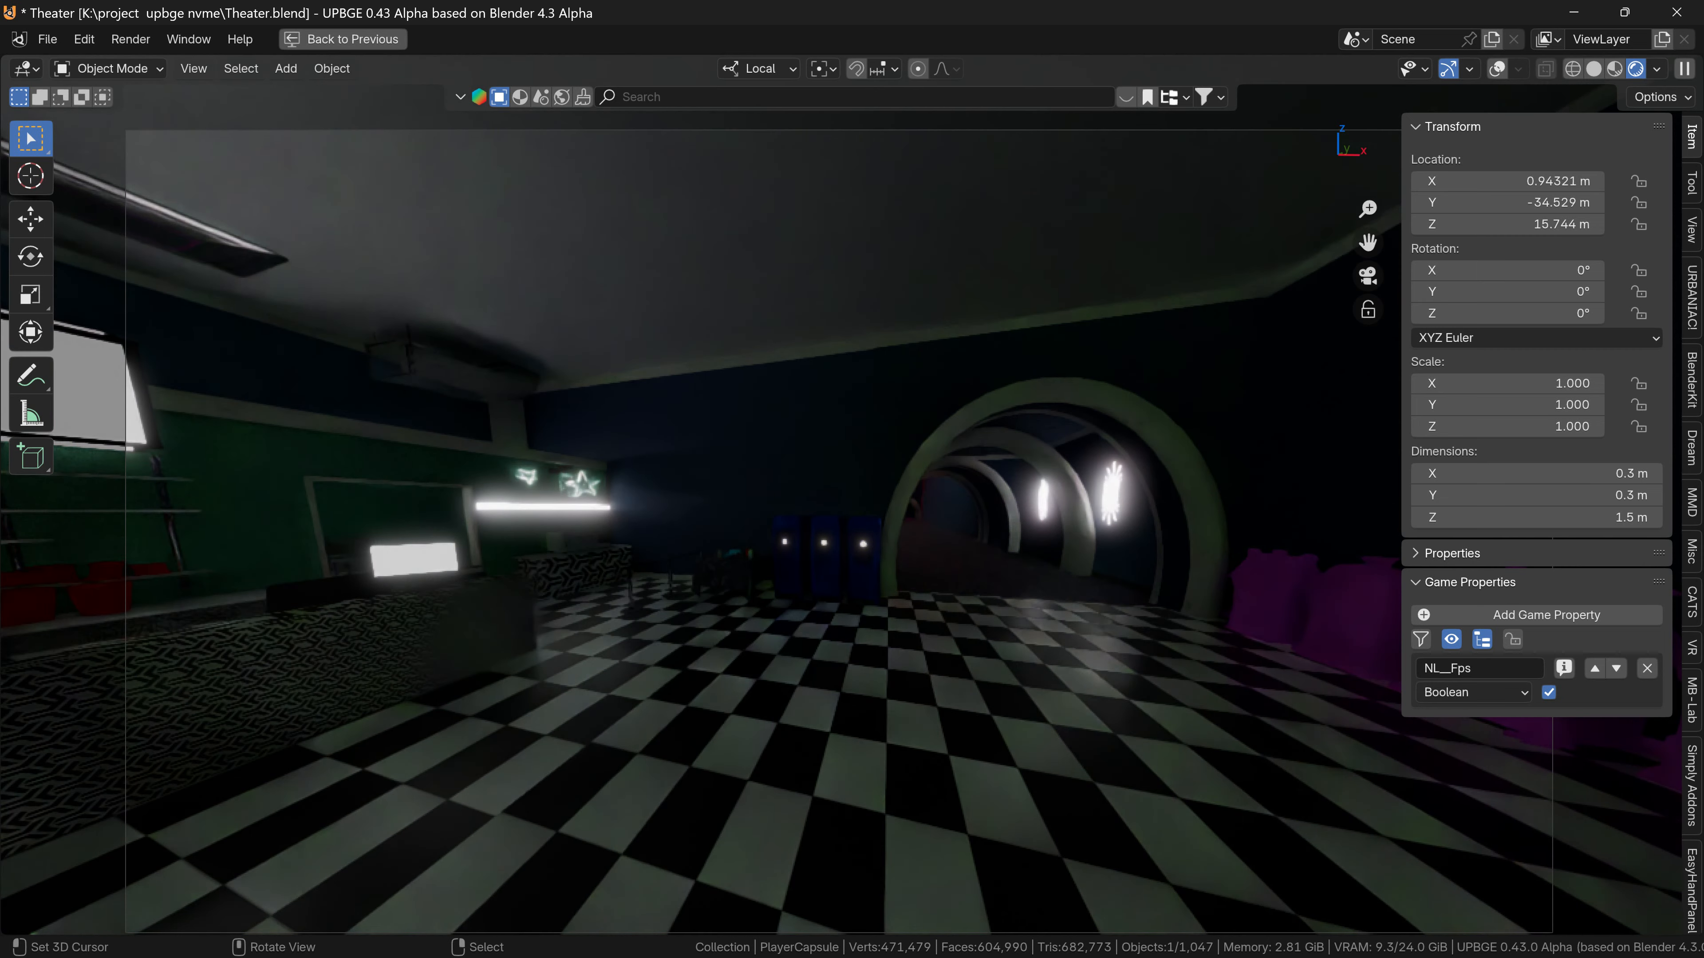
key(w)
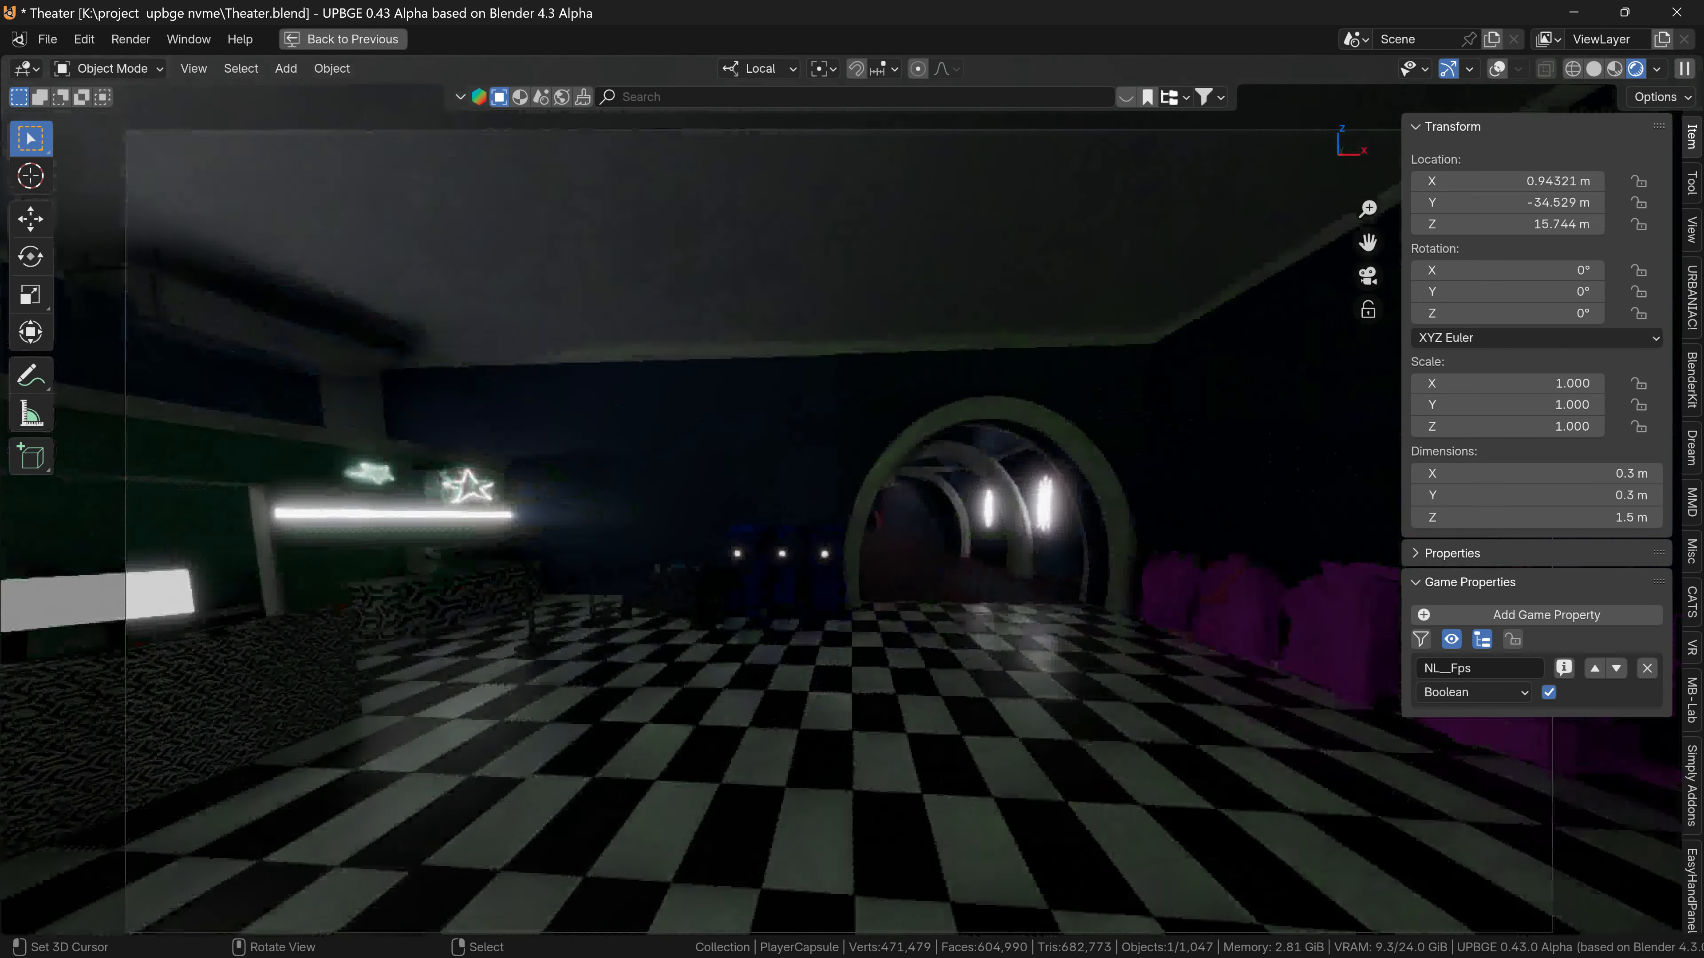
key(w)
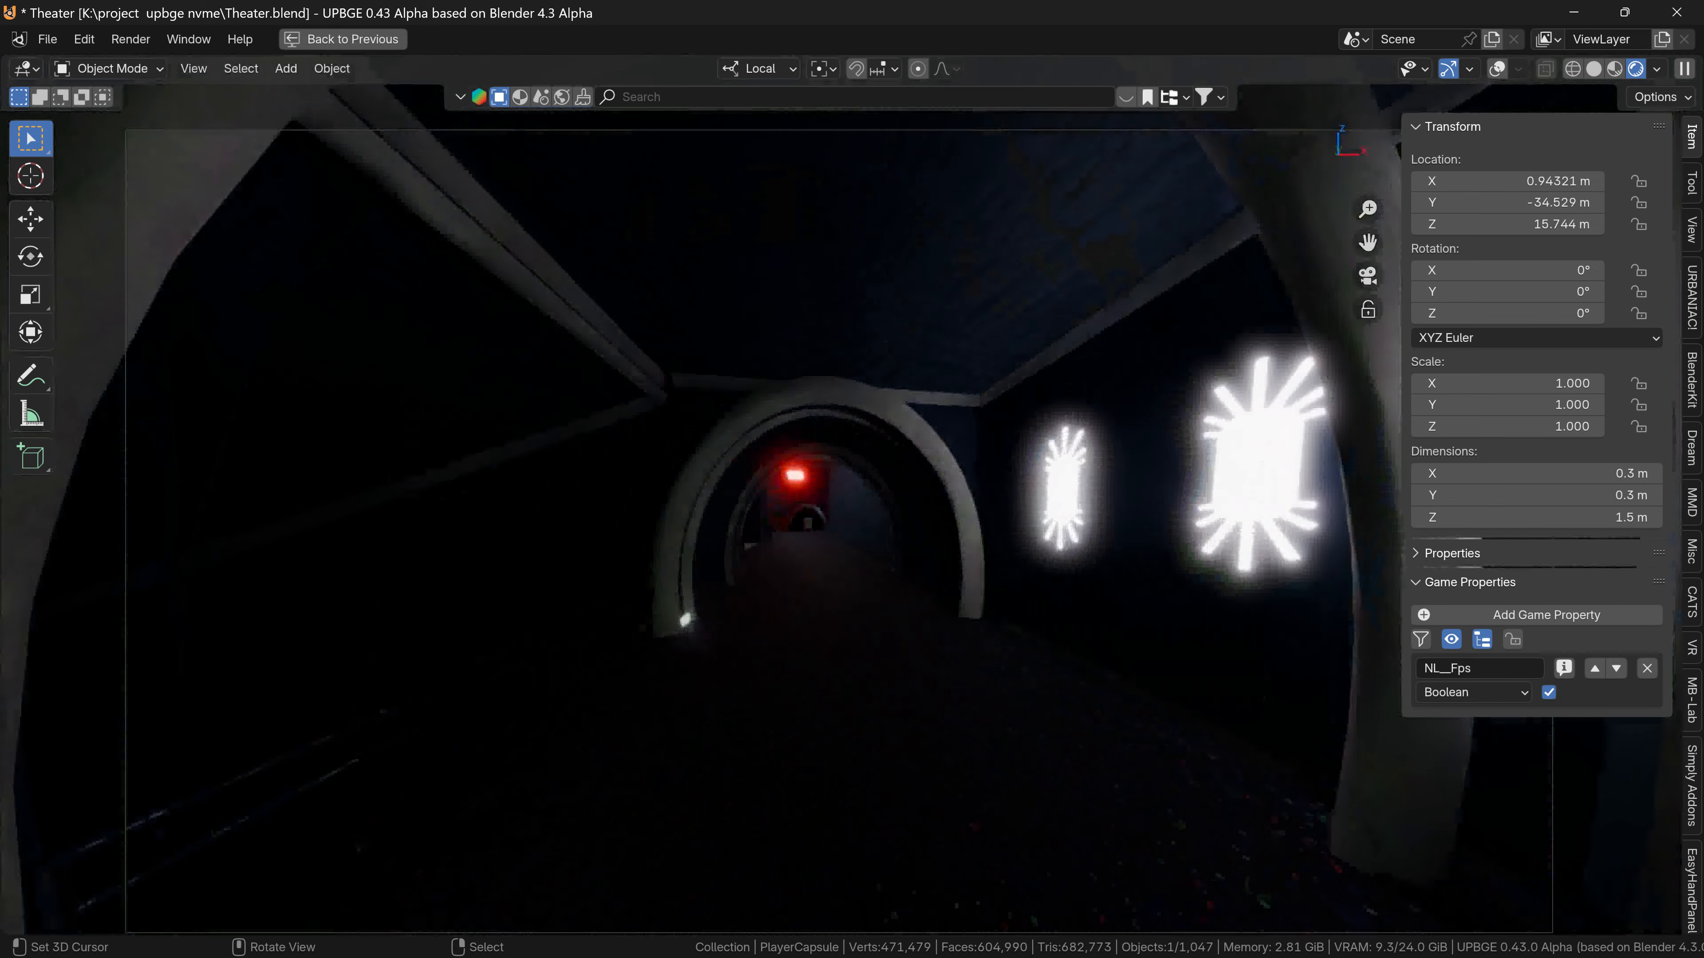
key(w)
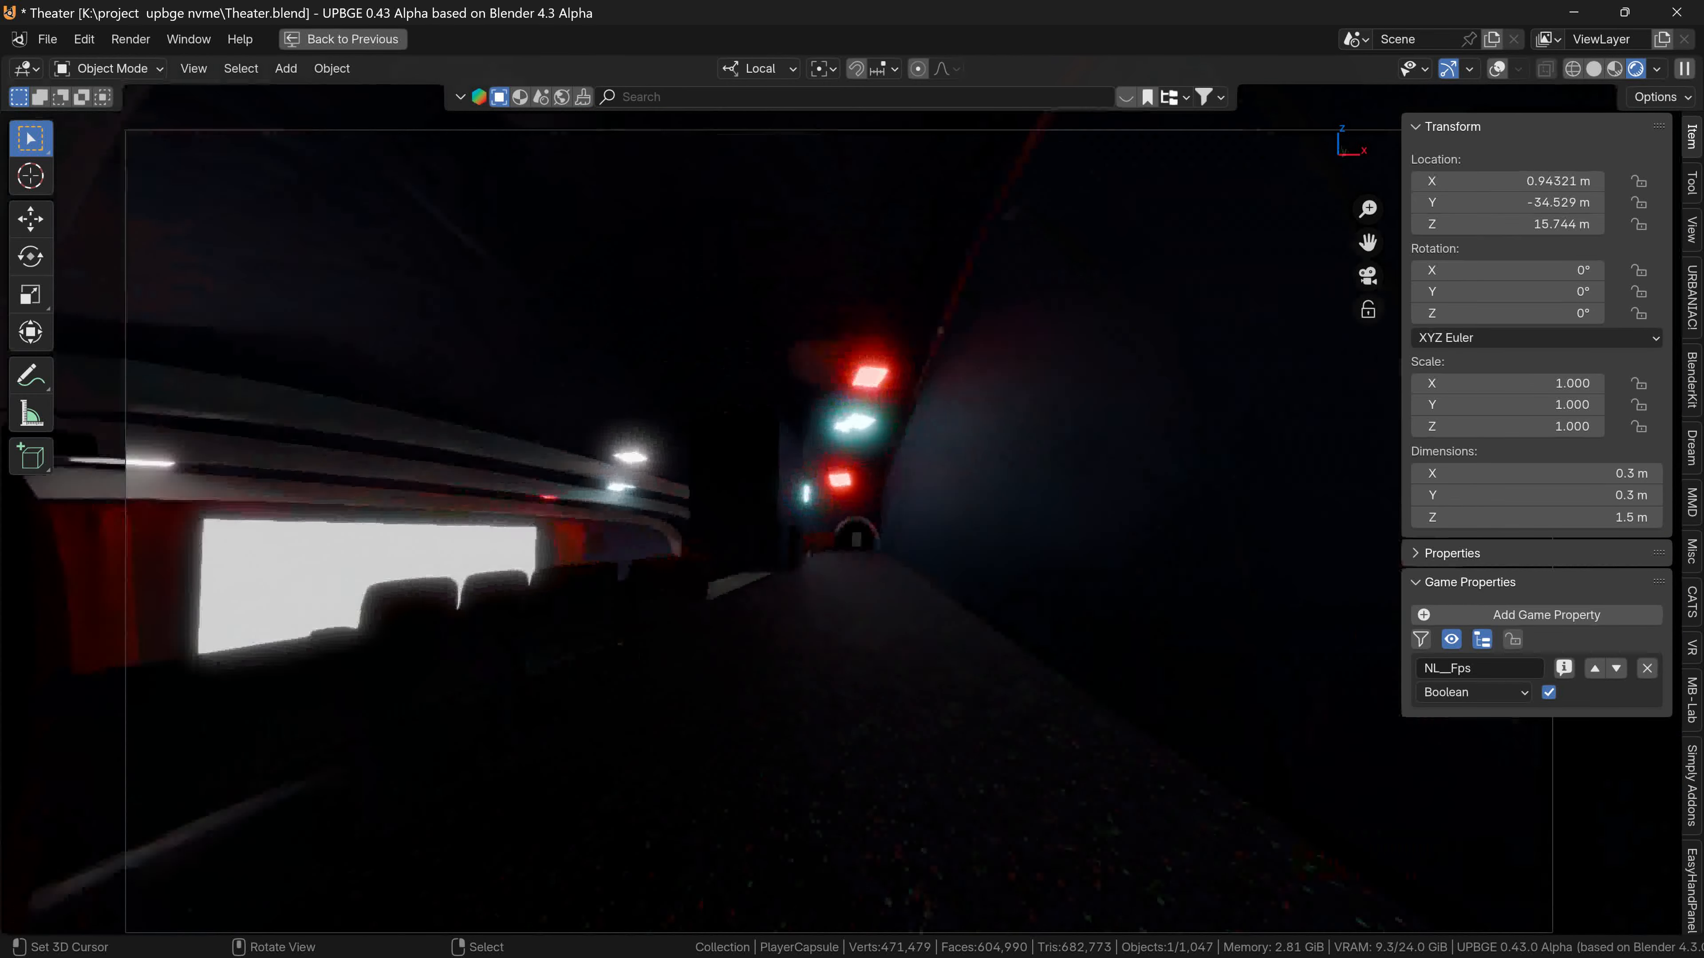
key(w)
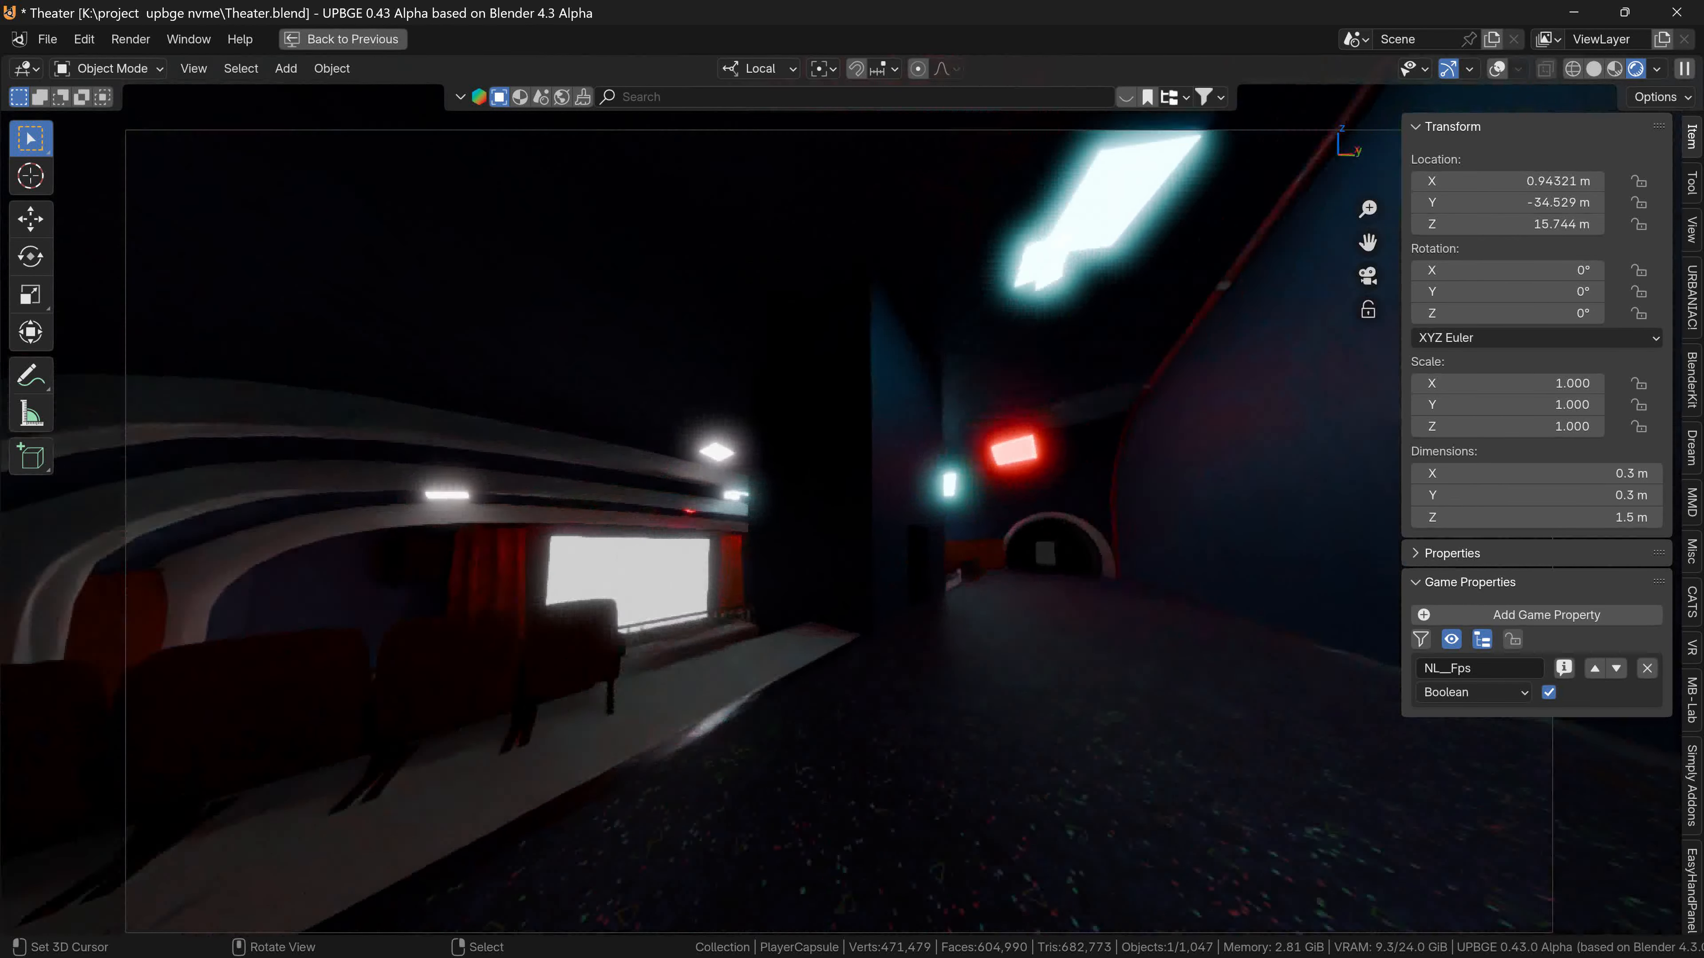
key(w)
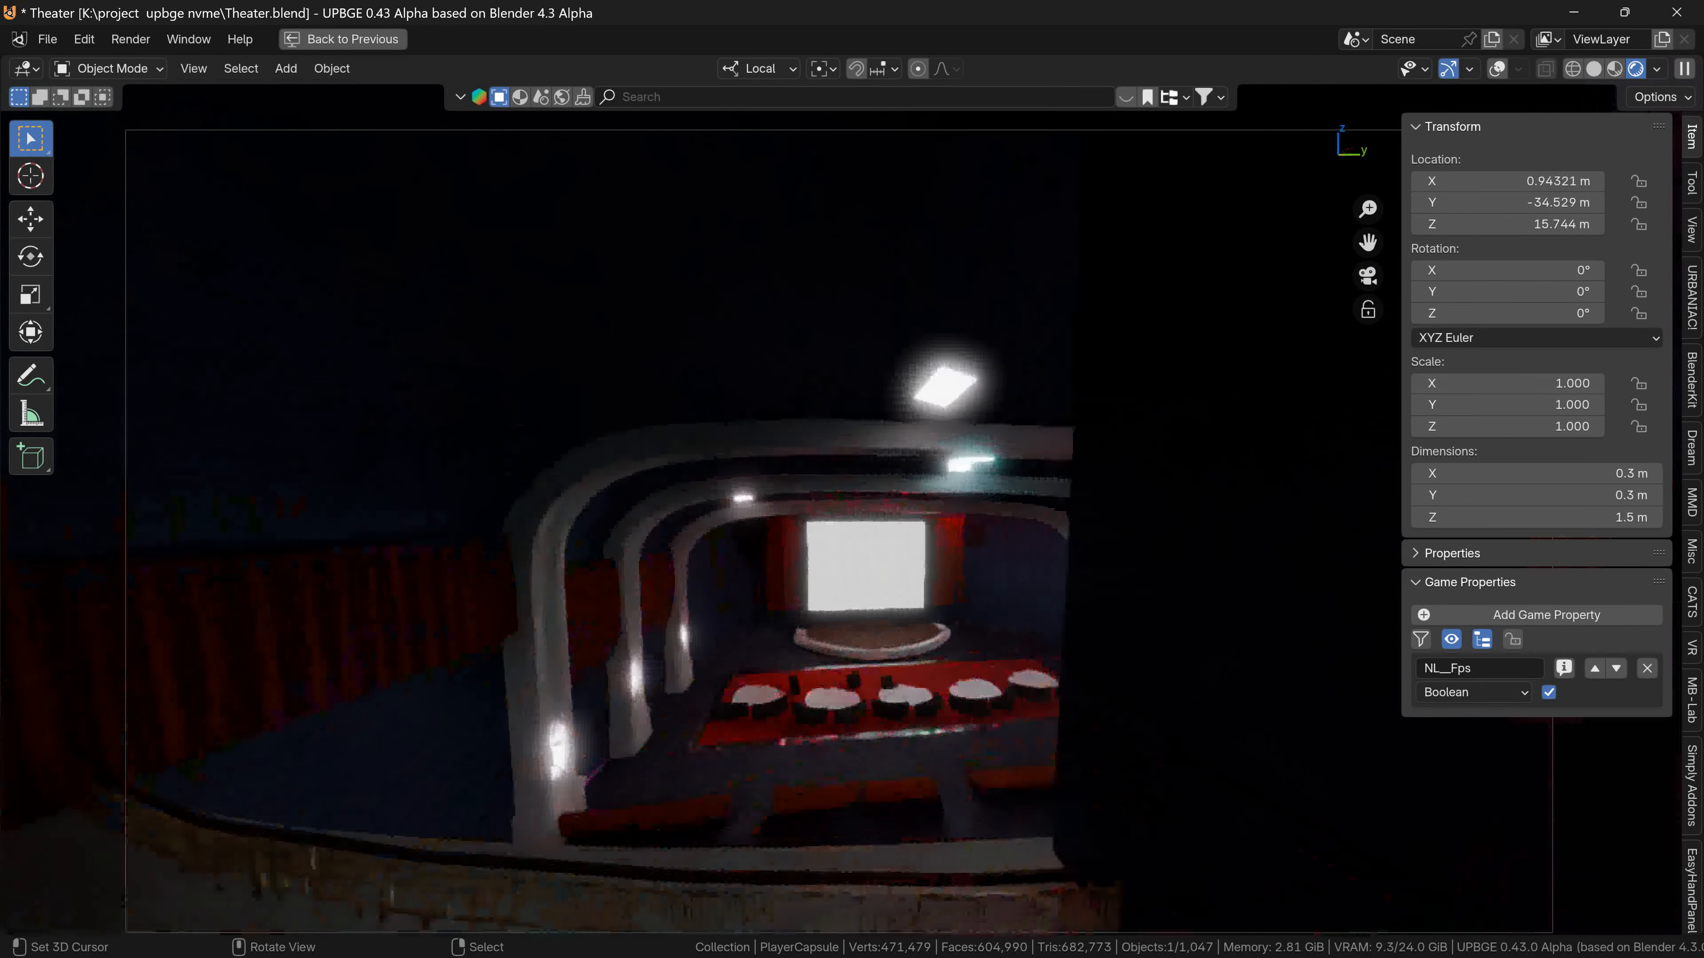
key(w)
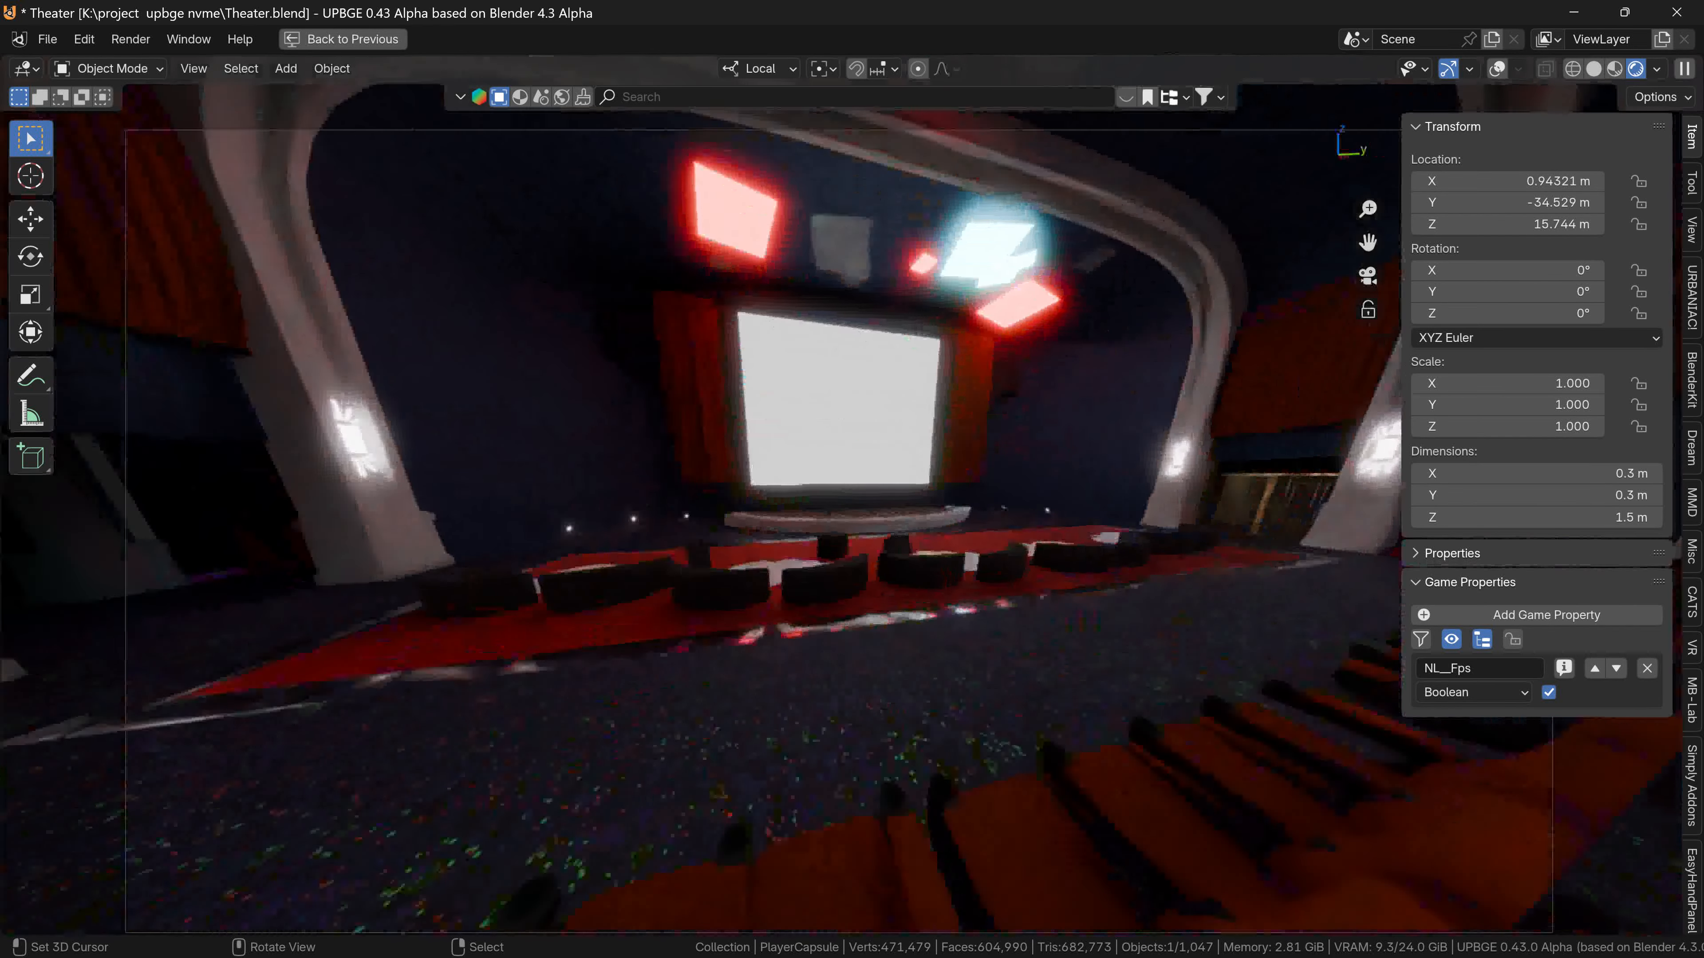
key(w)
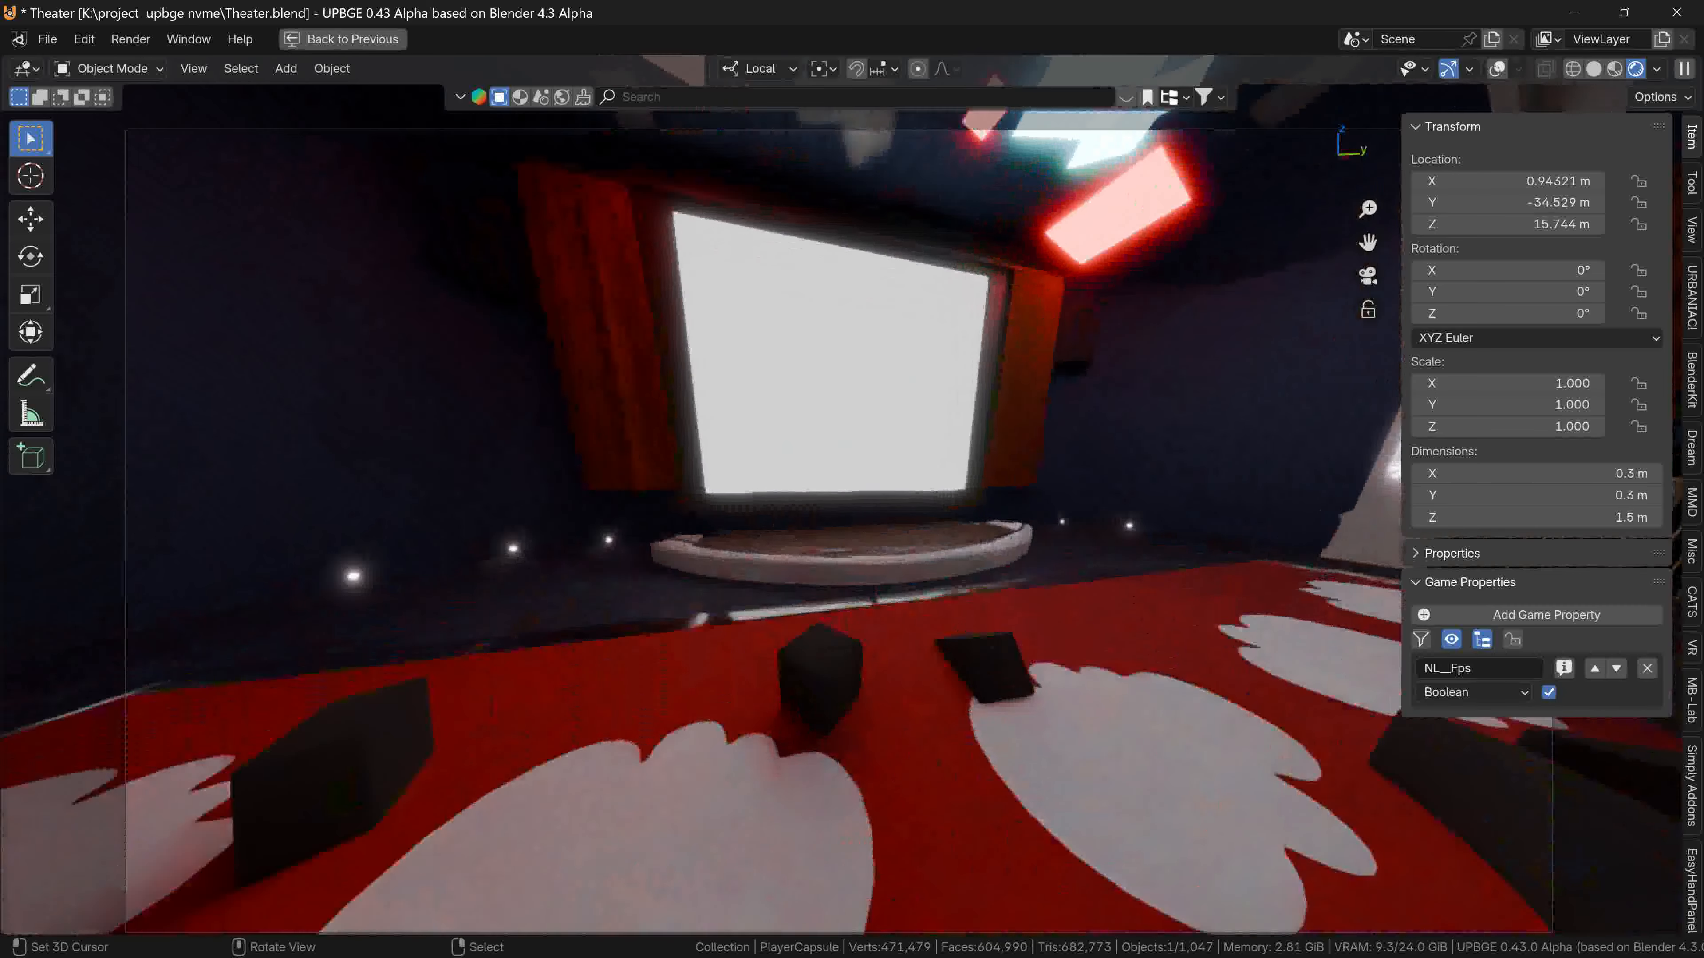
key(Escape)
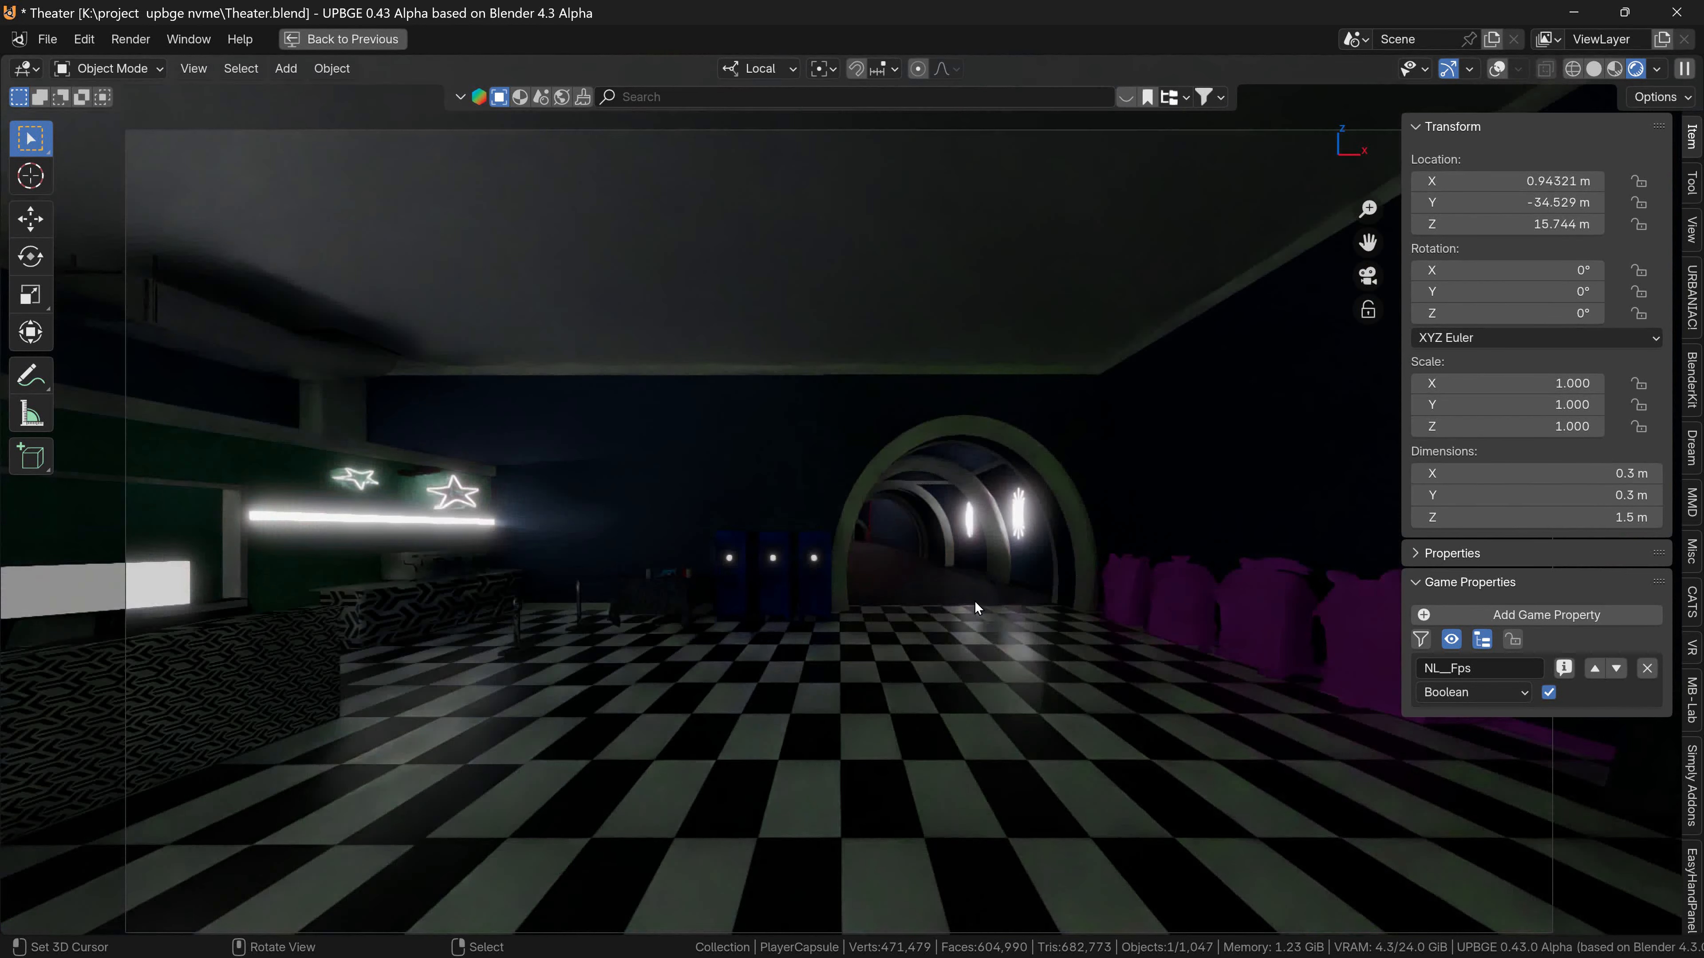
key(ctrl+space)
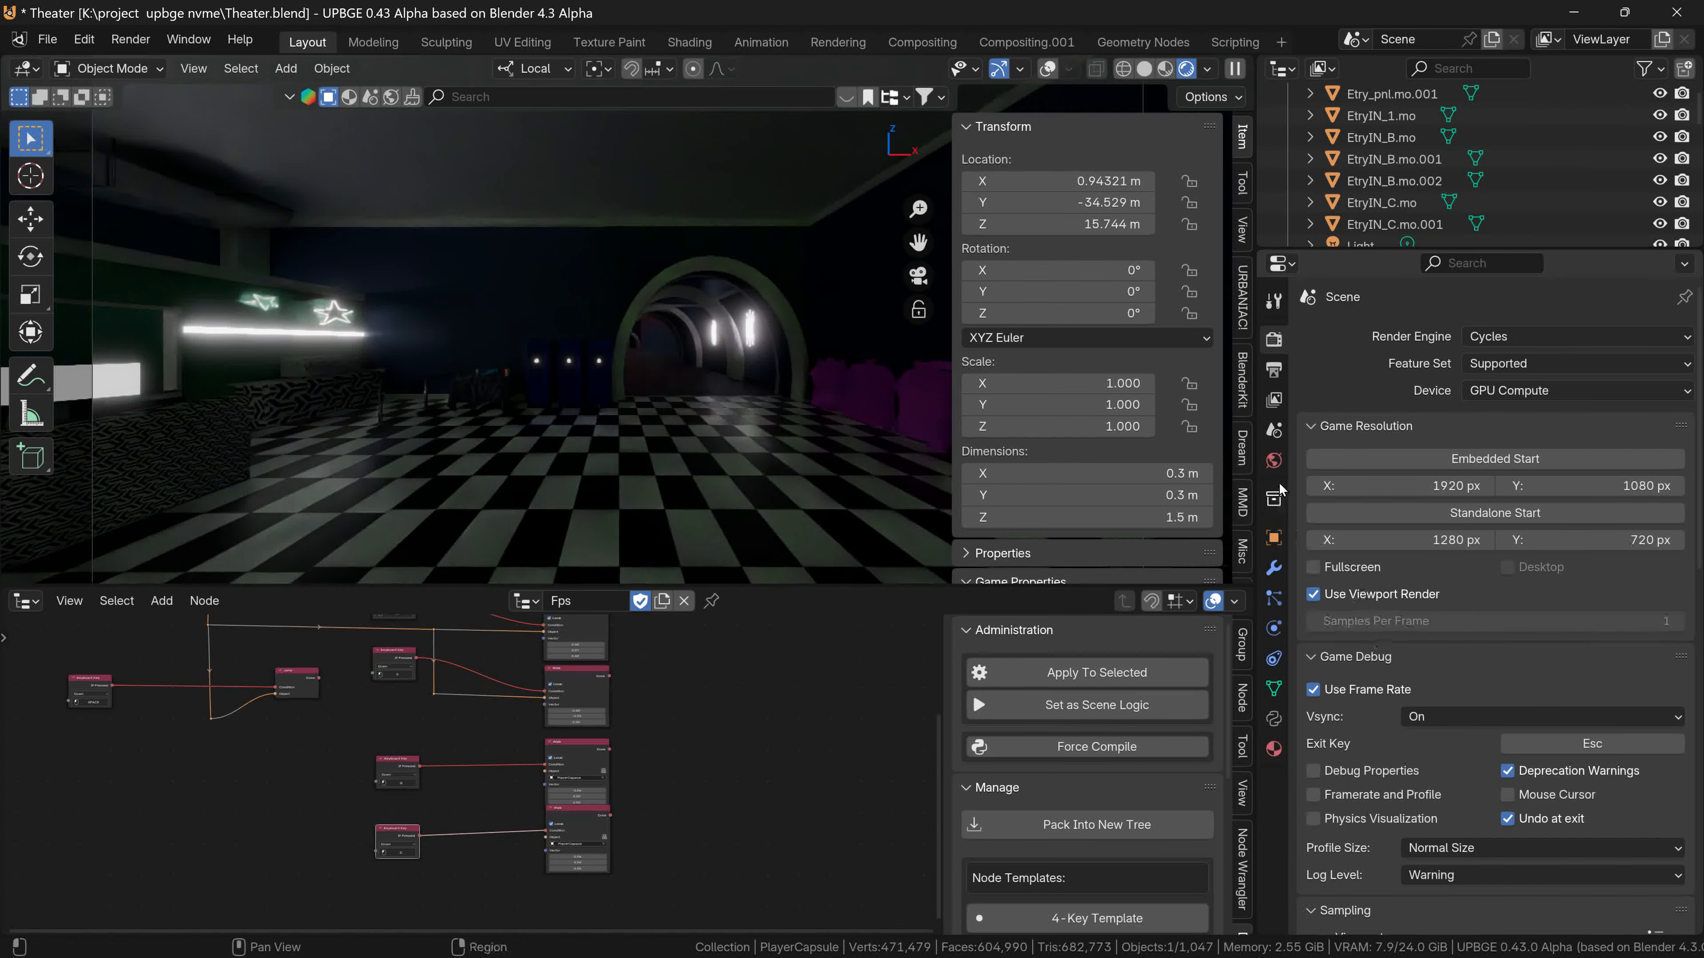
Set the world background strength to 0.190 and its color to black.
click(1273, 460)
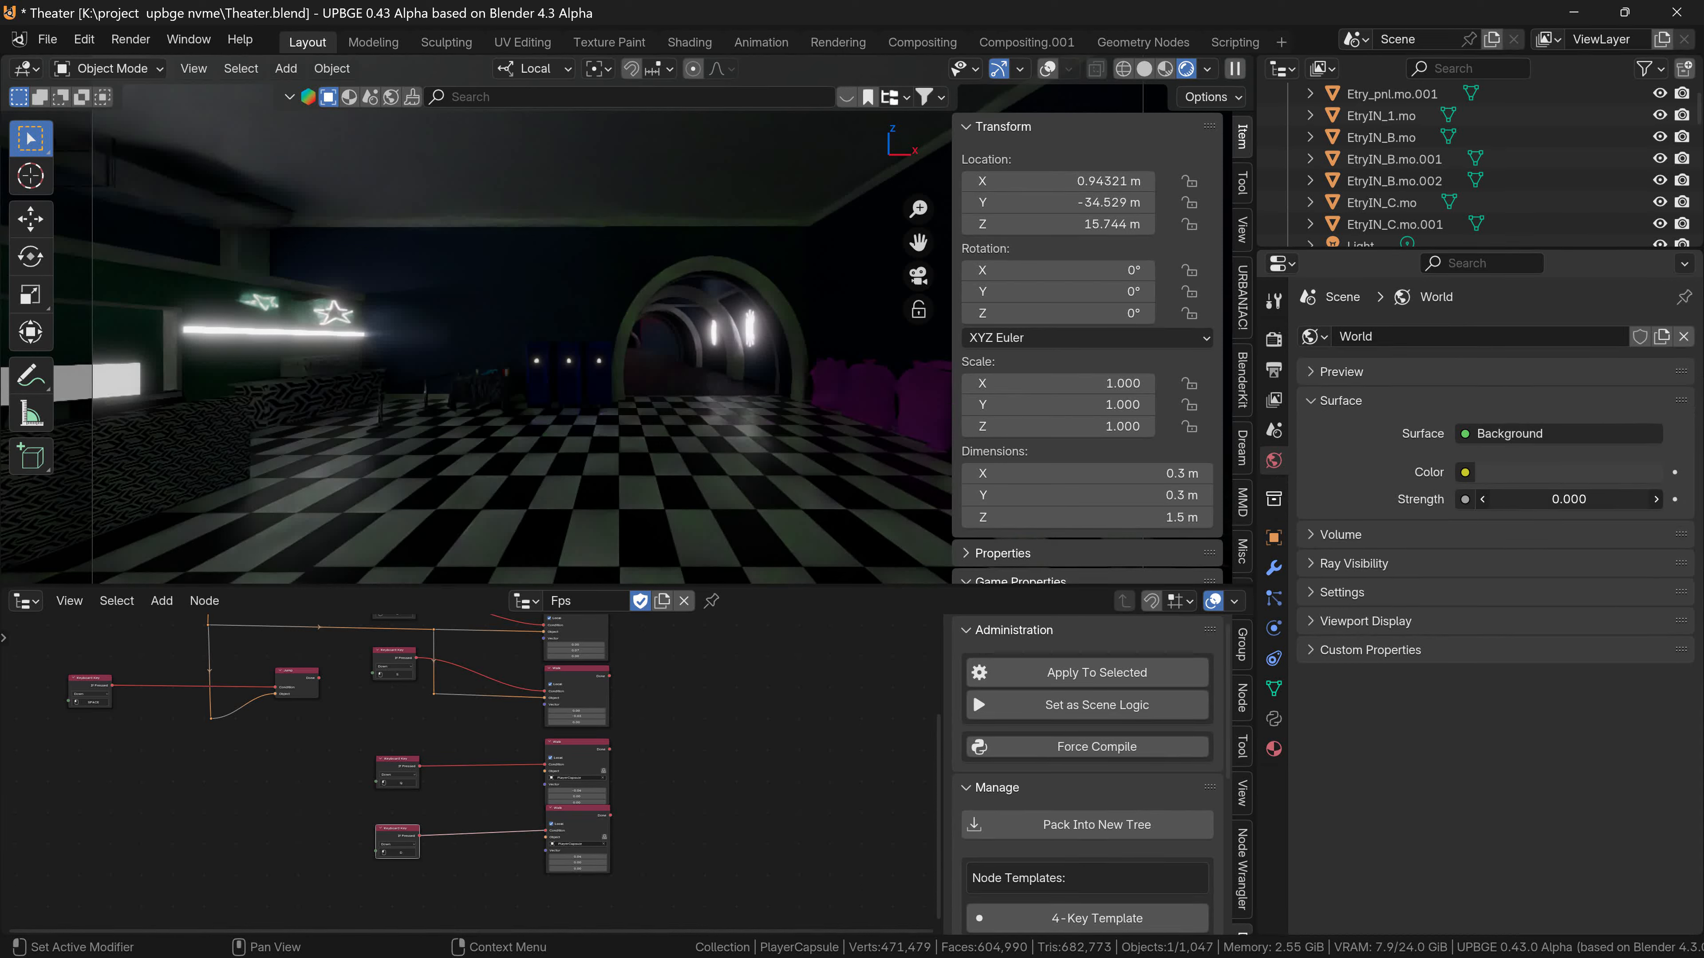
drag(1551, 498, 1576, 499)
click(1551, 479)
drag(1648, 275, 1642, 319)
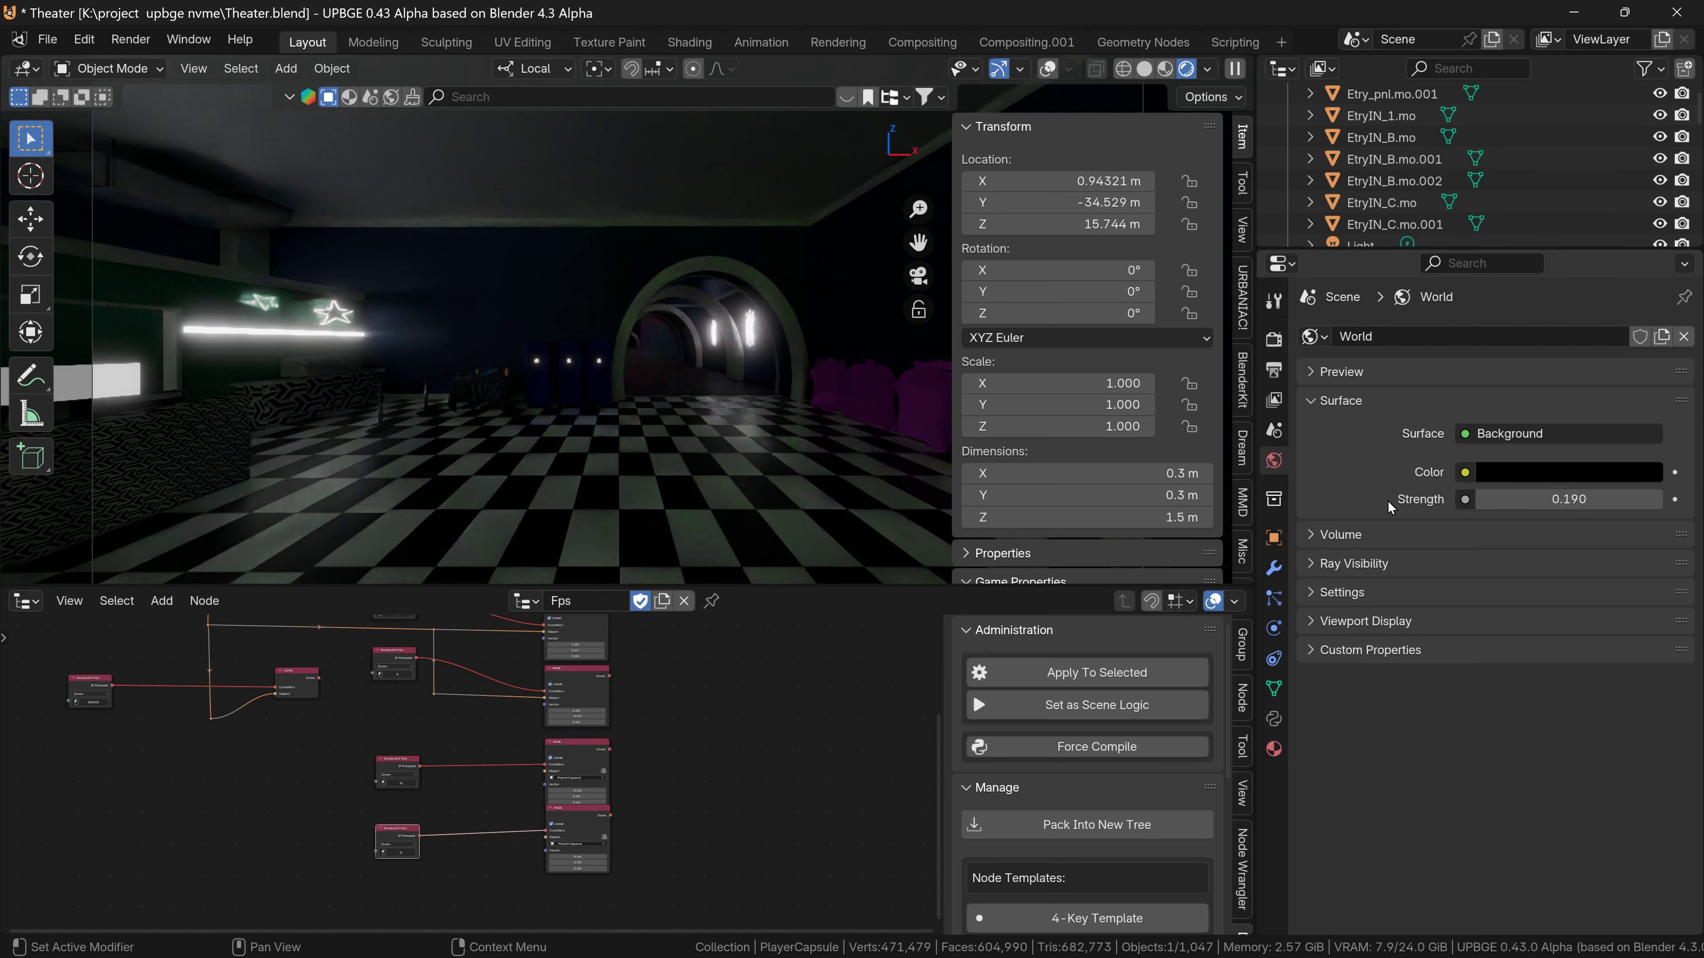
Show overlays in the maximized viewport, add a 2 m plane at the 3D cursor, and lower it about 0.1 m along Z below the lobby ceiling.
key(ctrl+space)
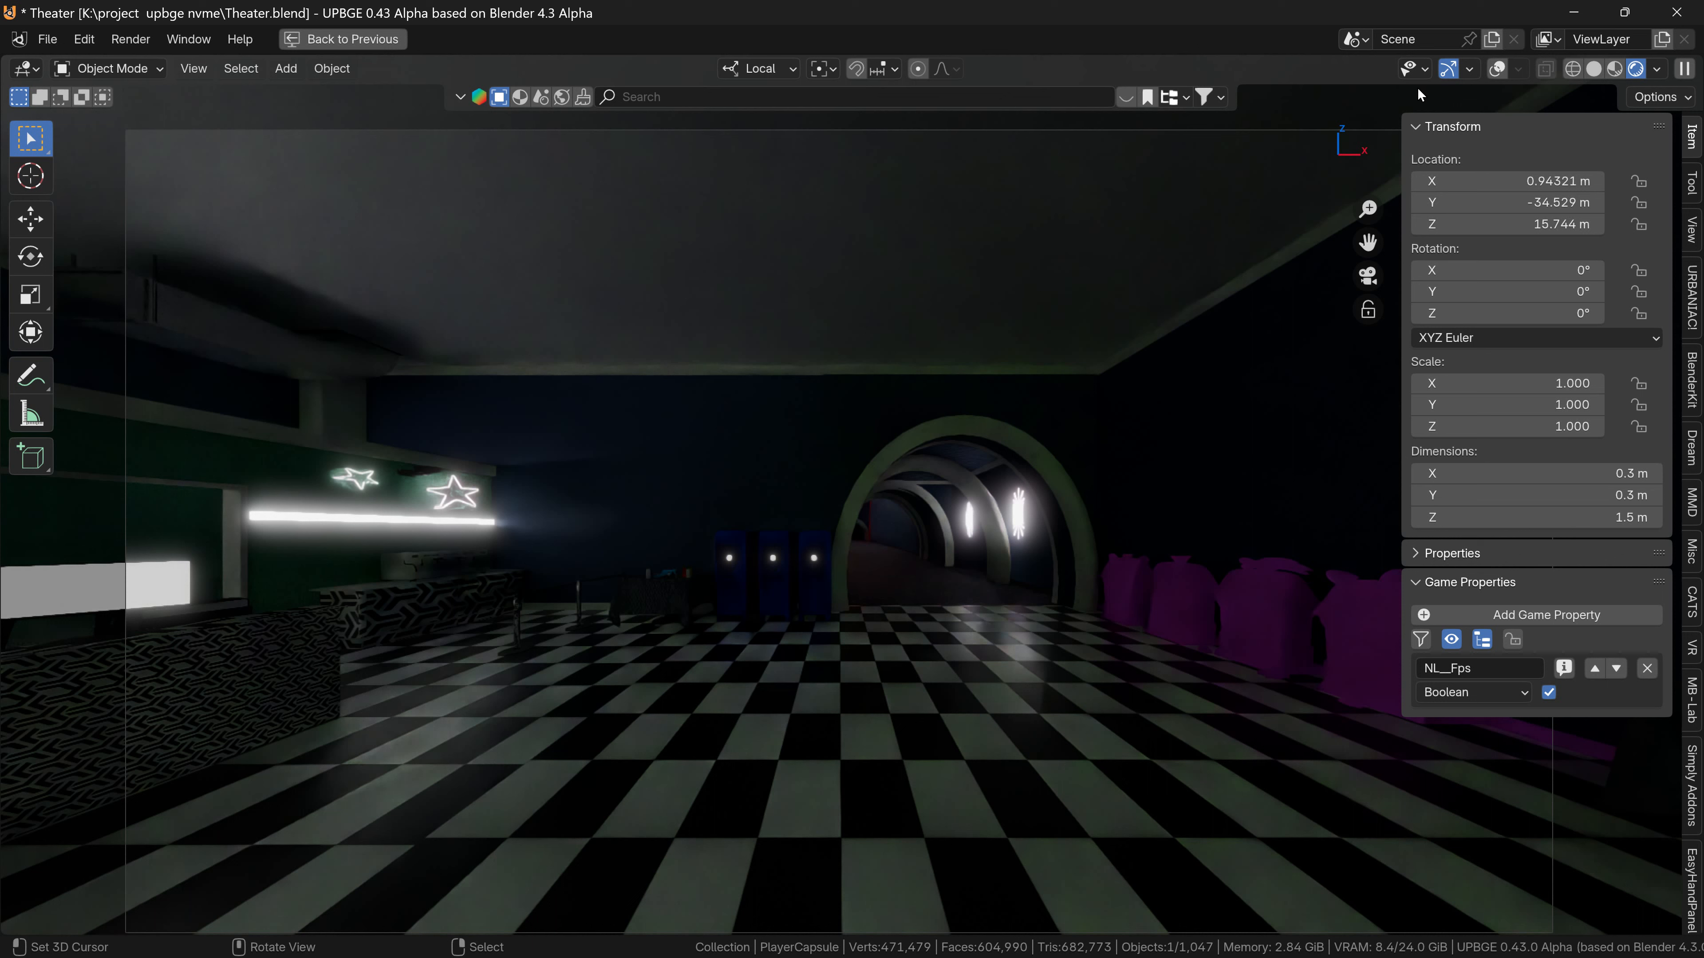
click(1497, 69)
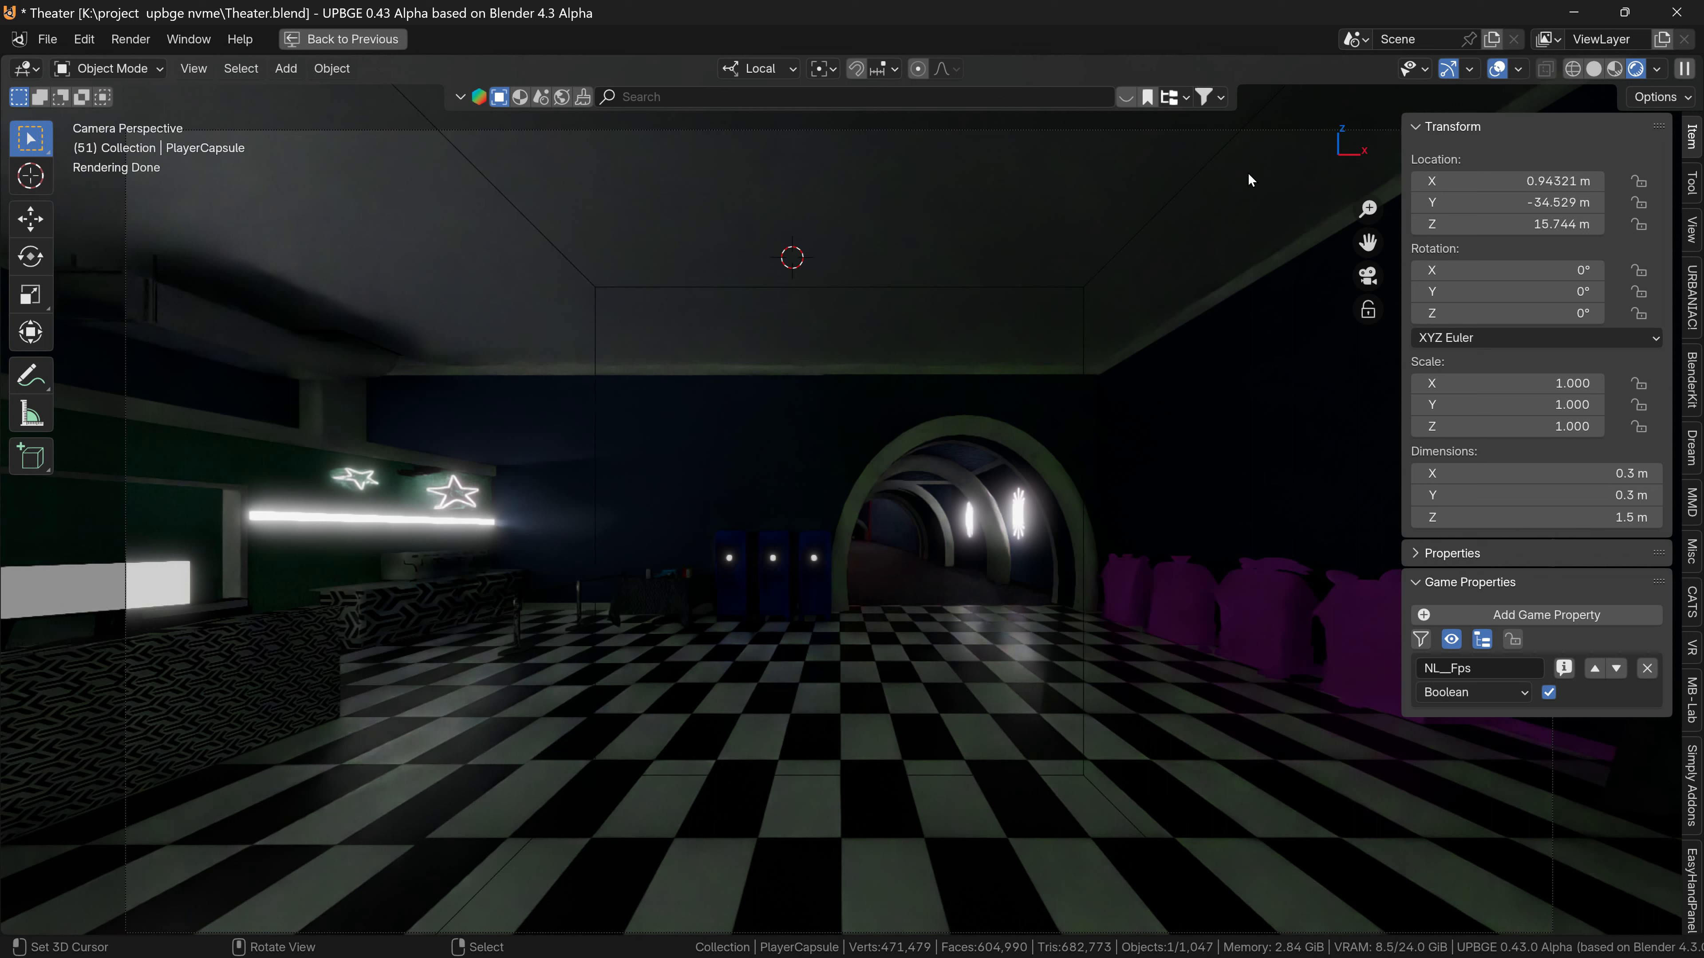
key(shift+a)
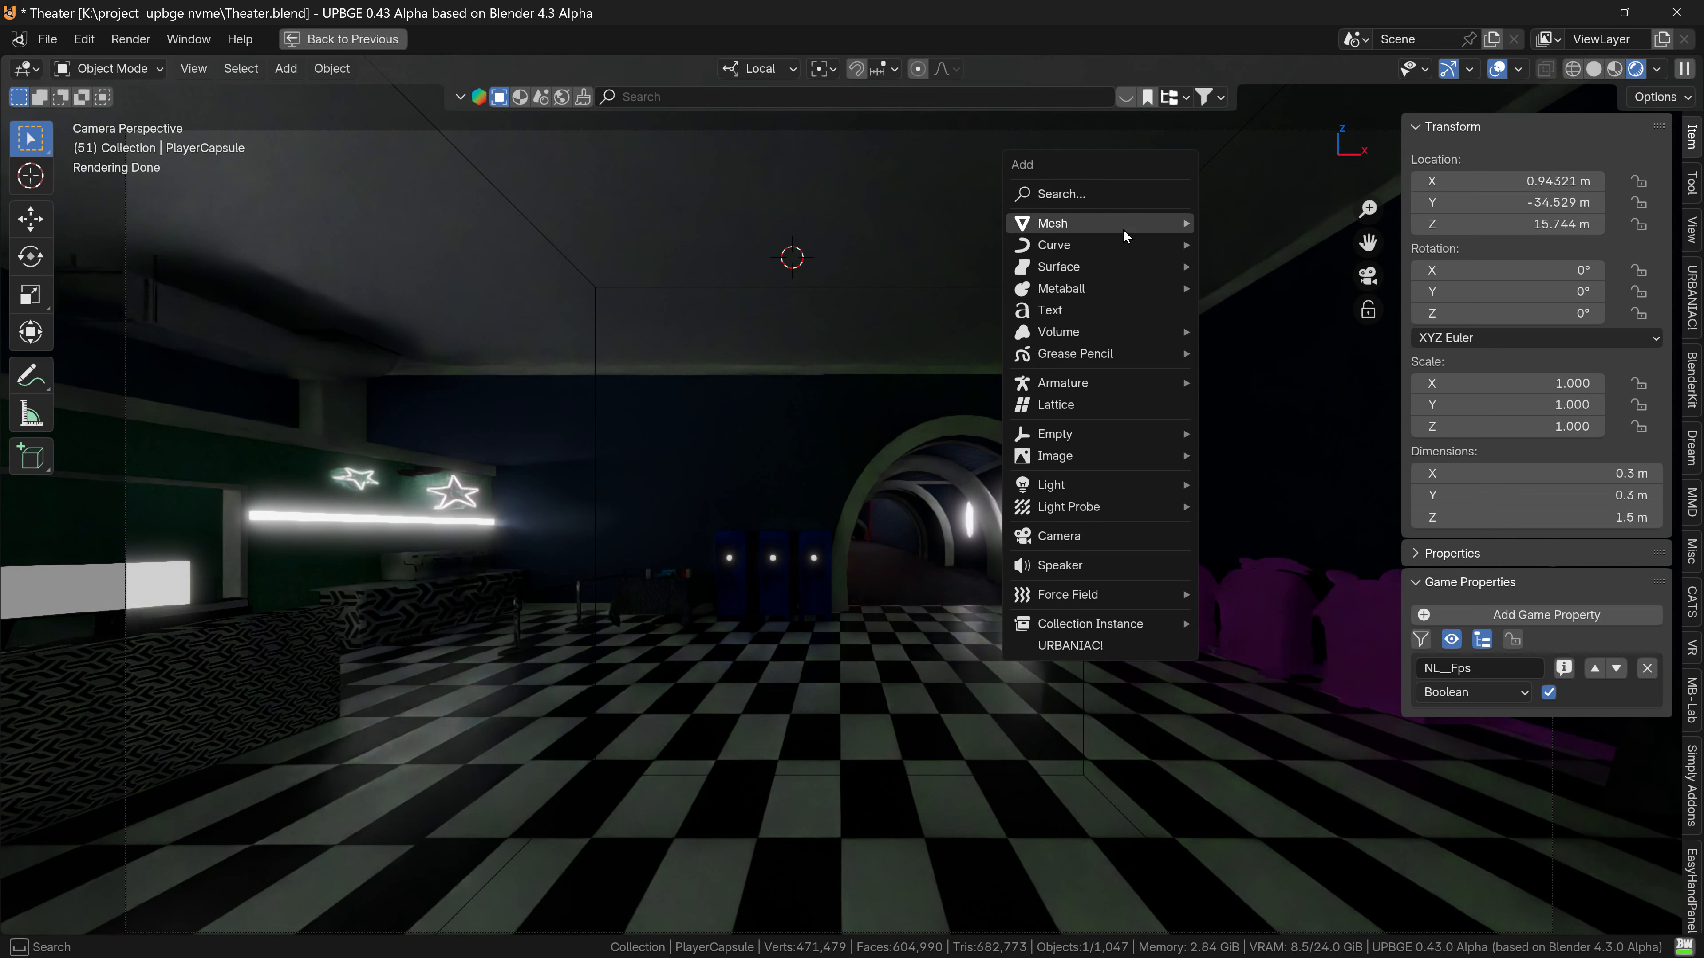
mouse_move(1154, 223)
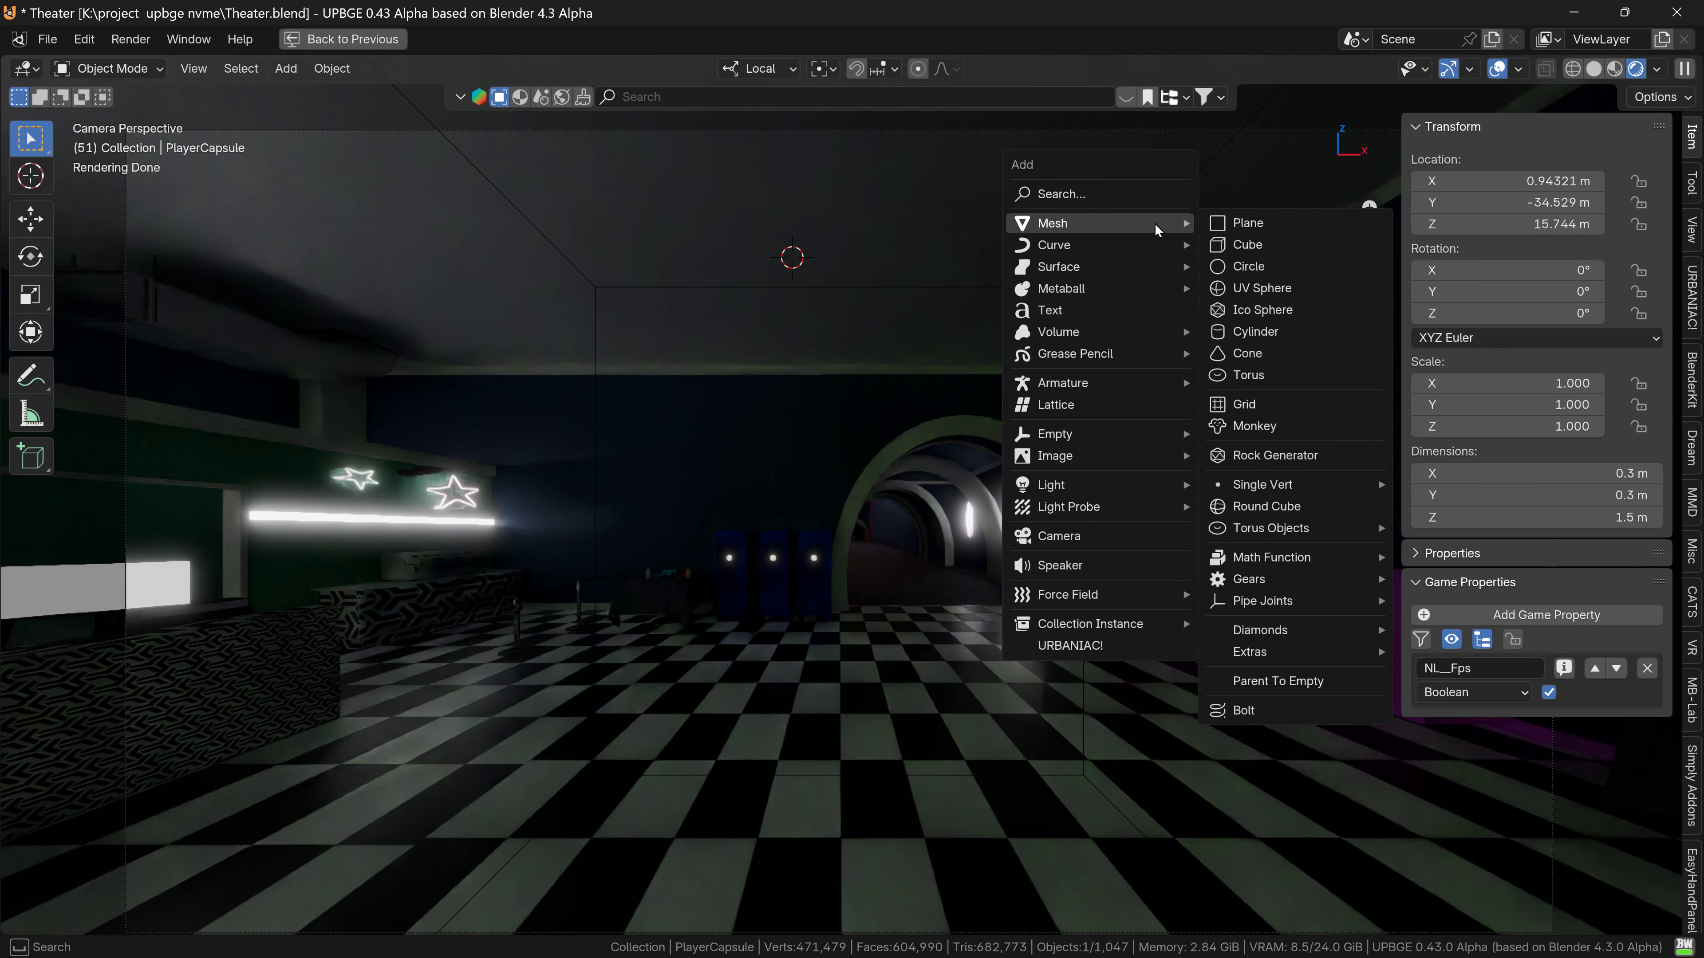
click(1247, 223)
key(g)
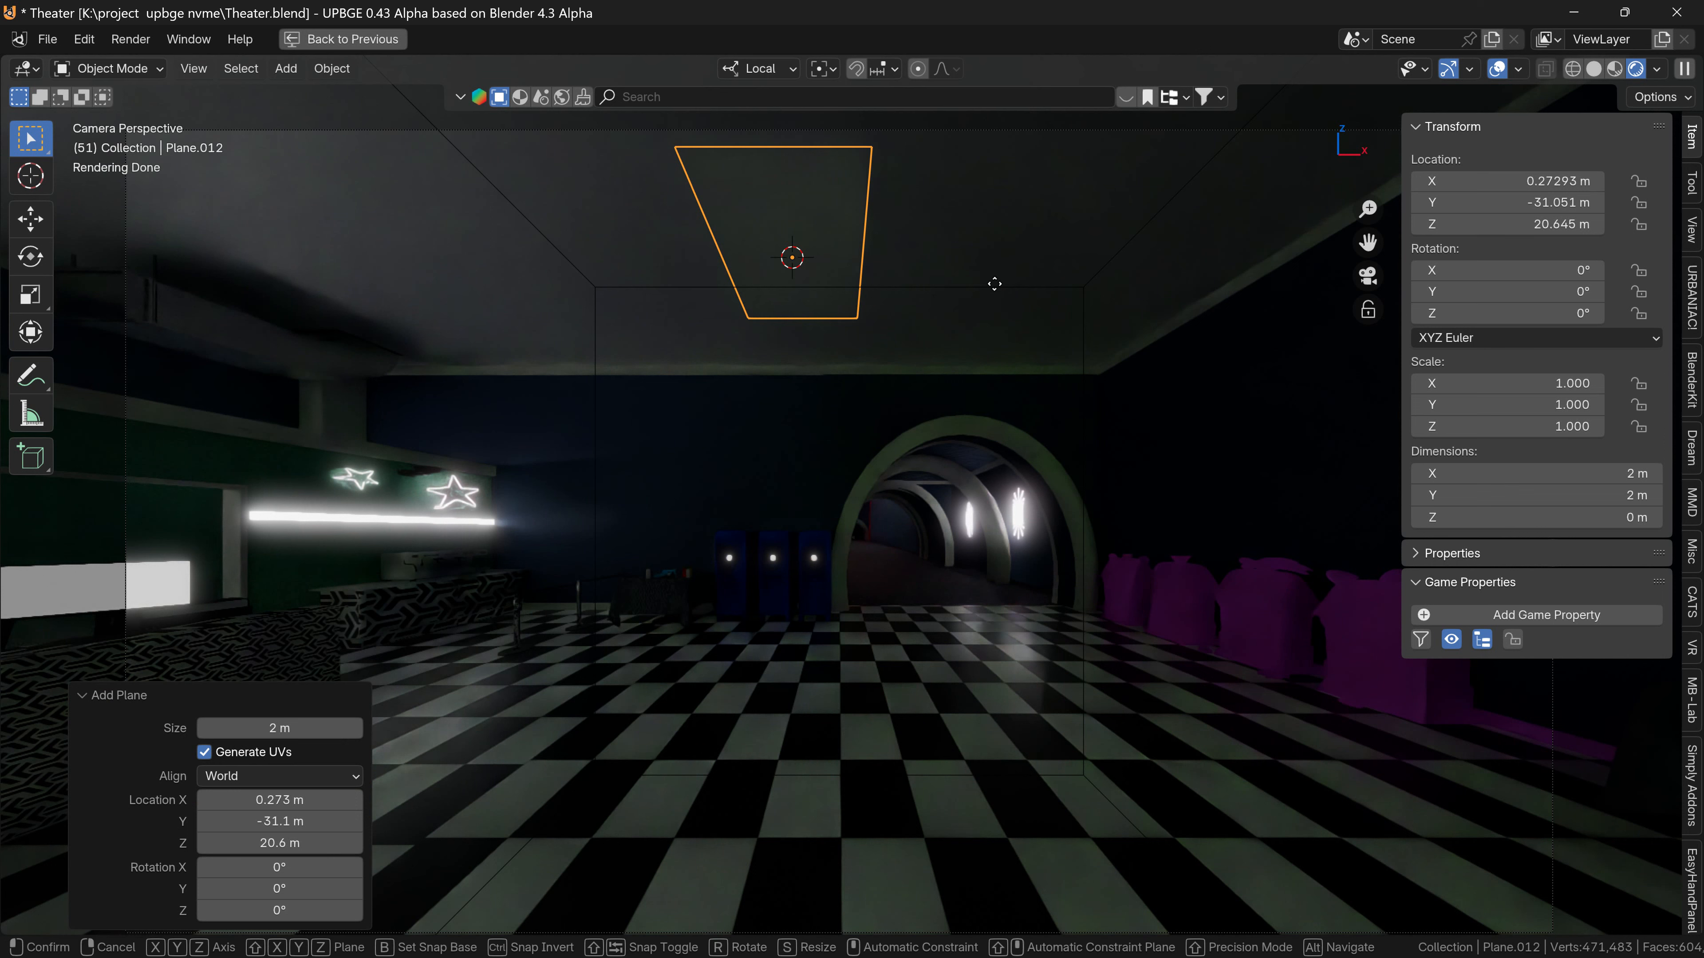
key(z)
click(982, 348)
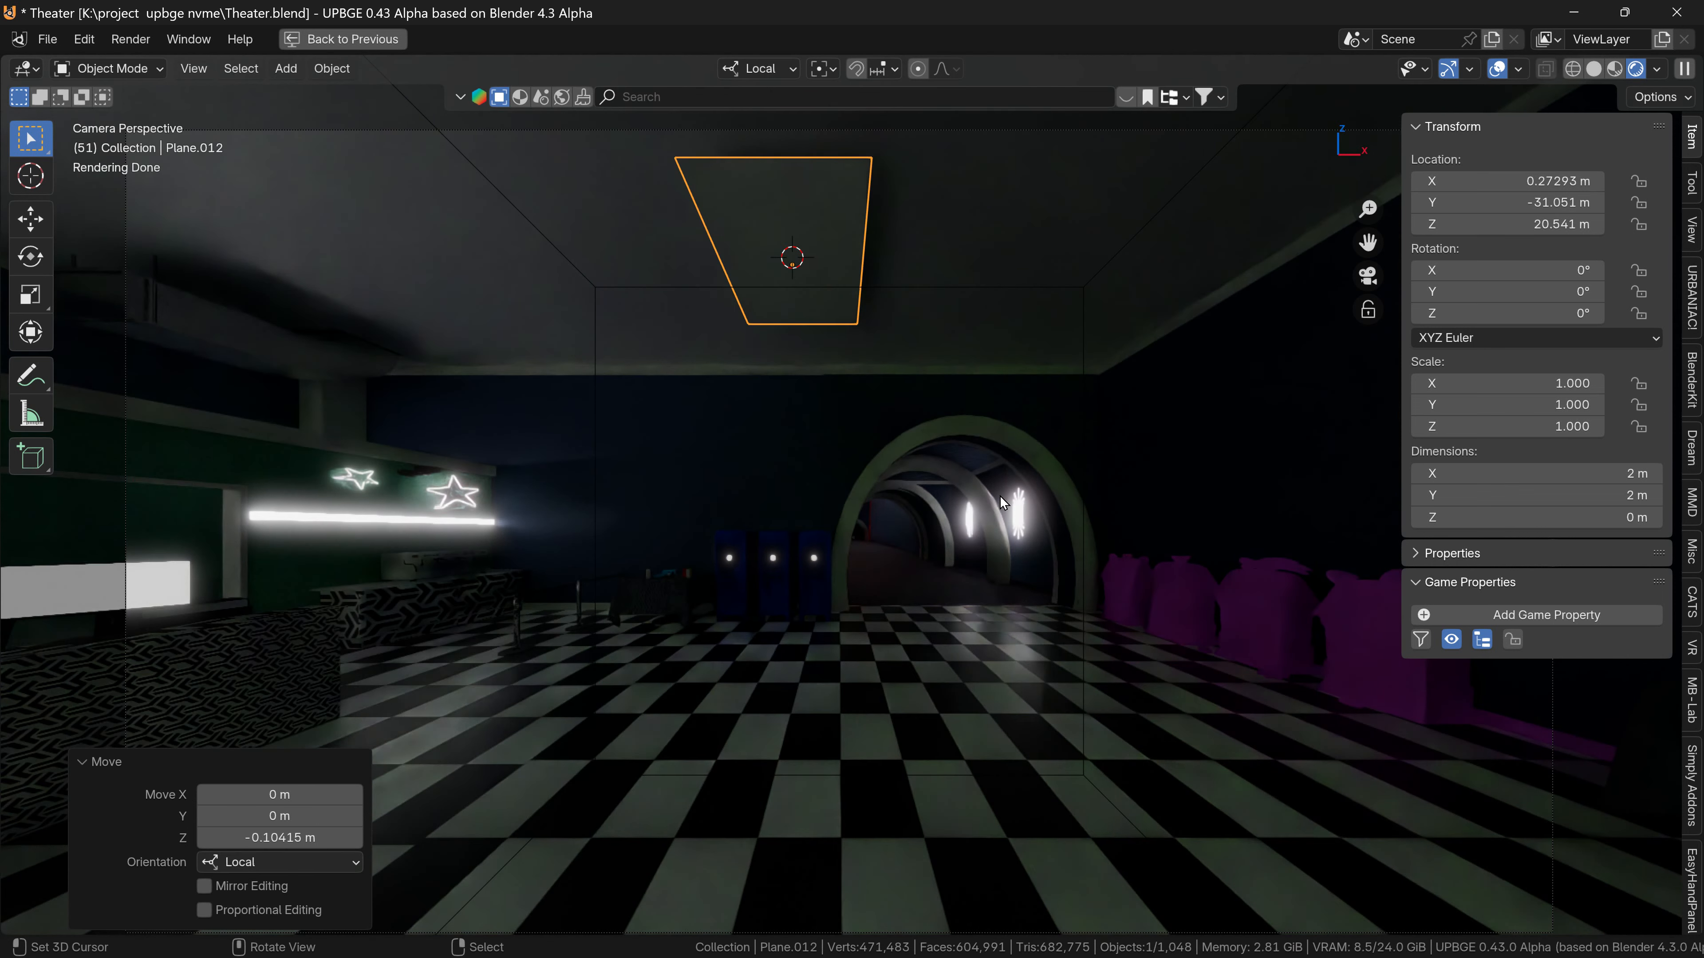
Link the material of the glowing sun sconce in the tunnel to the new ceiling plane.
click(1027, 521)
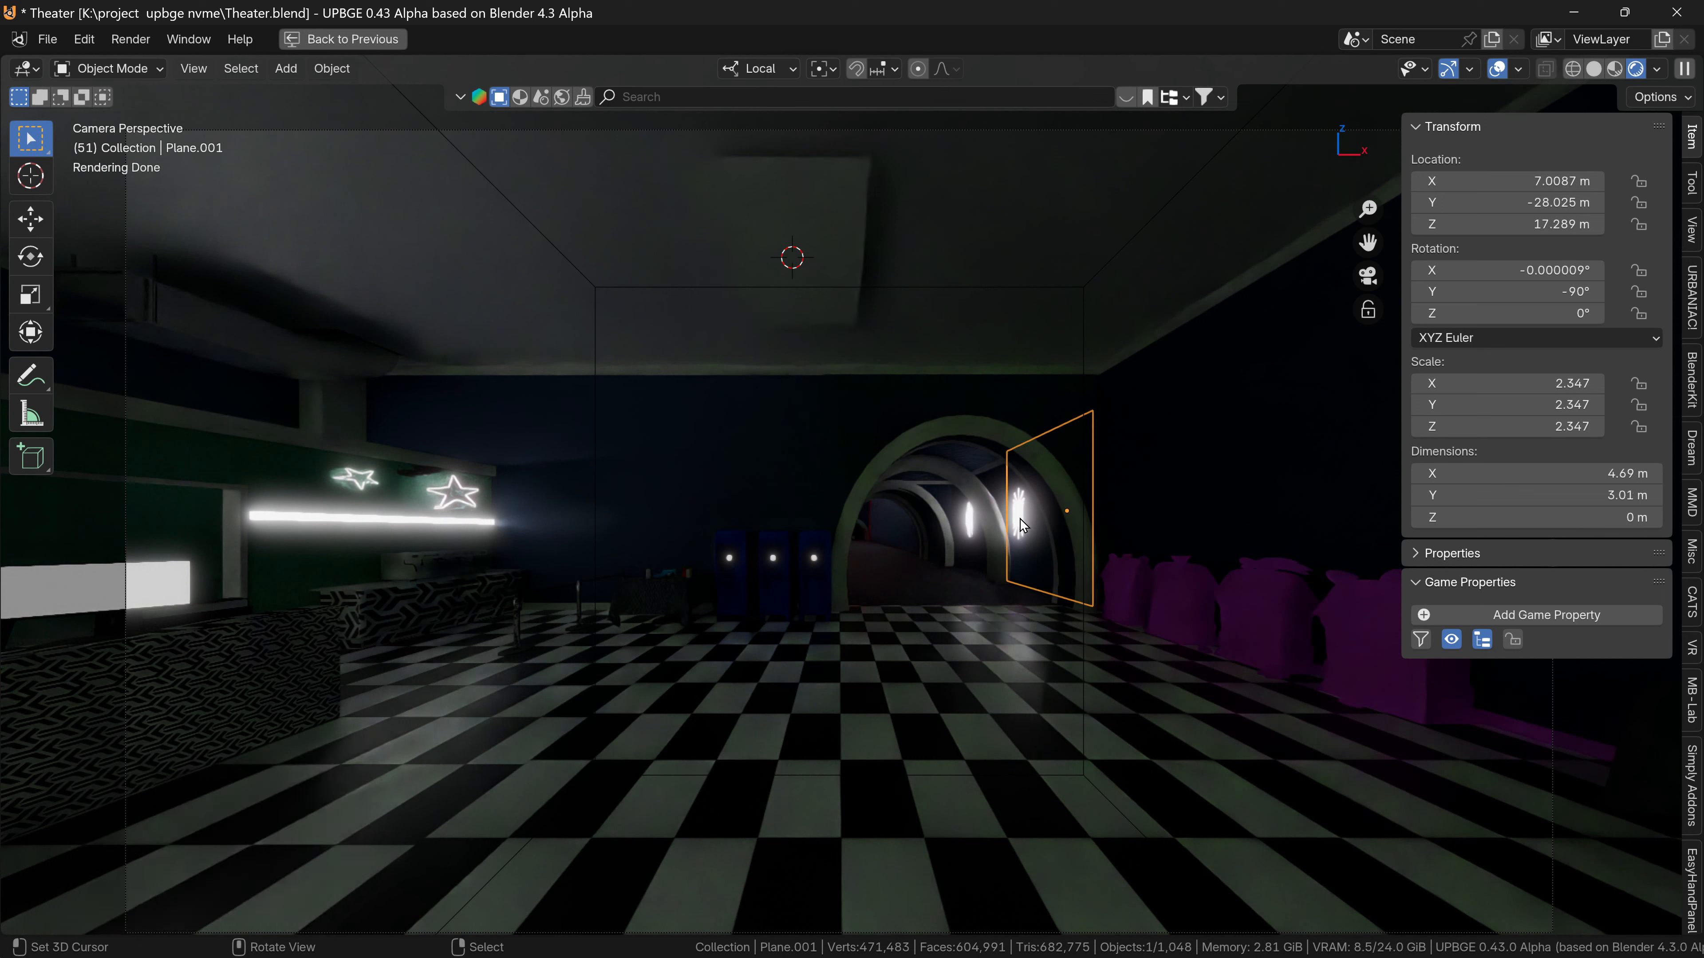
click(1021, 522)
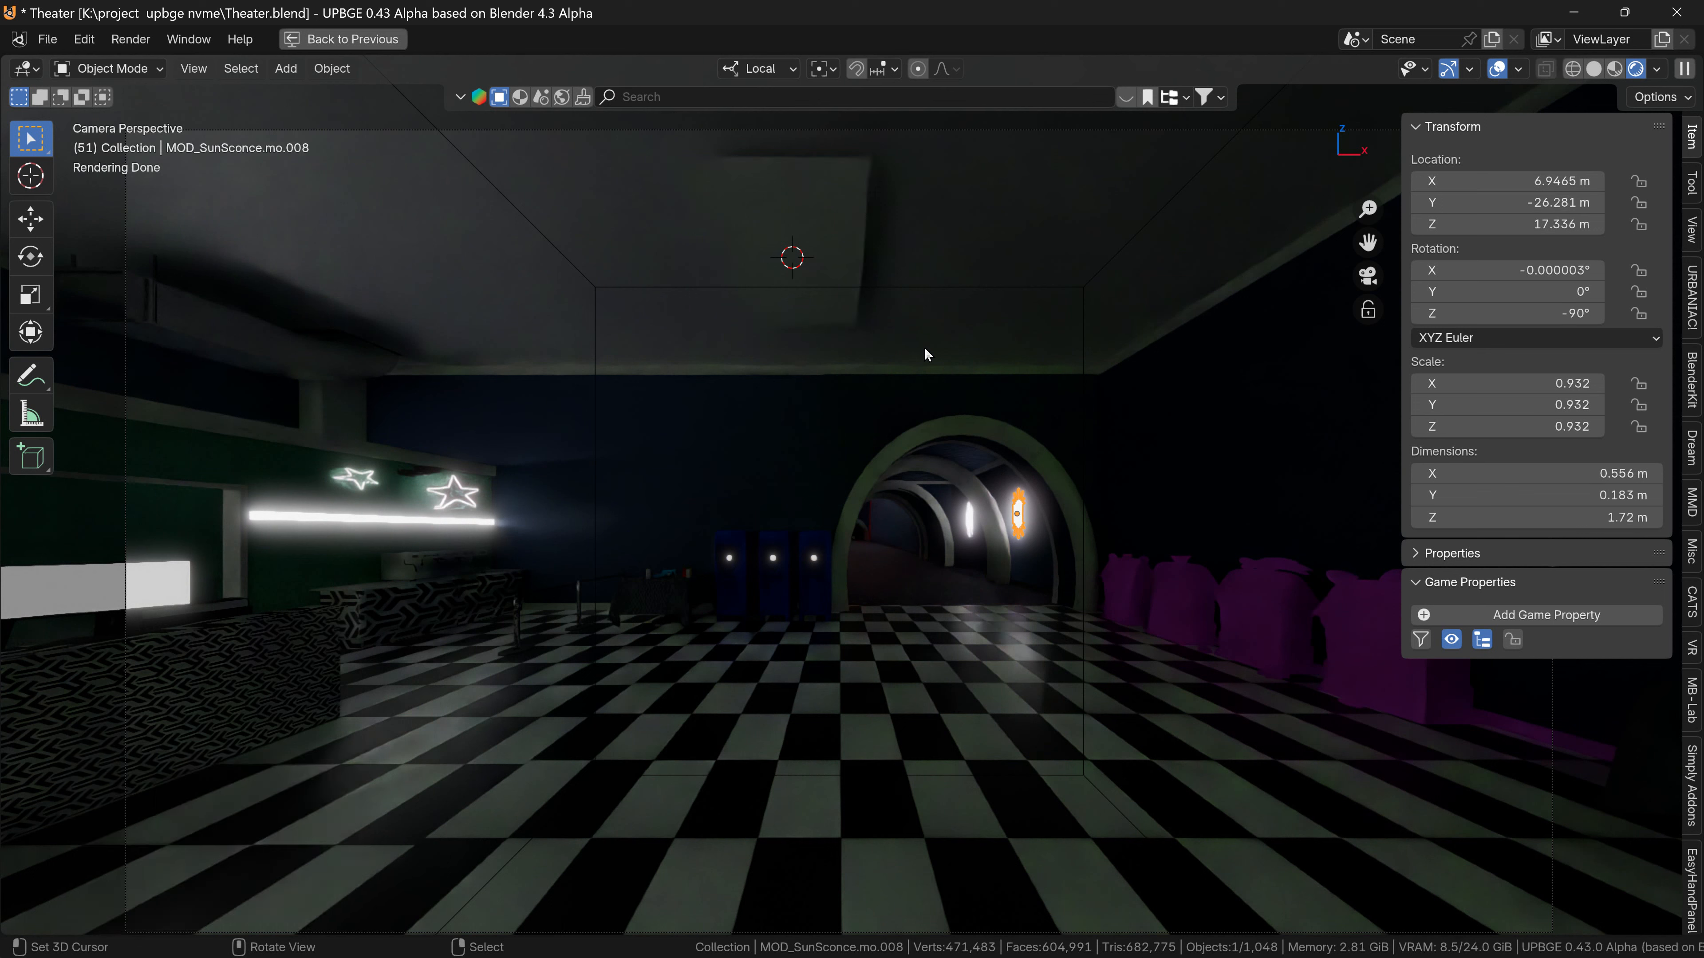
shift+click(837, 248)
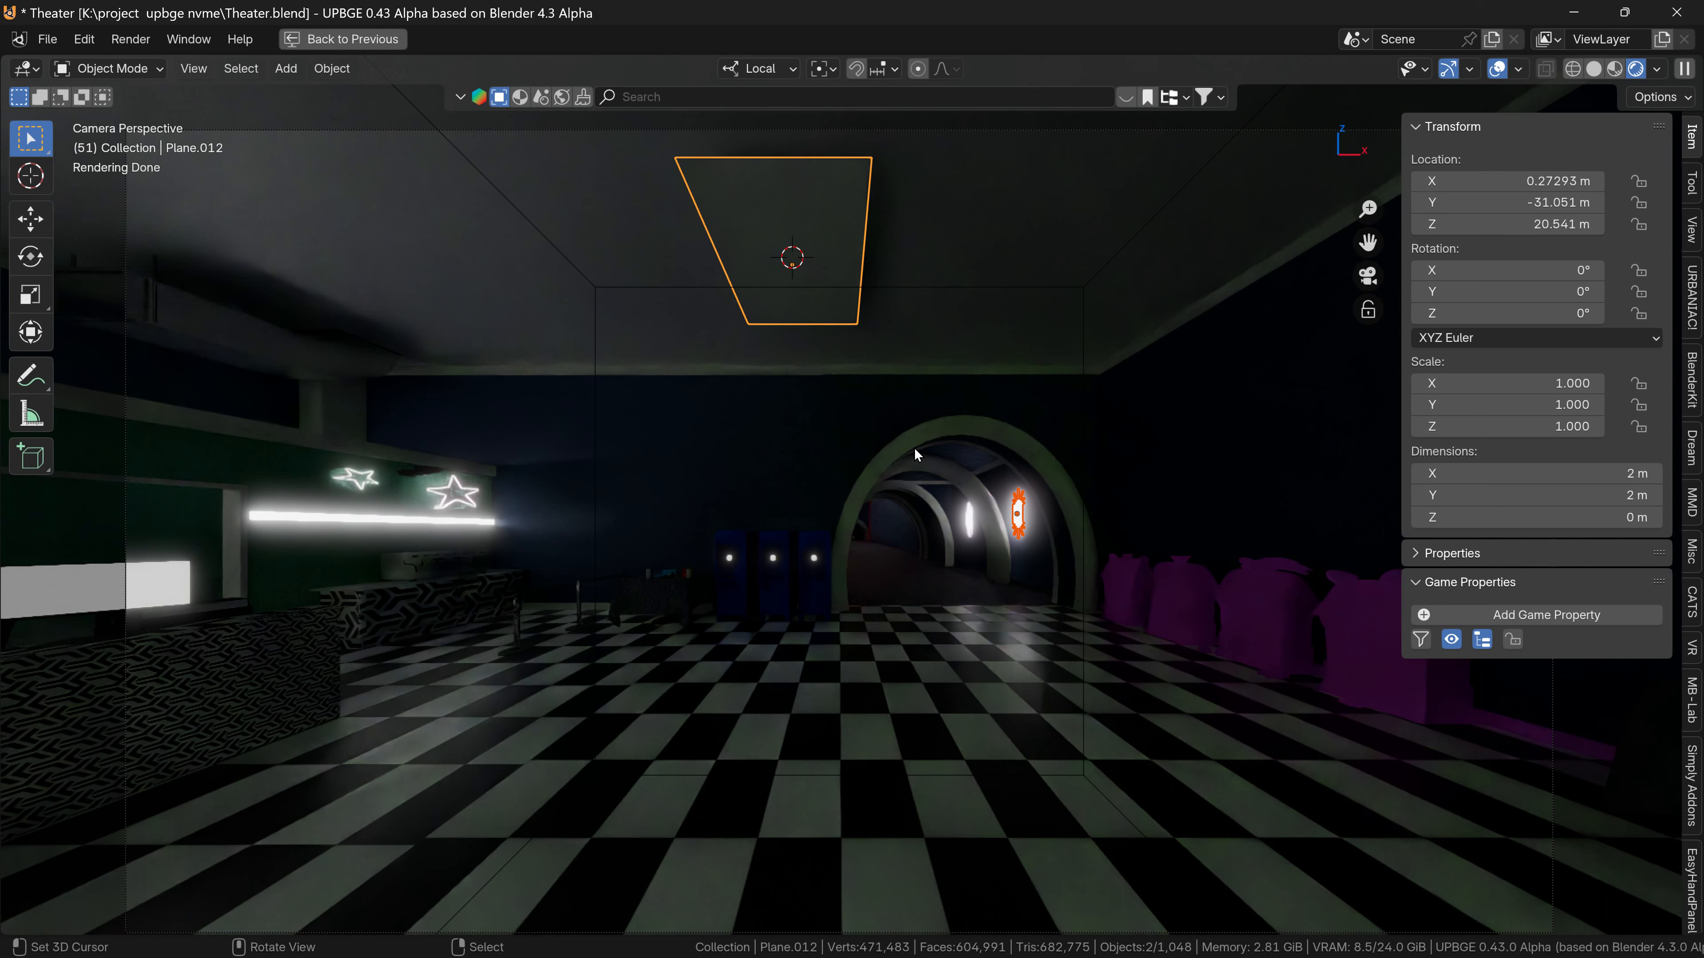
key(ctrl+l)
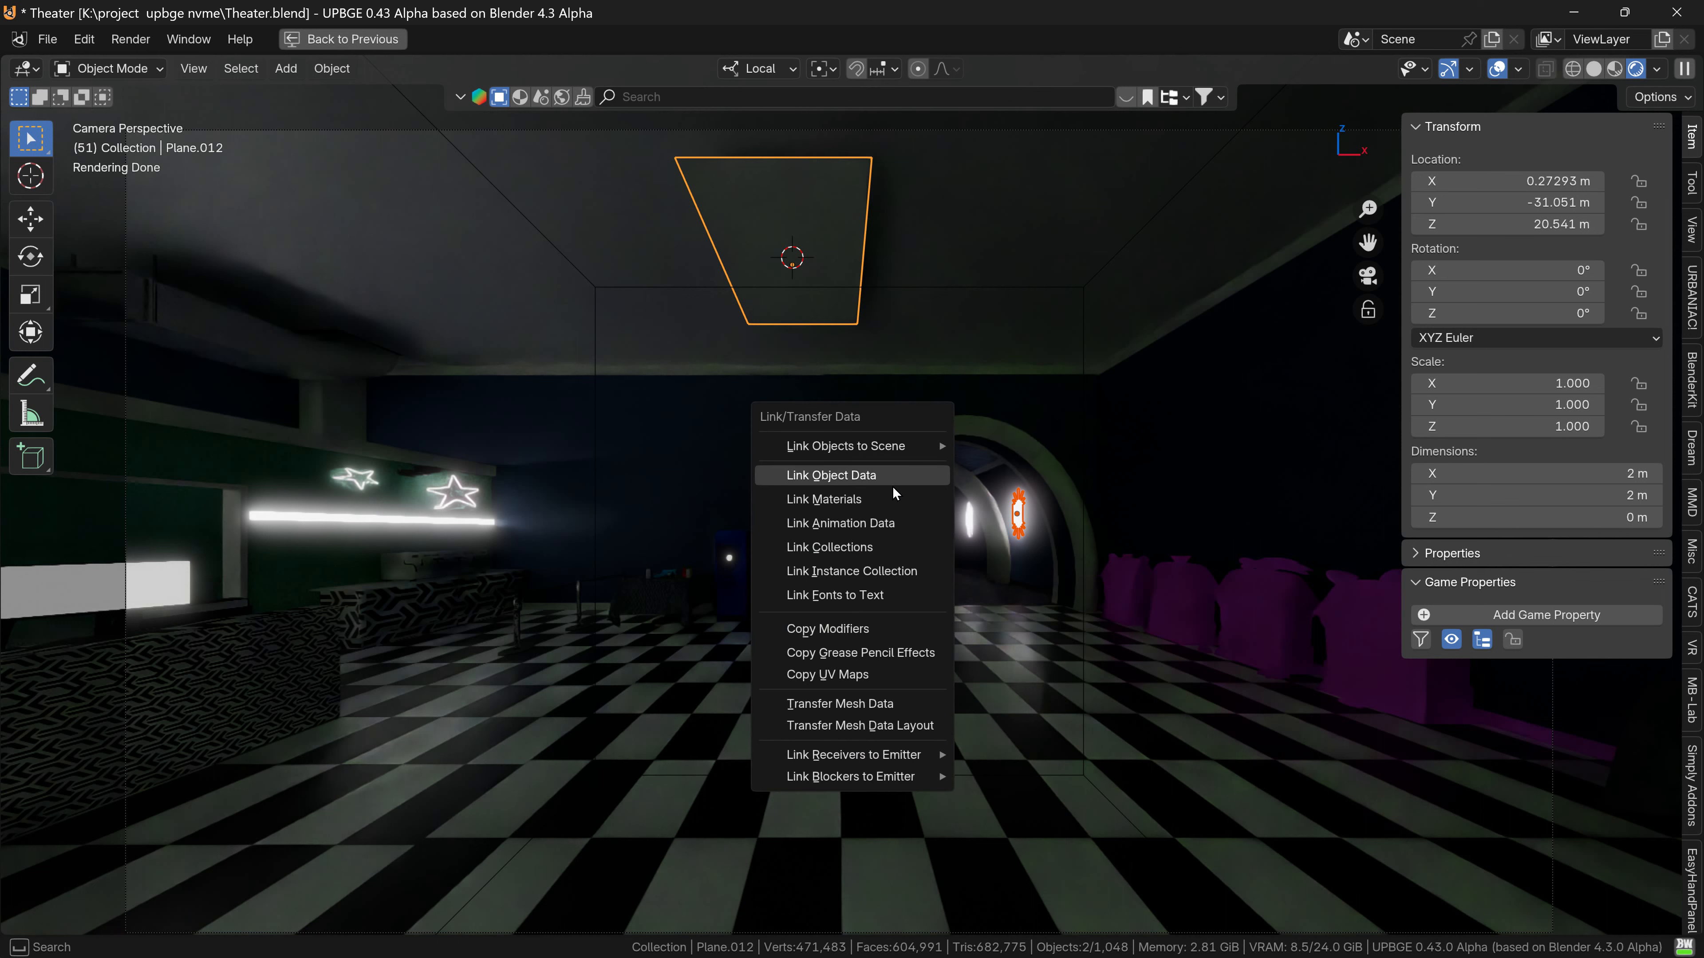
click(882, 499)
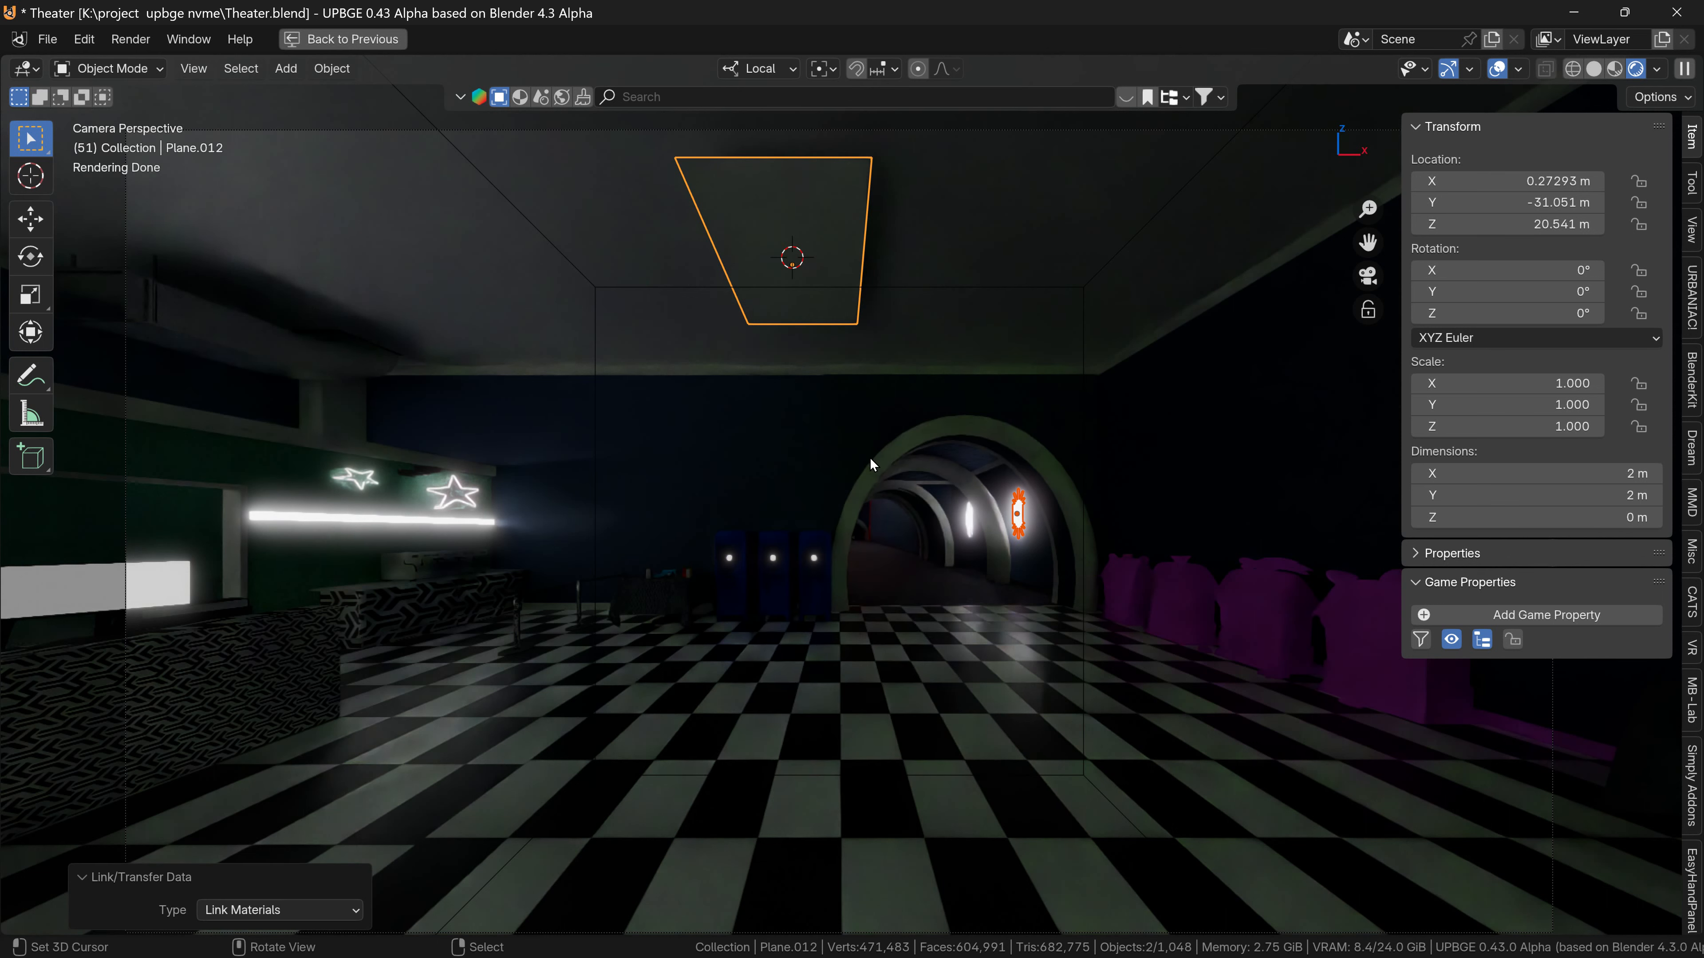
shift+click(1018, 511)
key(ctrl+l)
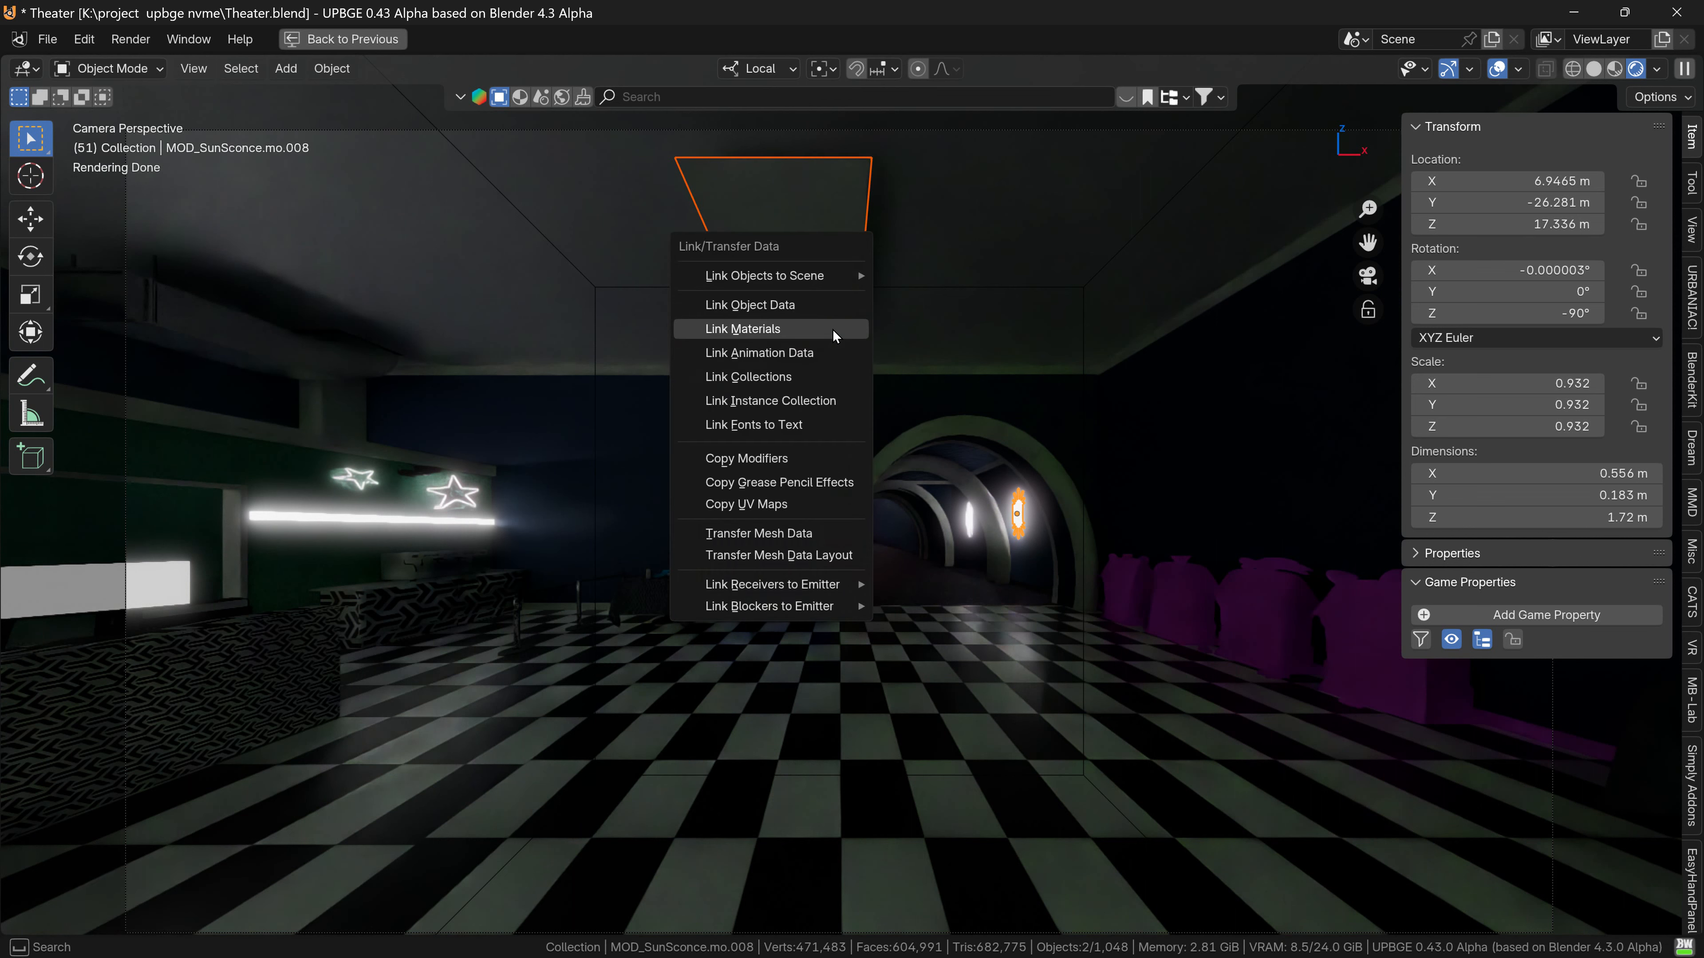
click(834, 329)
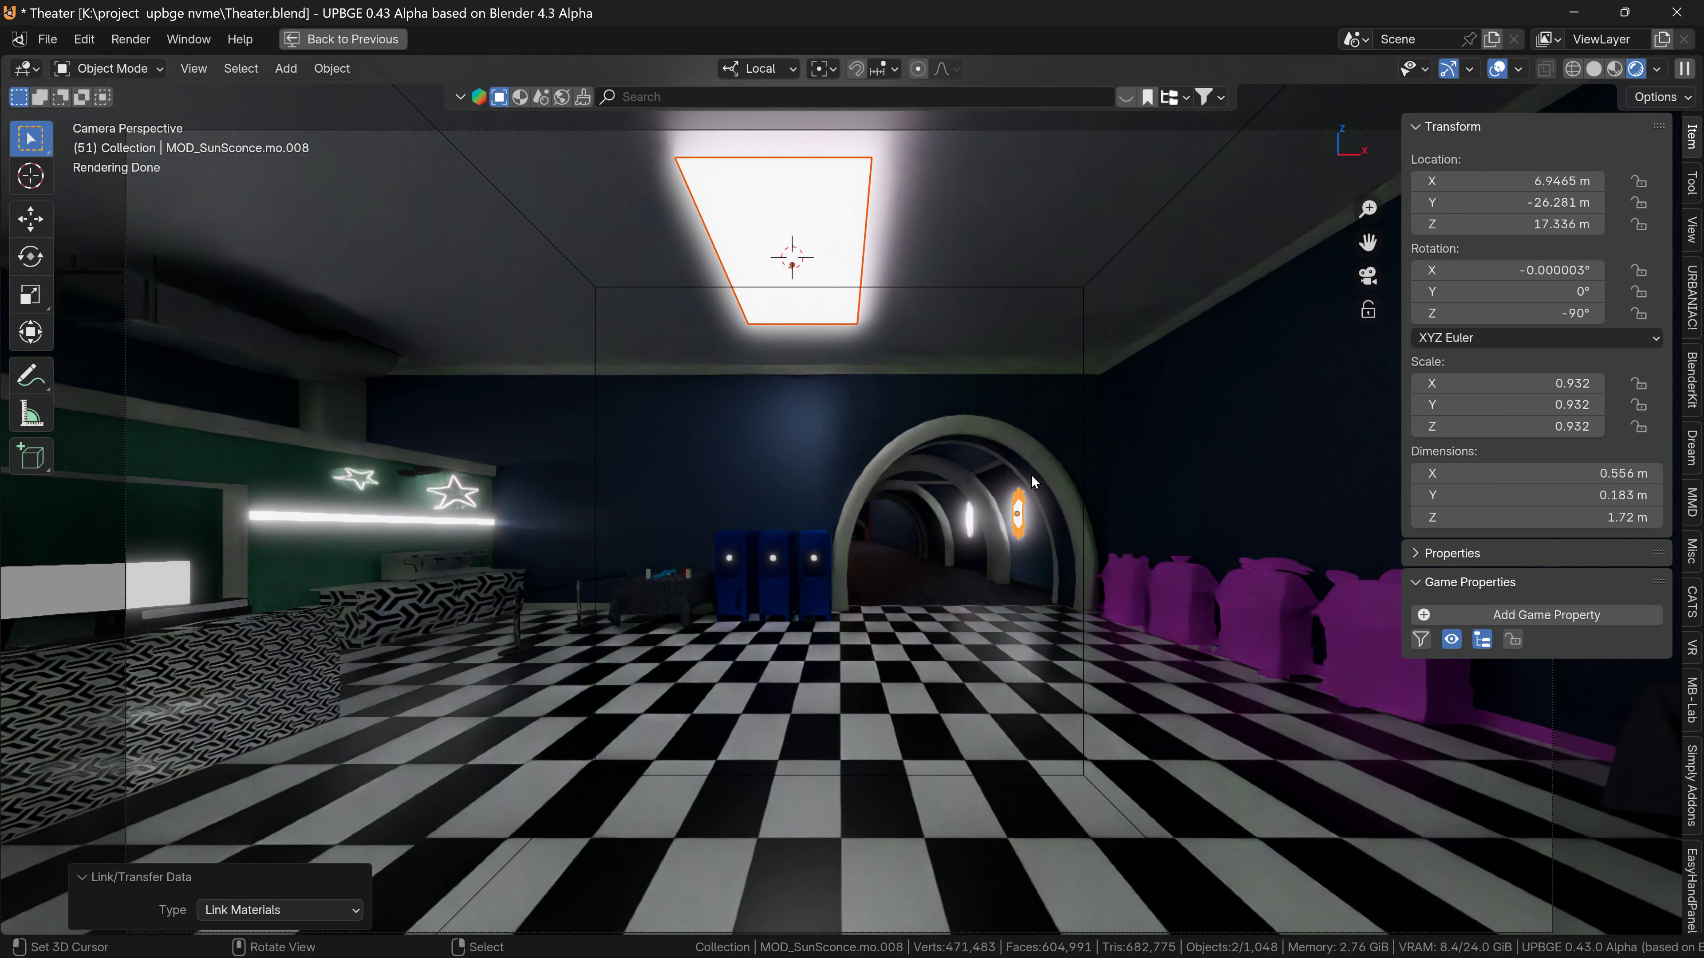
Set the emission strength of the ceiling plane's material to 1.390 and check the lobby in the maximized viewport.
click(830, 212)
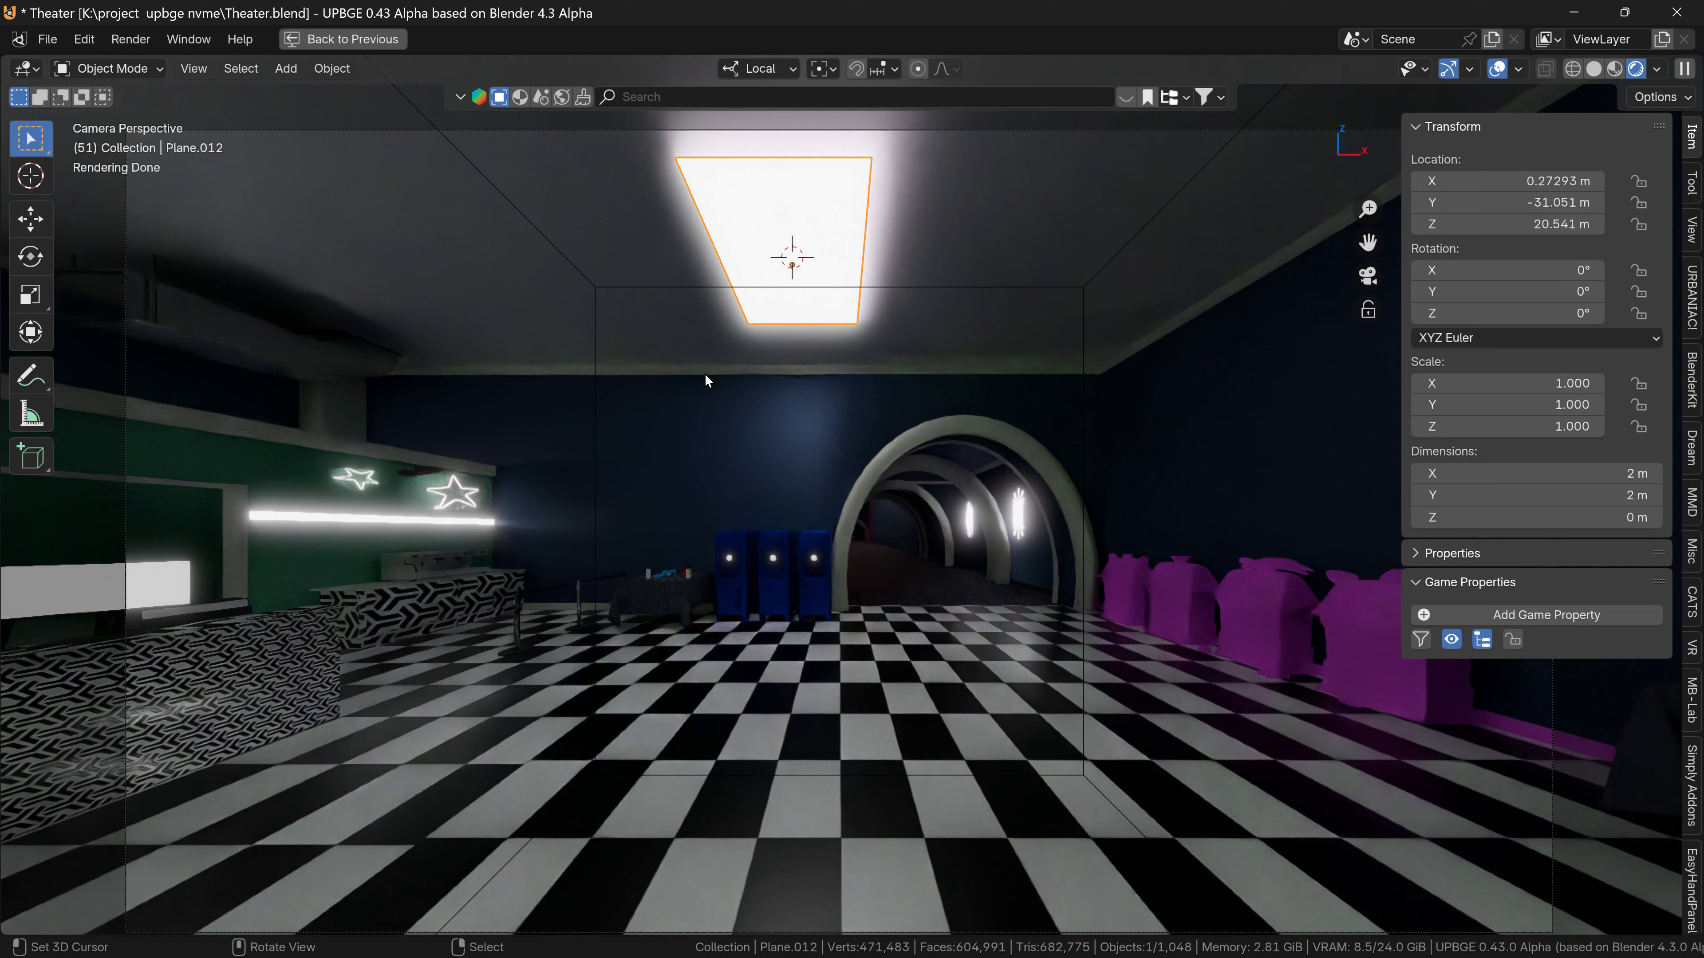
key(ctrl+space)
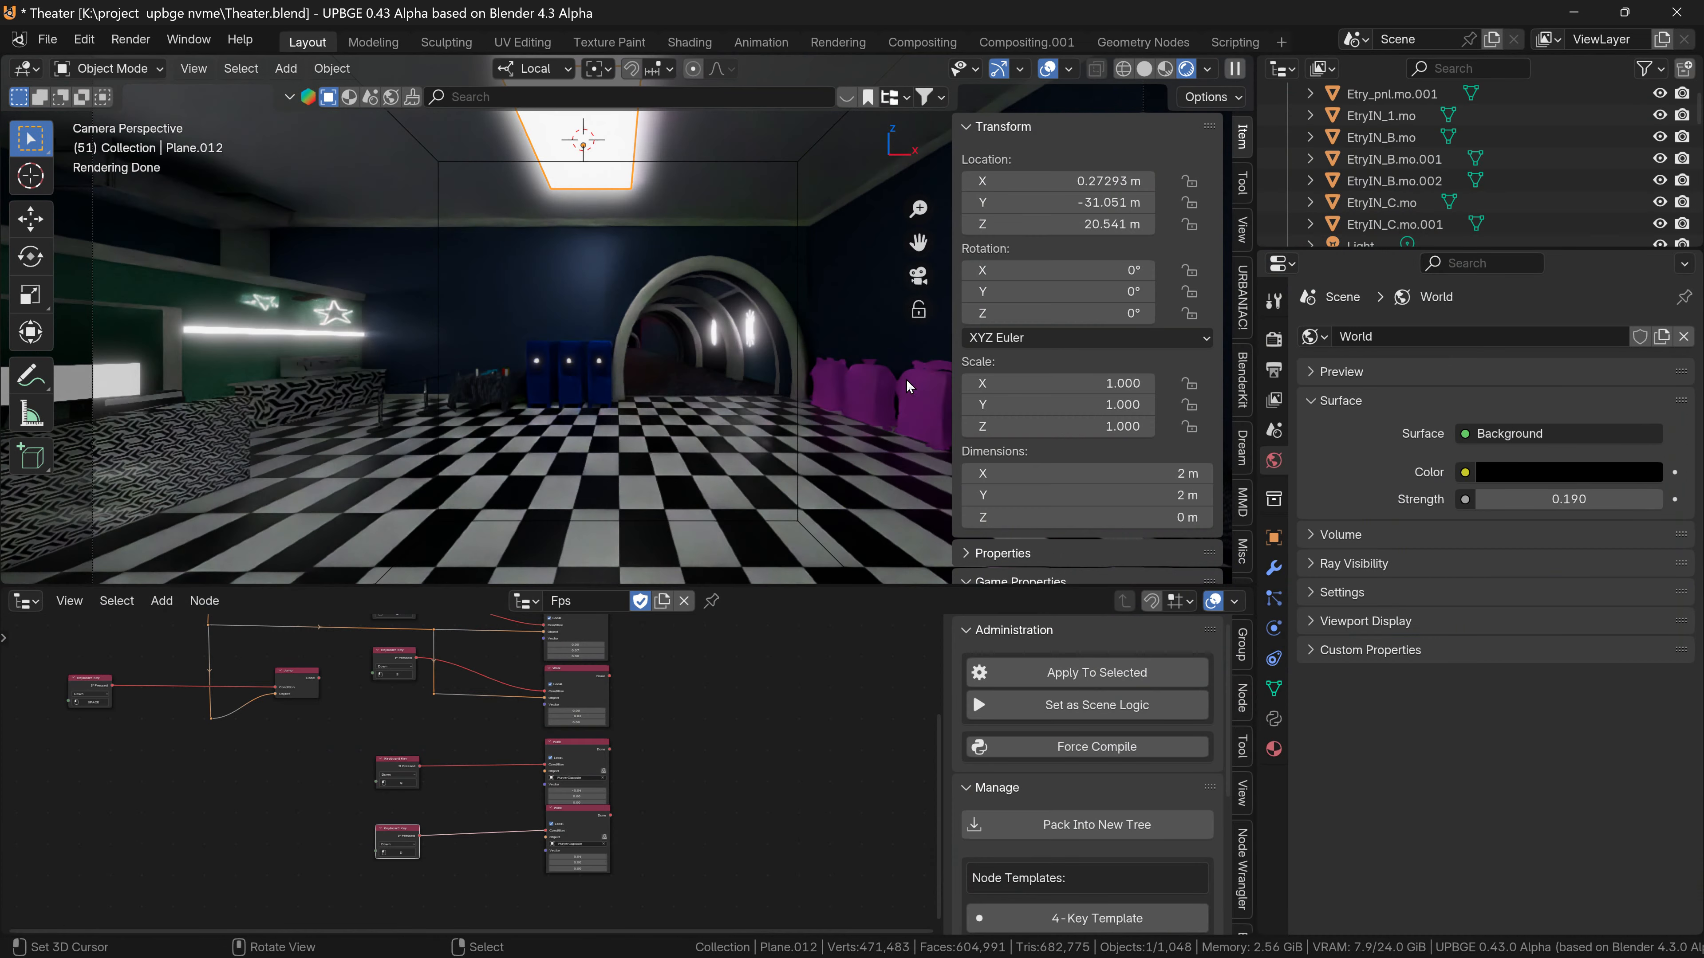
click(1273, 749)
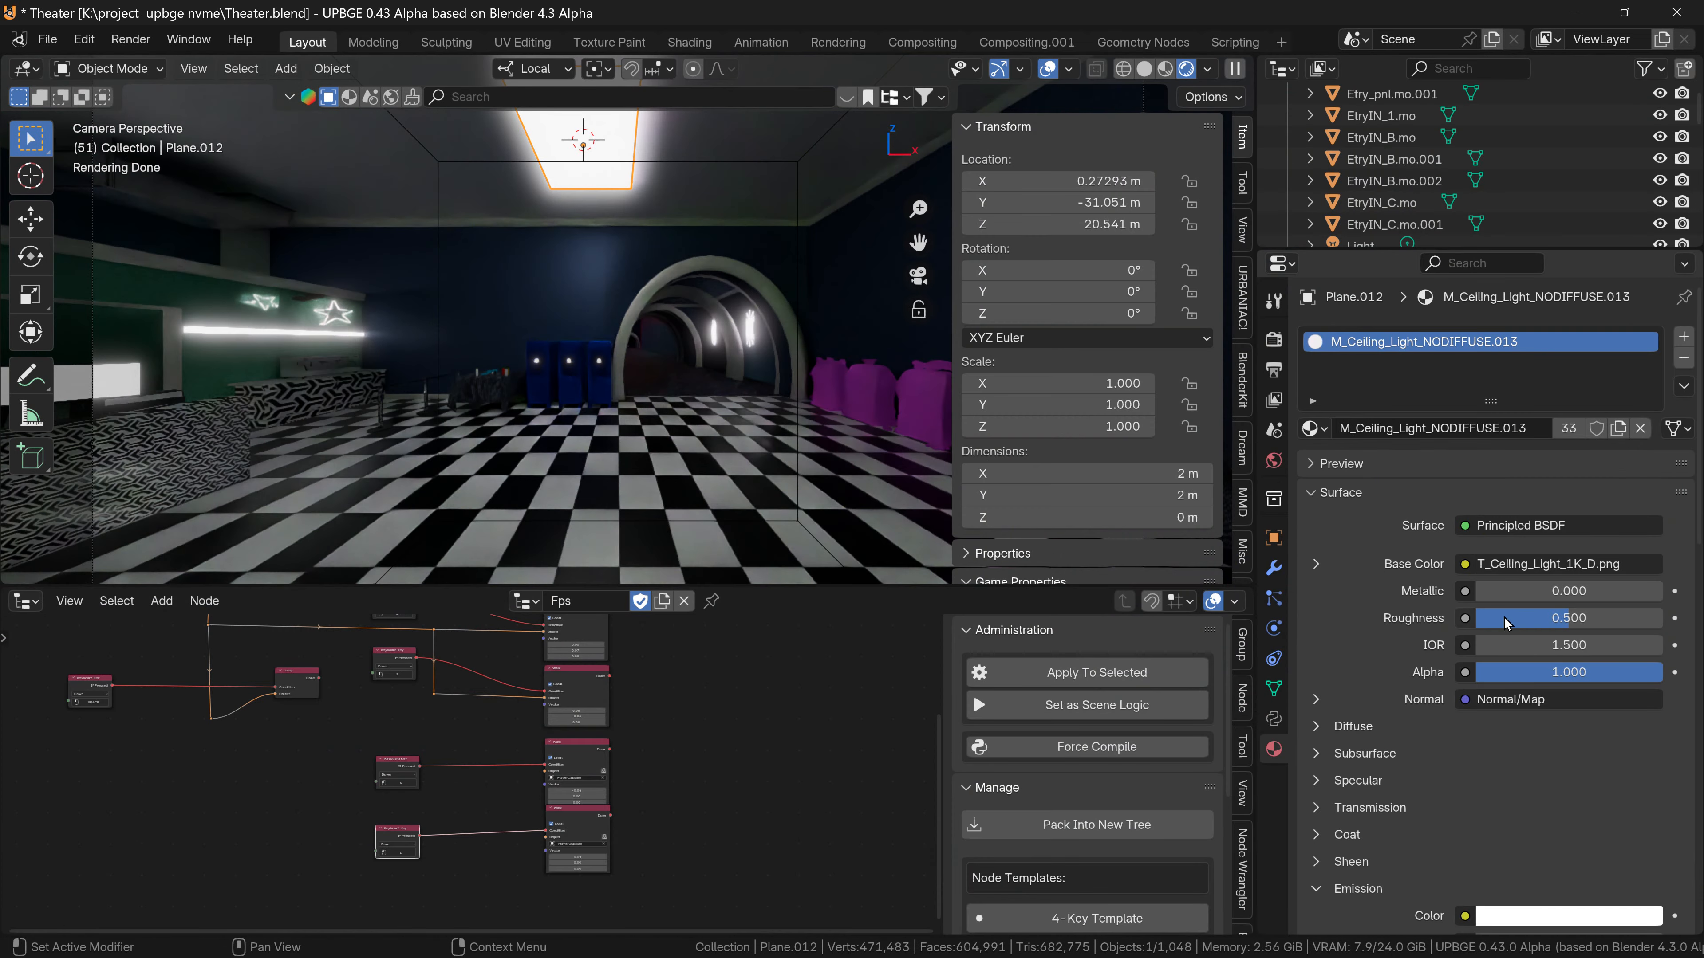
scroll(1565, 661, down, 2)
scroll(1565, 660, down, 6)
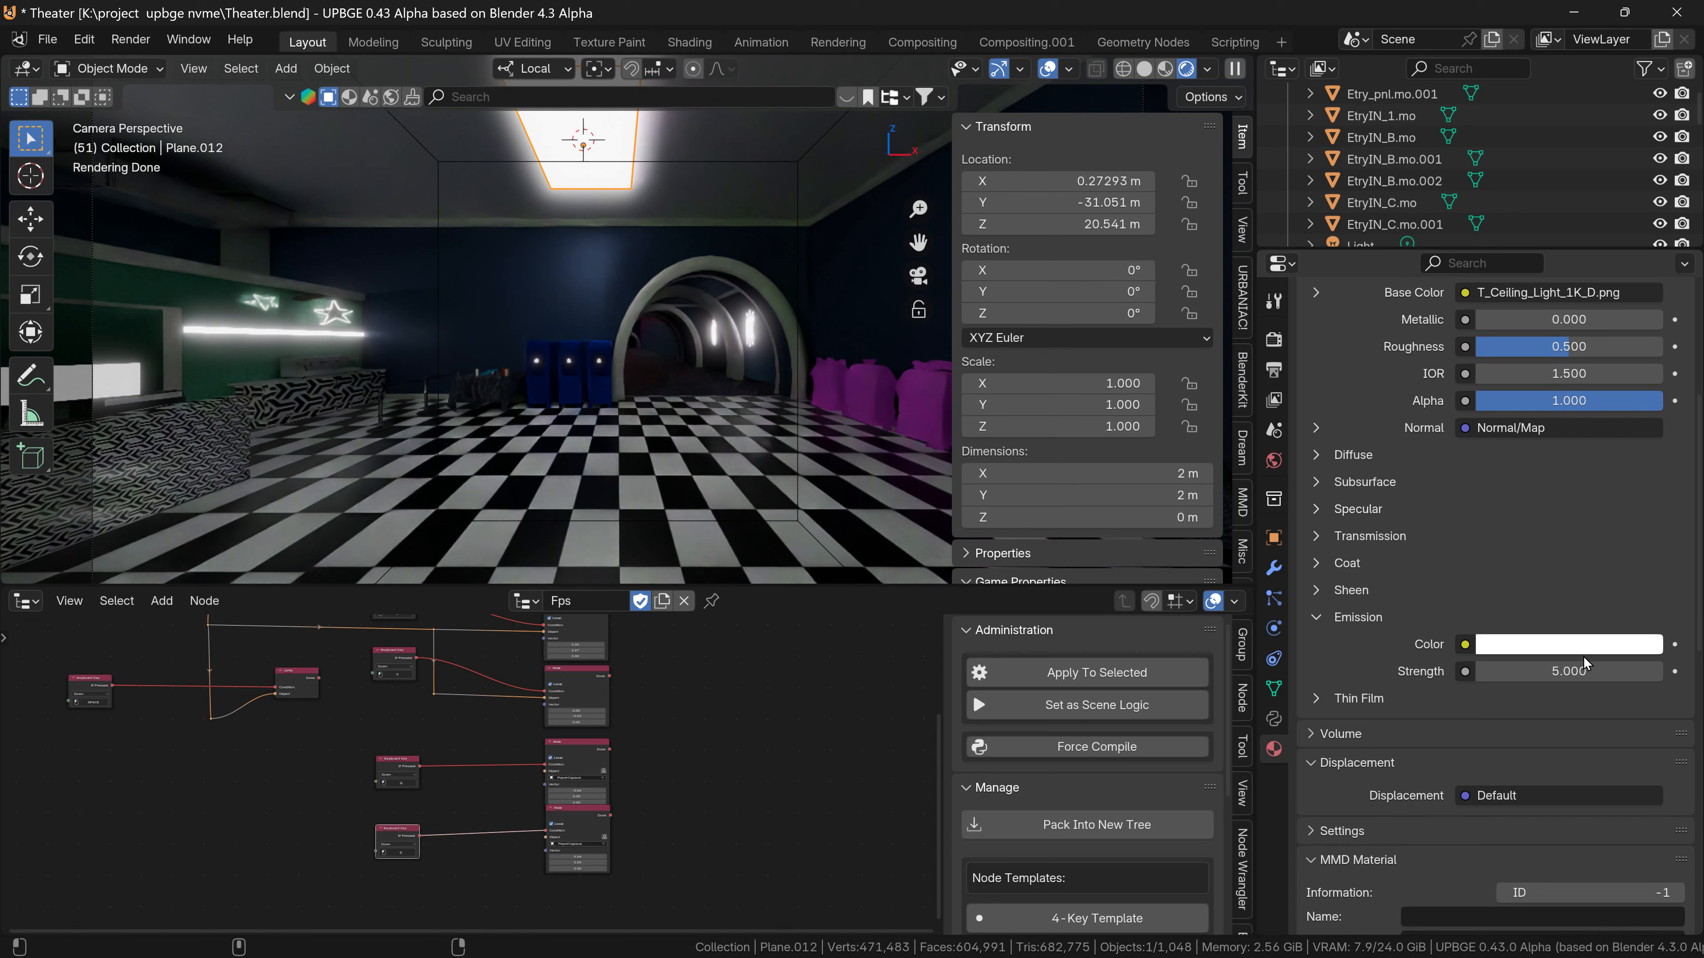
drag(1600, 677, 1550, 677)
key(ctrl+space)
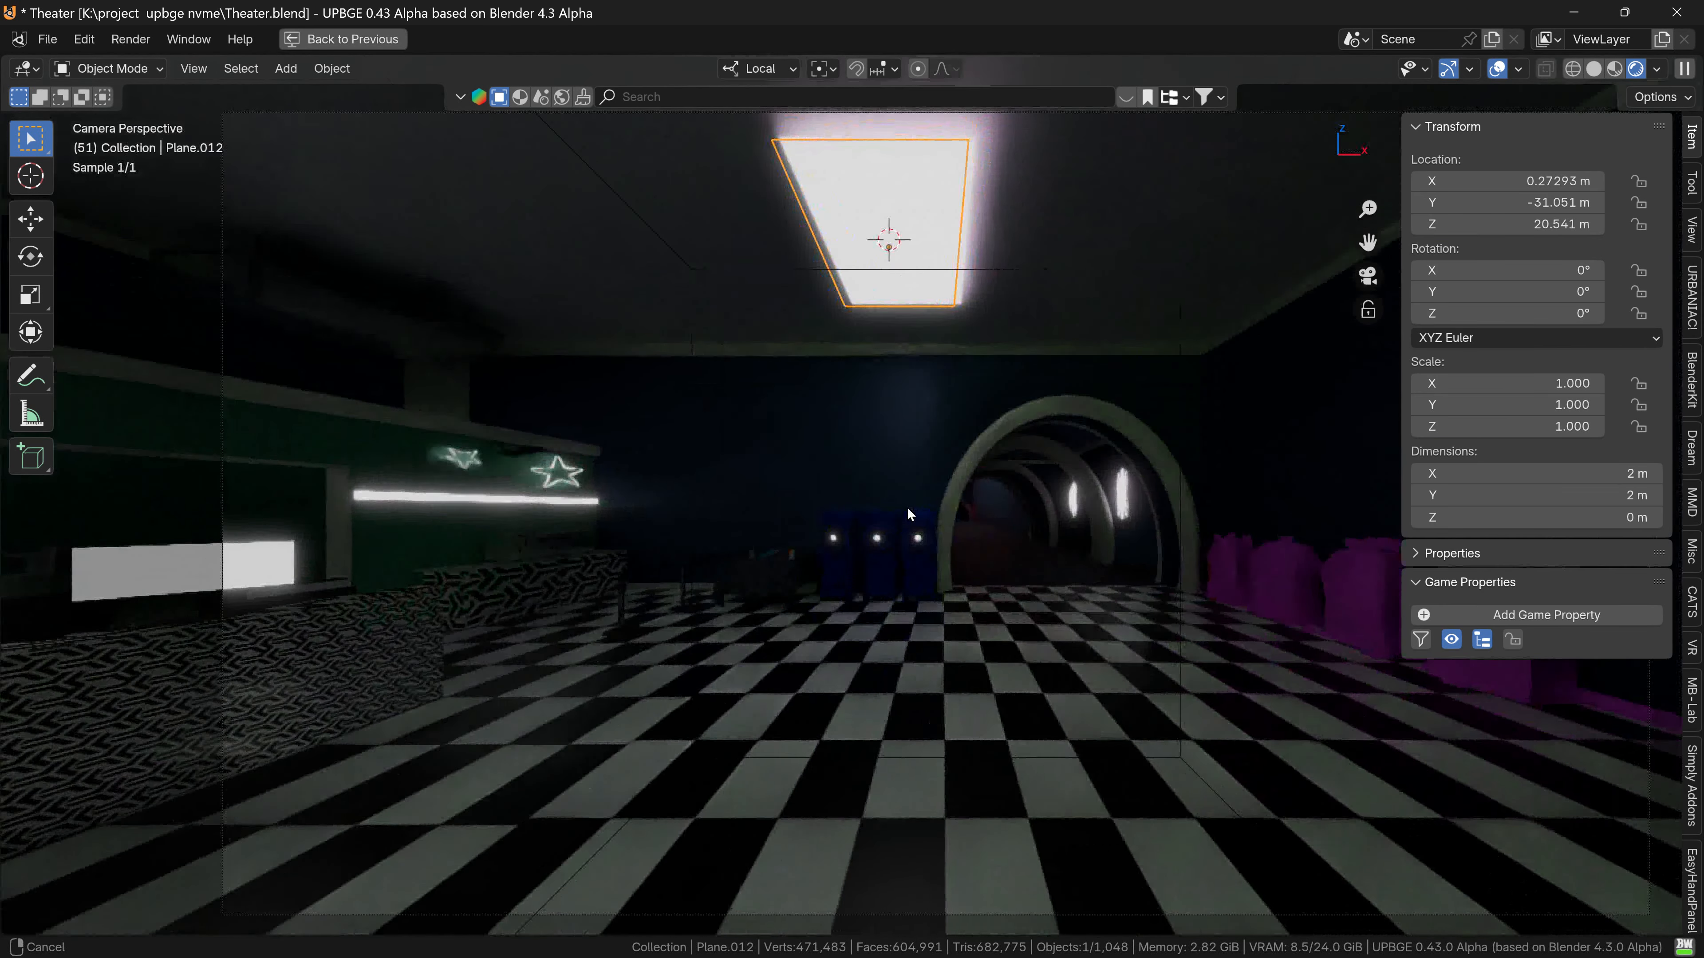
key(ctrl+space)
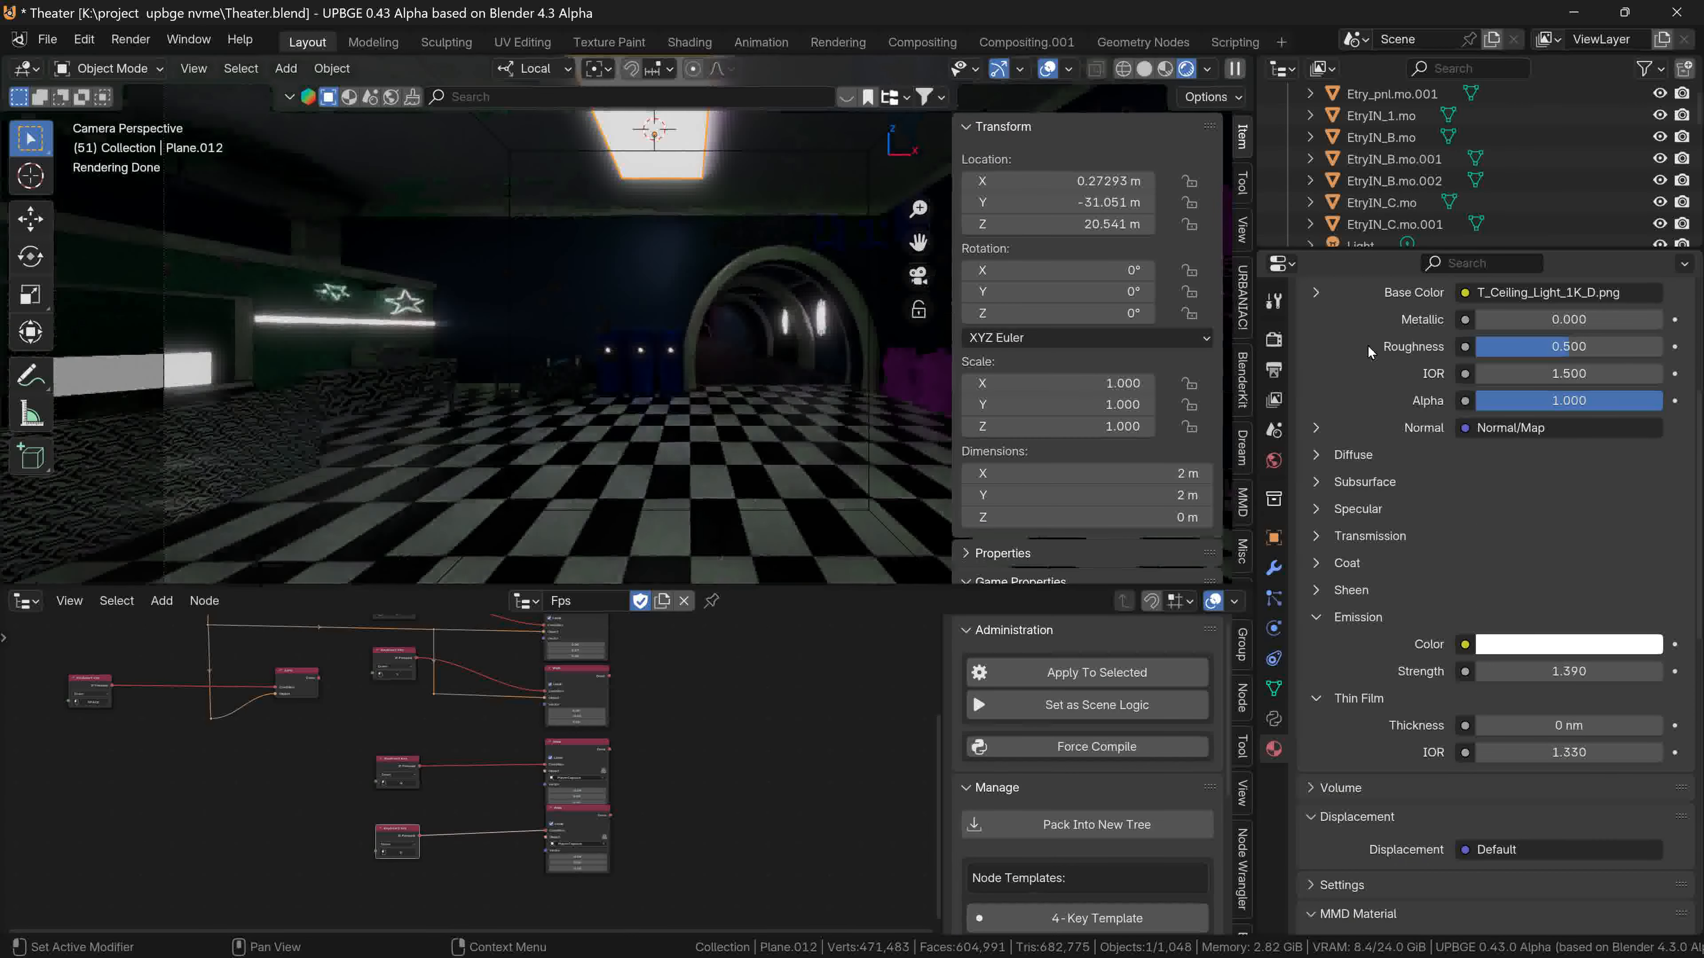
Enlarge the outliner and hide the point light object named Light in the viewport.
drag(1392, 245, 1391, 436)
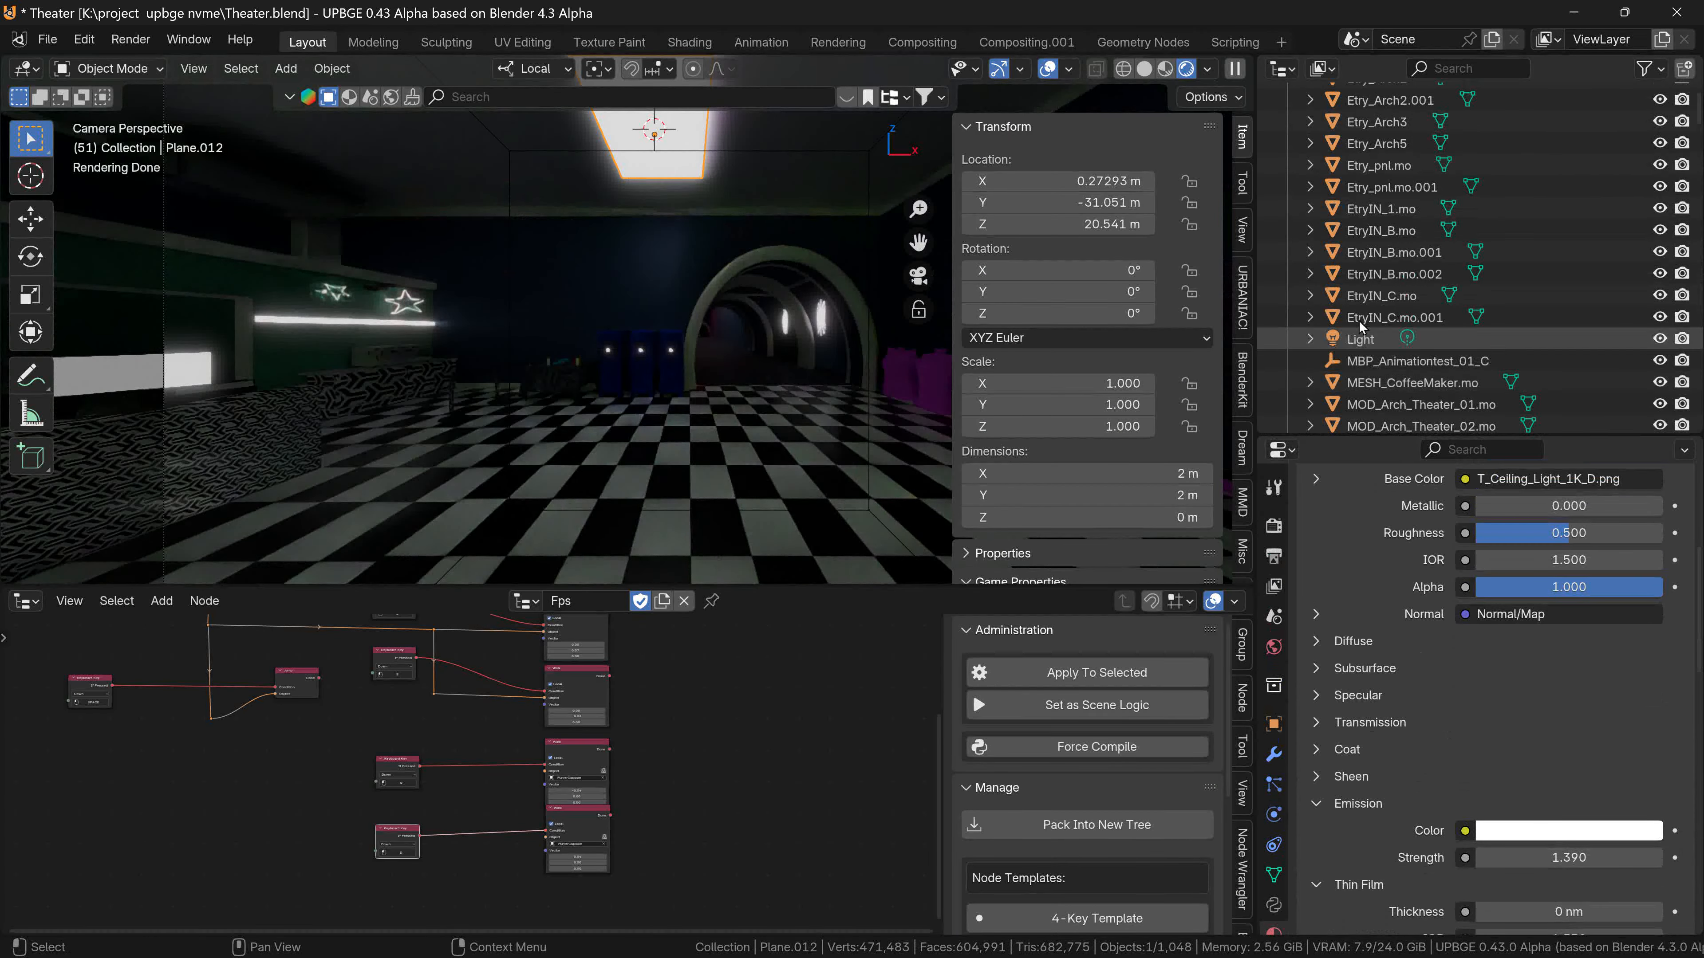
click(1365, 340)
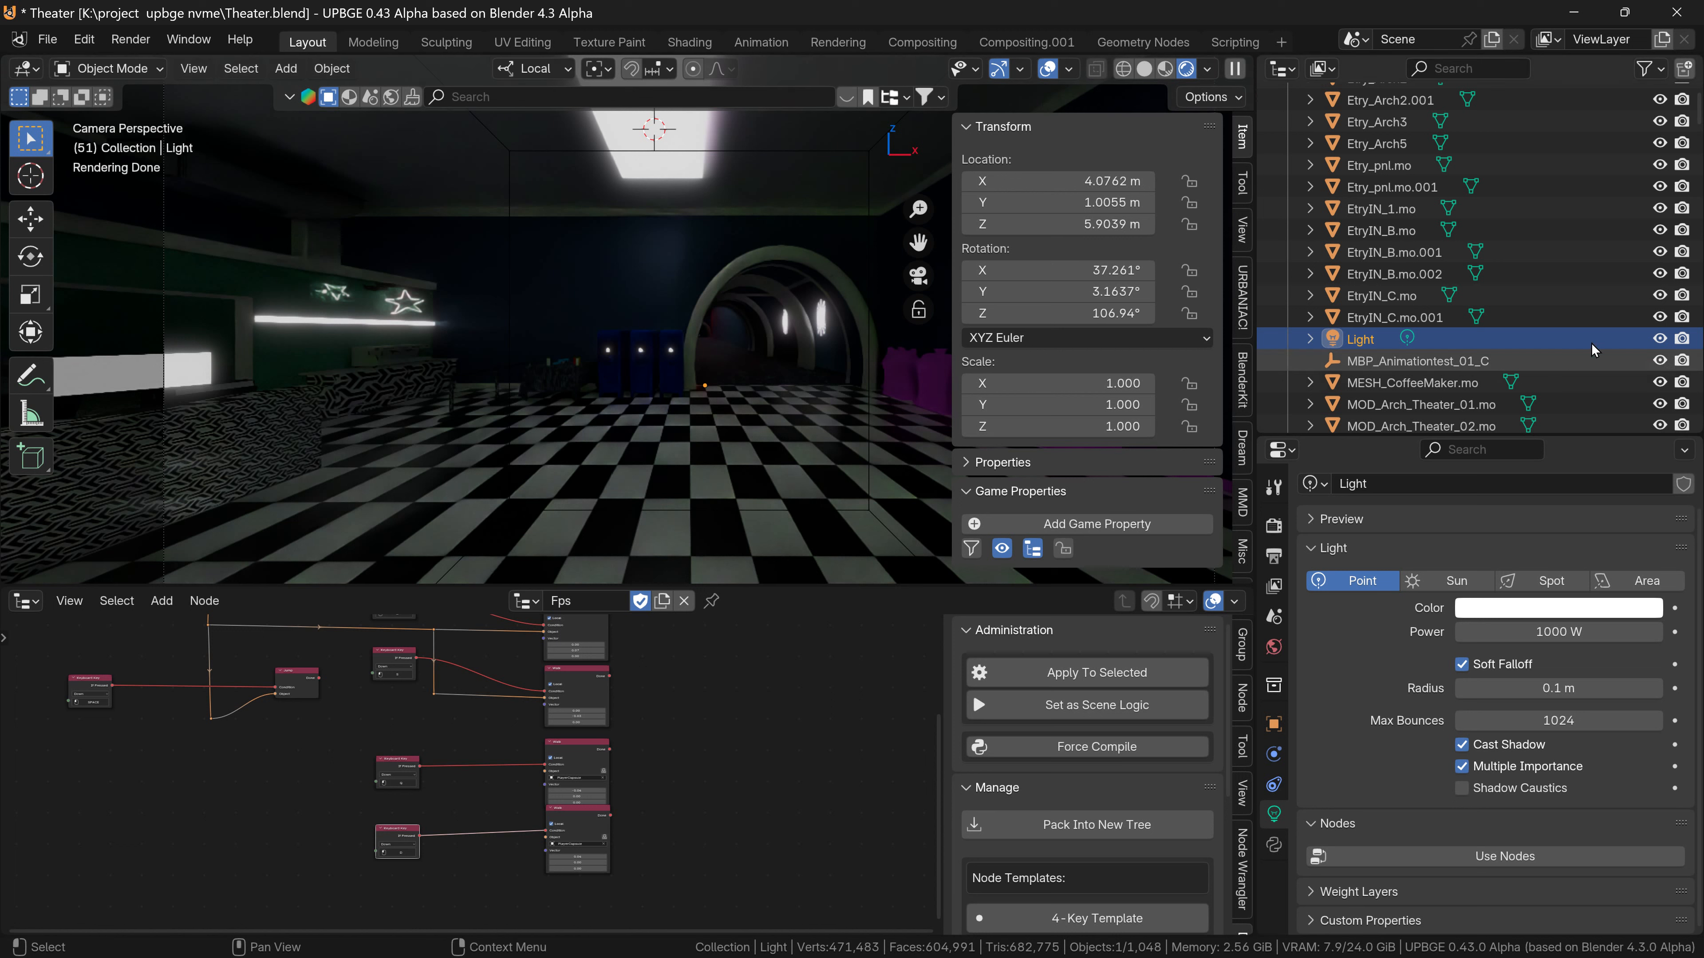
click(1657, 337)
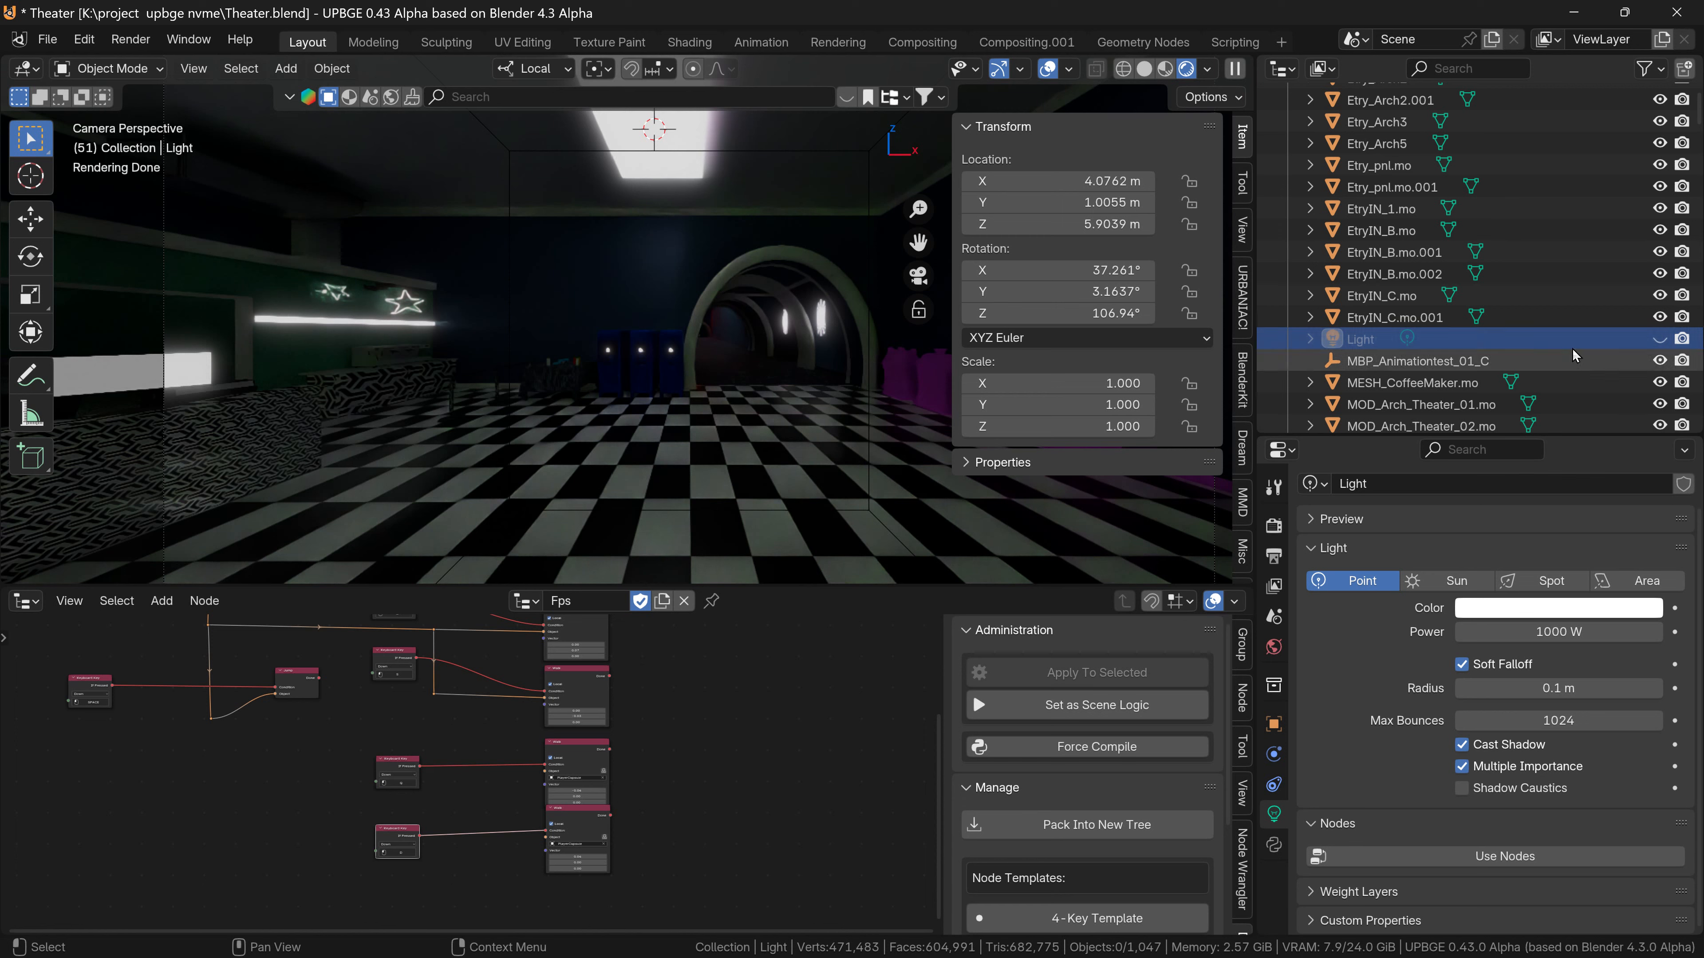
Look through the entire object list of the scene, down to the LightNeon collection, for other light sources.
middle_drag(1533, 329, 1544, 165)
scroll(1544, 165, down, 10)
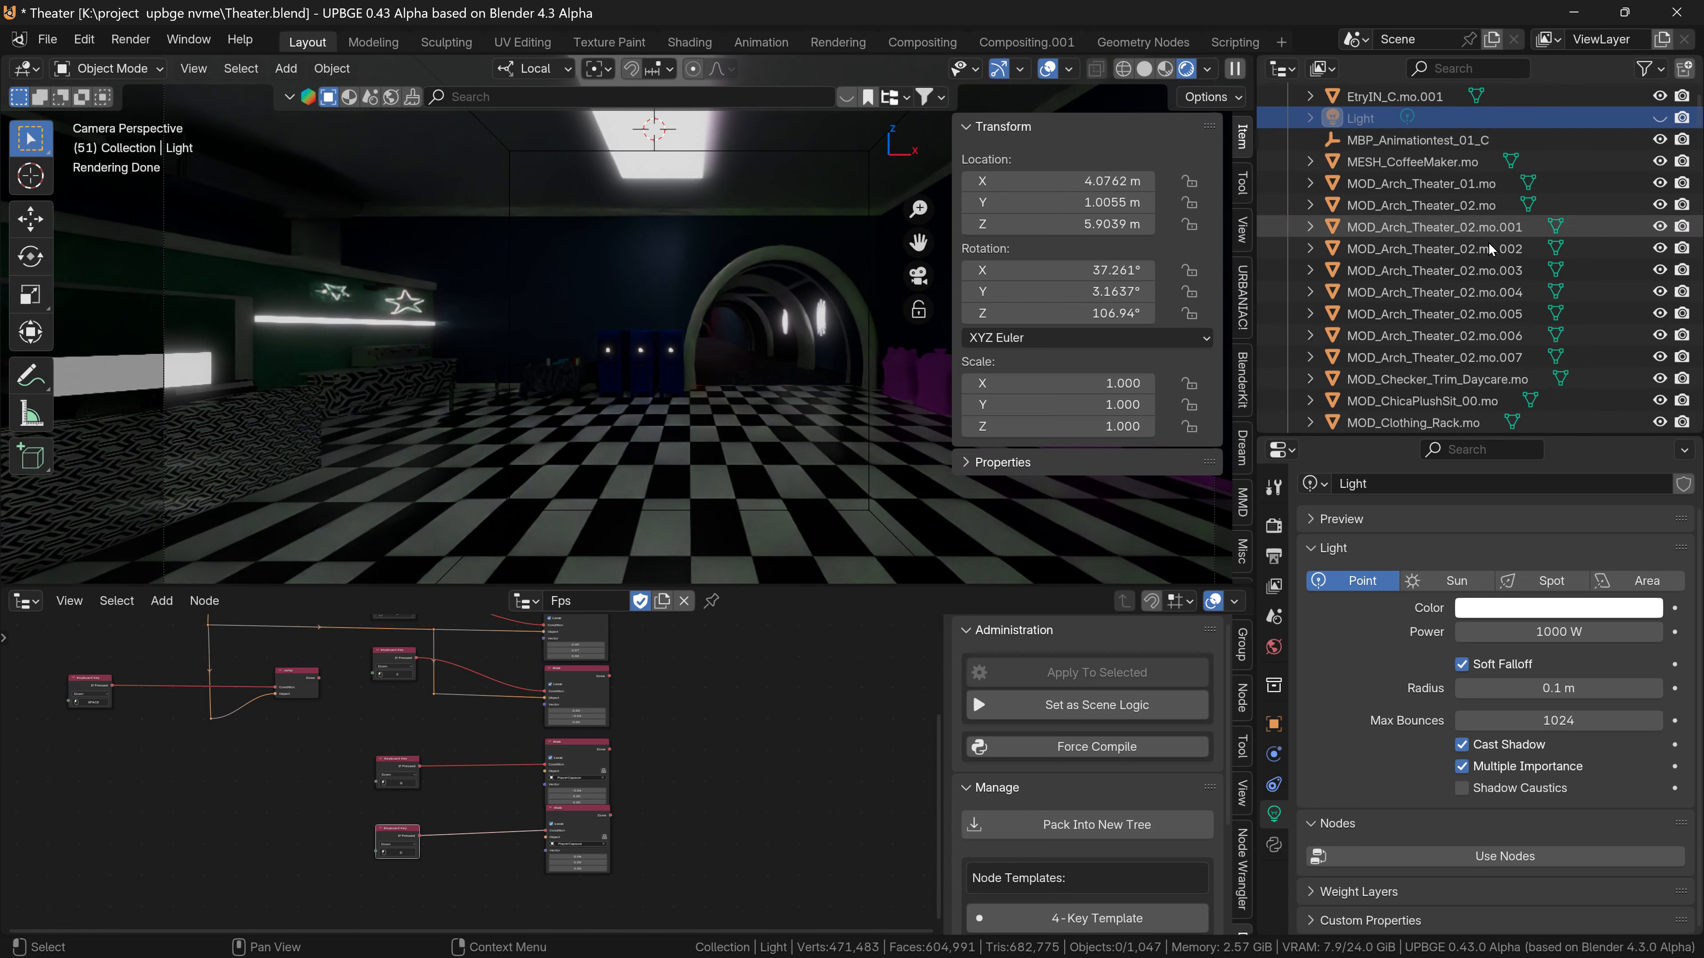
scroll(1442, 389, down, 15)
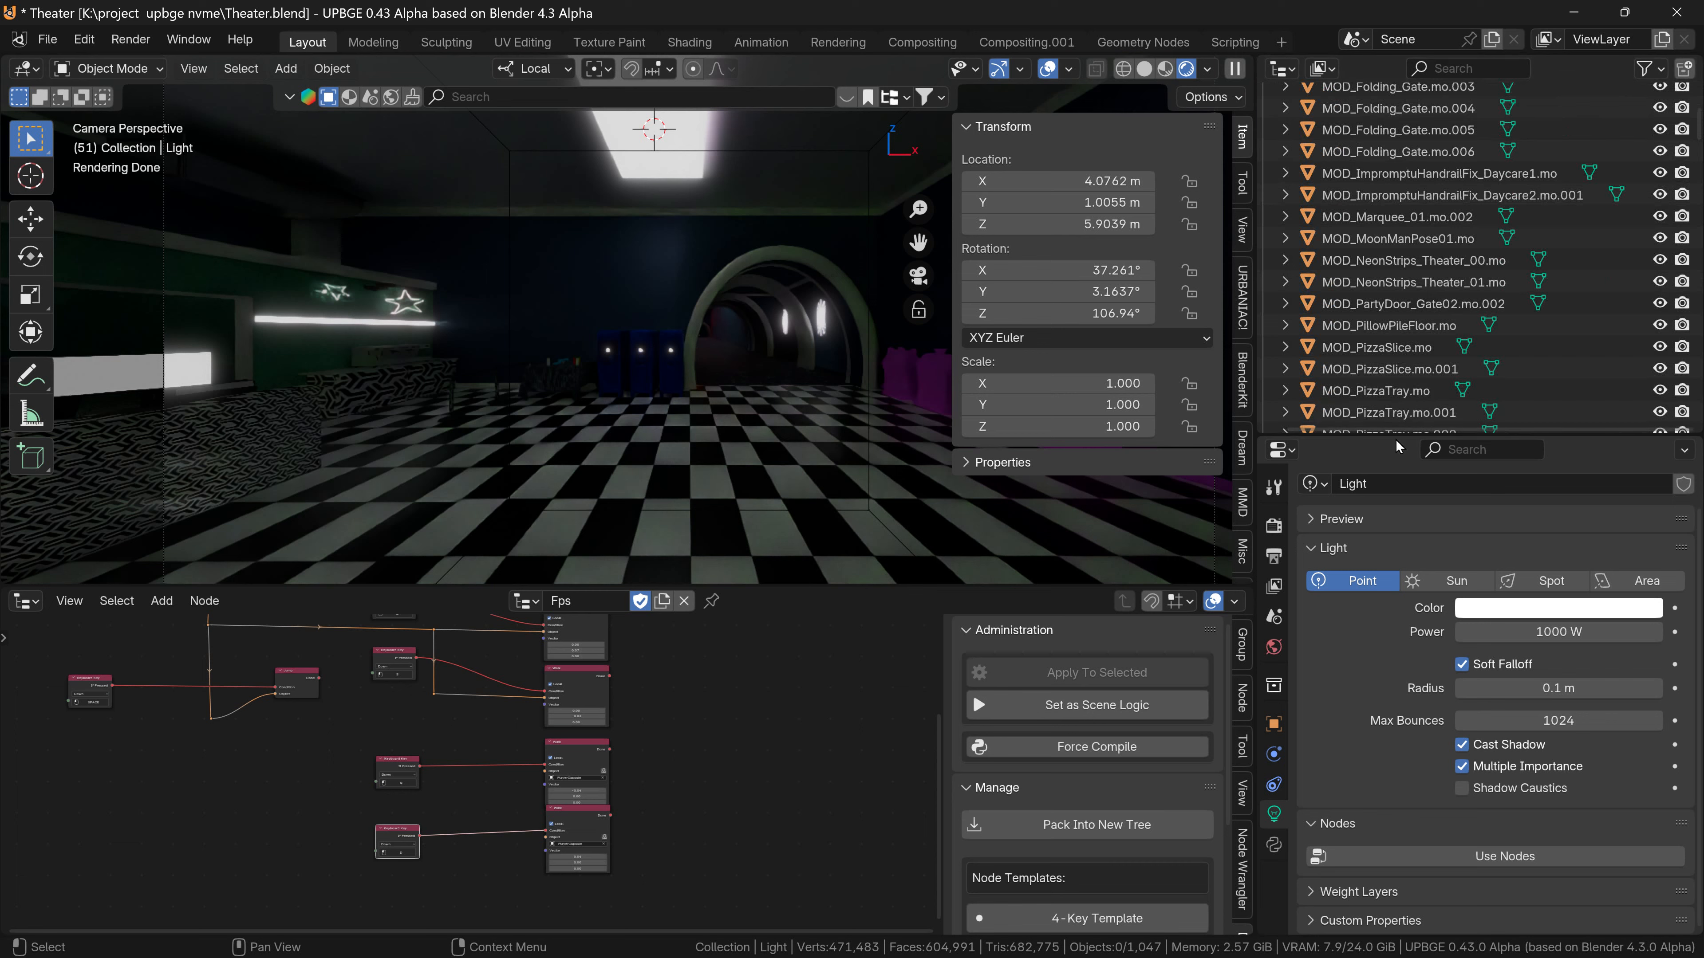
drag(1418, 436, 1405, 624)
scroll(1401, 528, down, 15)
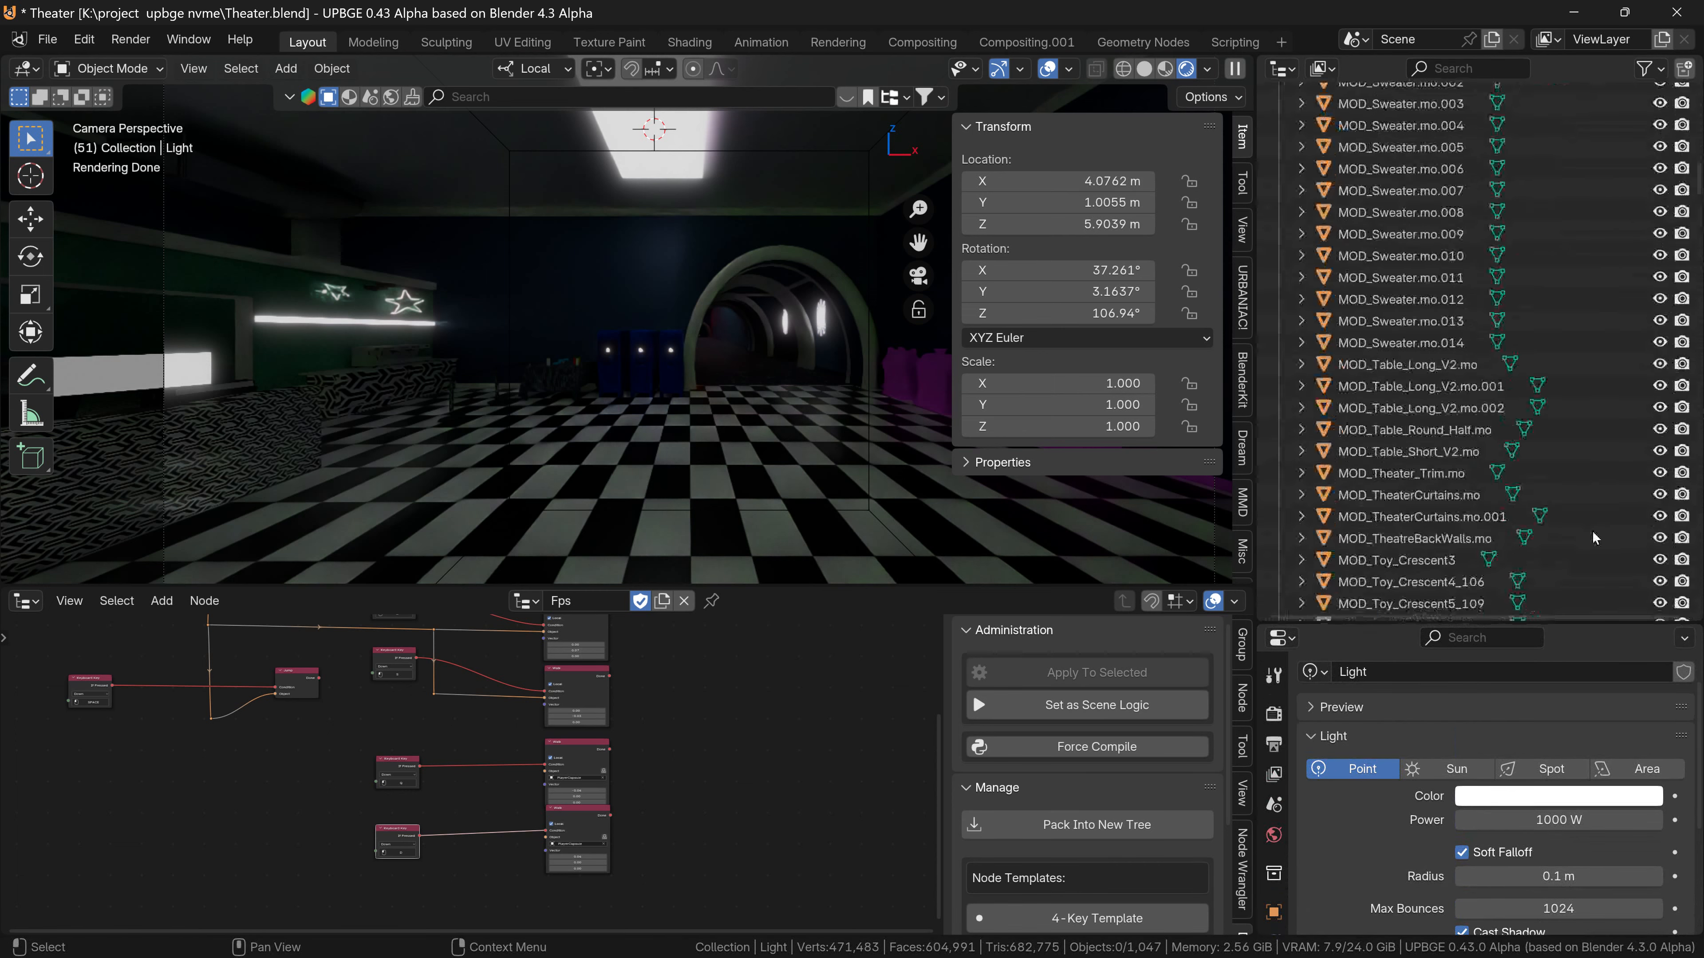
scroll(1478, 300, down, 20)
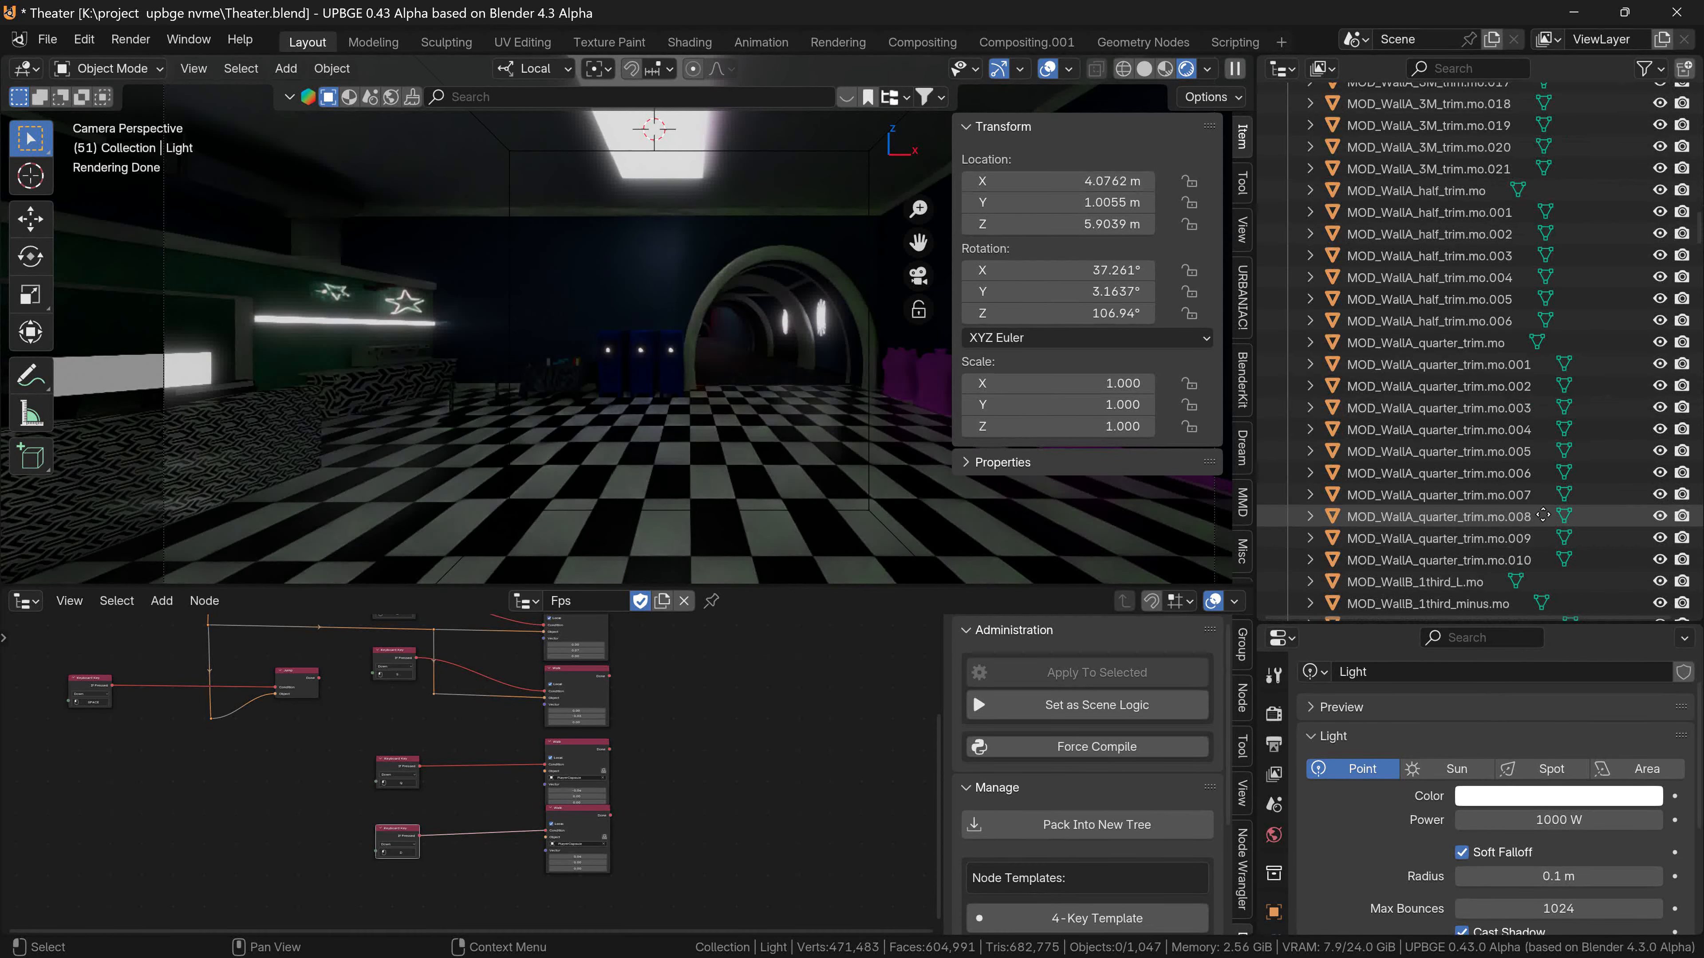
scroll(1543, 515, down, 20)
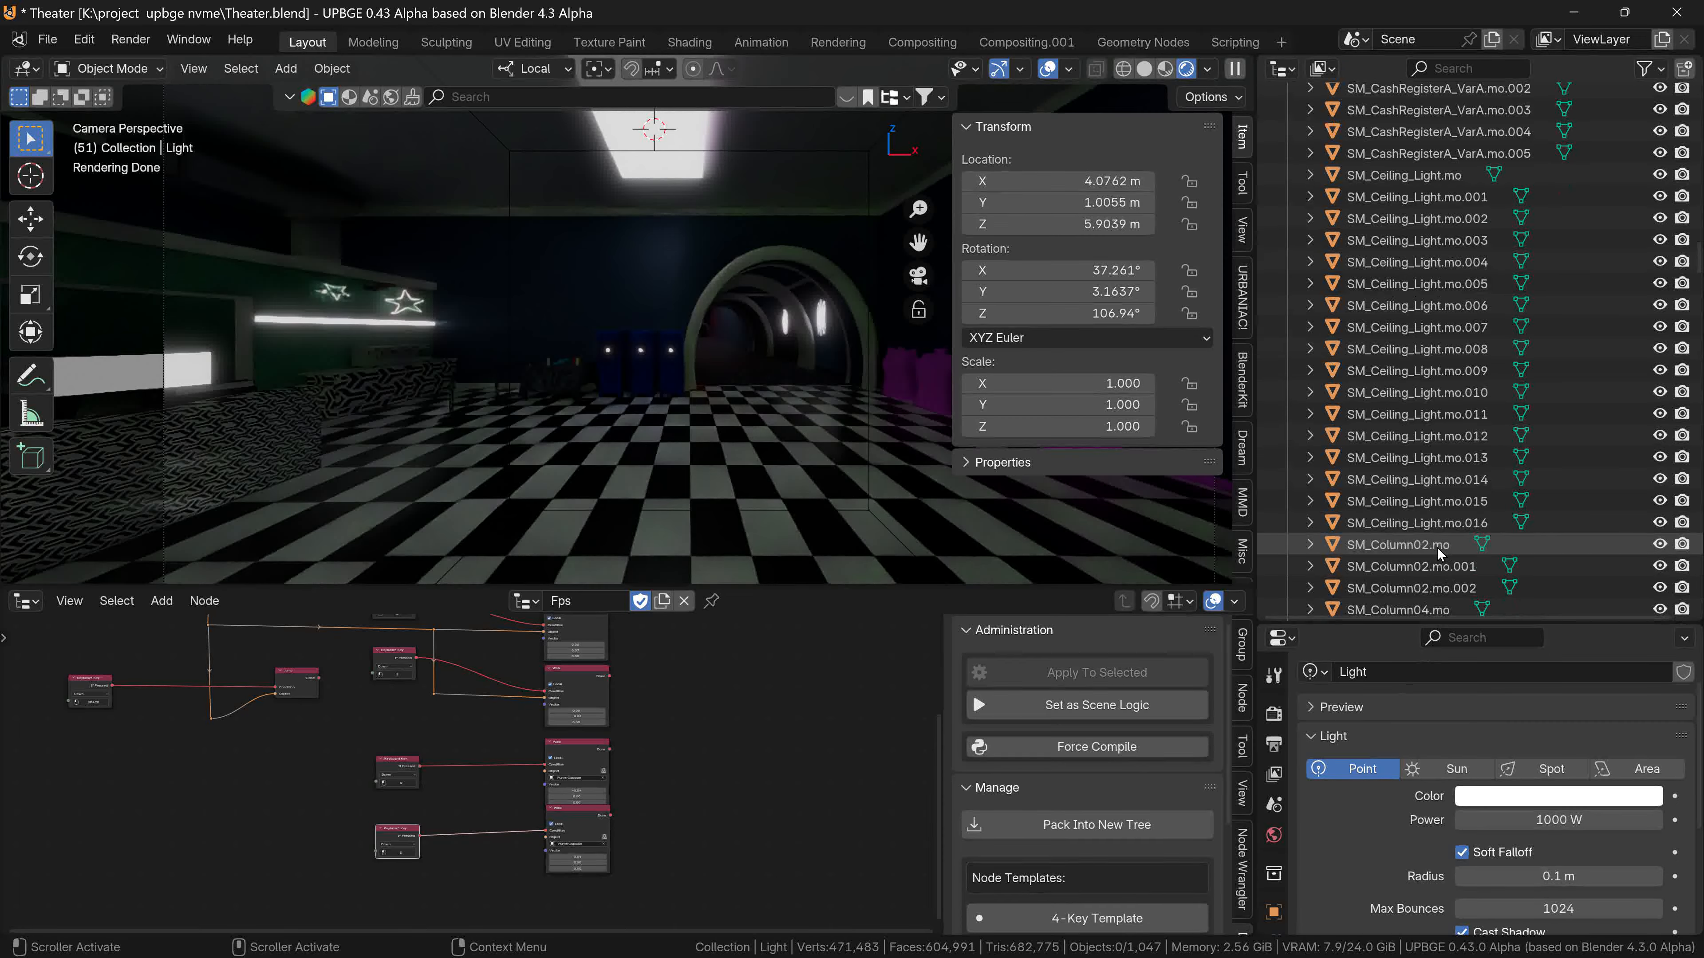
scroll(1387, 520, down, 20)
scroll(1505, 231, down, 15)
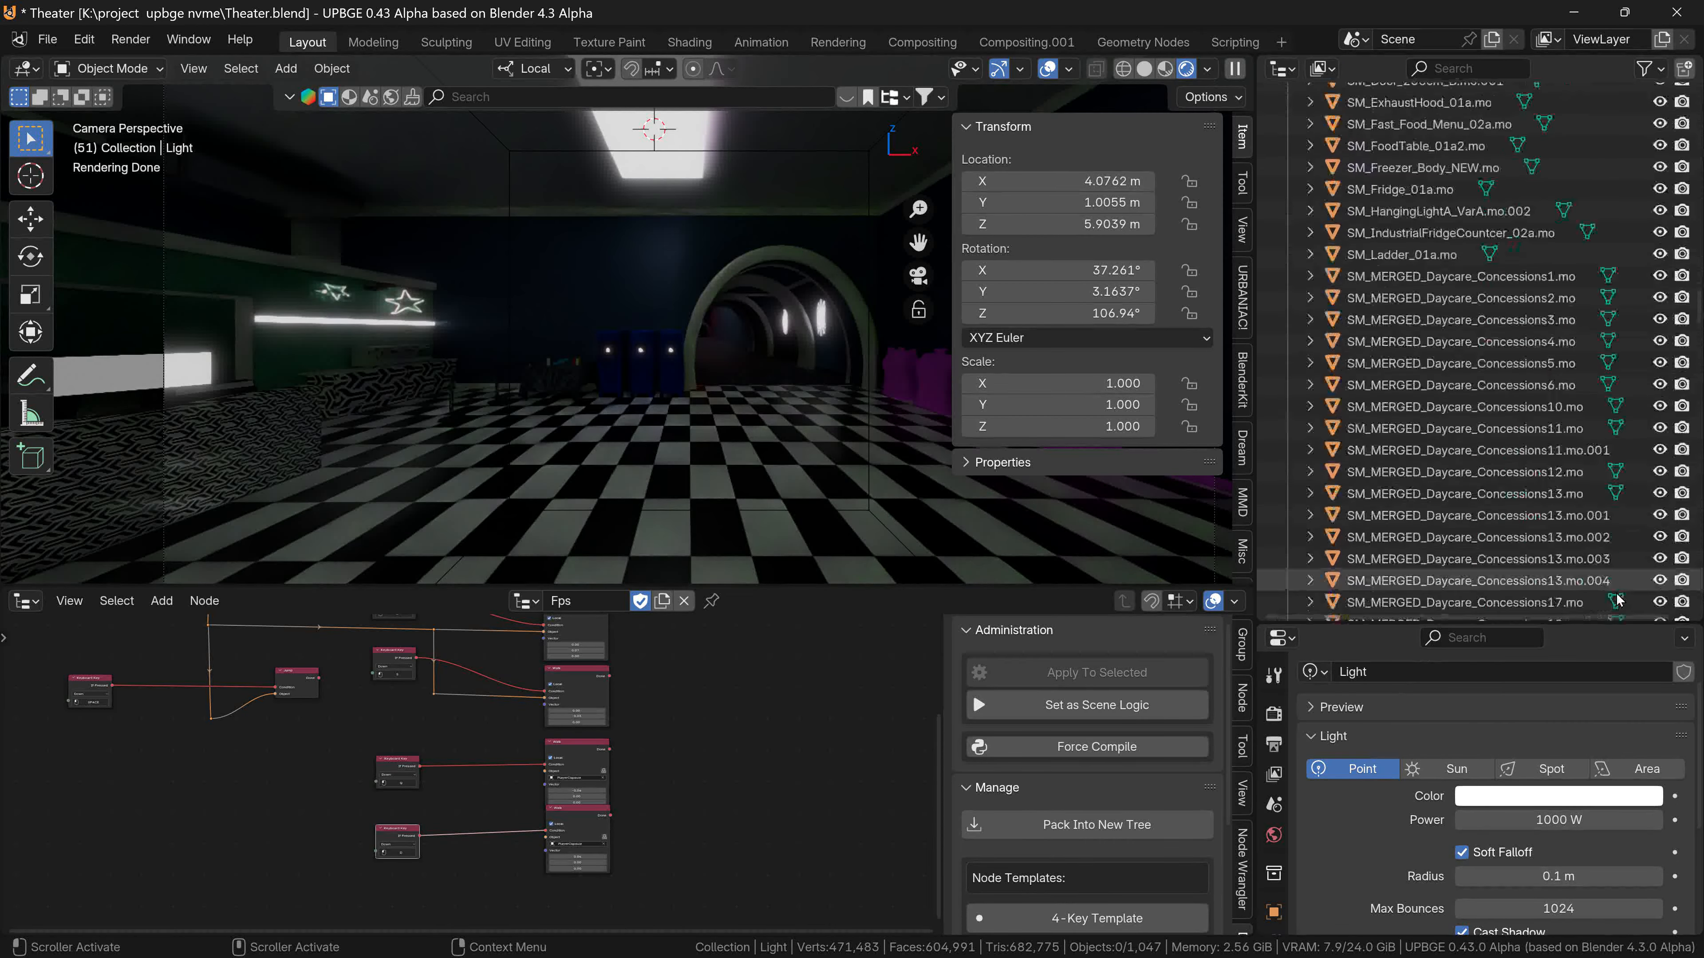
scroll(1637, 195, down, 8)
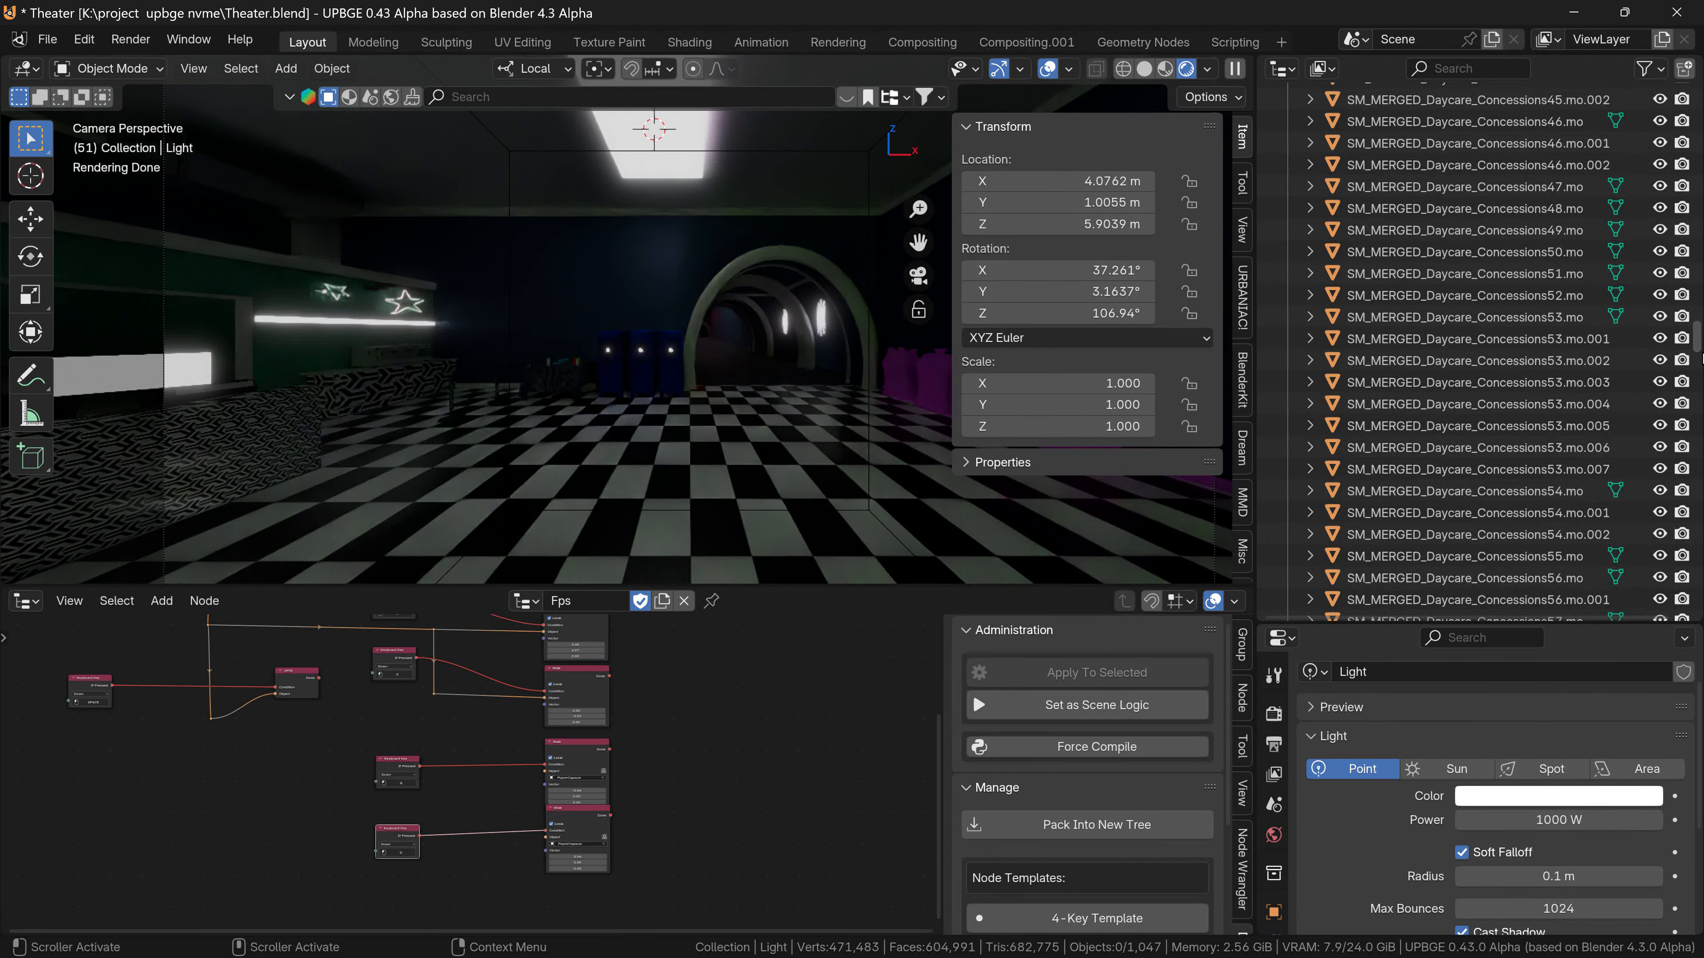
drag(1697, 342, 1687, 642)
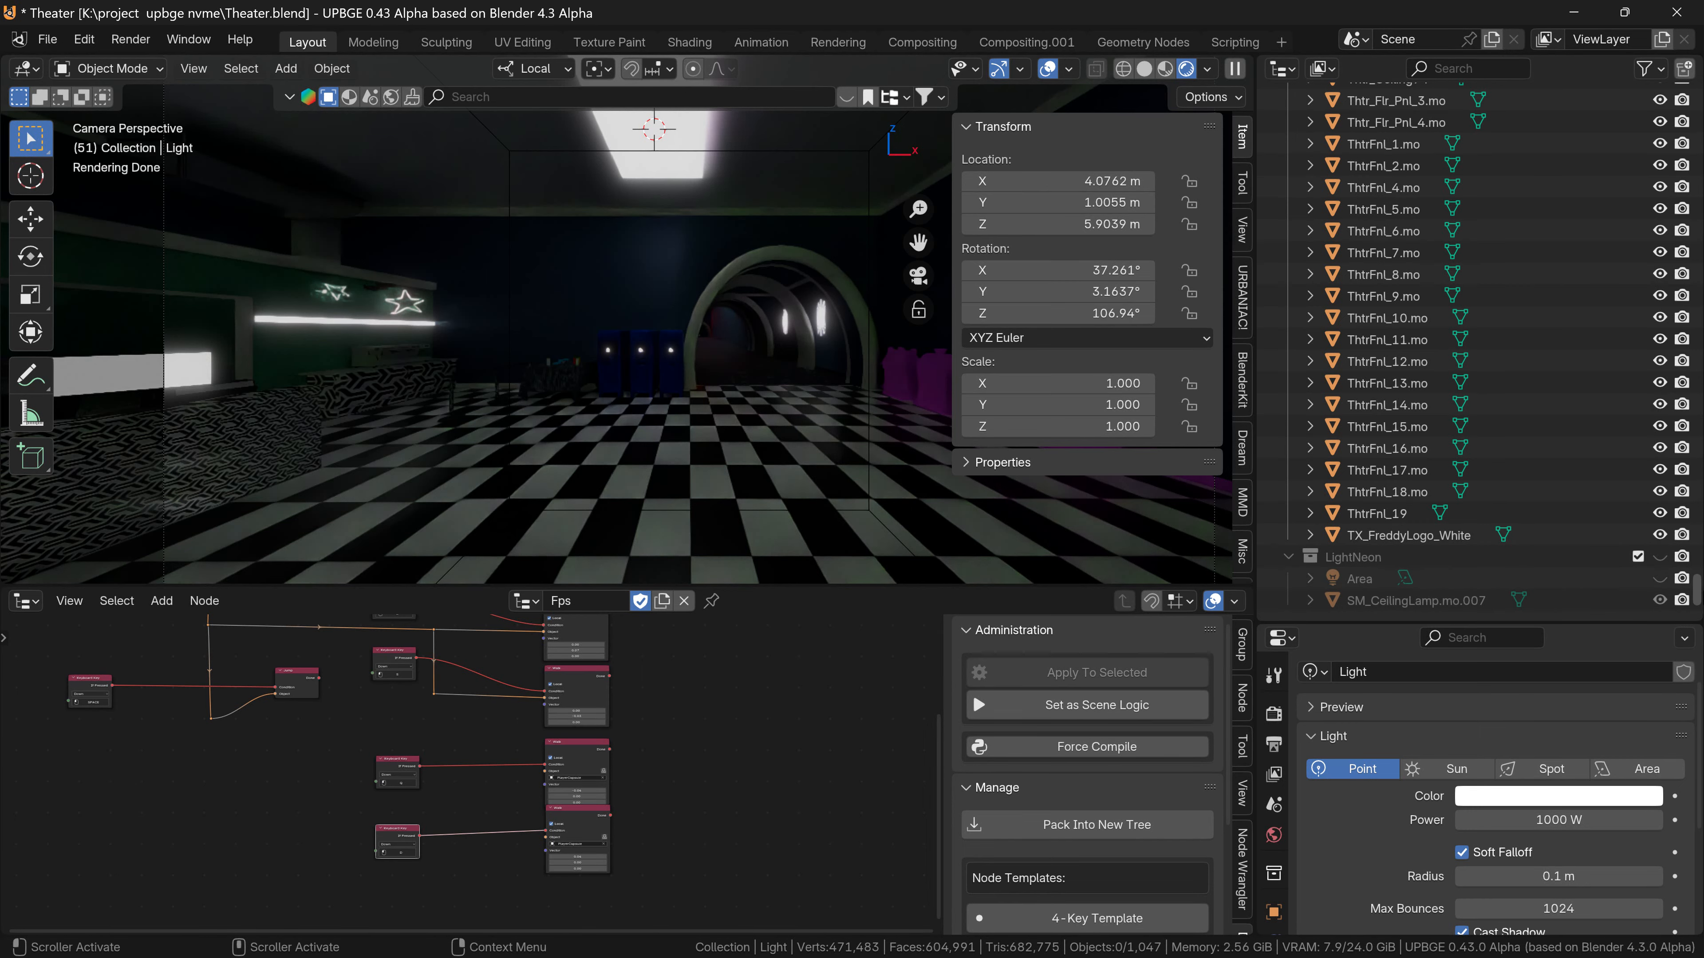
drag(1697, 583, 1699, 101)
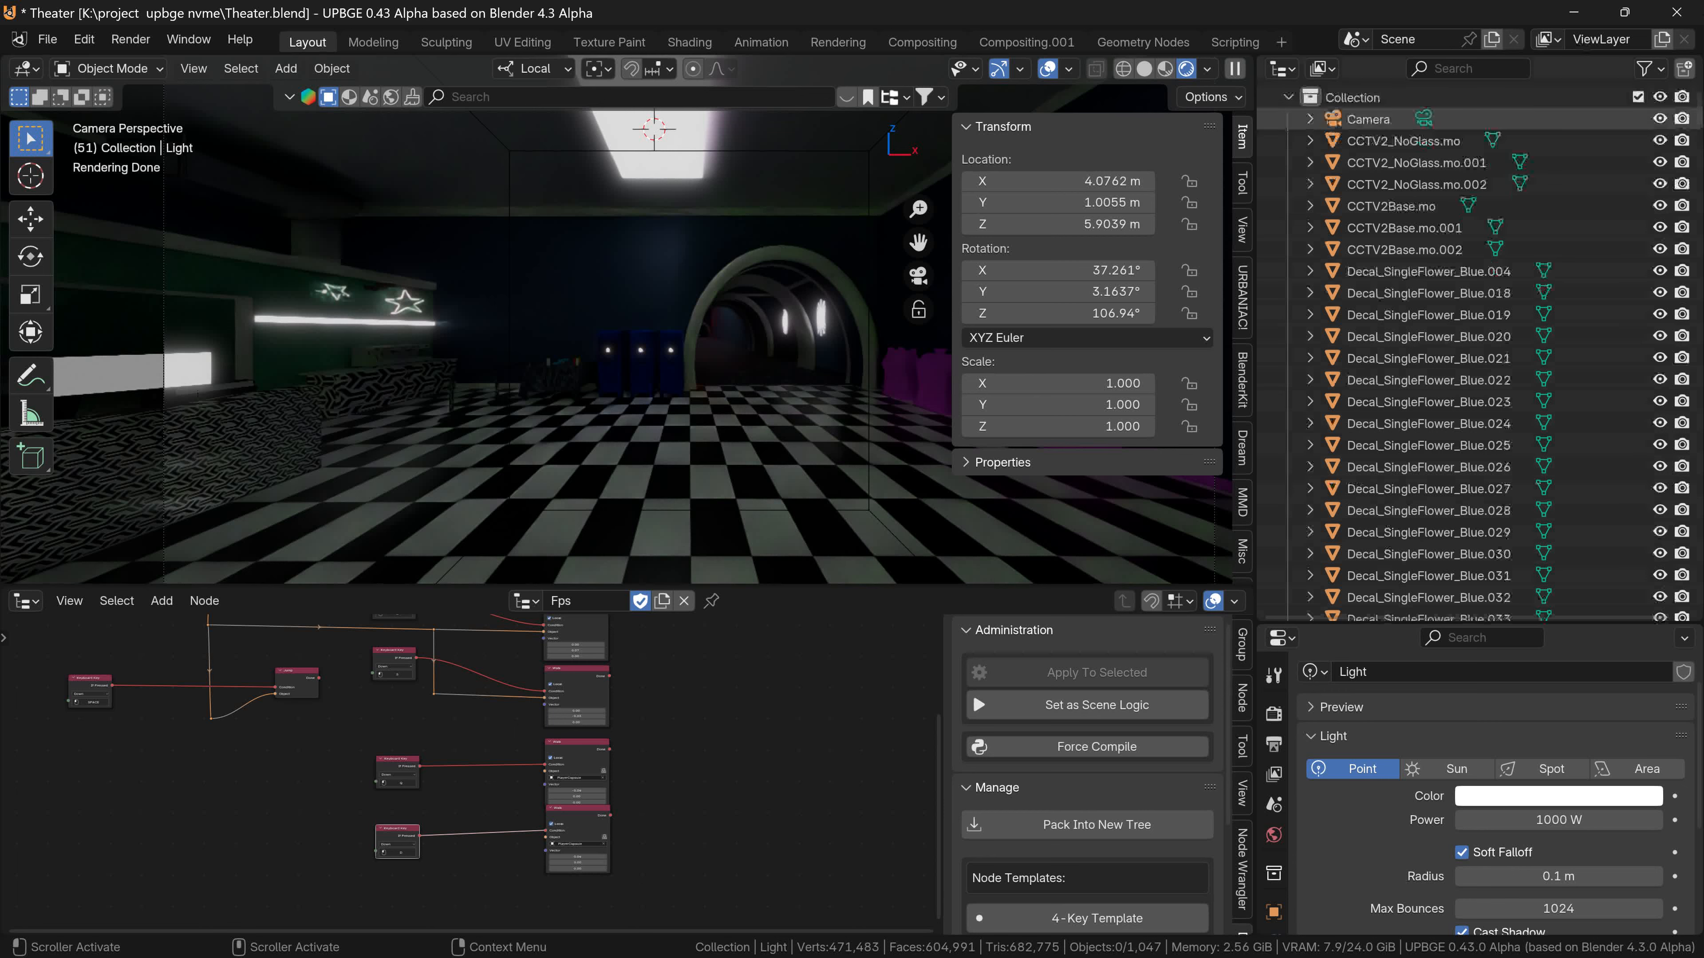
Check the lobby's lighting in the maximized viewport, and review the emission strength of the ceiling plane's material.
key(ctrl+space)
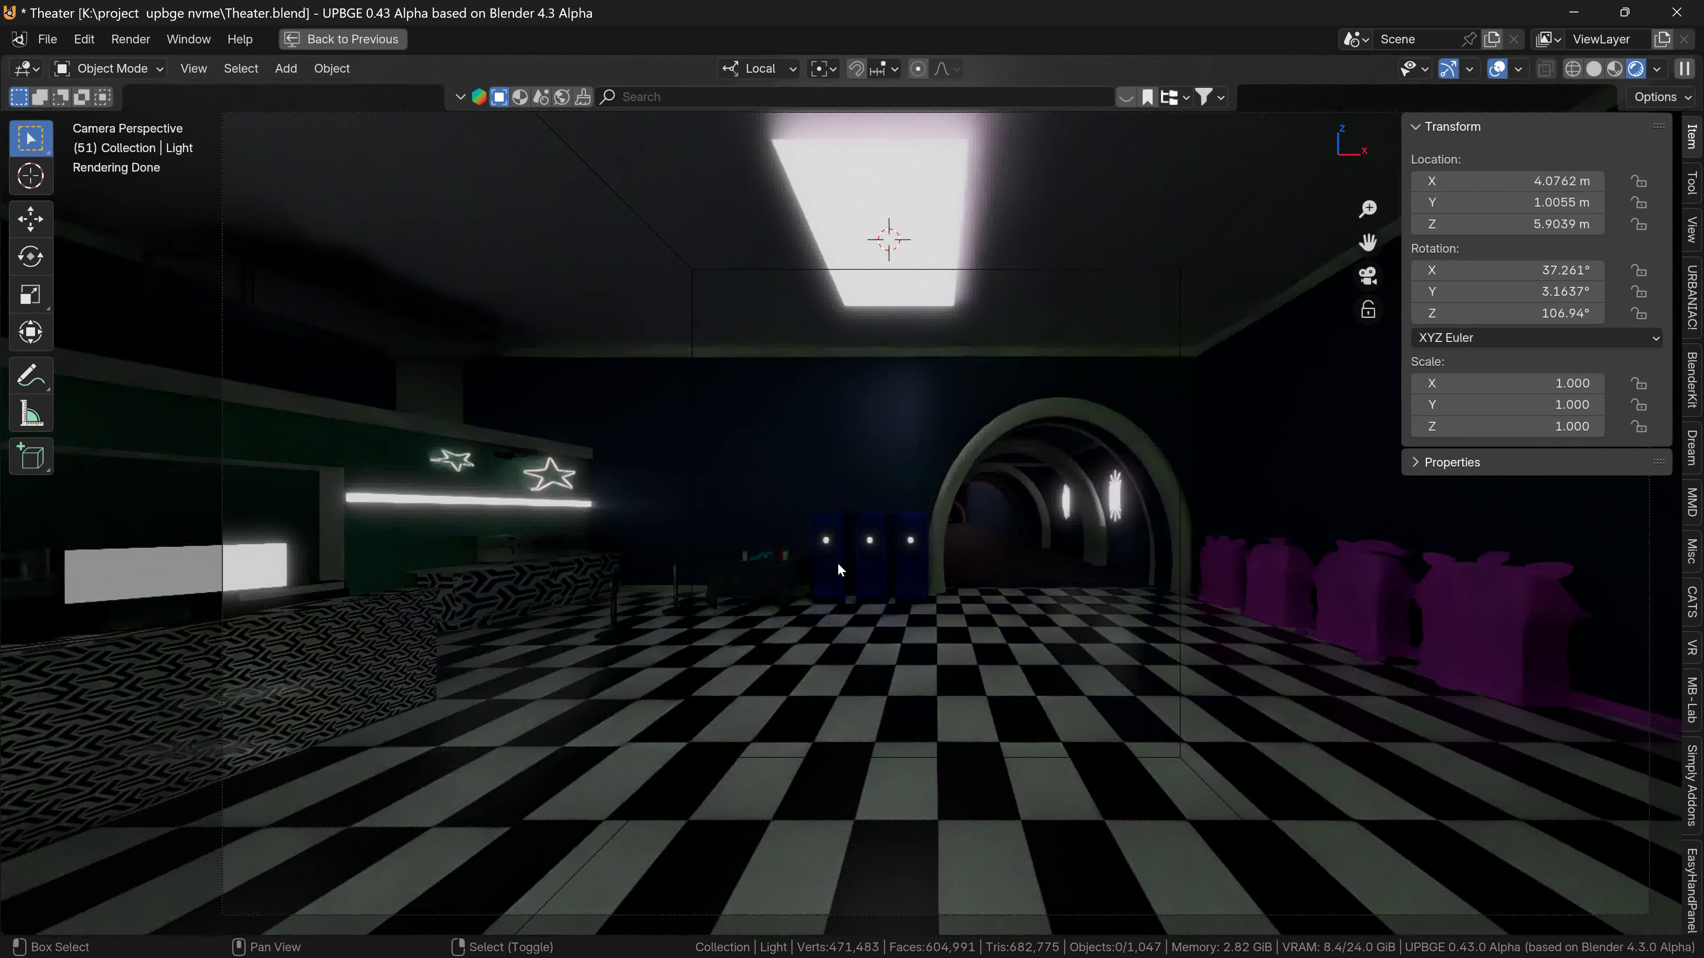
shift+middle_drag(837, 562, 860, 559)
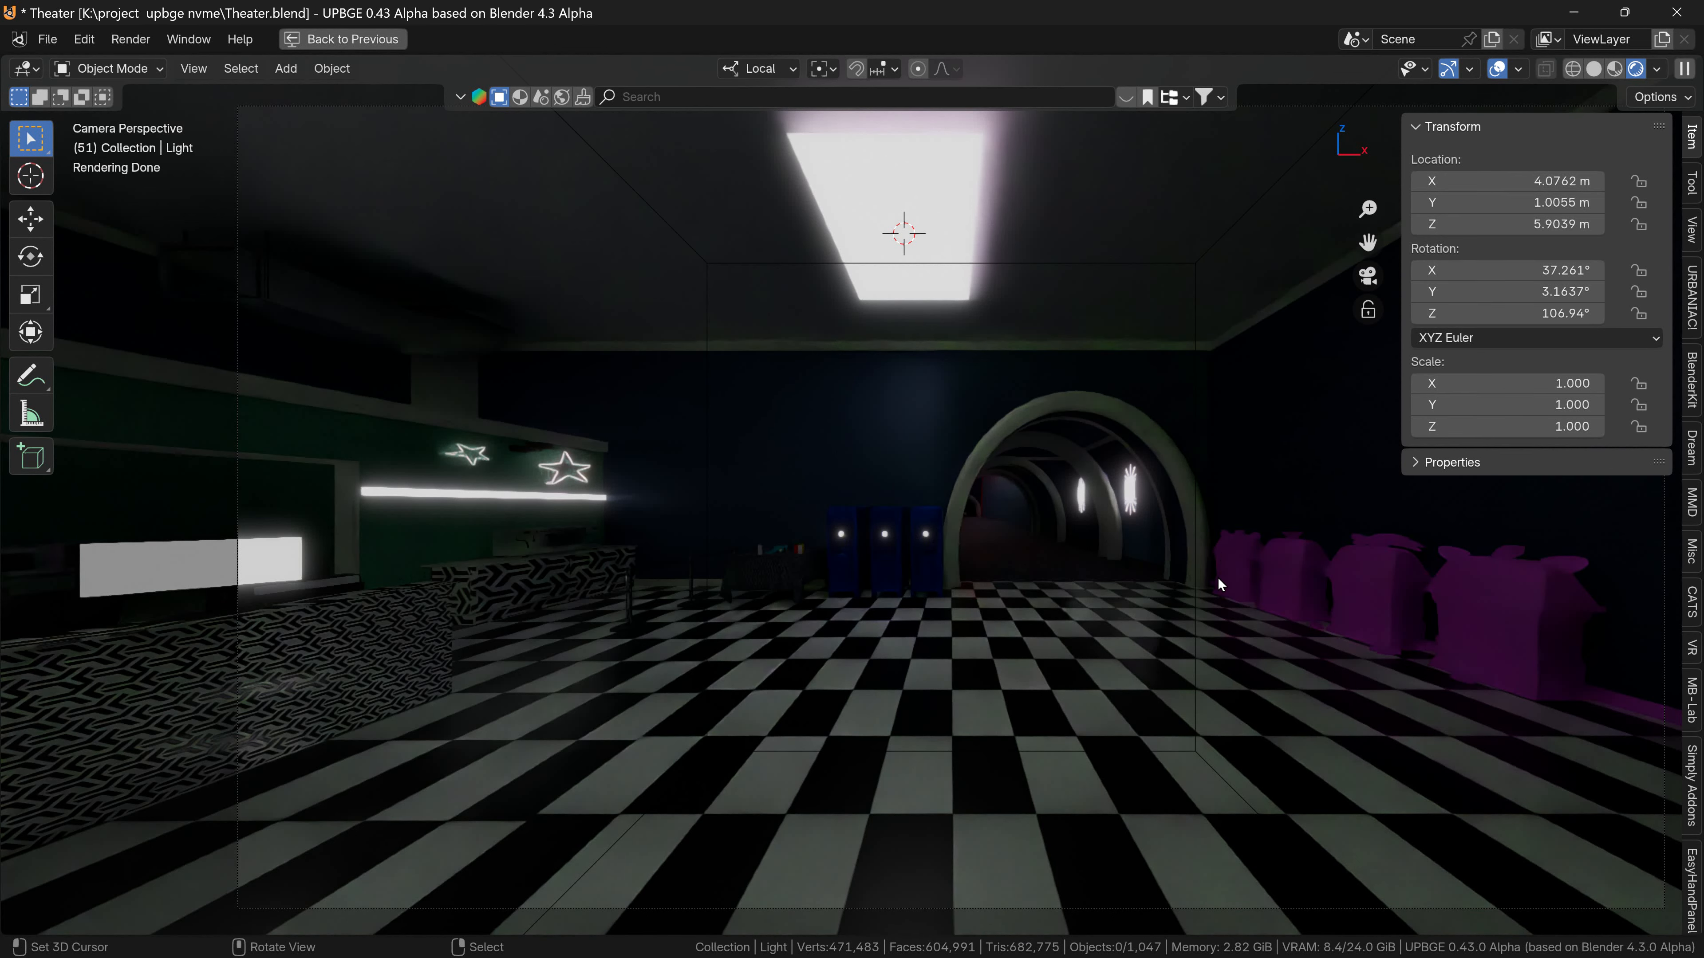
key(ctrl+space)
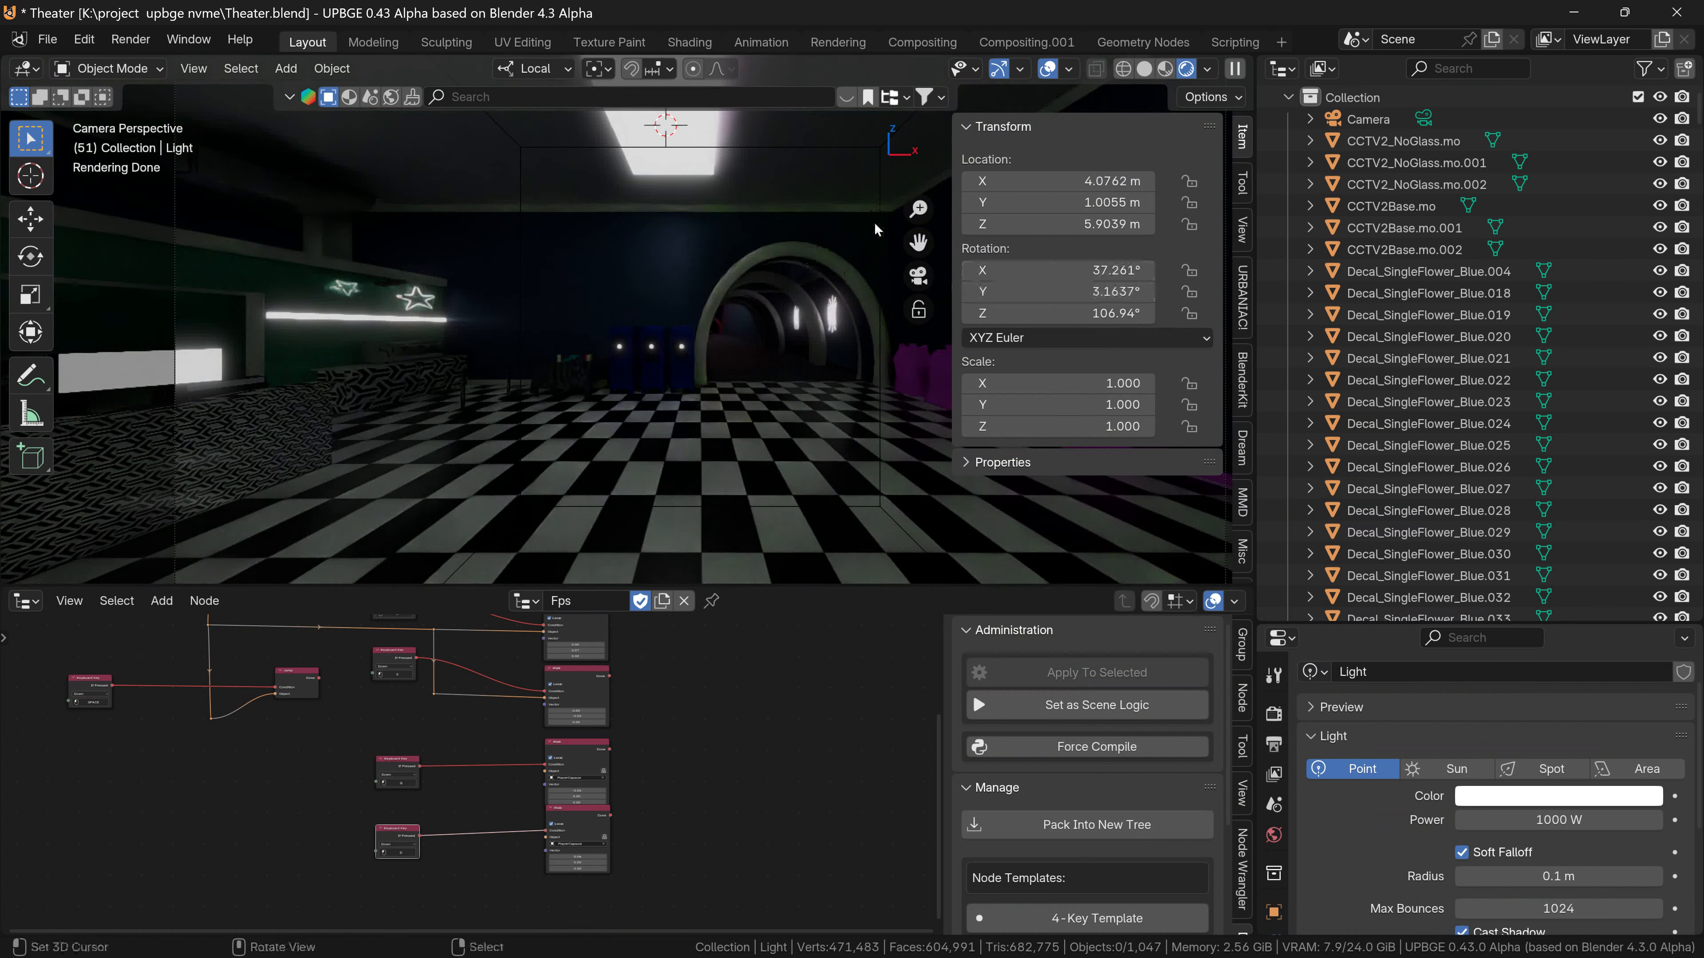
click(661, 172)
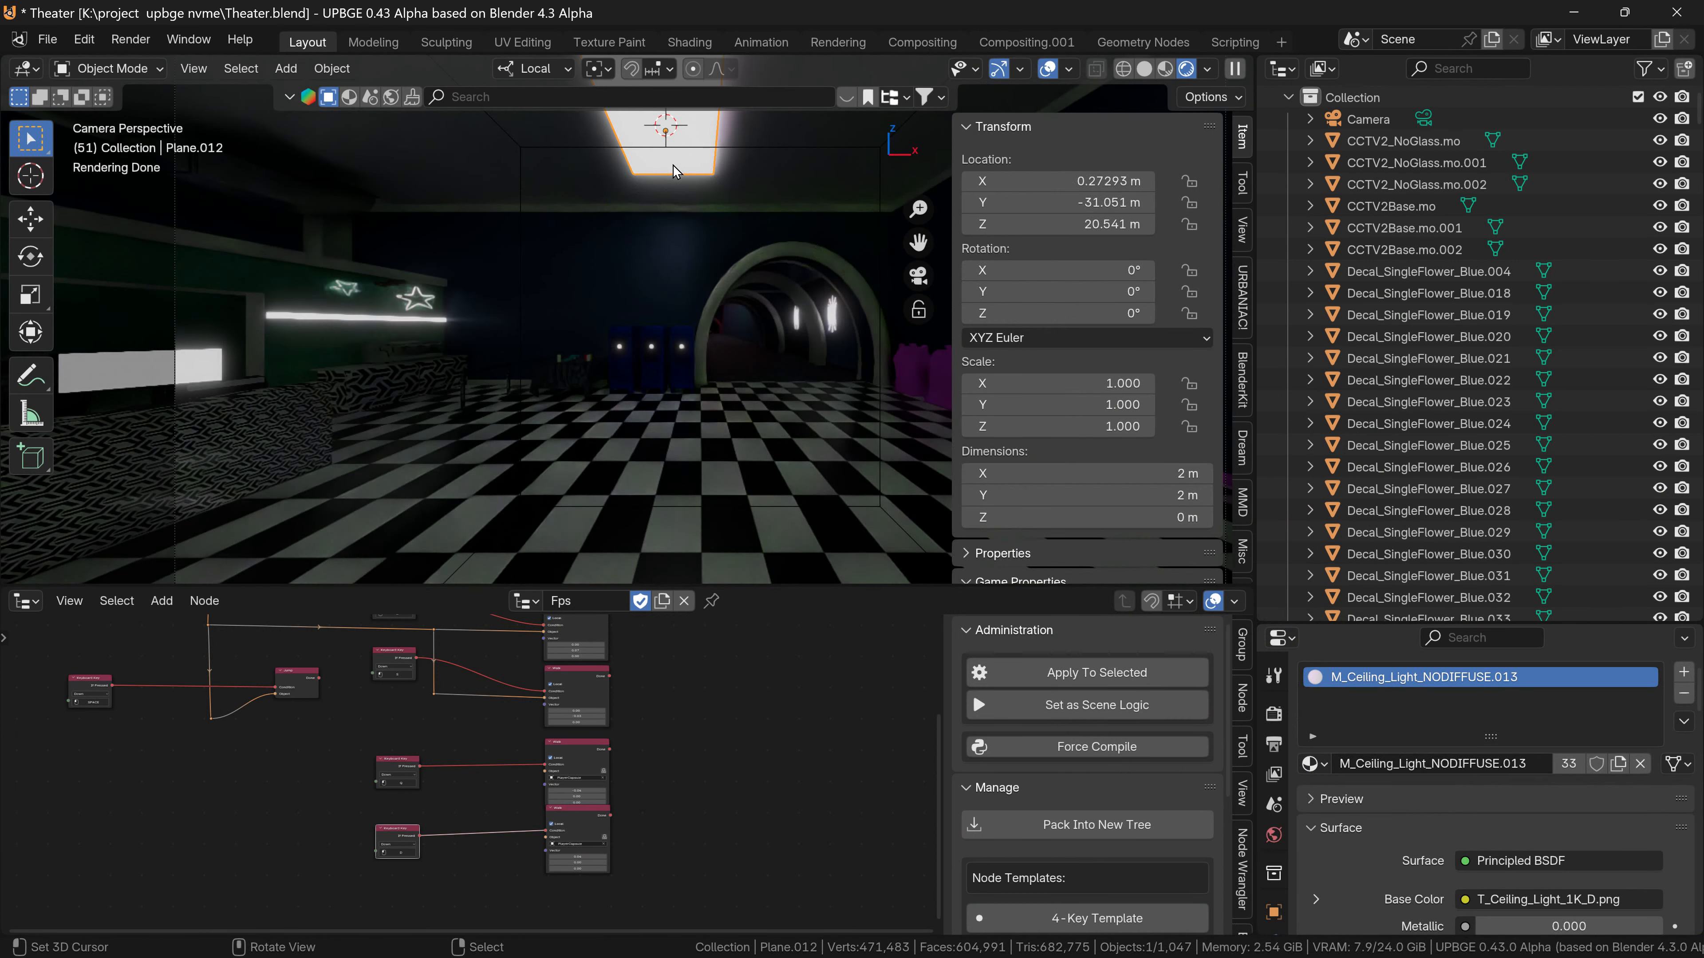
scroll(1555, 892, down, 10)
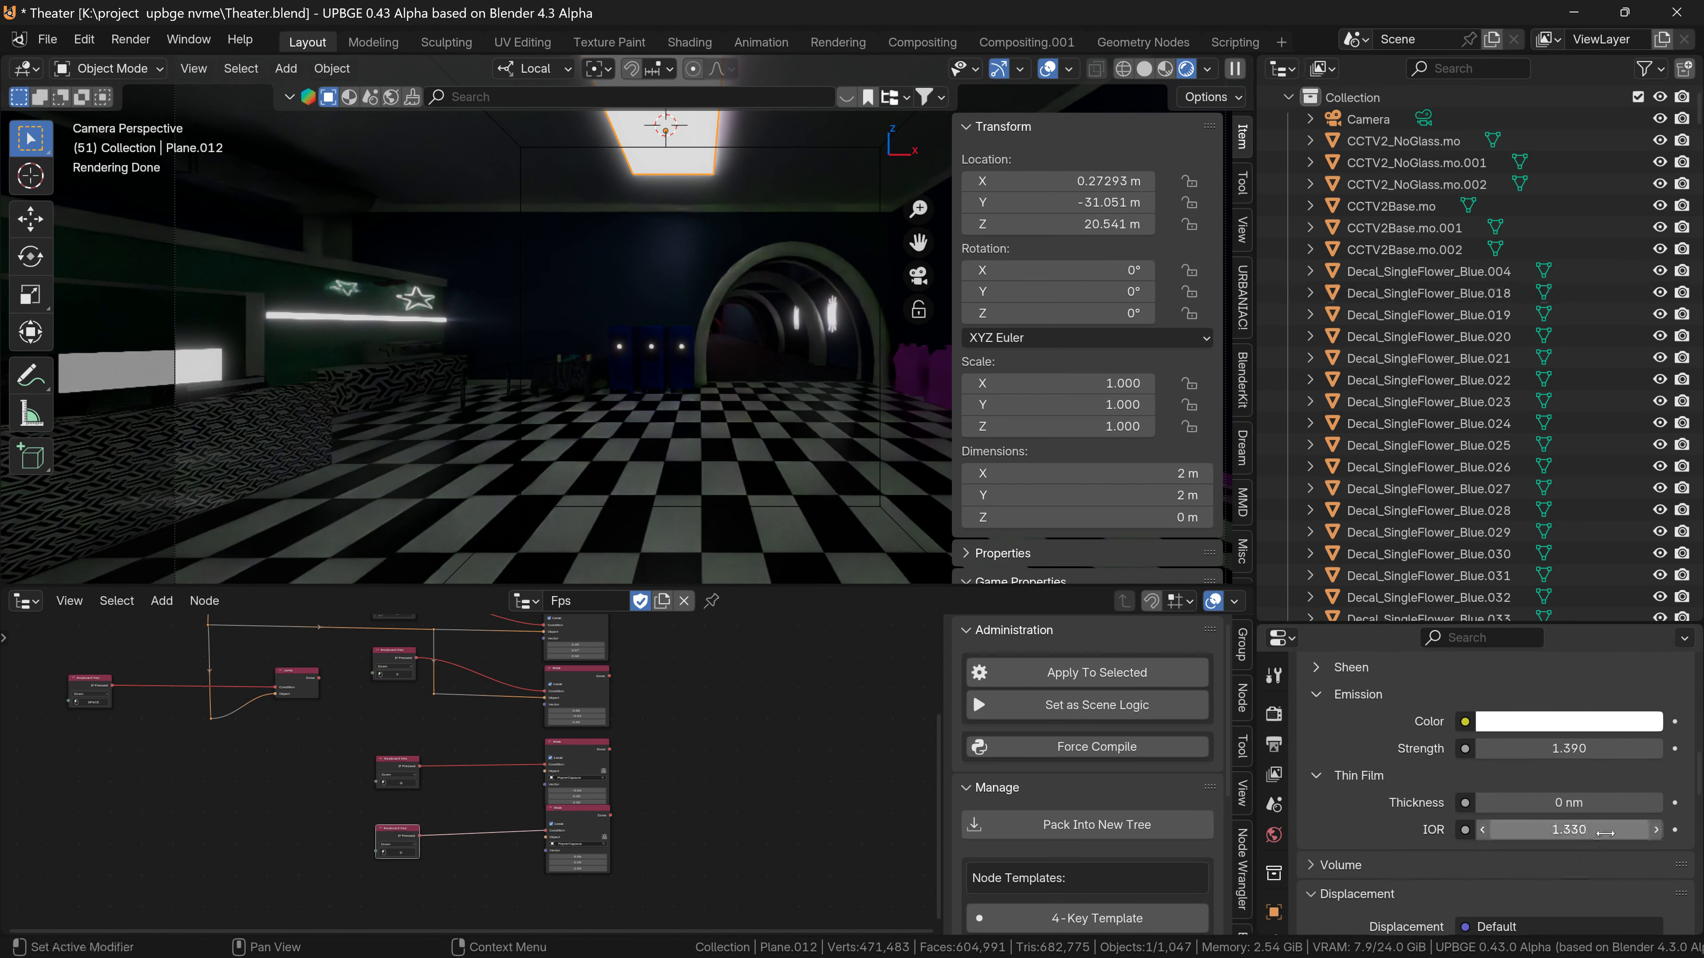
mouse_move(1558, 748)
mouse_down()
mouse_move(1462, 748)
mouse_move(1657, 749)
mouse_move(1555, 750)
mouse_up()
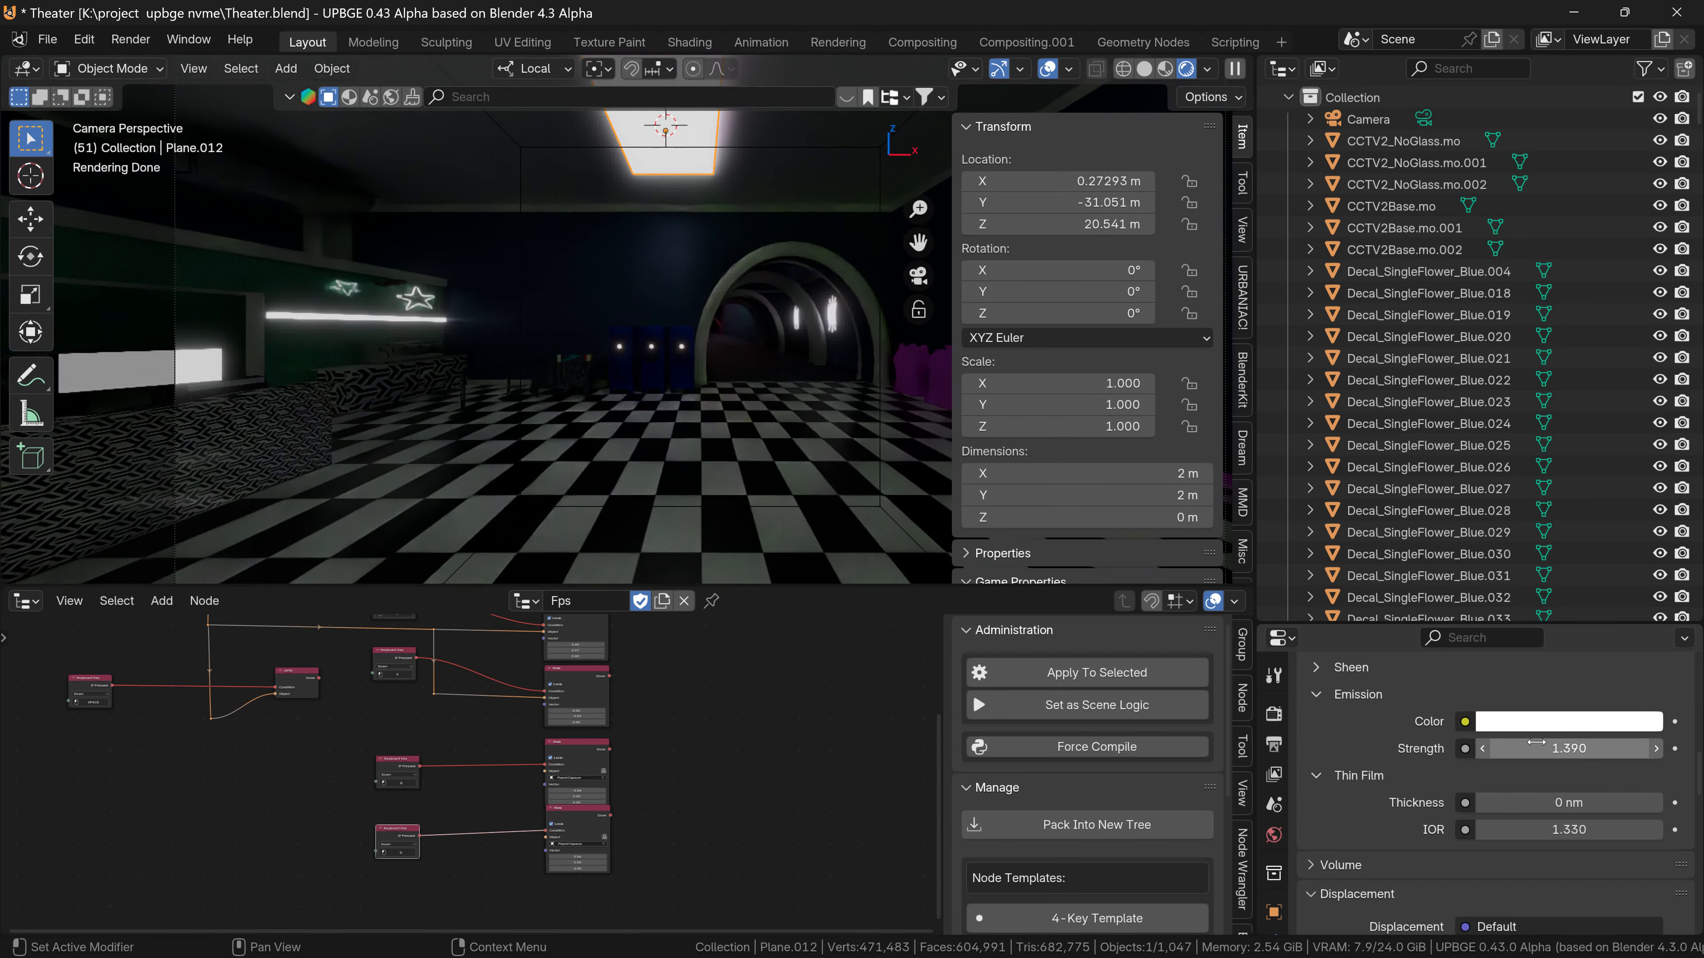
Set the emission strength of the ScreenWithe material on the fast food menu board above the counter to 0.160.
click(169, 373)
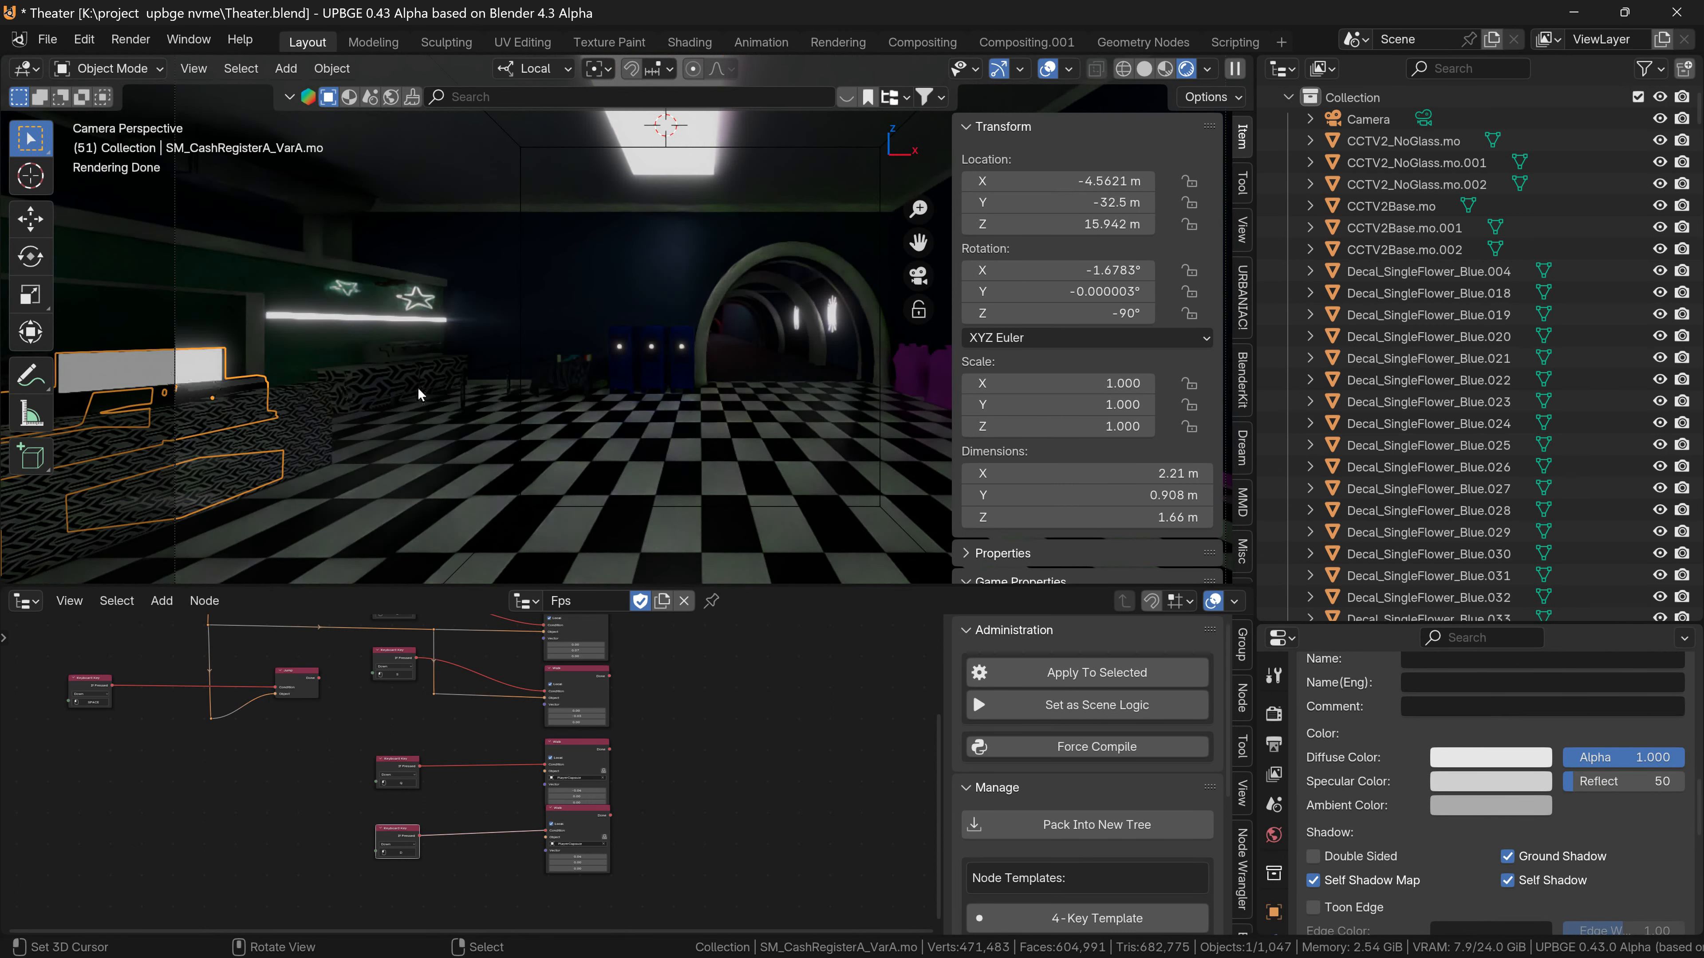
key(KP_Decimal)
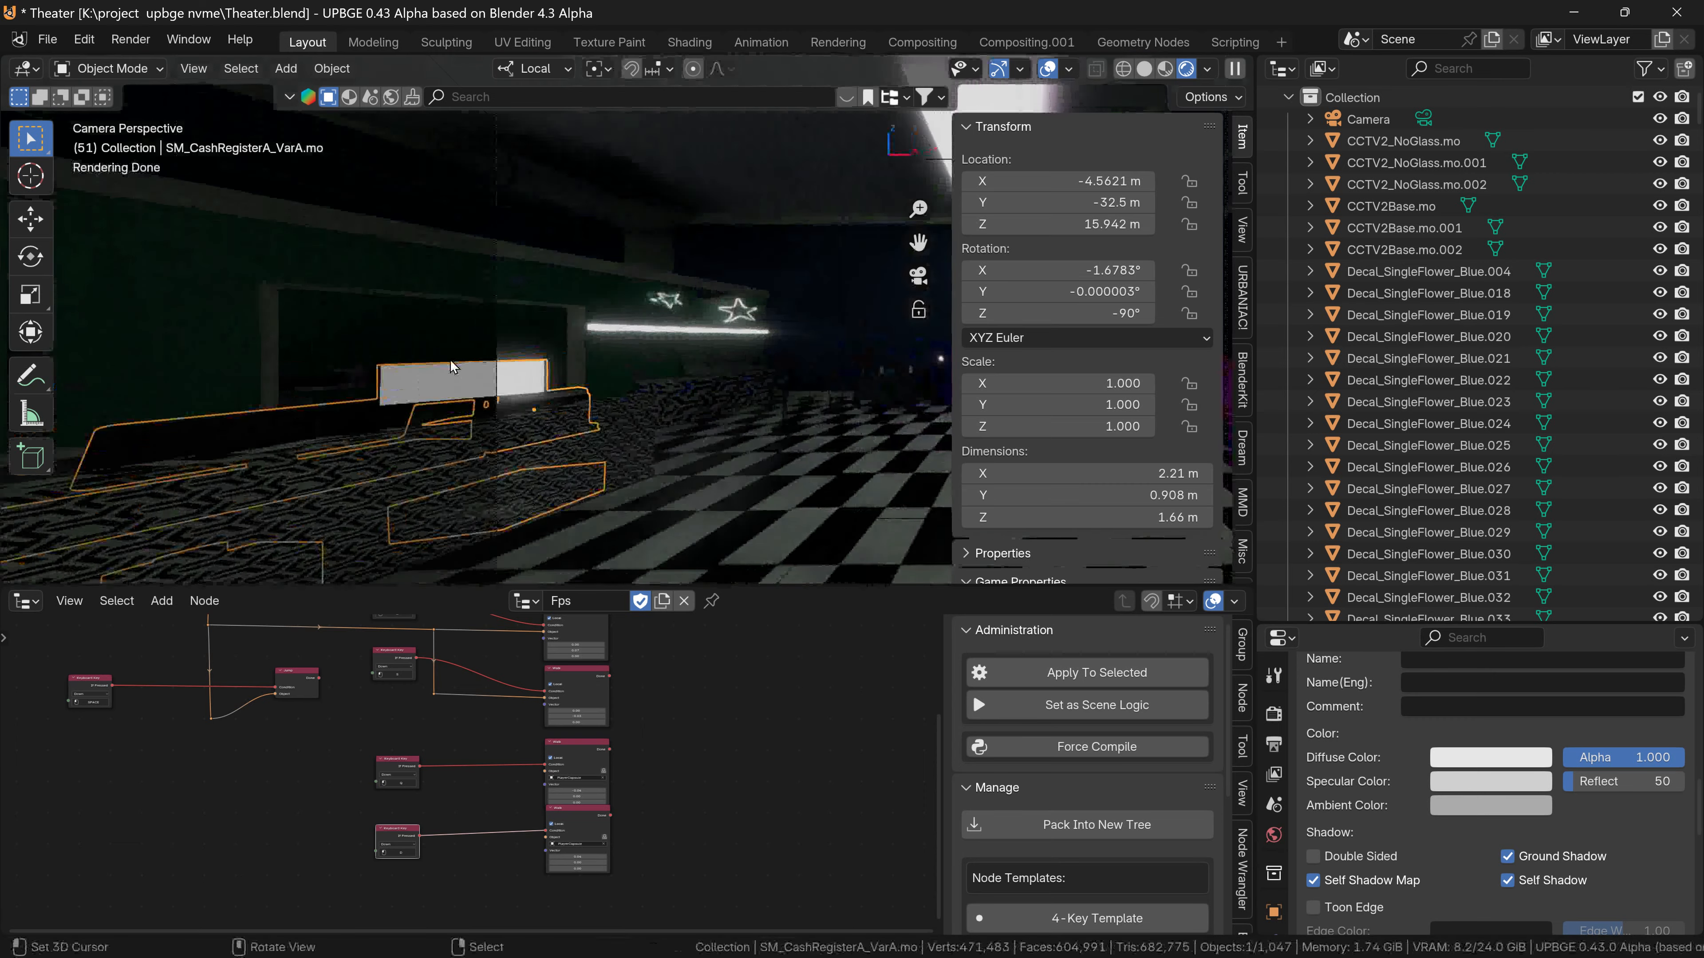
middle_drag(445, 371, 263, 226)
click(265, 216)
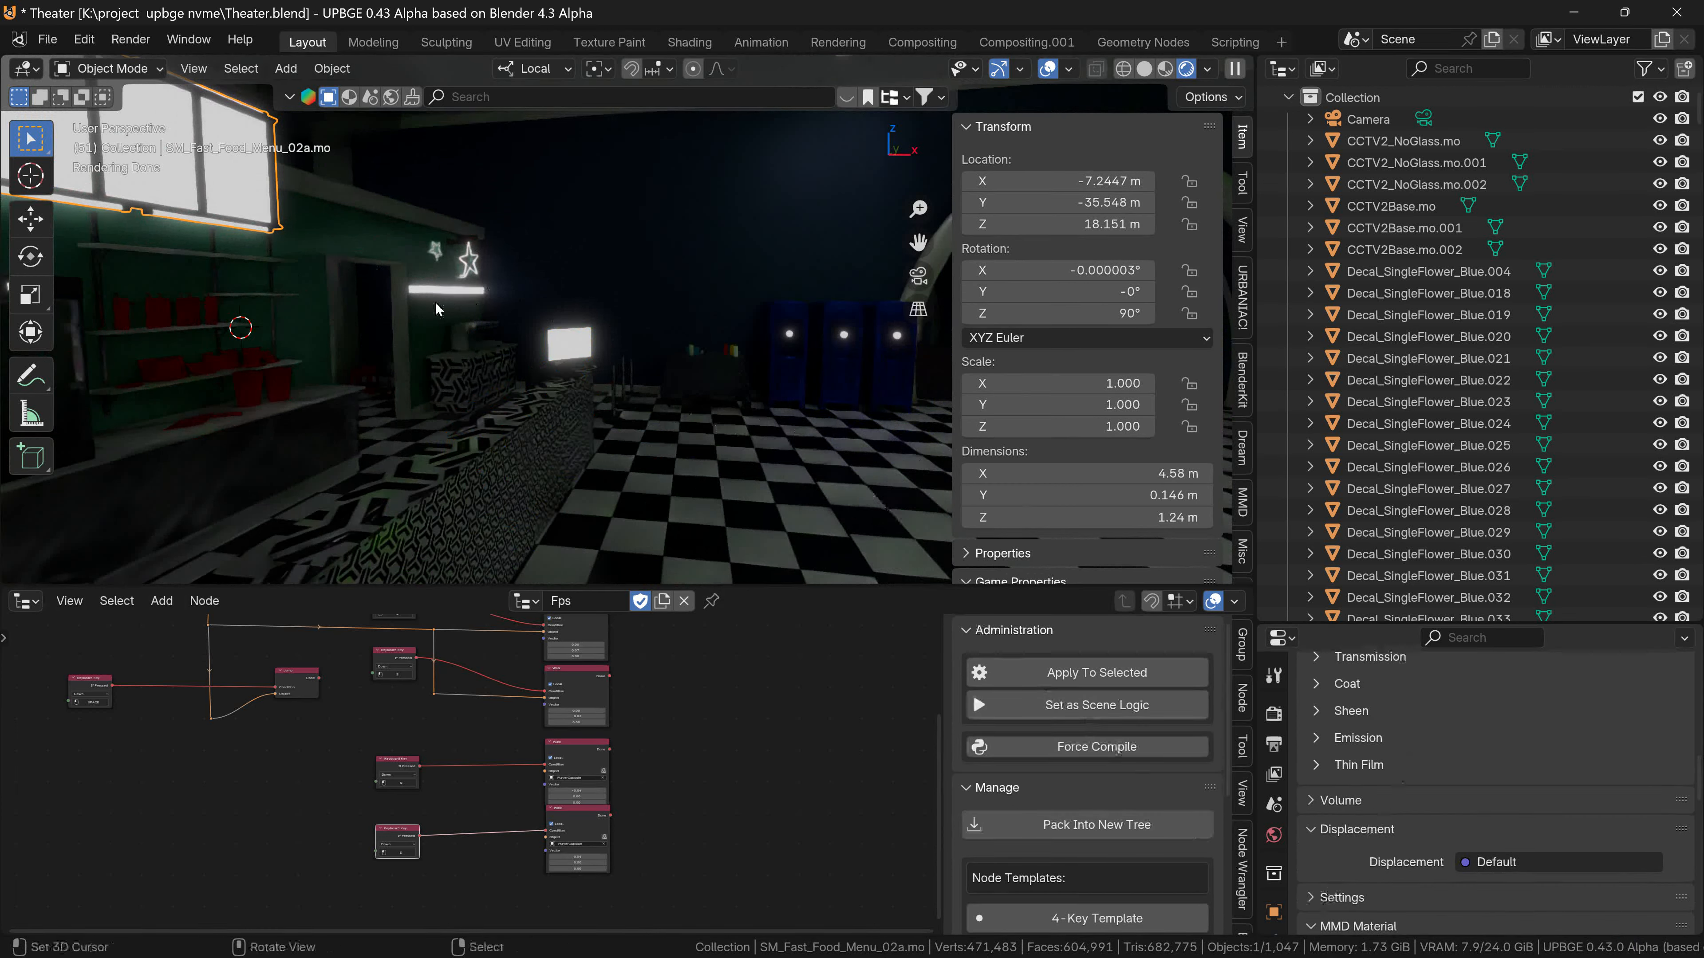
key(Tab)
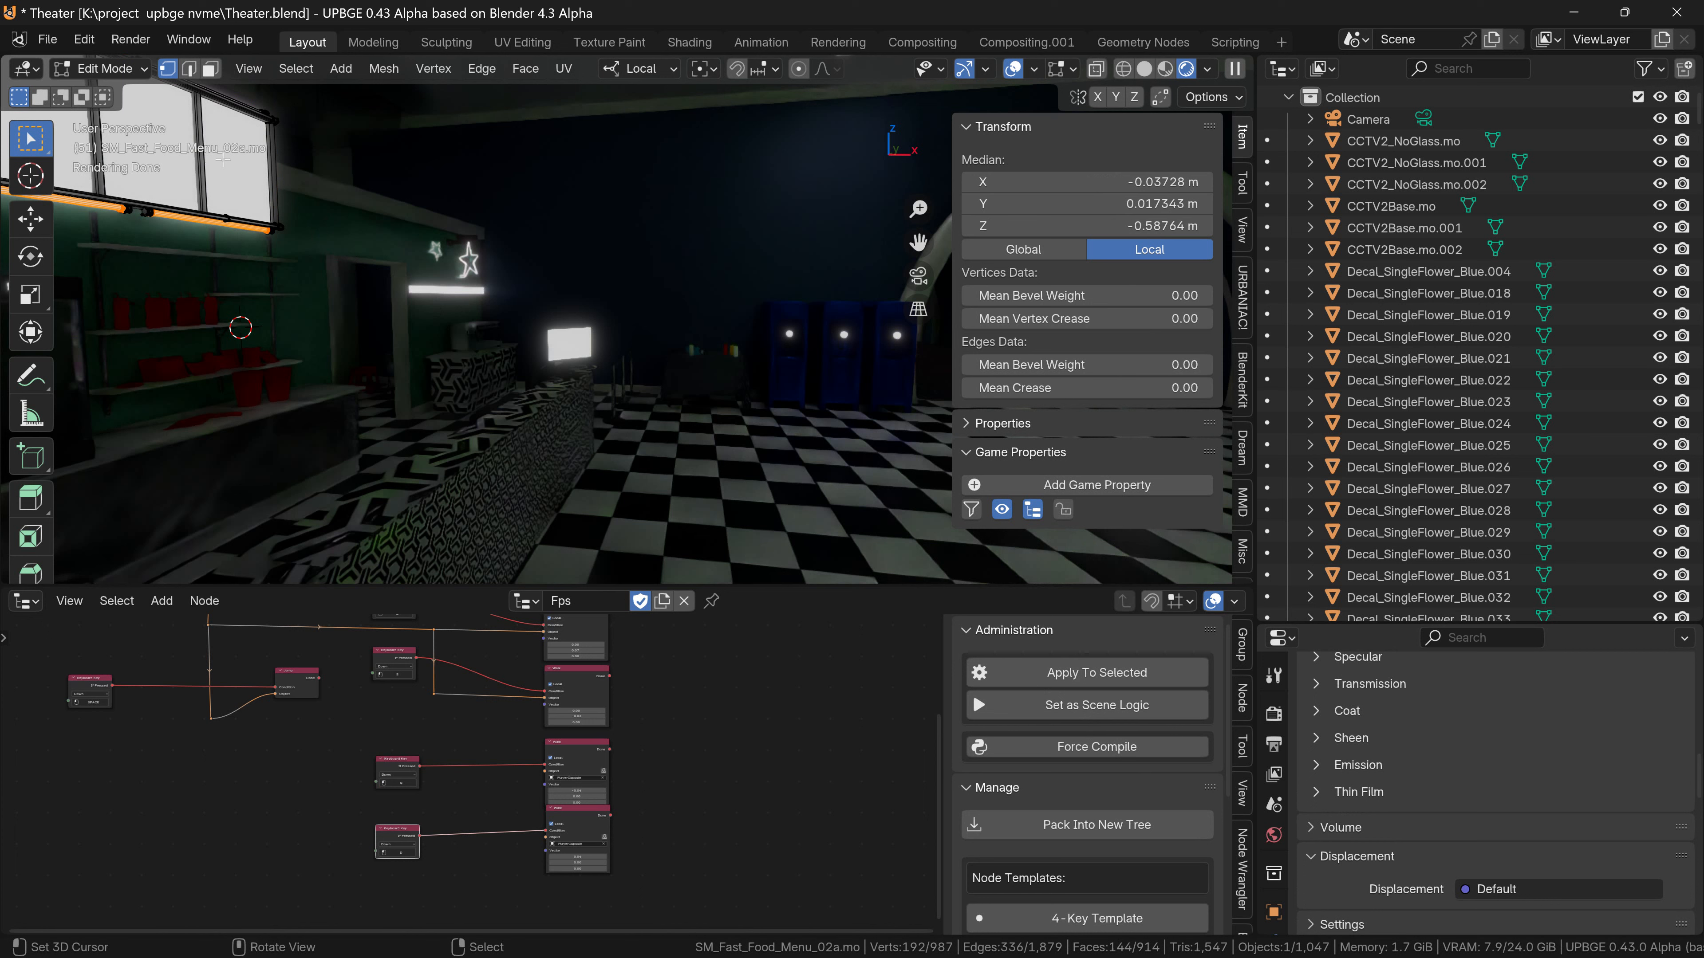
click(247, 147)
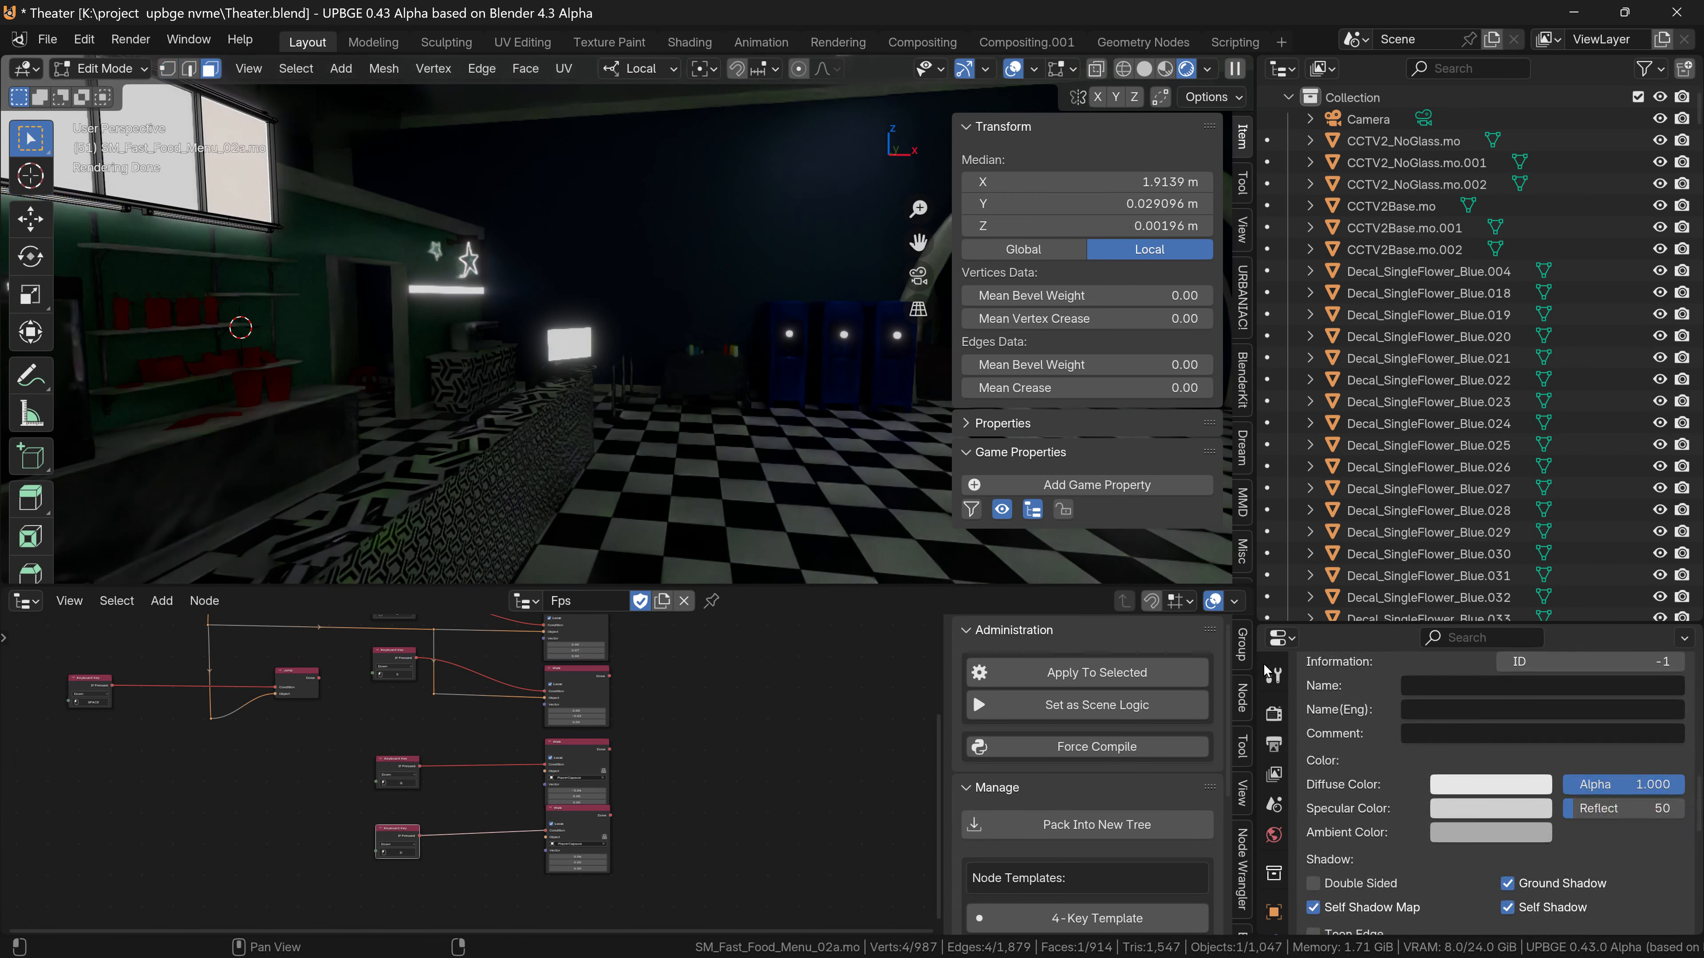
scroll(1409, 818, up, 15)
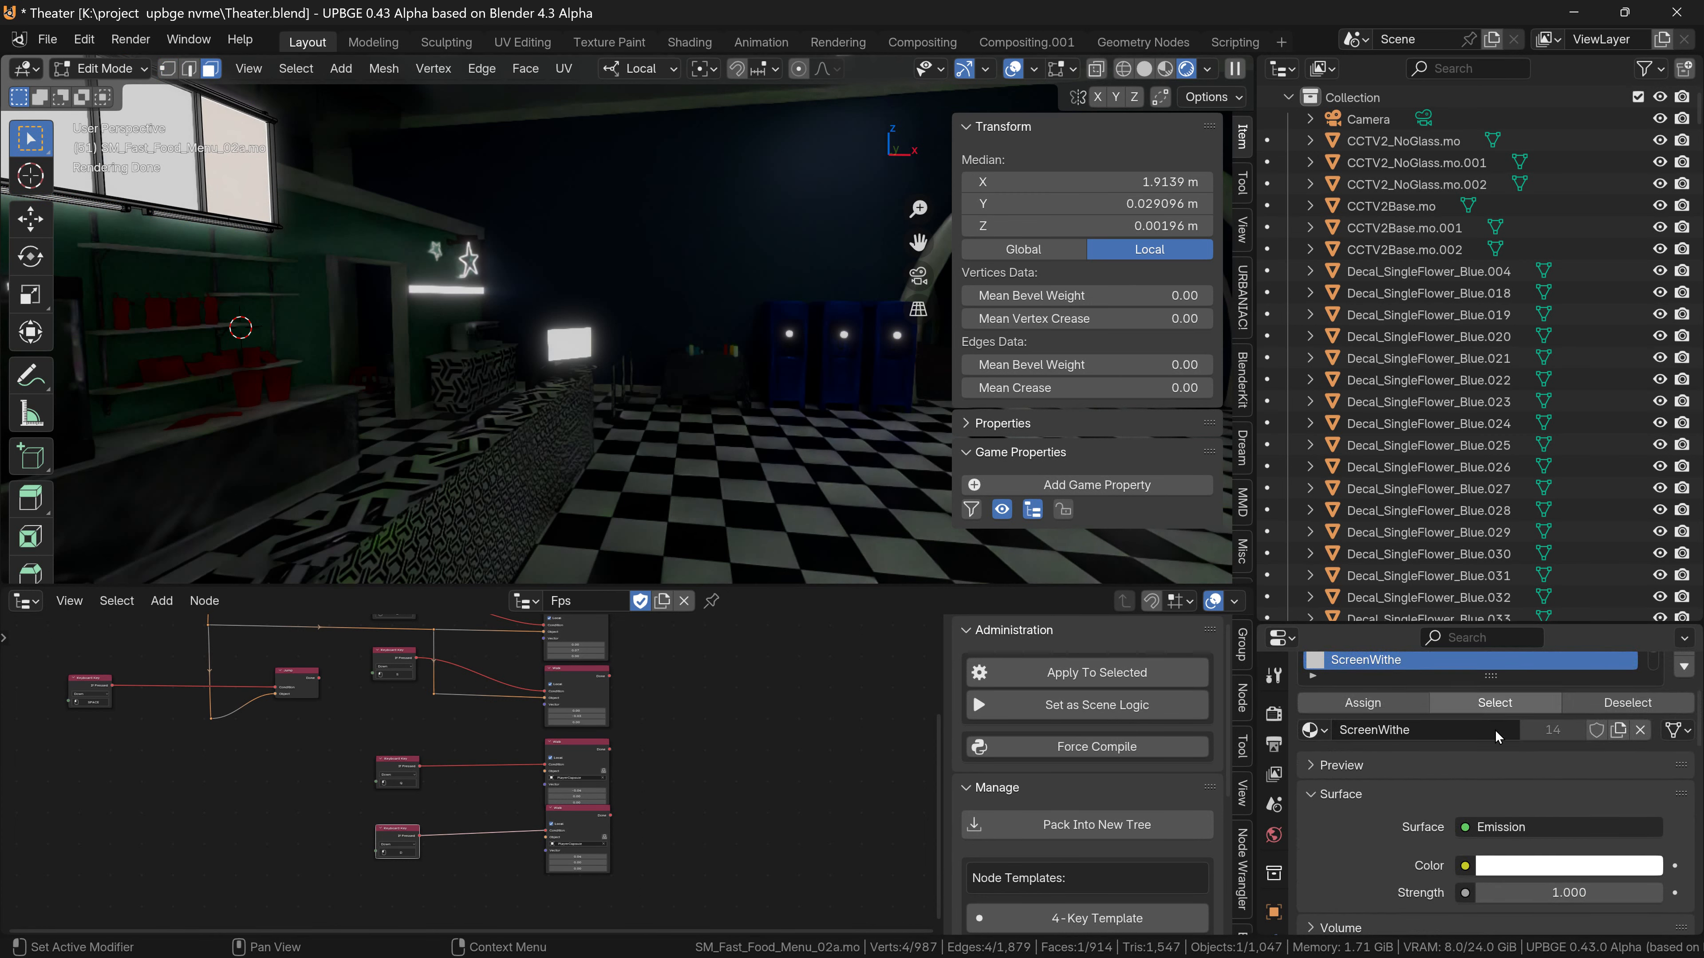
drag(1558, 890, 1461, 890)
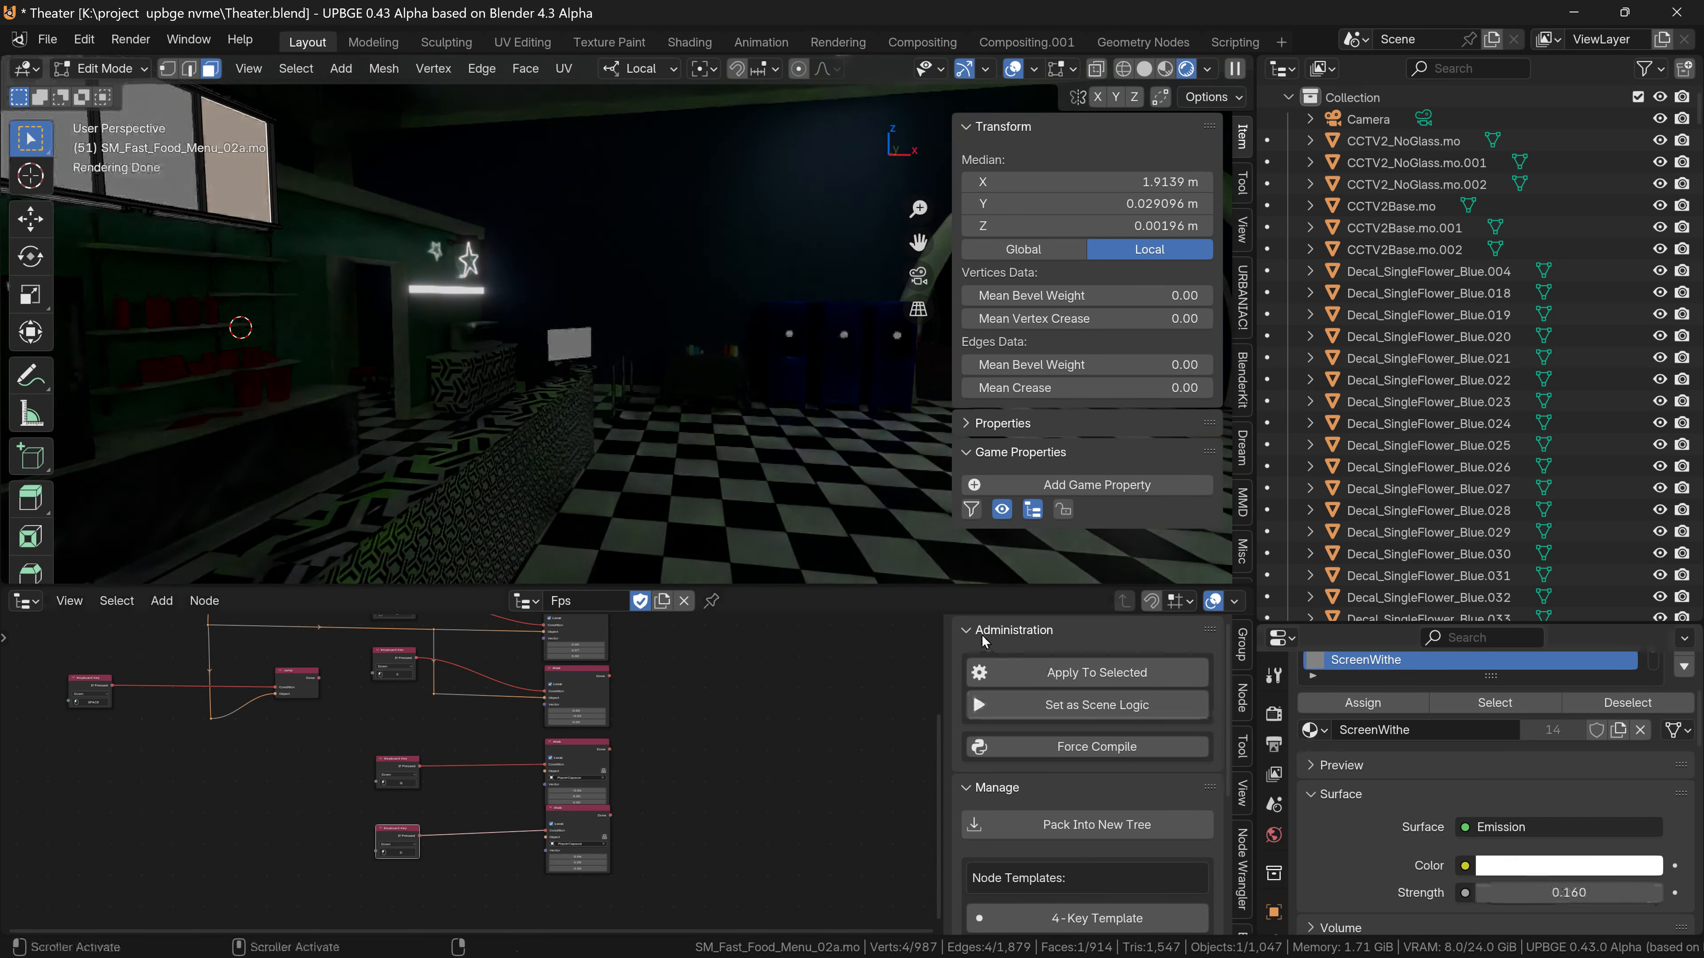
Return to Object Mode and examine the lobby from the counter to the tunnel and green neon arch in the maximized viewport.
key(ctrl+space)
scroll(768, 575, up, 1)
shift+middle_drag(768, 574, 1034, 563)
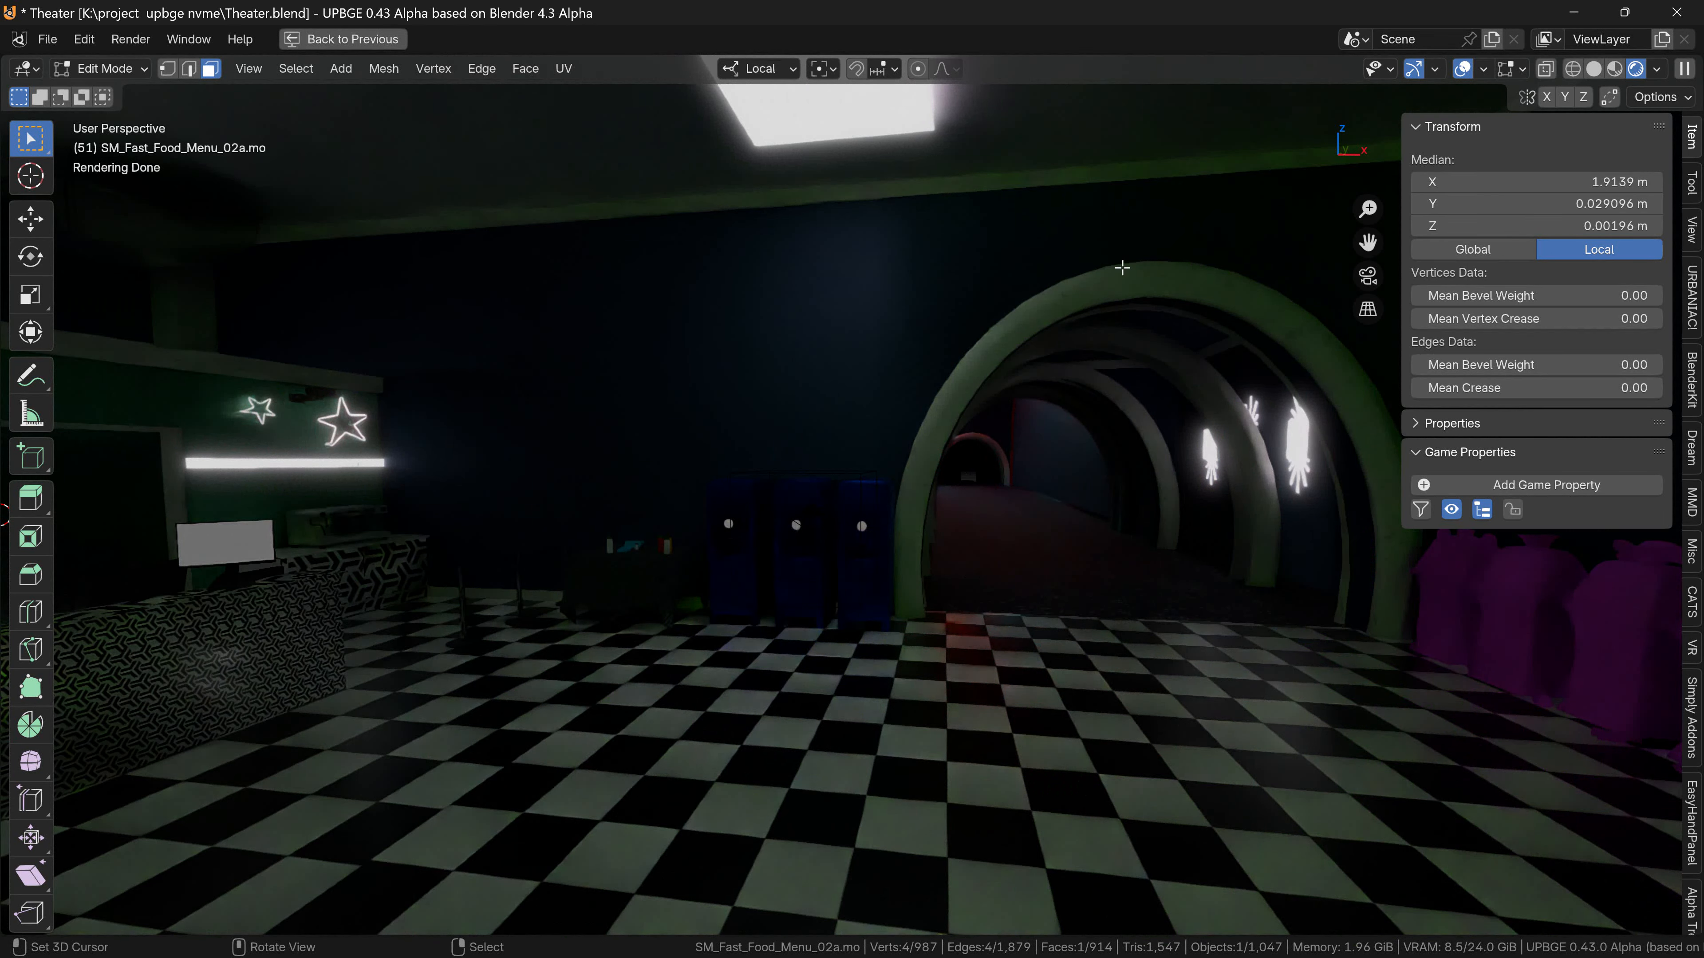
key(Tab)
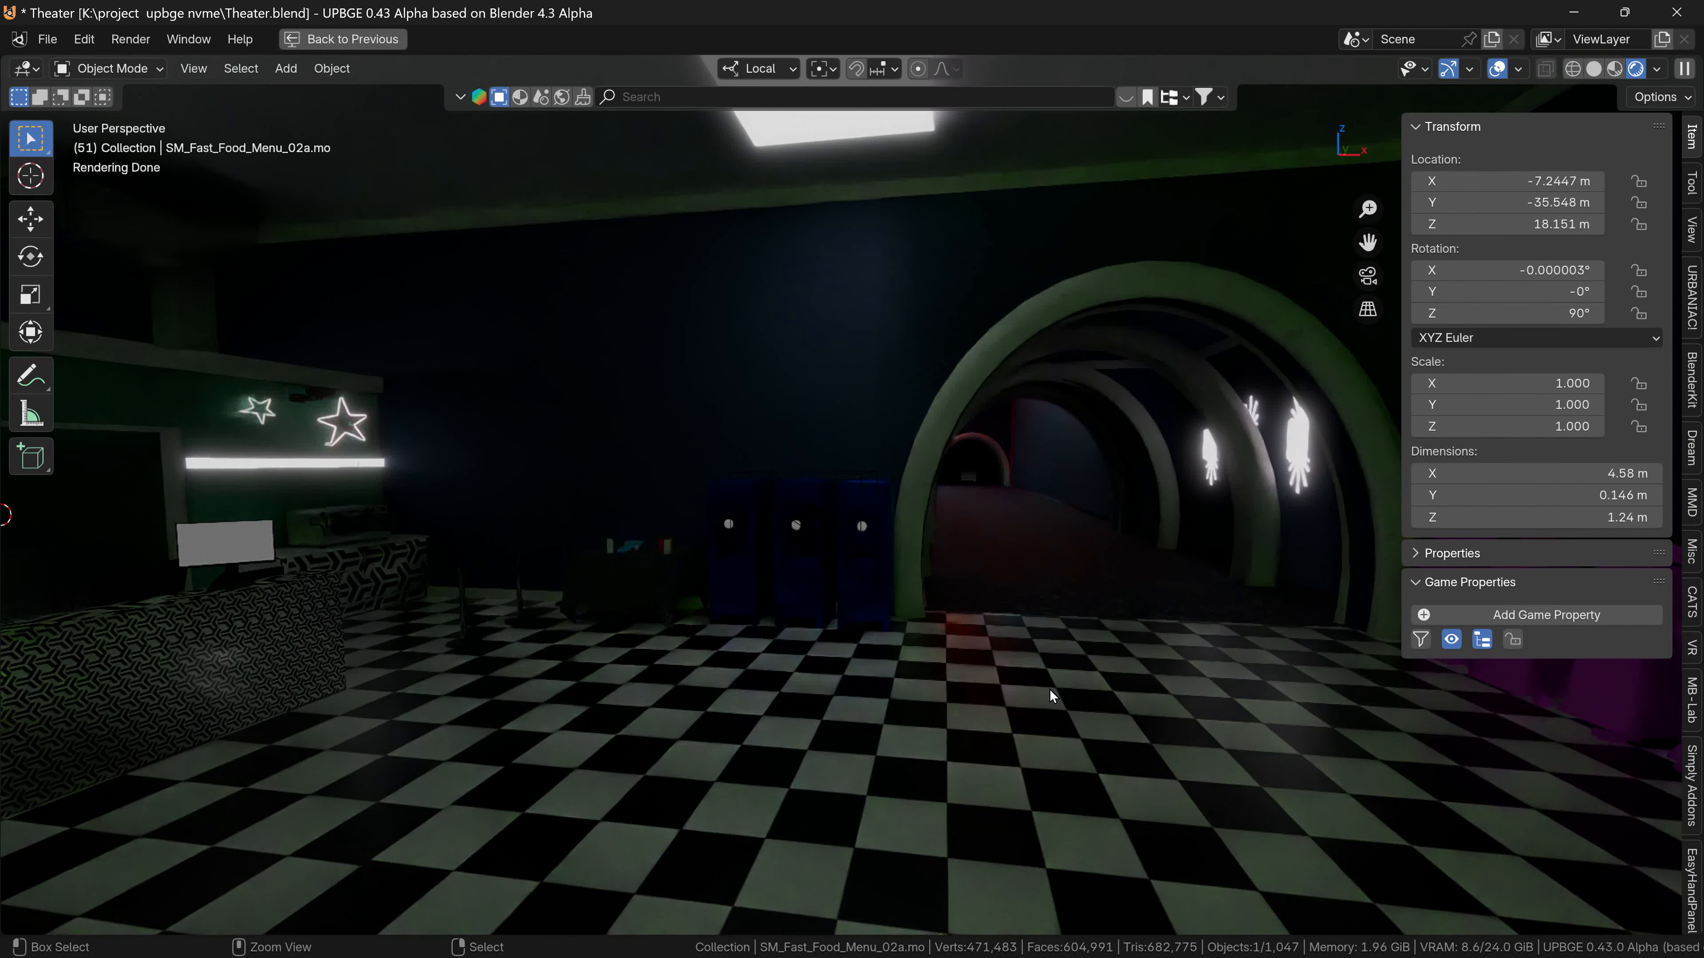
key(ctrl+space)
key(ctrl+space)
middle_drag(953, 653, 751, 592)
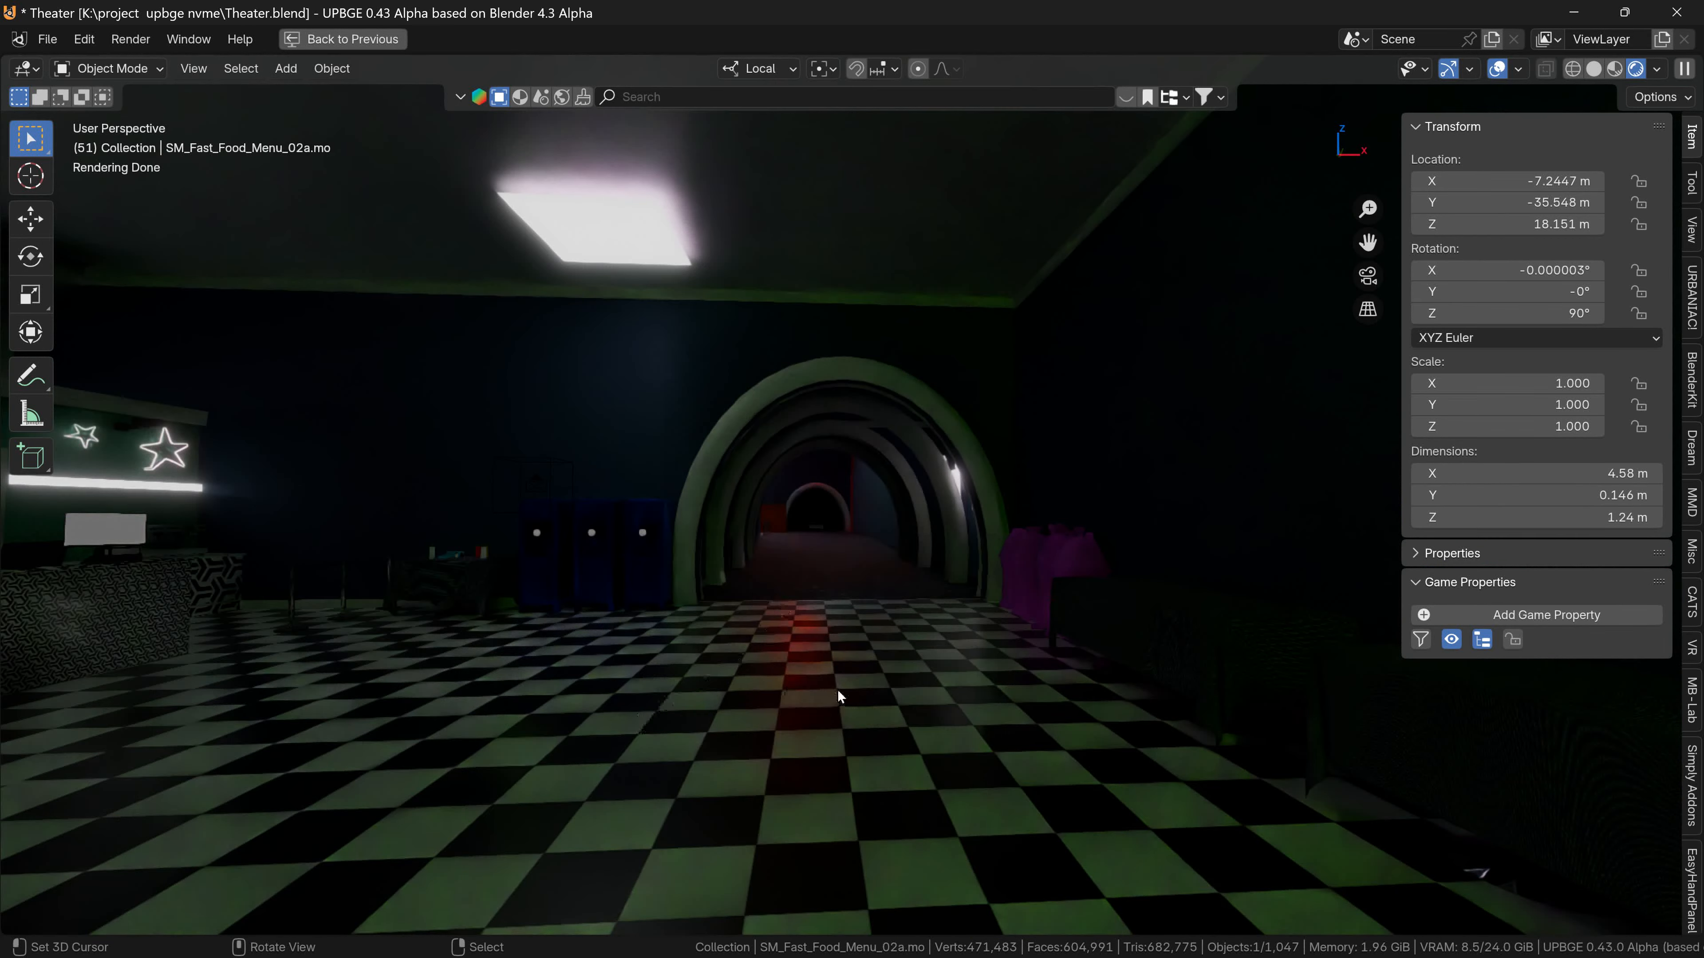
shift+middle_drag(839, 681, 494, 712)
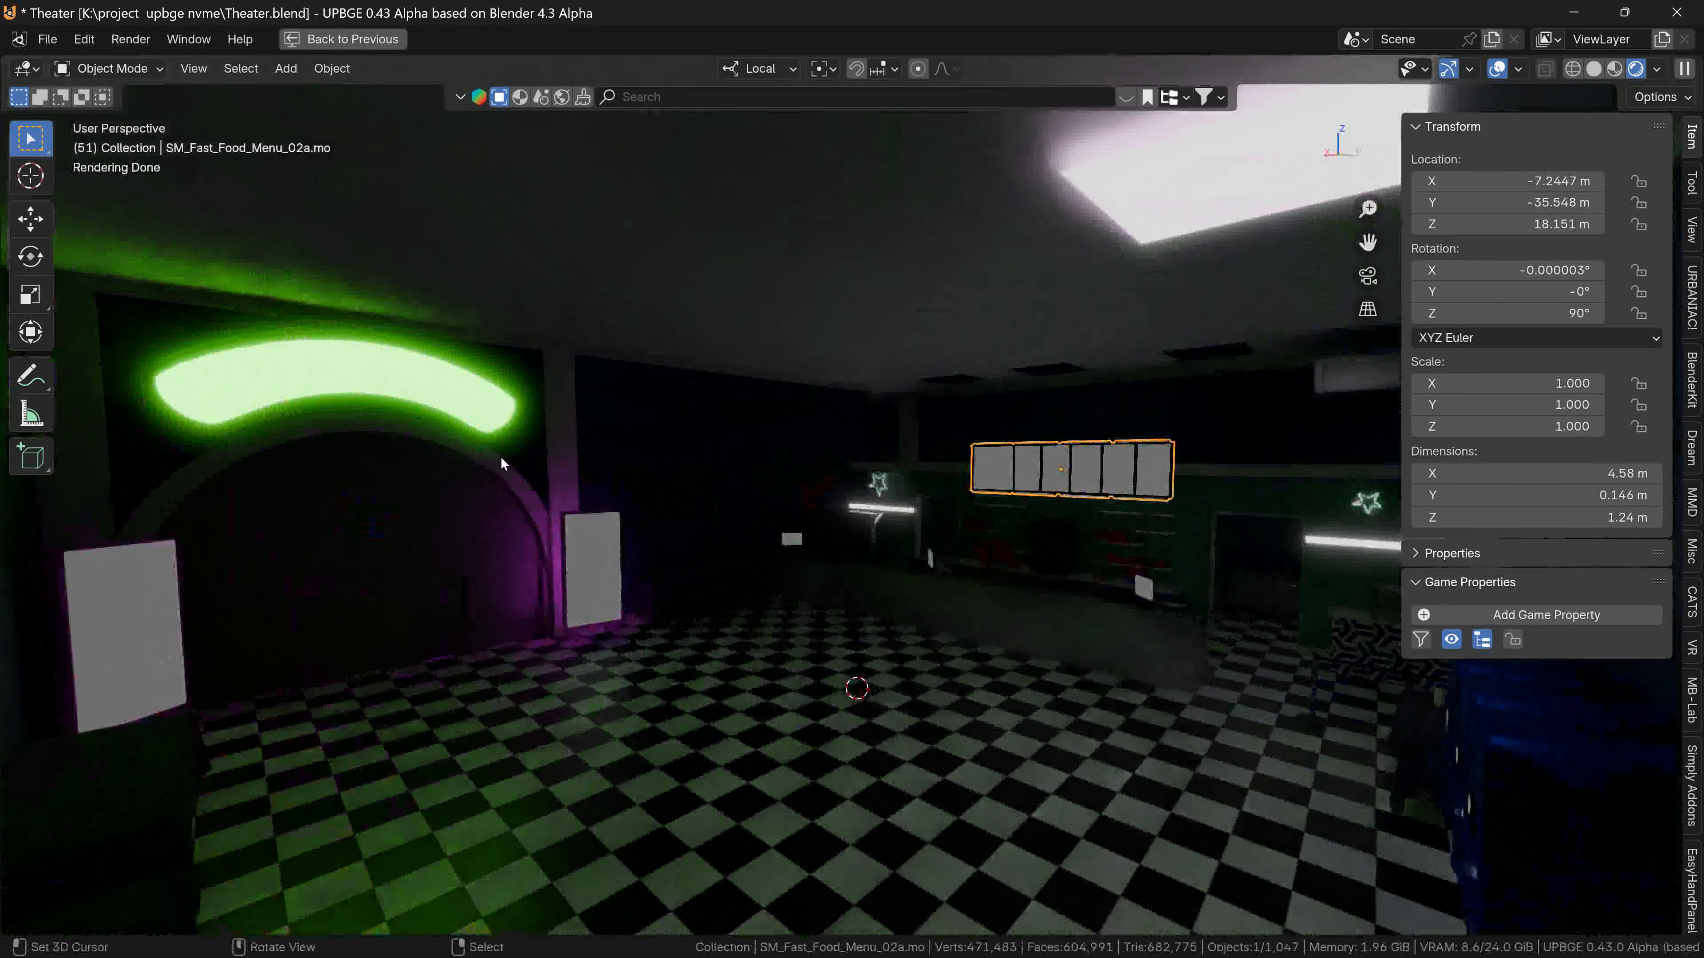
middle_drag(665, 624, 917, 662)
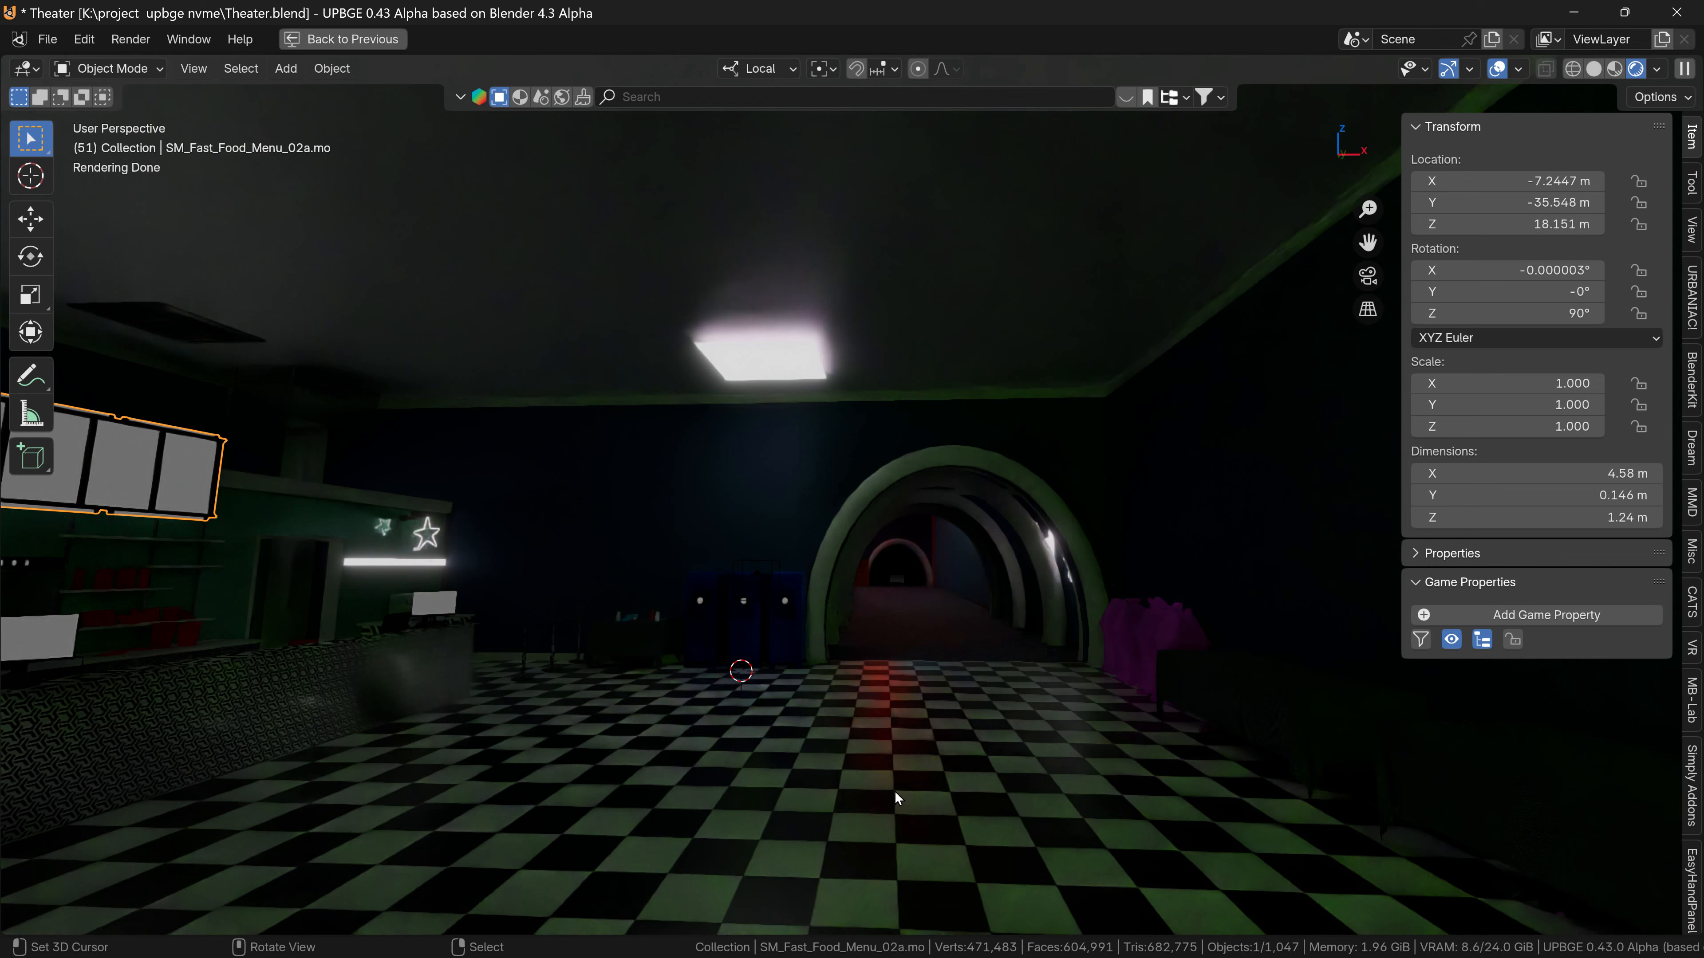
key(ctrl+space)
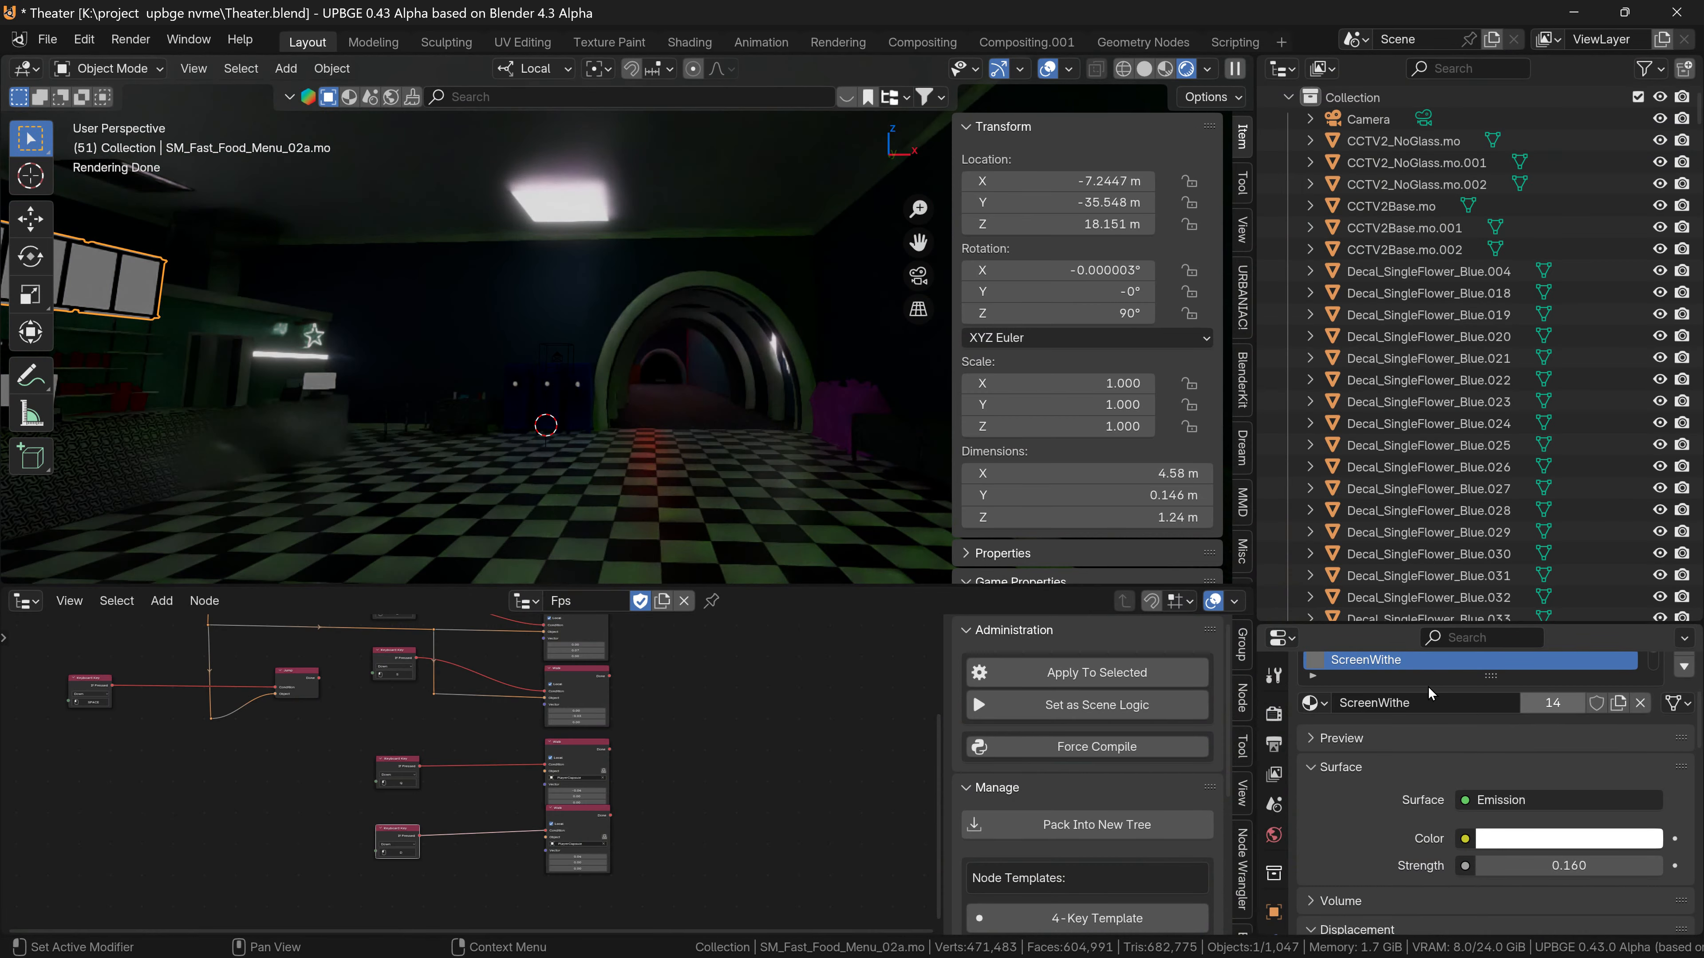
Switch the scene's render engine to EEVEE and view the lobby for comparison.
click(1273, 714)
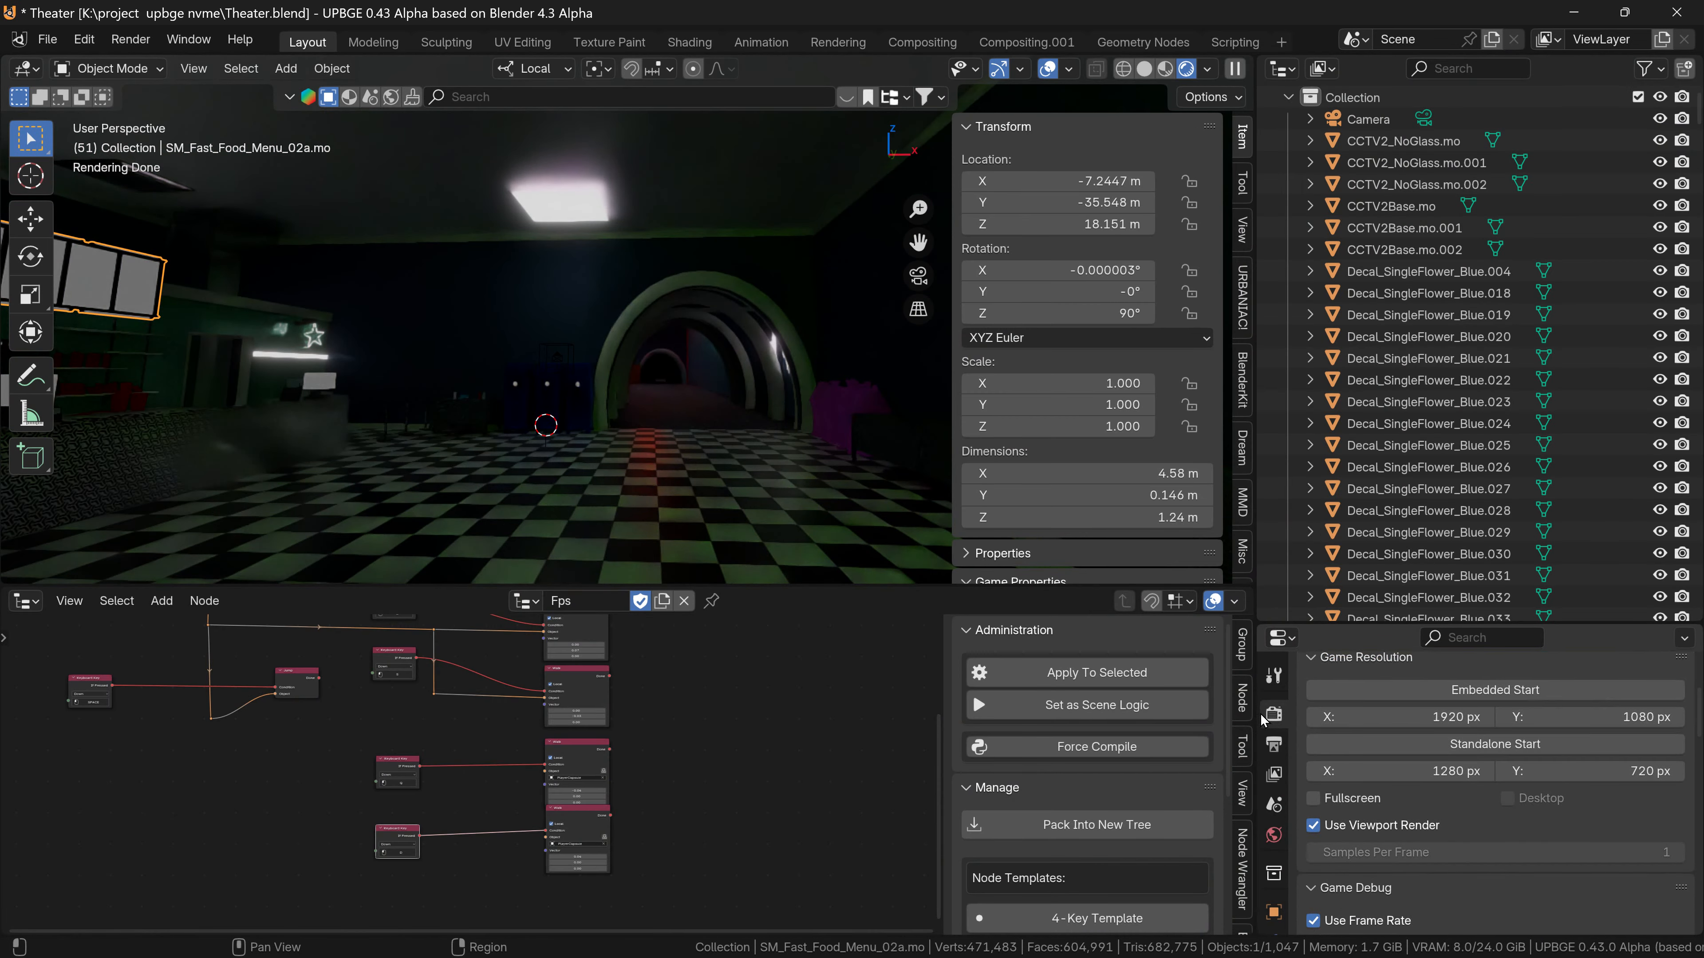
scroll(1437, 736, up, 5)
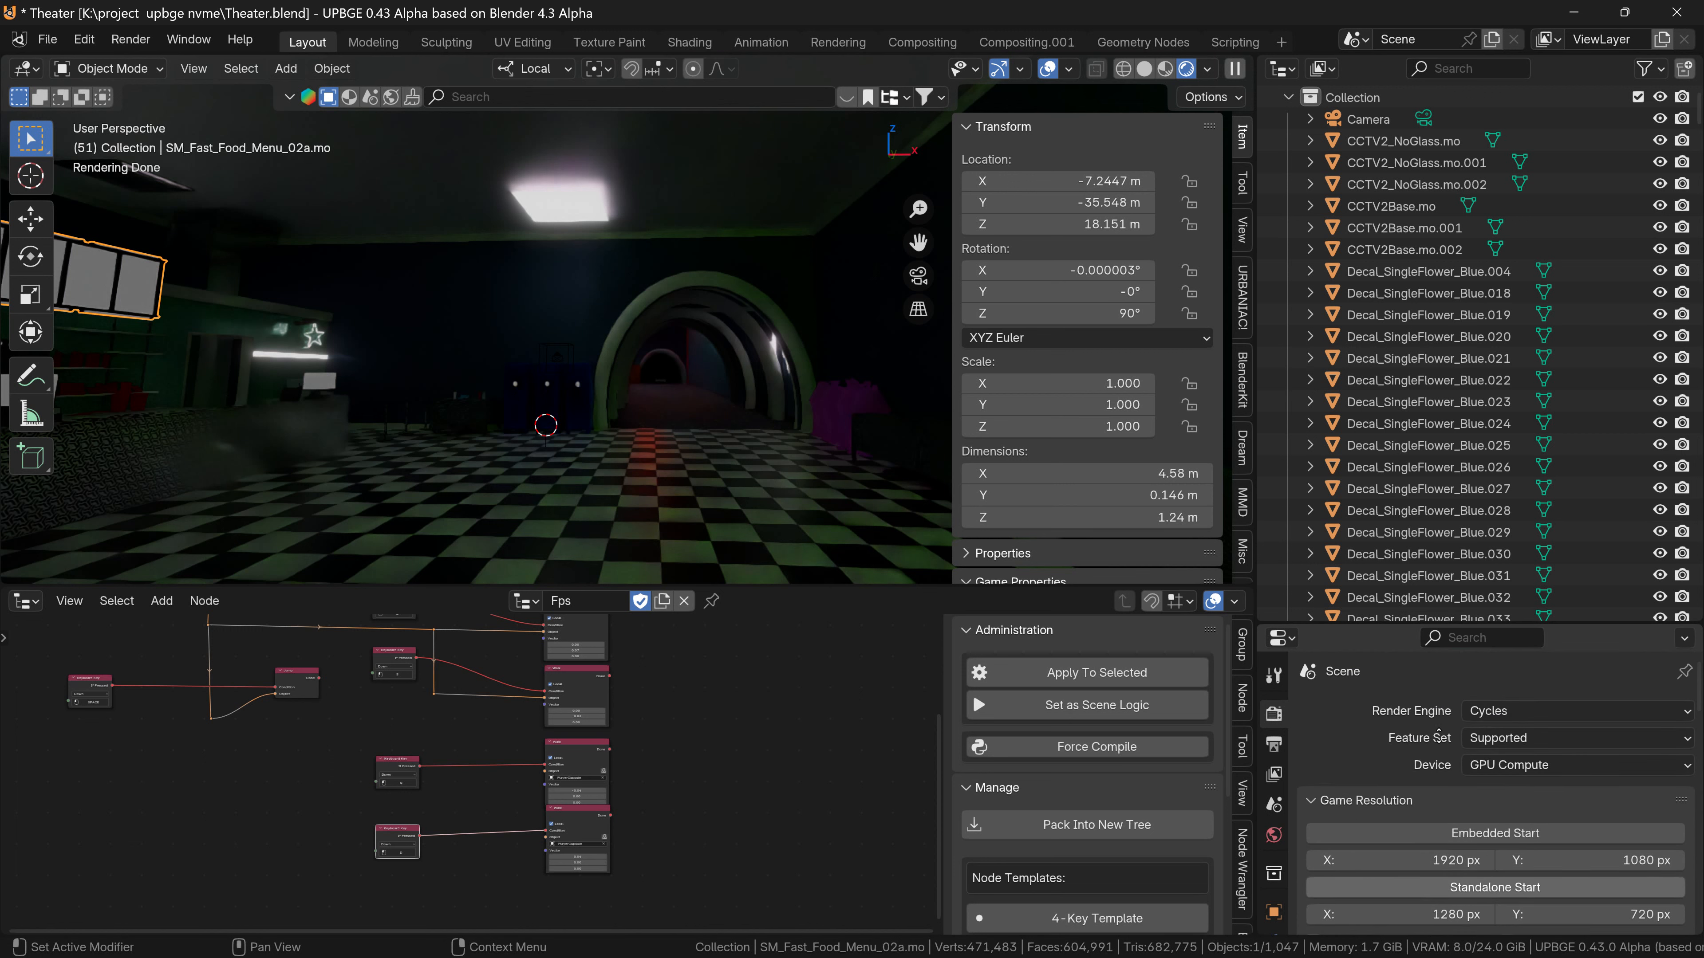
click(1525, 712)
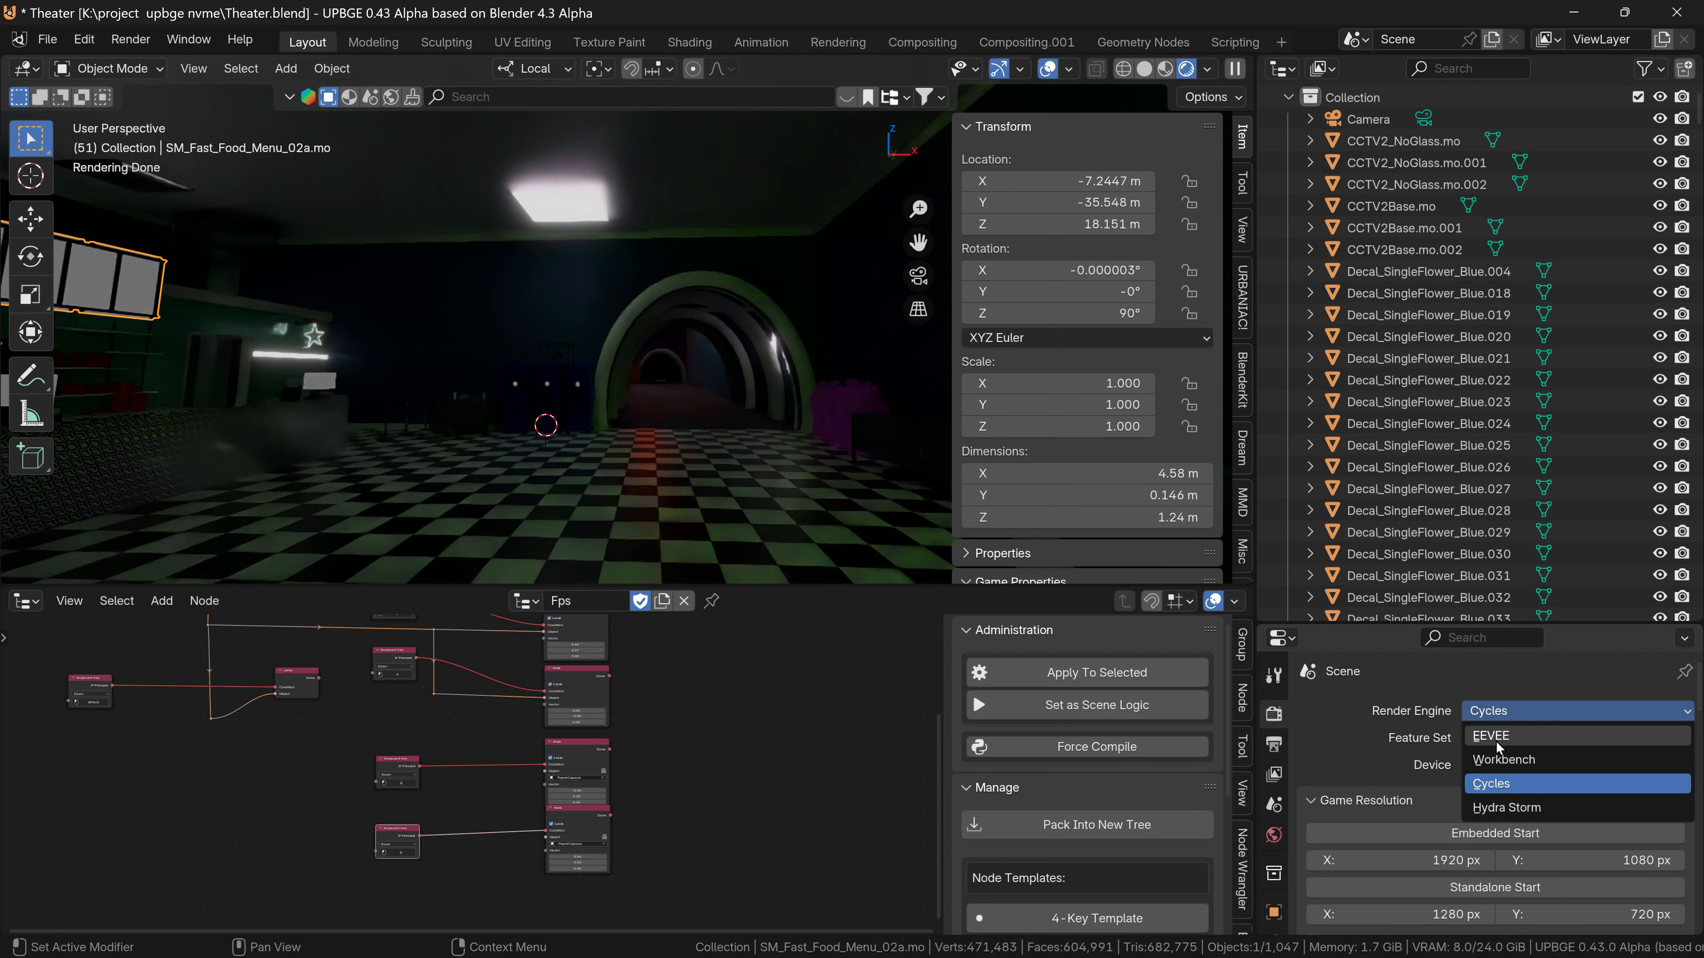
key(e)
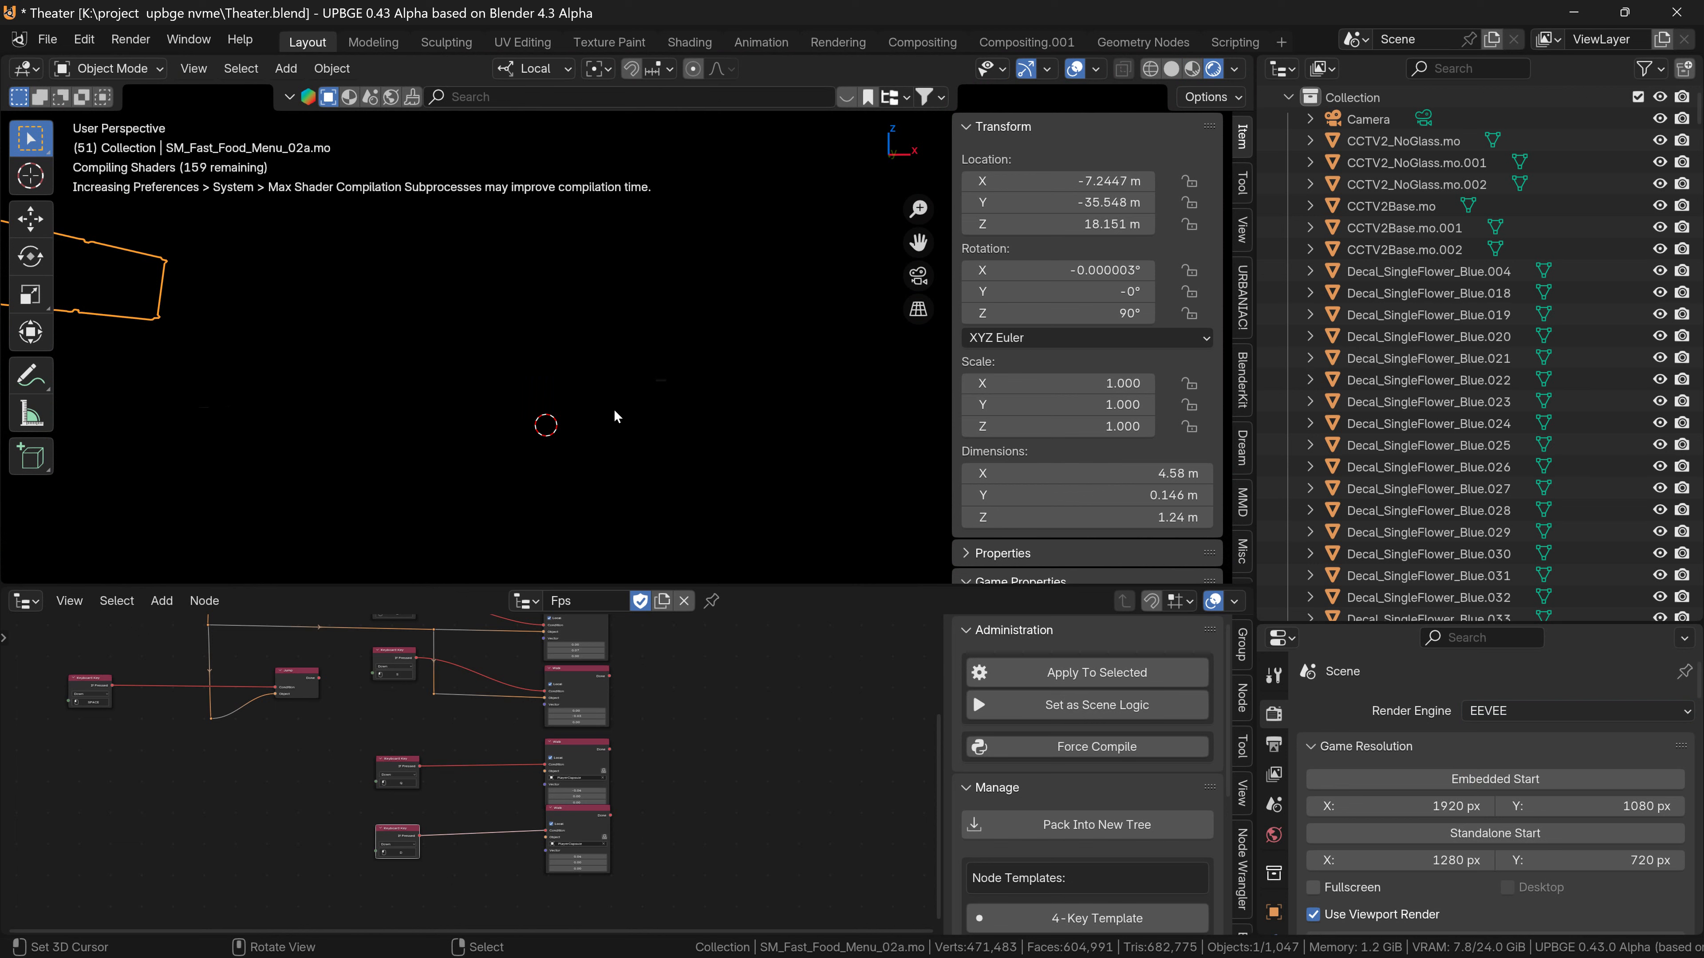
middle_drag(607, 420, 659, 407)
Lower the raytracing Max Roughness and set the Fast GI Approximation method to Global Illumination.
scroll(1325, 672, down, 10)
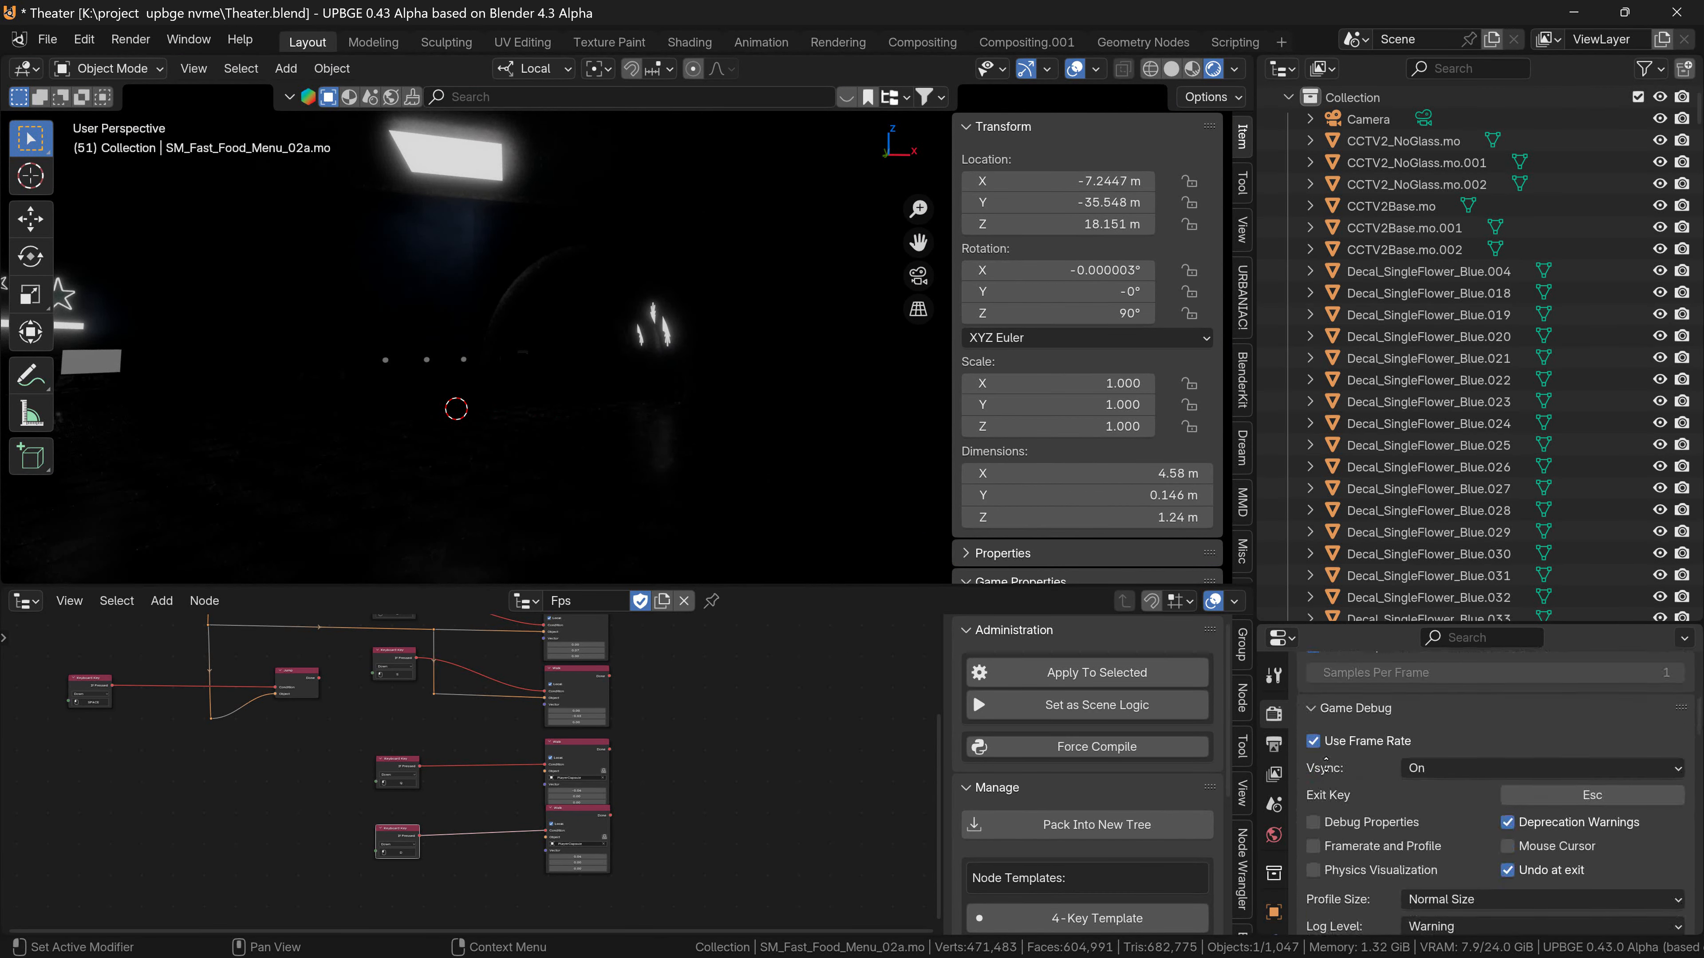
scroll(1325, 662, down, 5)
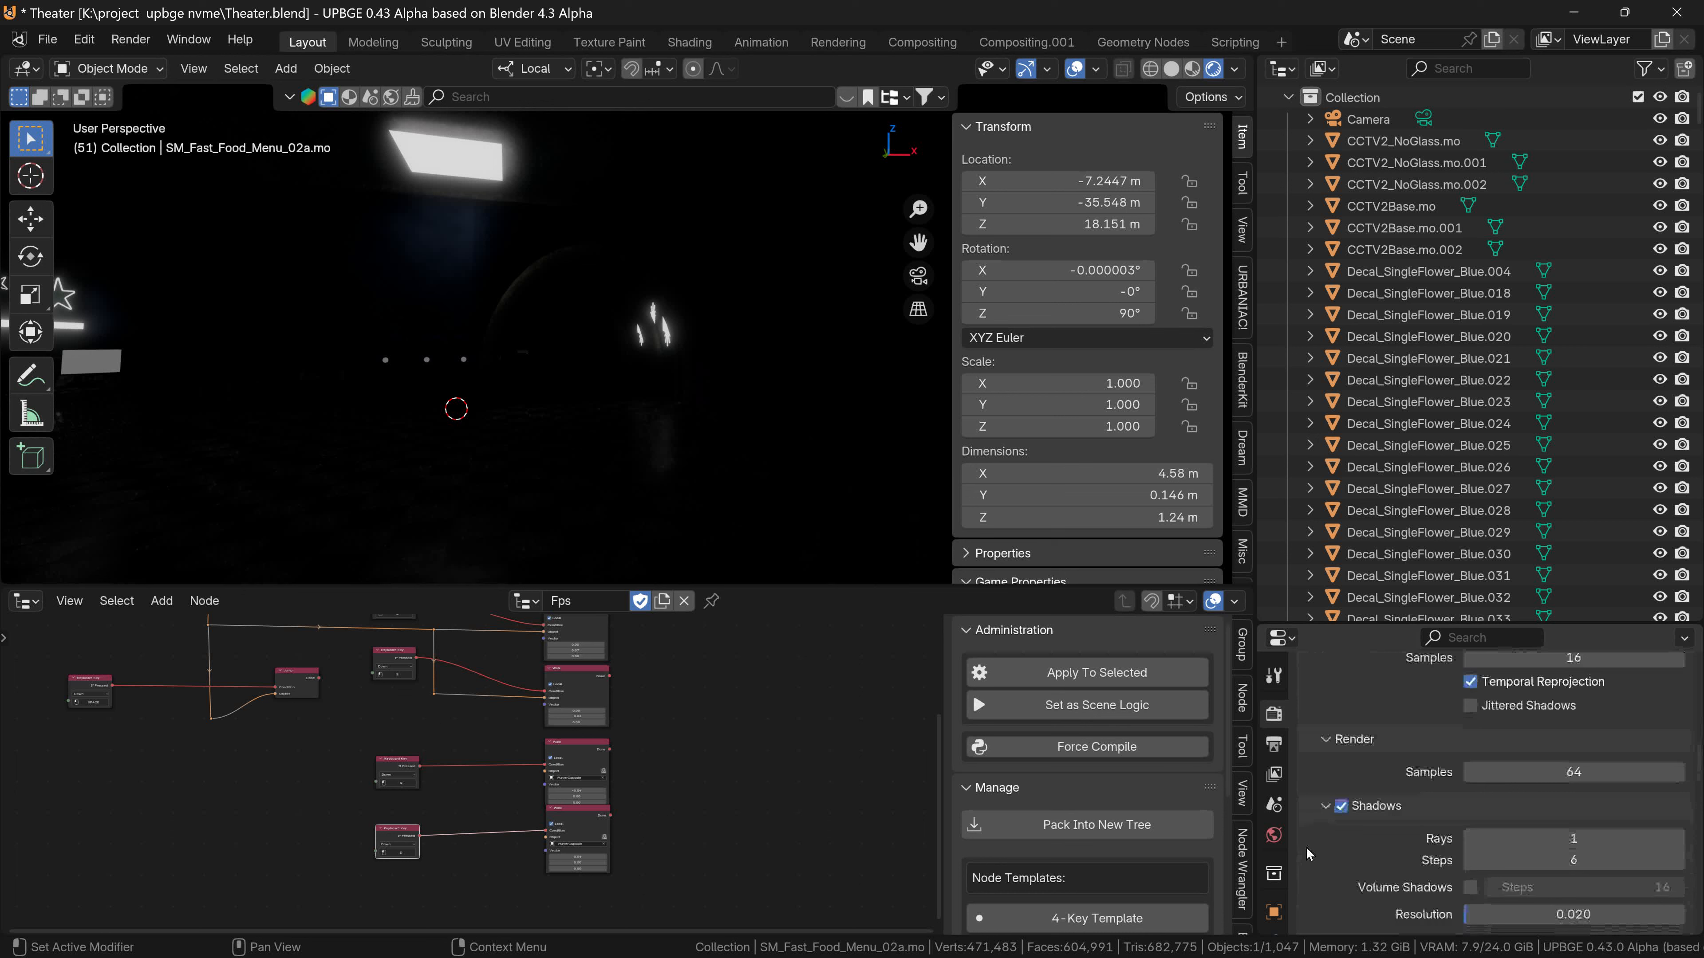
scroll(1368, 880, down, 5)
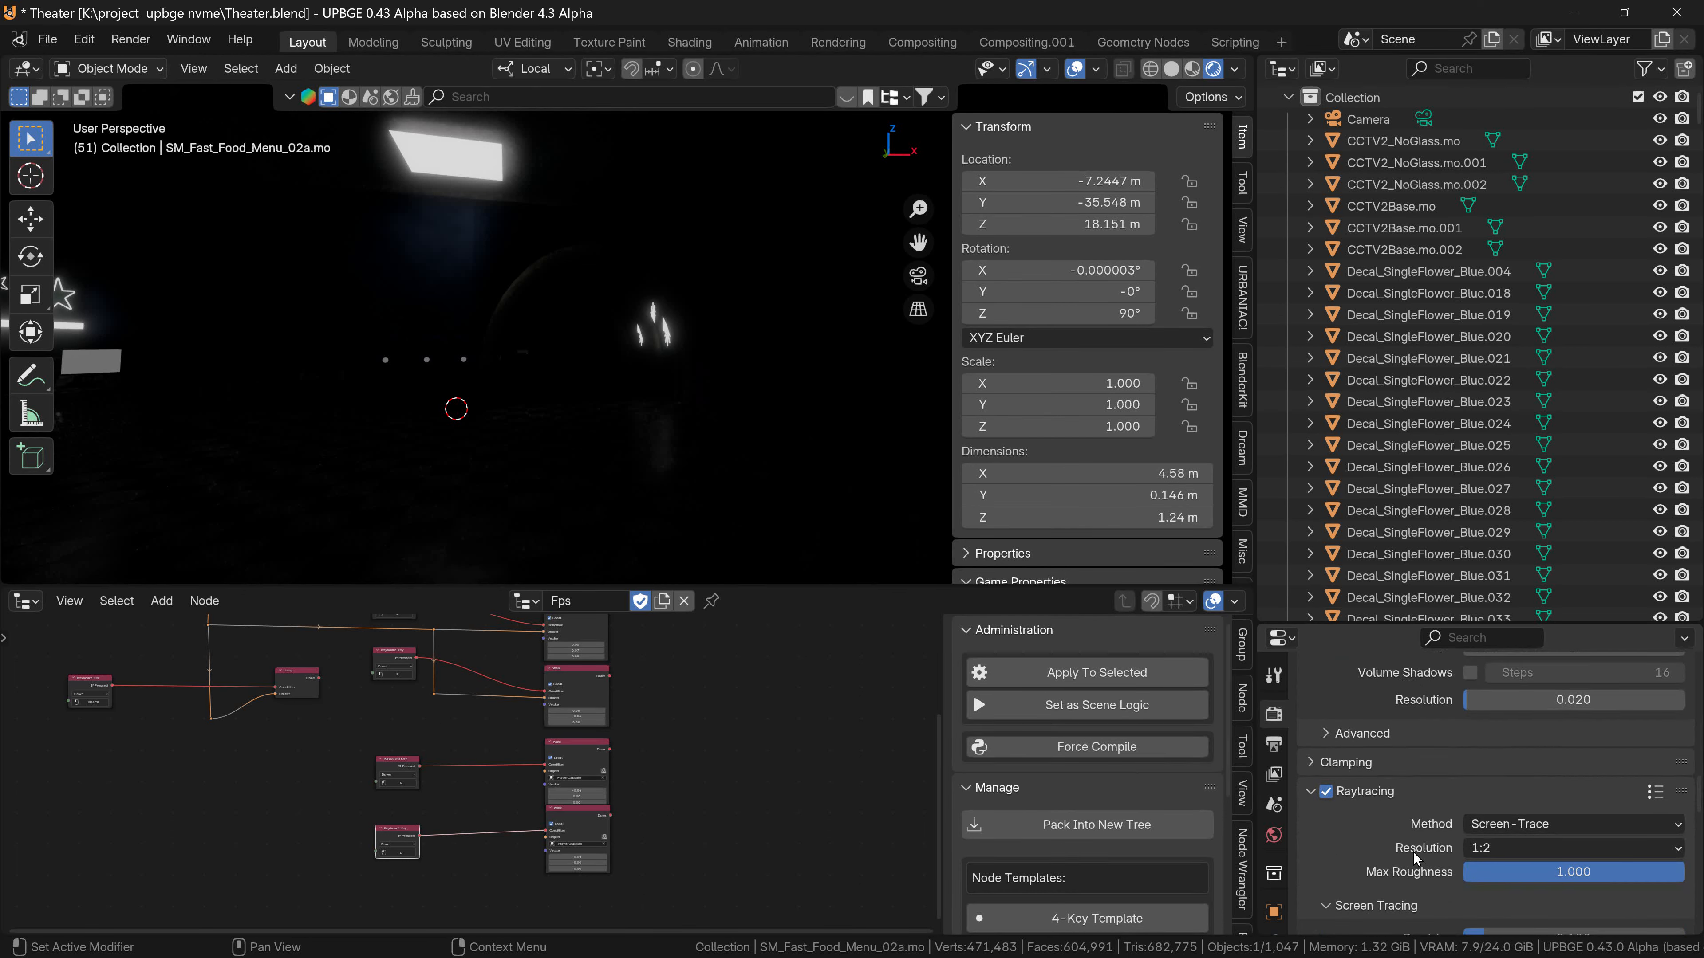
scroll(1416, 857, down, 4)
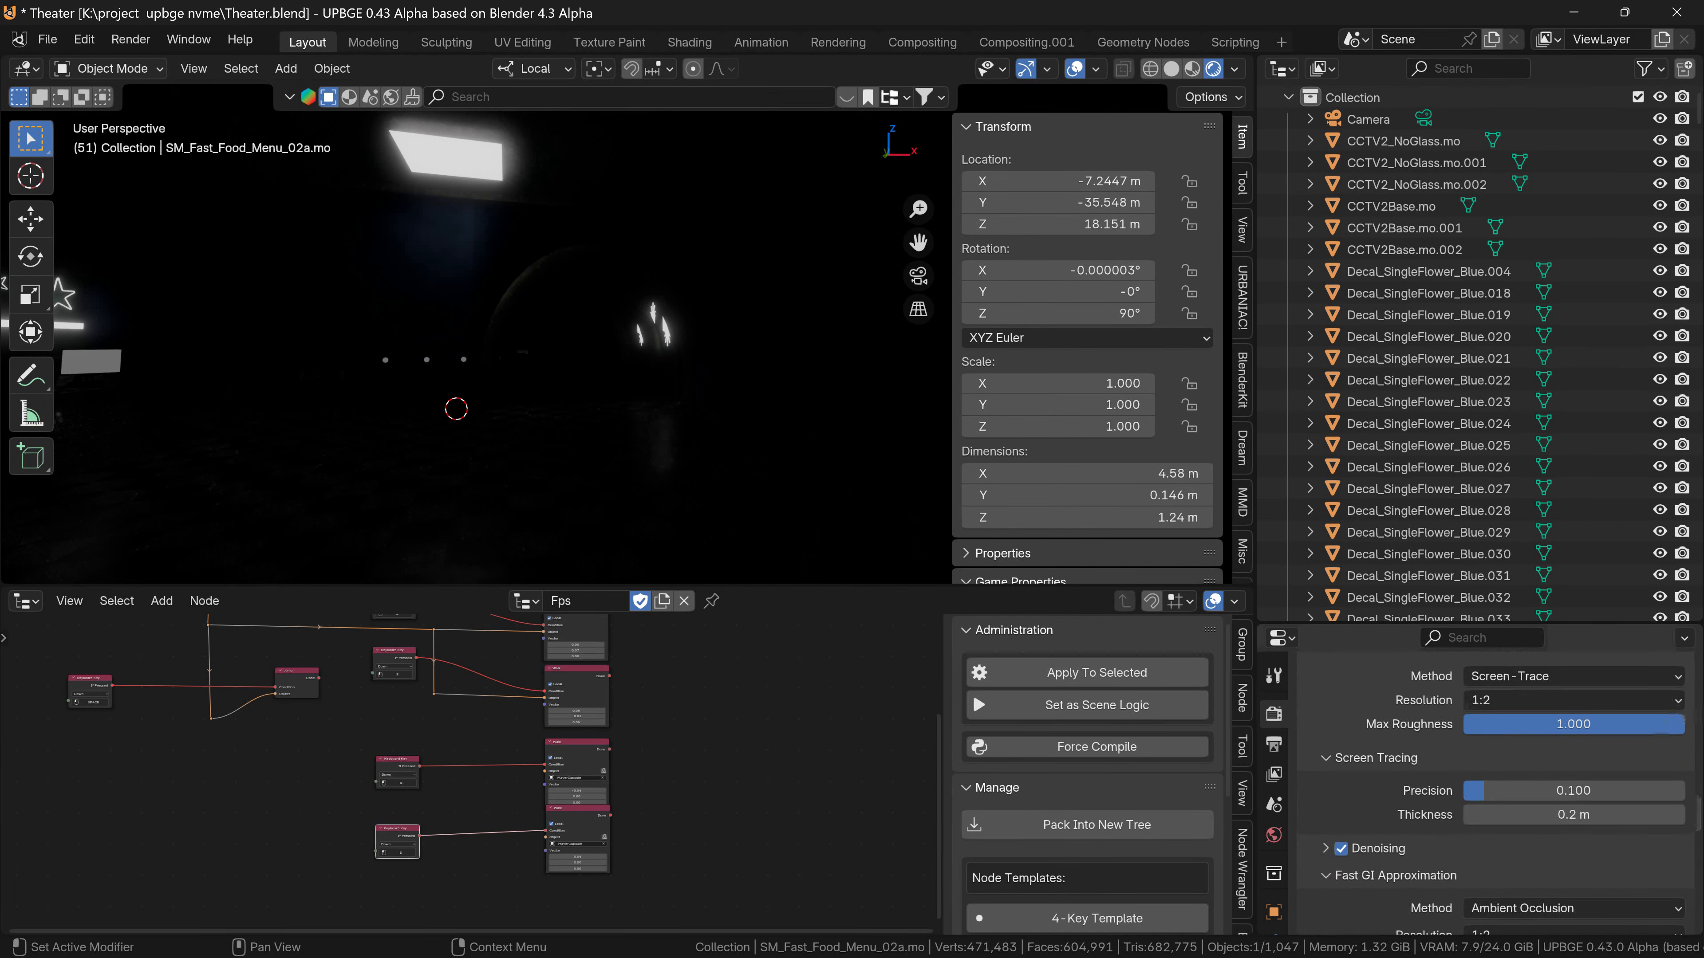
drag(1654, 723, 1595, 723)
scroll(1623, 703, down, 5)
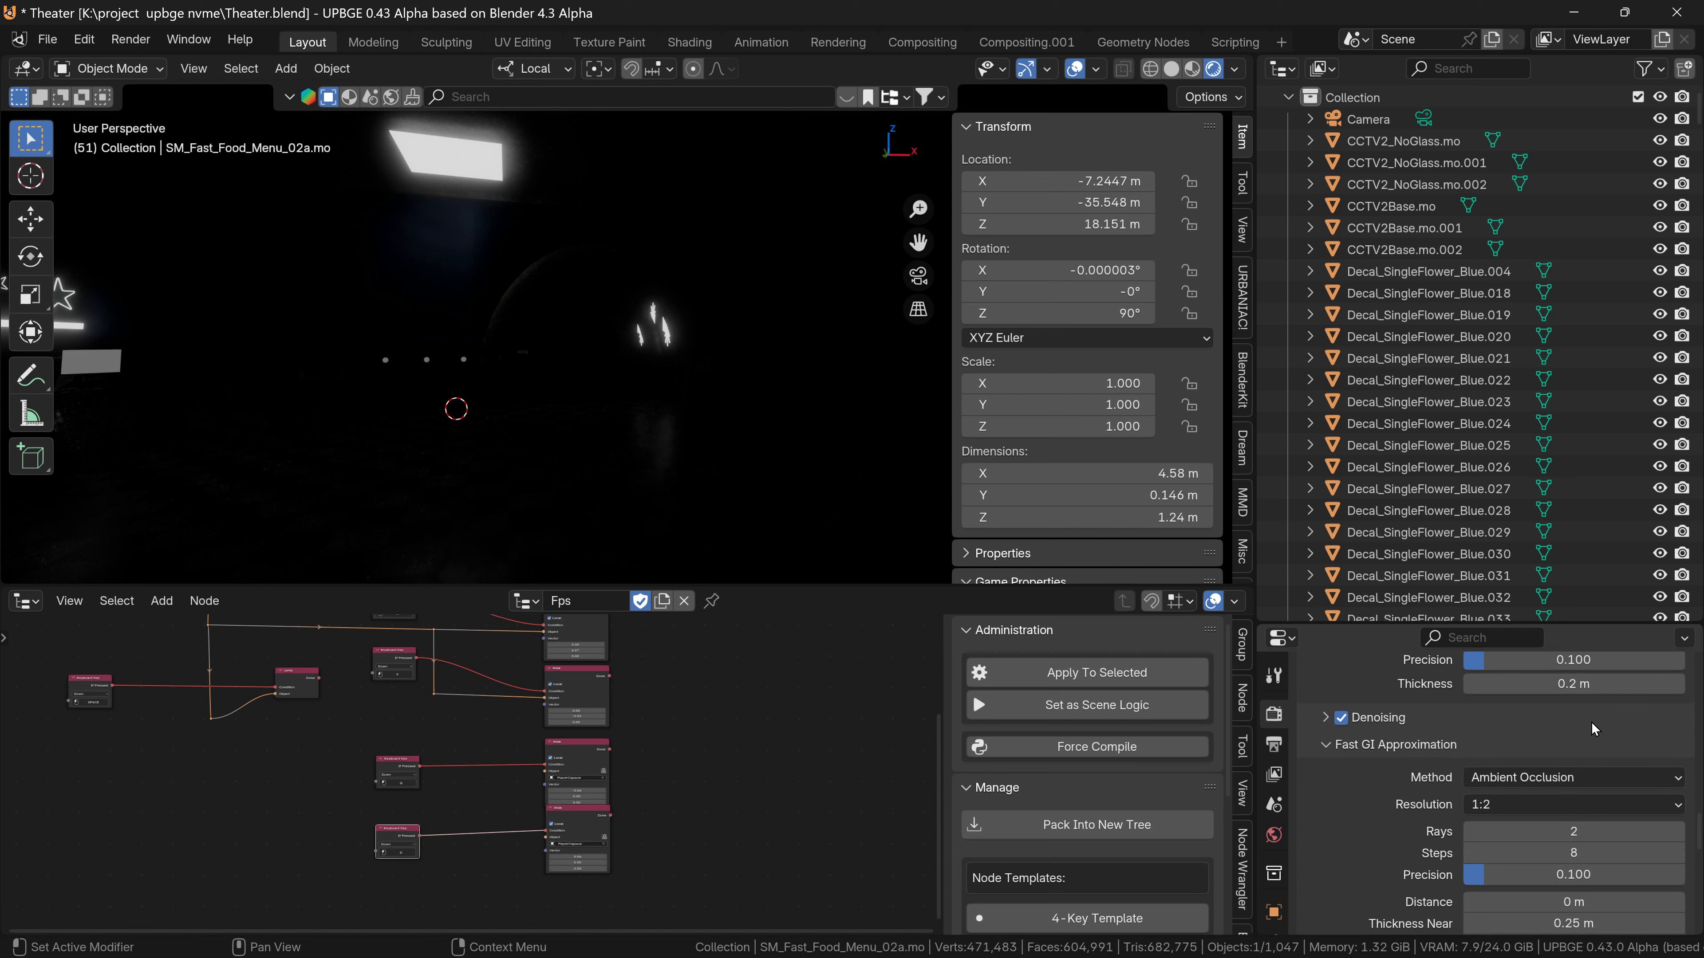
click(1563, 777)
click(1540, 826)
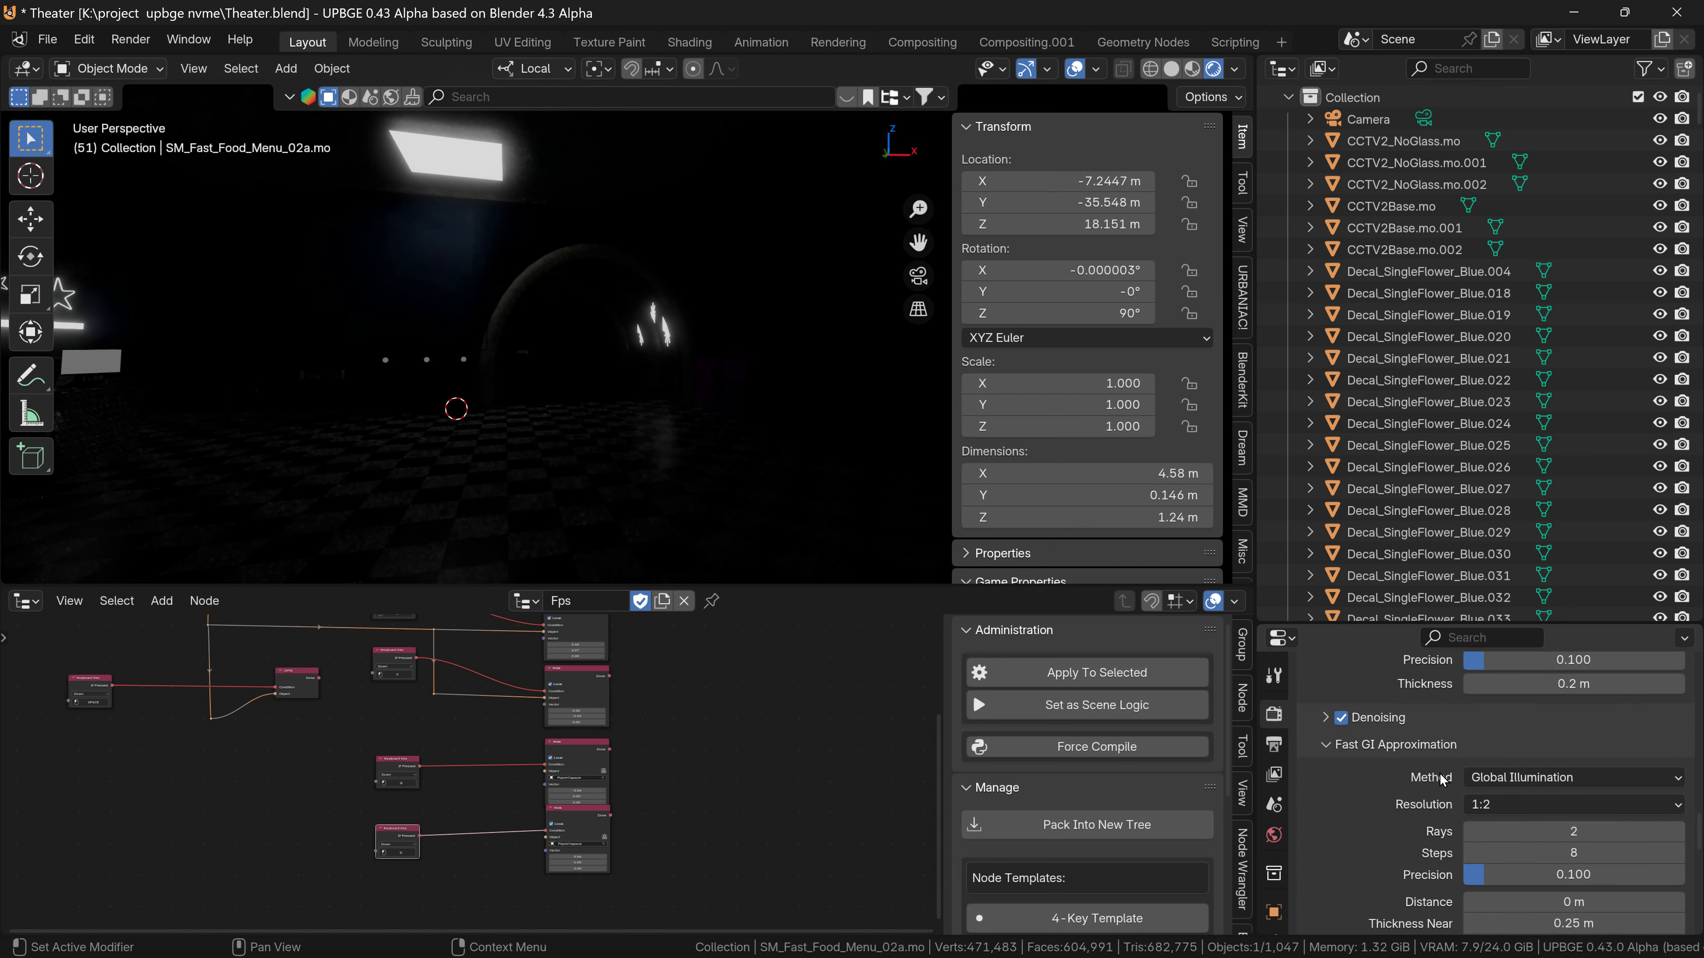
Examine EEVEE's lighting around the green neon arch, the white wall screens and the glowing sun sconces.
middle_drag(703, 380, 798, 296)
click(704, 458)
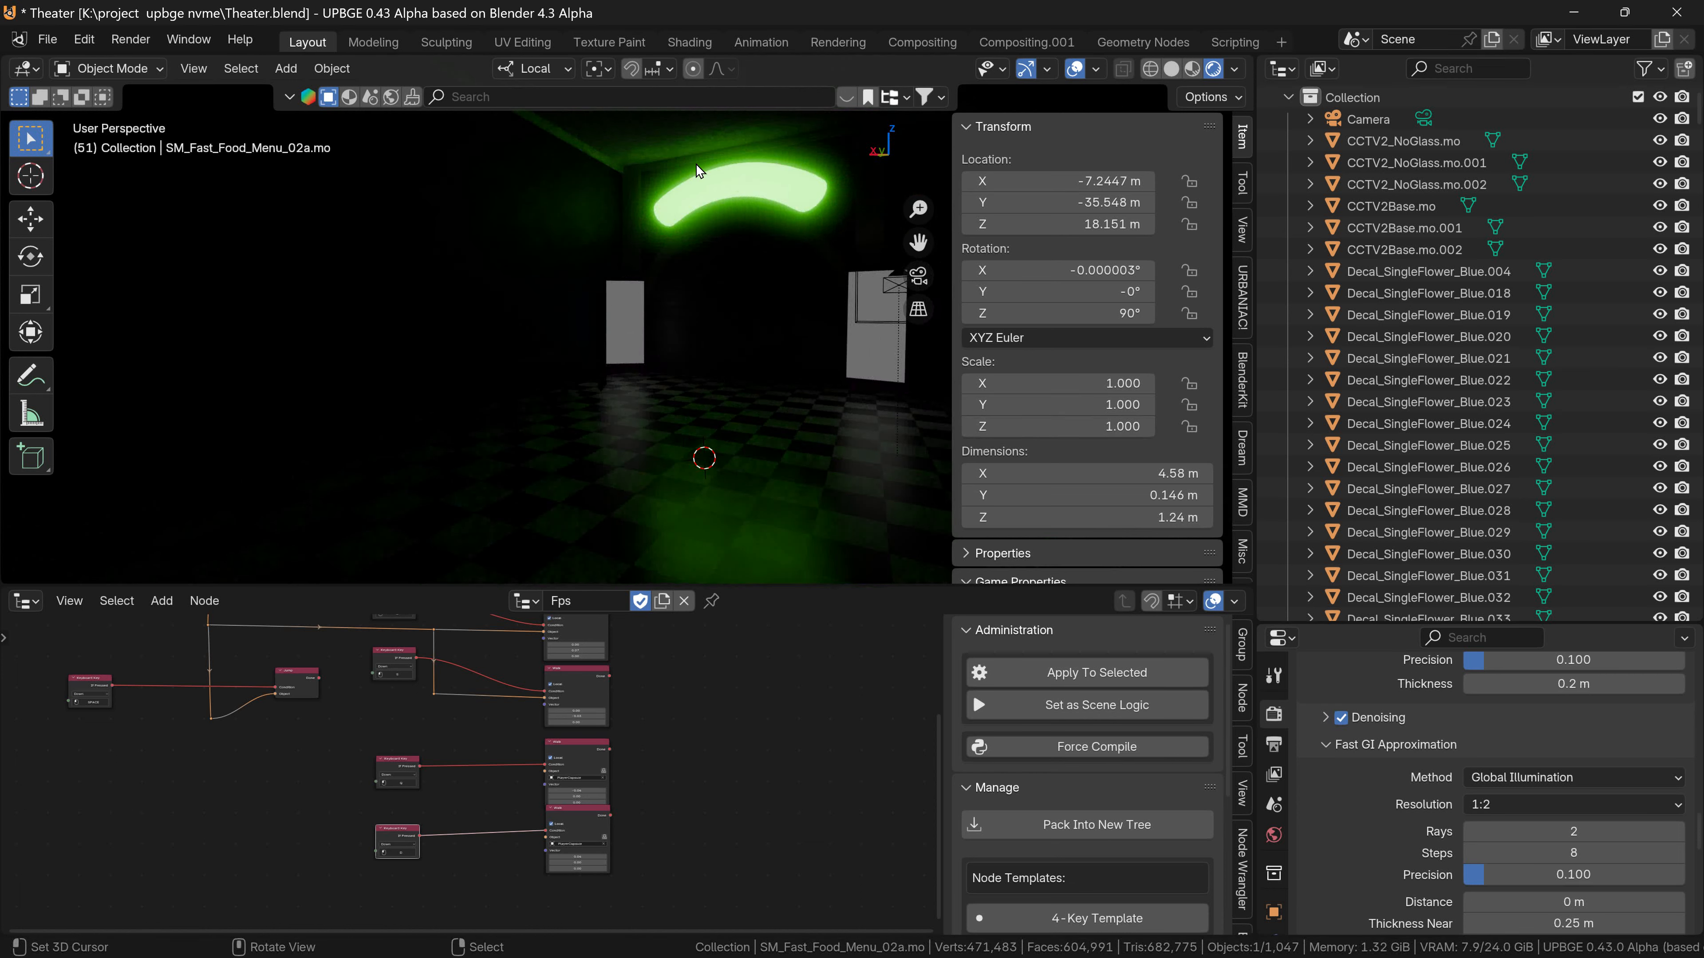
middle_drag(547, 319, 805, 423)
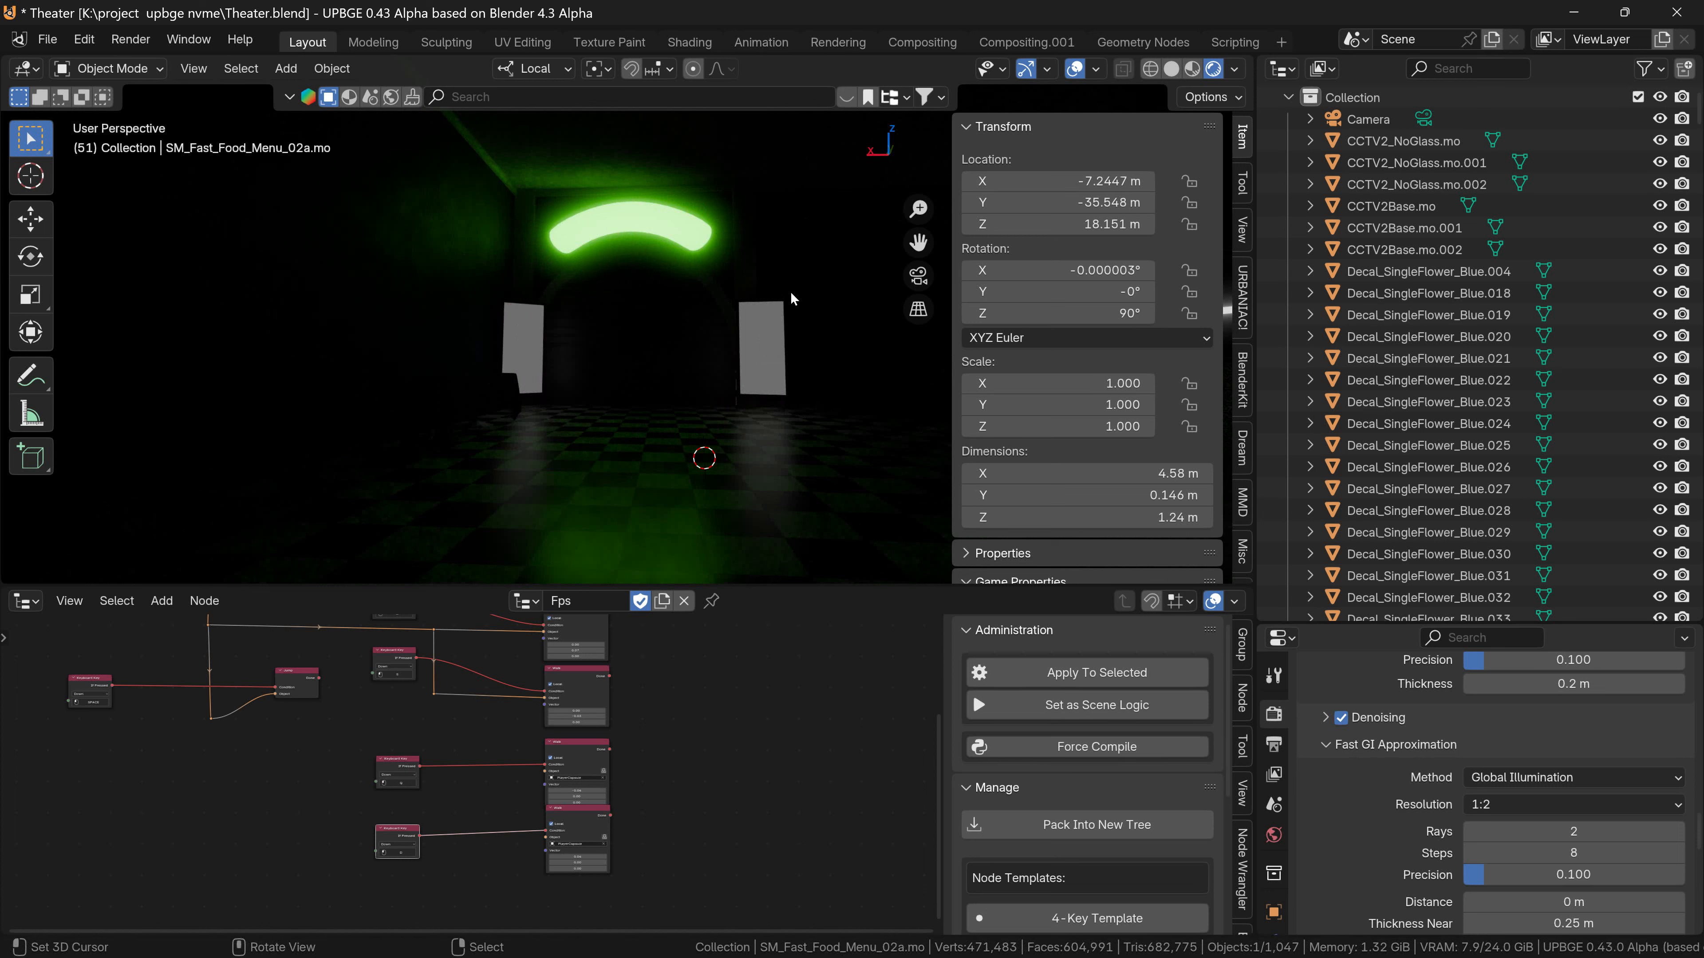
middle_drag(584, 371, 706, 293)
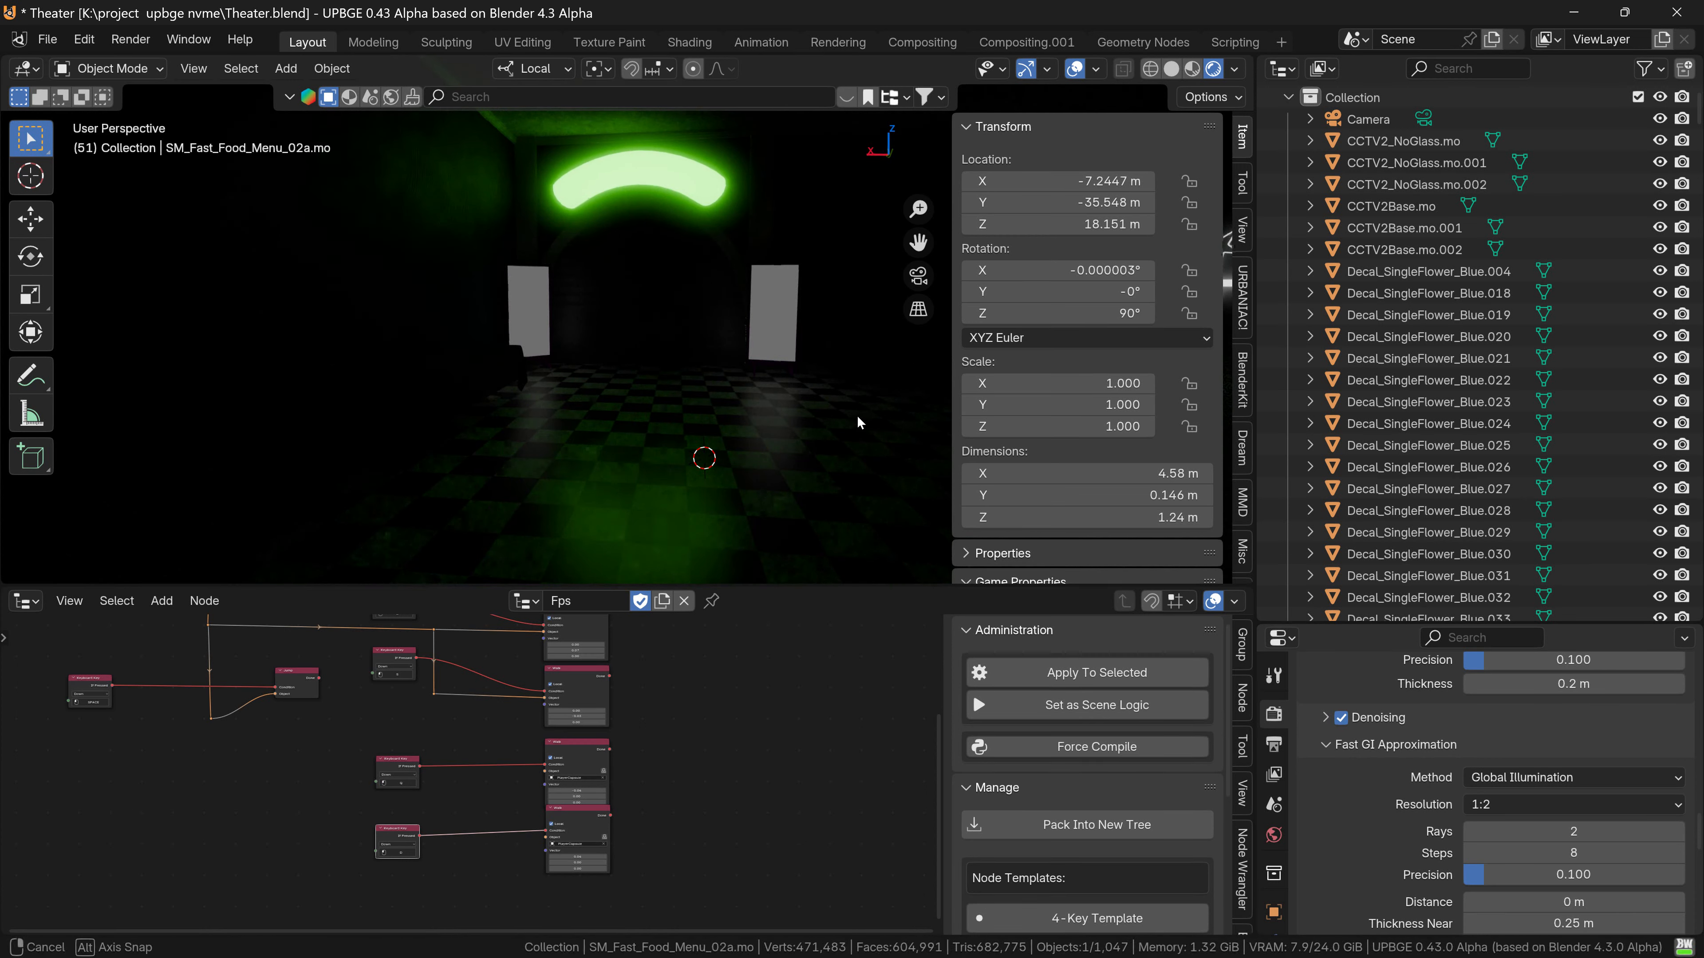
middle_drag(781, 443, 595, 452)
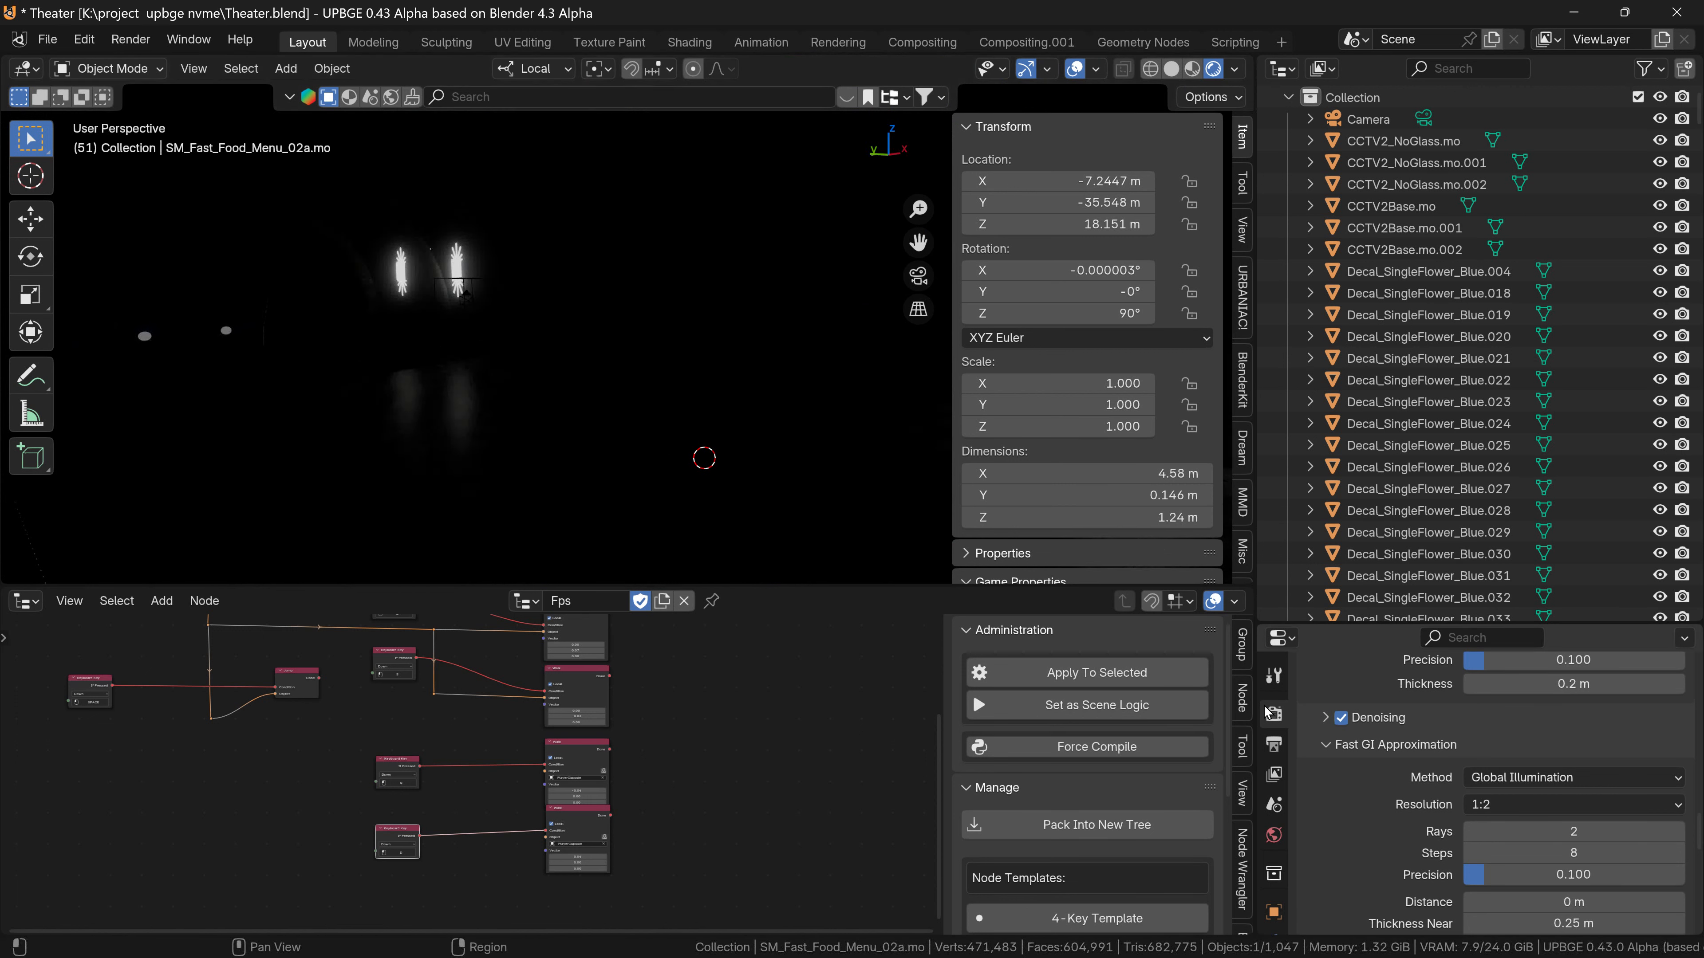
Switch the scene's render engine back to Cycles and view the lobby facing the tunnel arch.
scroll(1366, 706, up, 15)
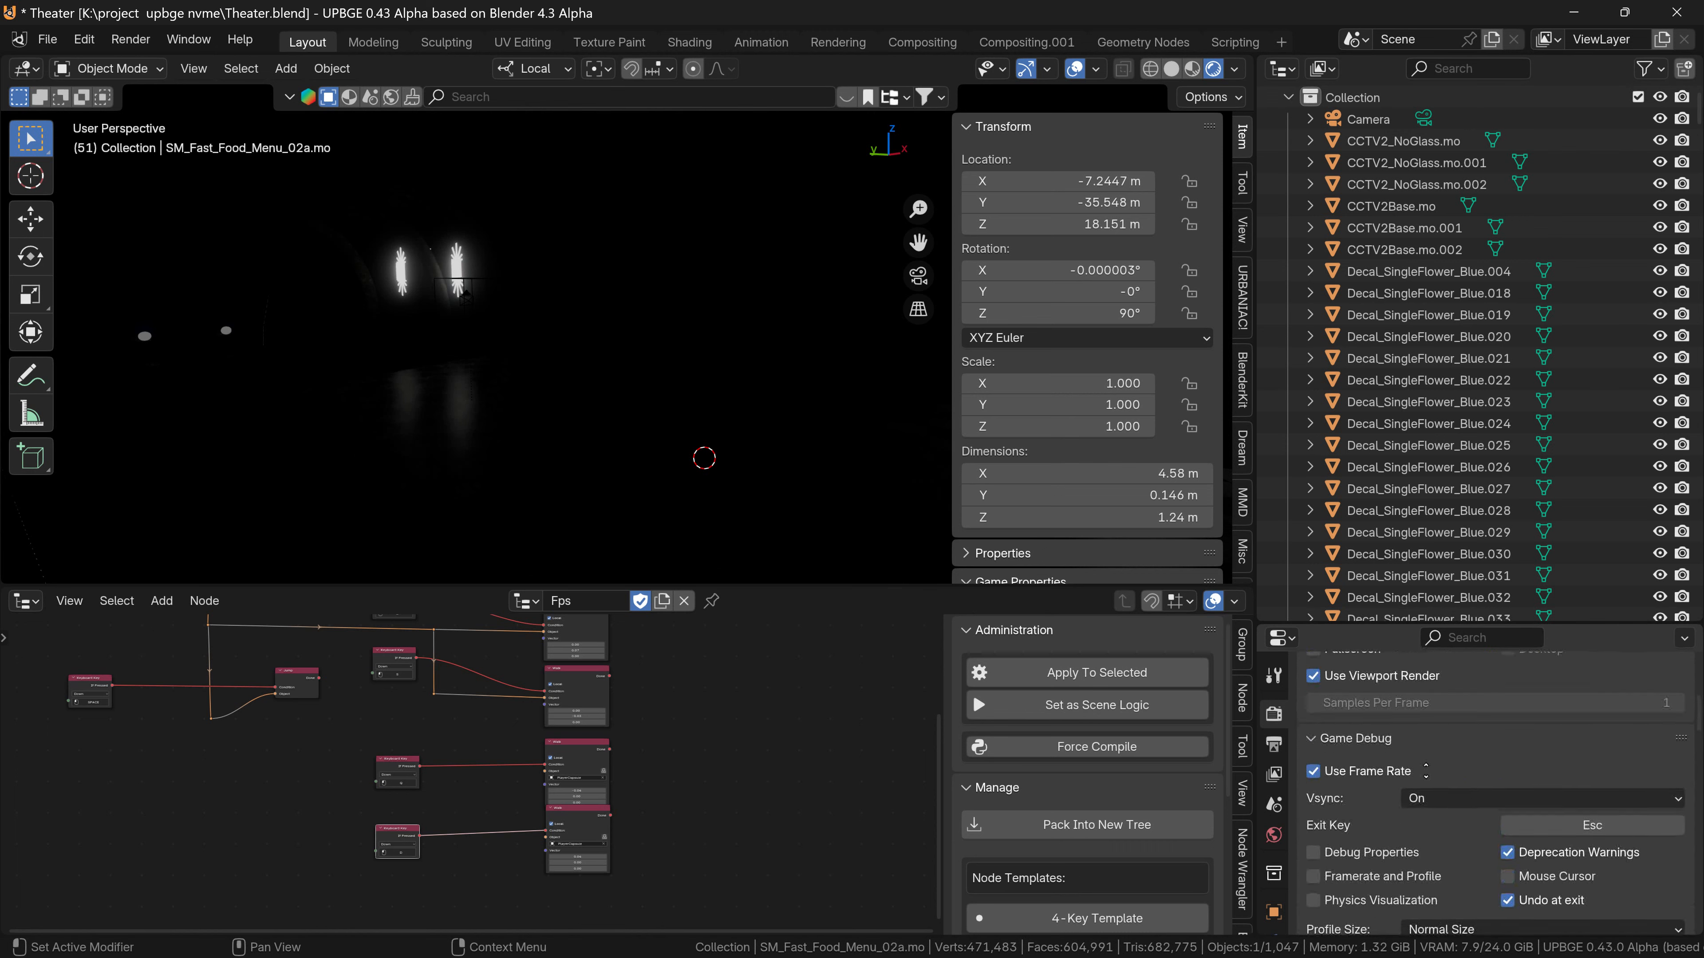
scroll(1476, 738, up, 4)
click(1524, 713)
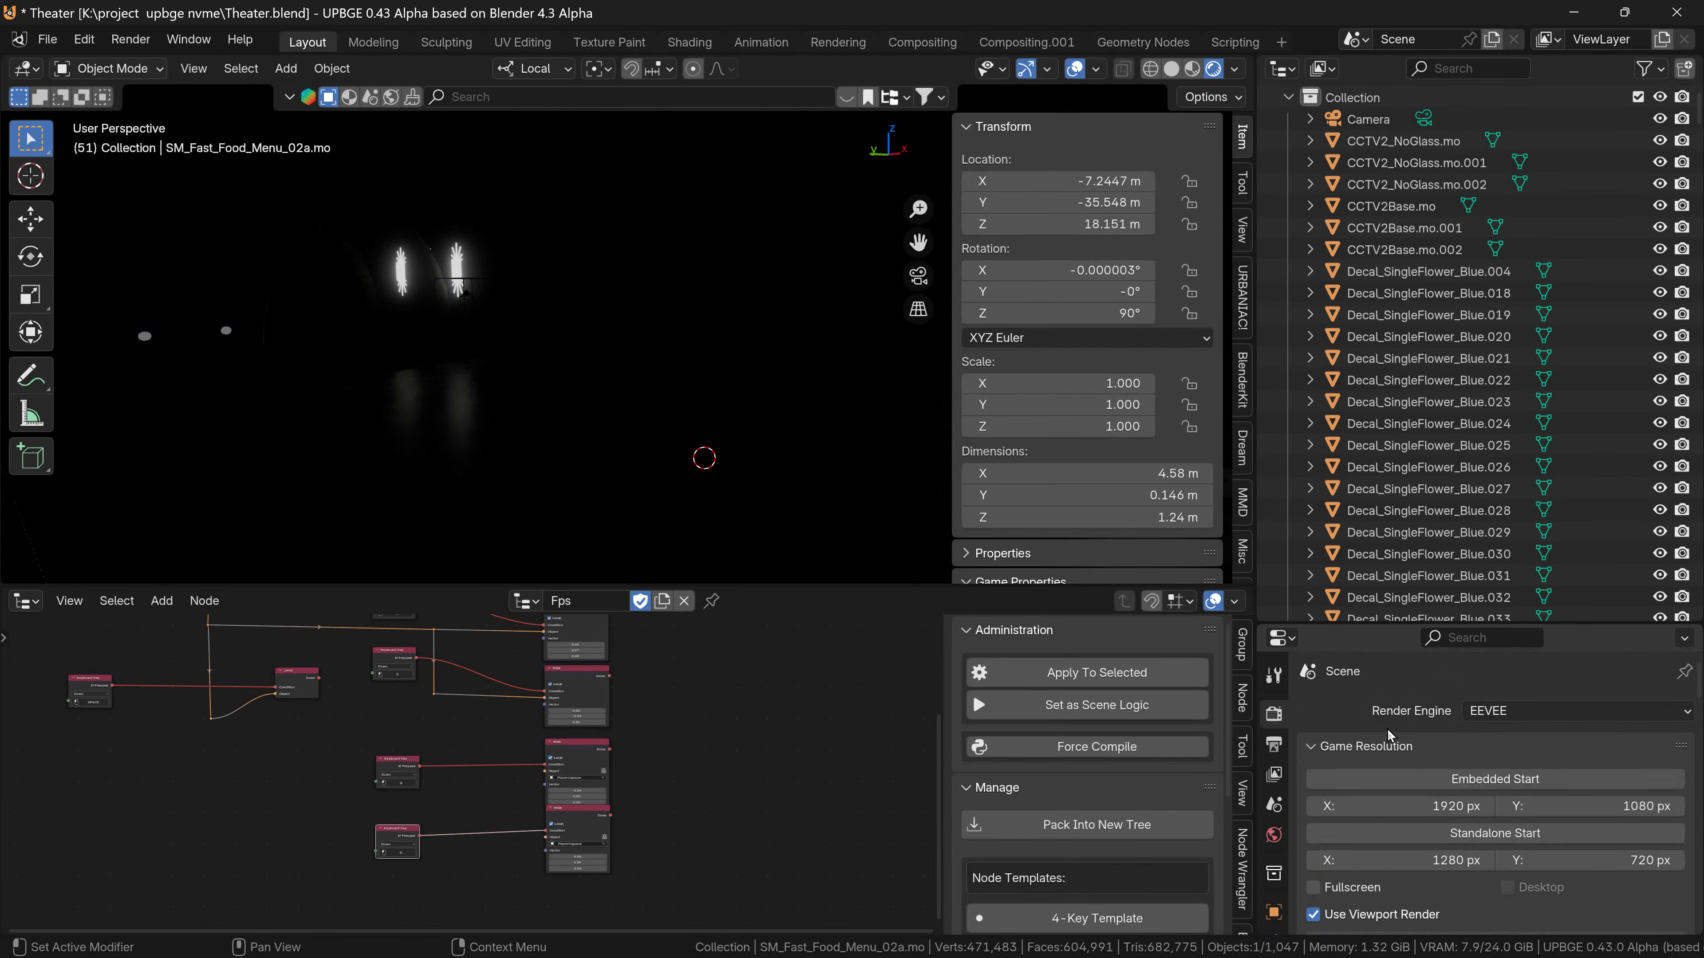
middle_drag(651, 474, 625, 486)
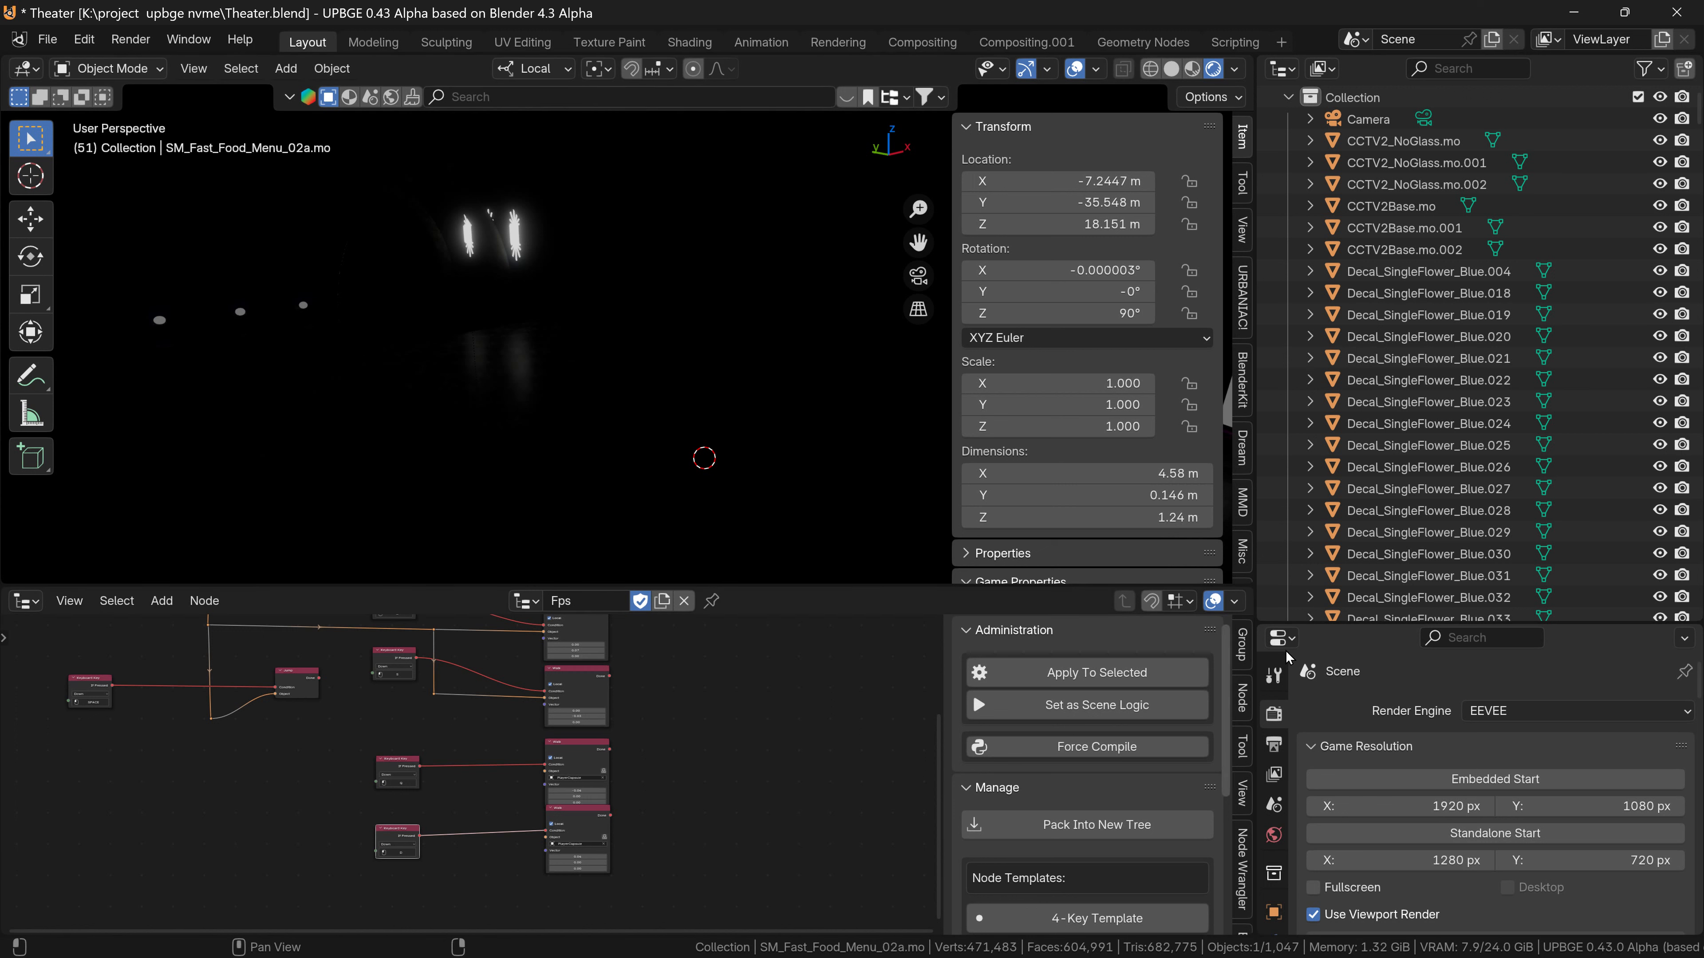
click(1532, 718)
click(1488, 782)
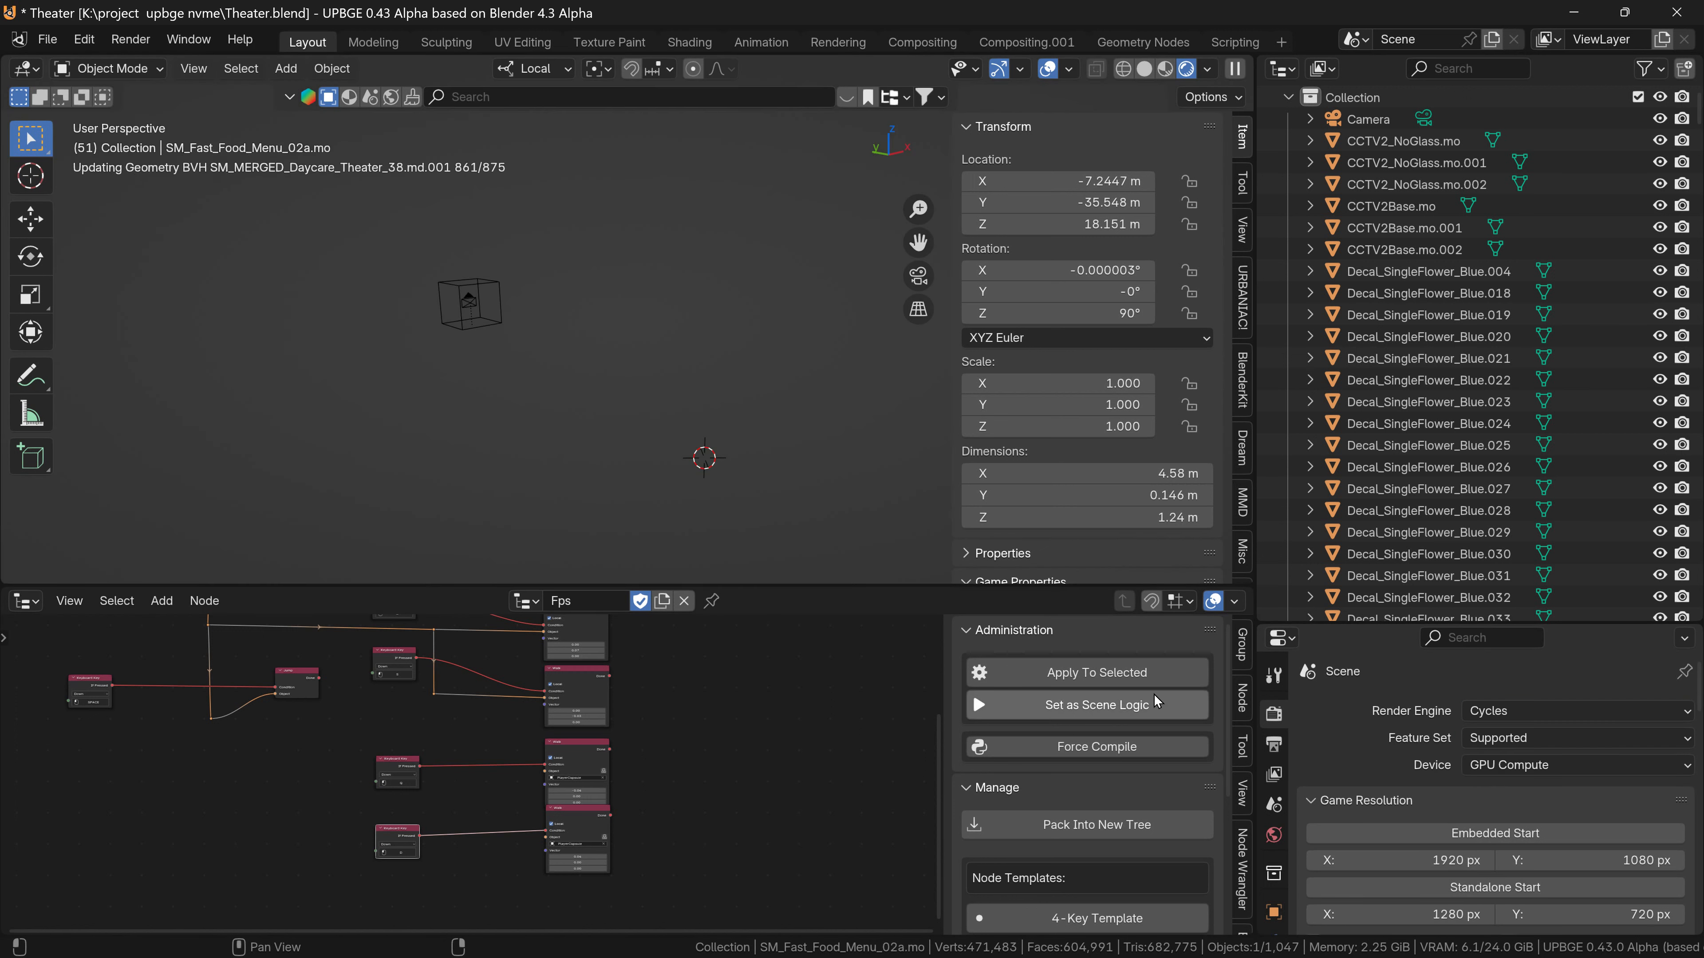
middle_drag(723, 397, 685, 384)
middle_drag(549, 432, 703, 425)
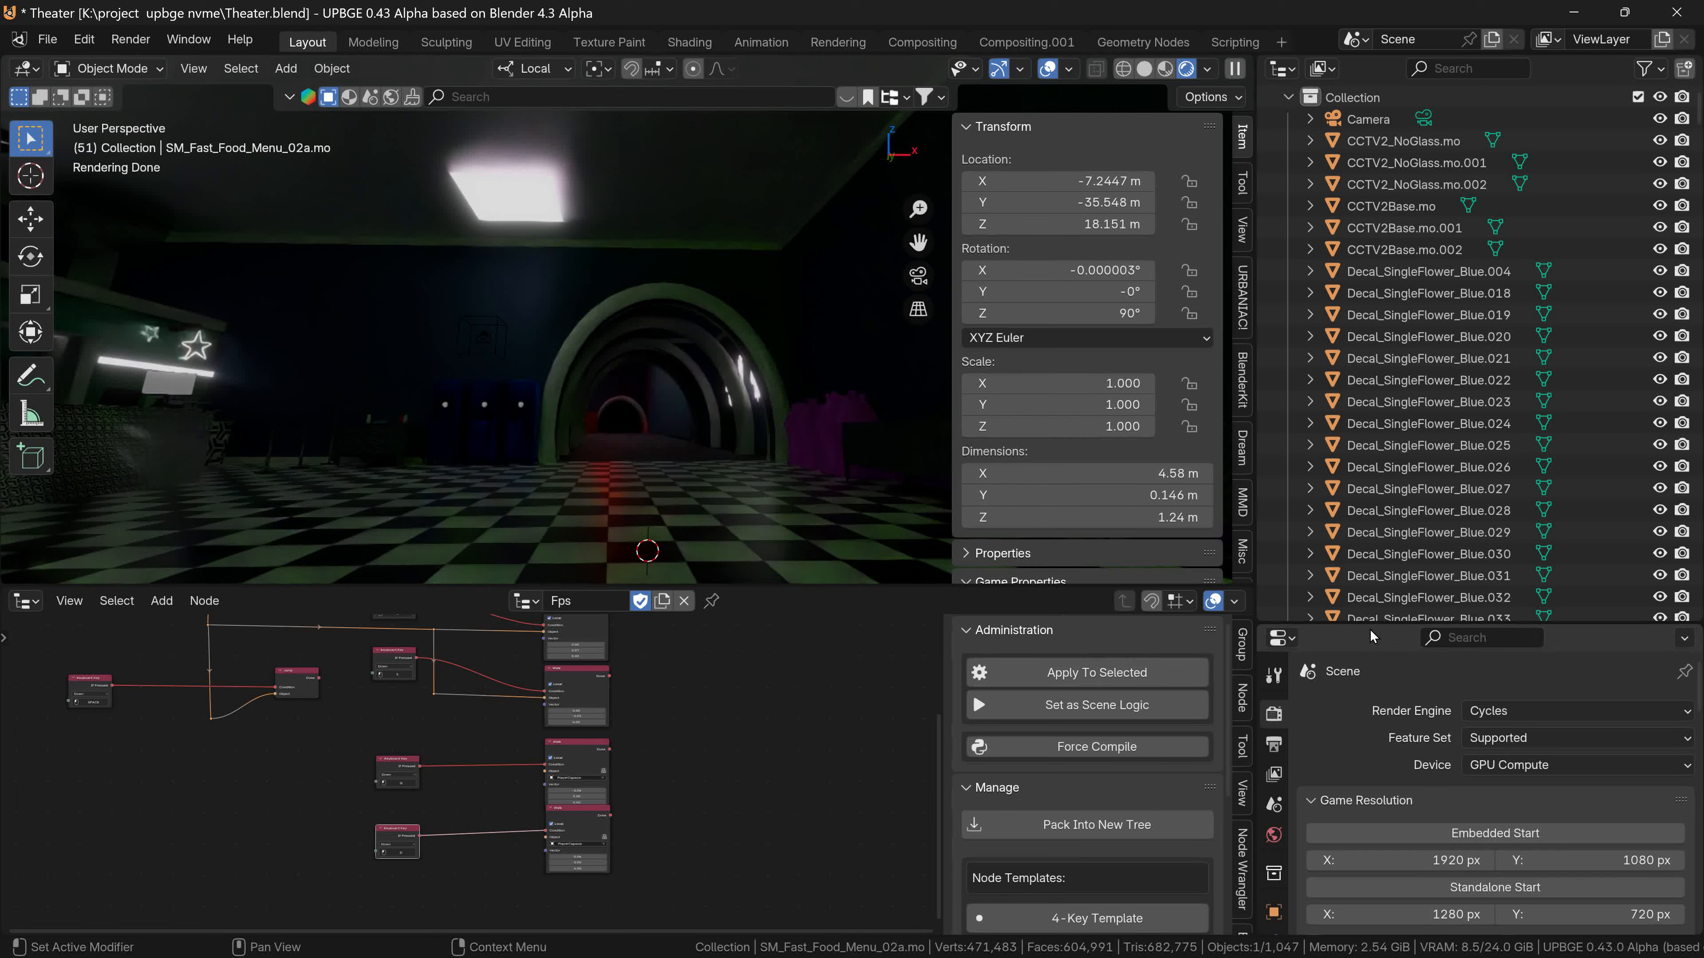
Enlarge the render properties area and set the viewport Pixel Size in the Performance settings to 2×.
drag(1395, 622, 1398, 381)
scroll(1400, 531, down, 5)
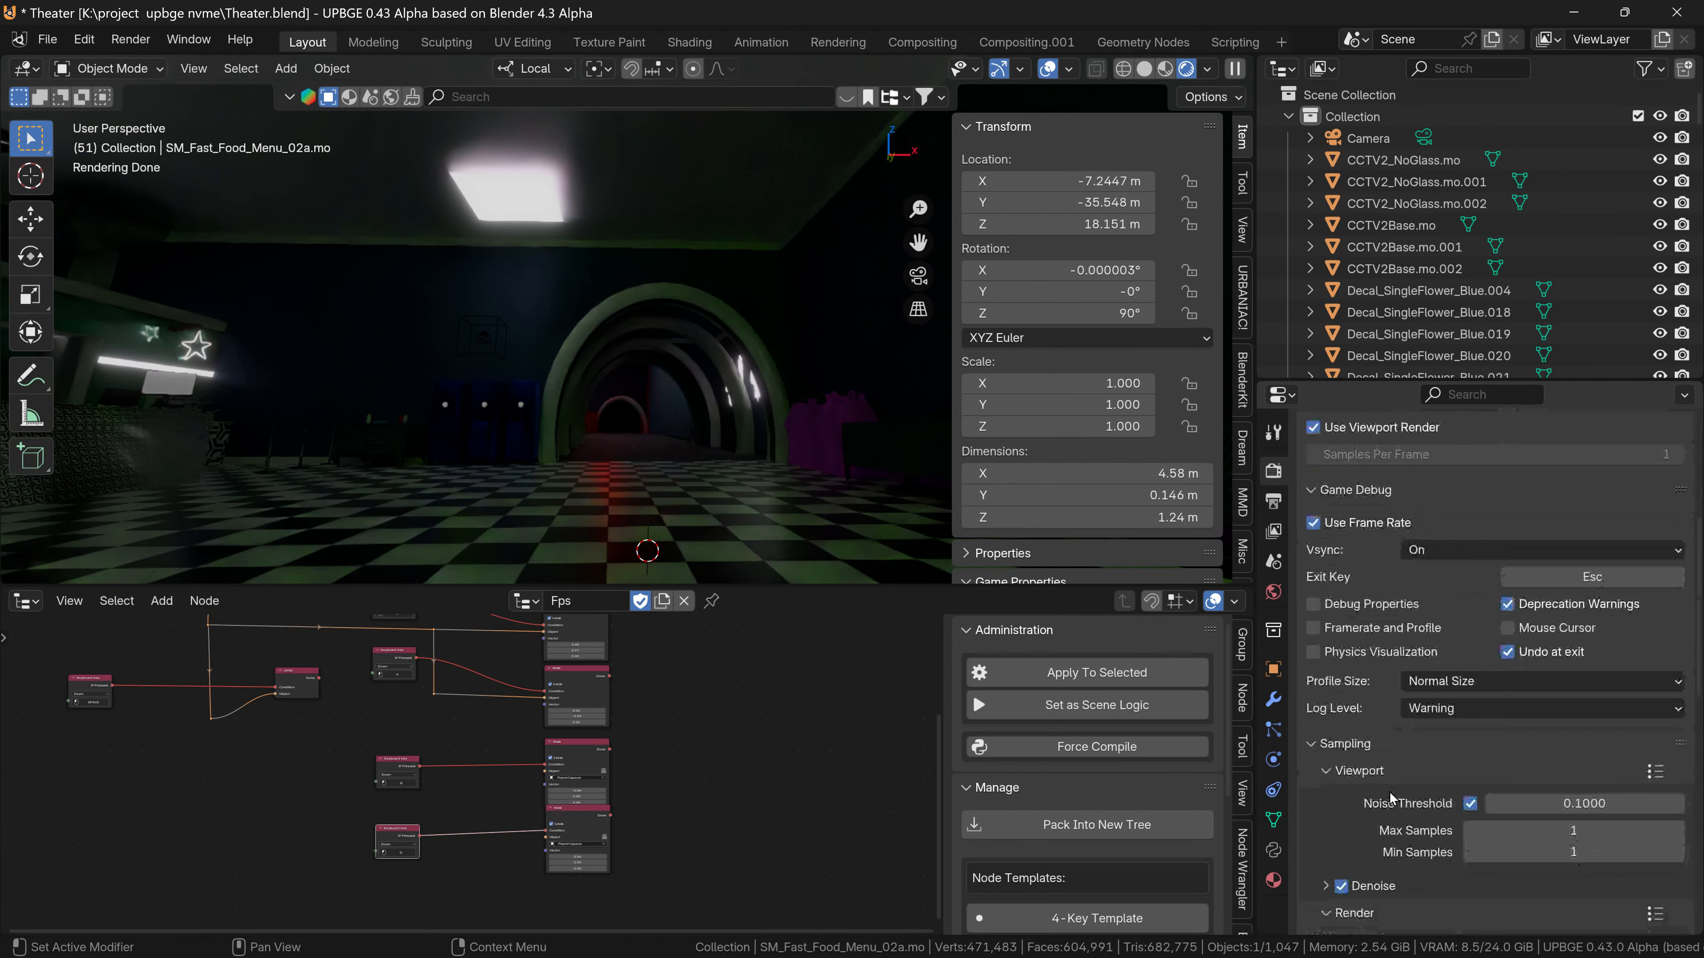
scroll(1441, 638, down, 5)
scroll(1435, 872, down, 2)
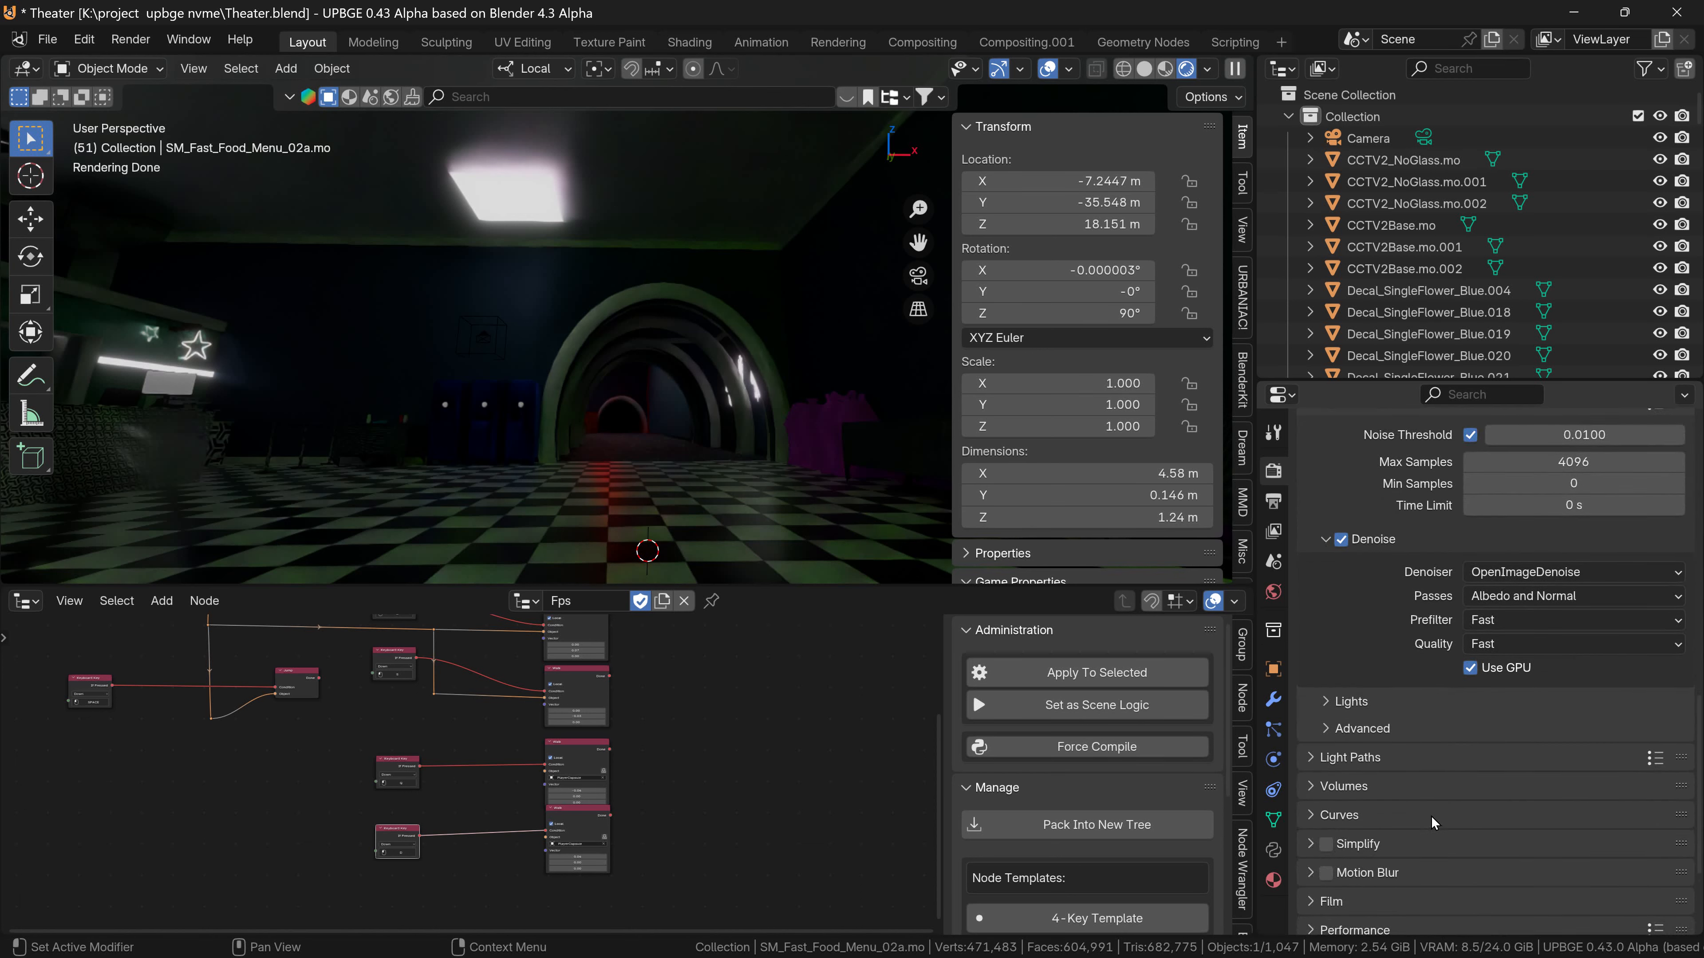
scroll(1465, 711, down, 7)
click(1353, 783)
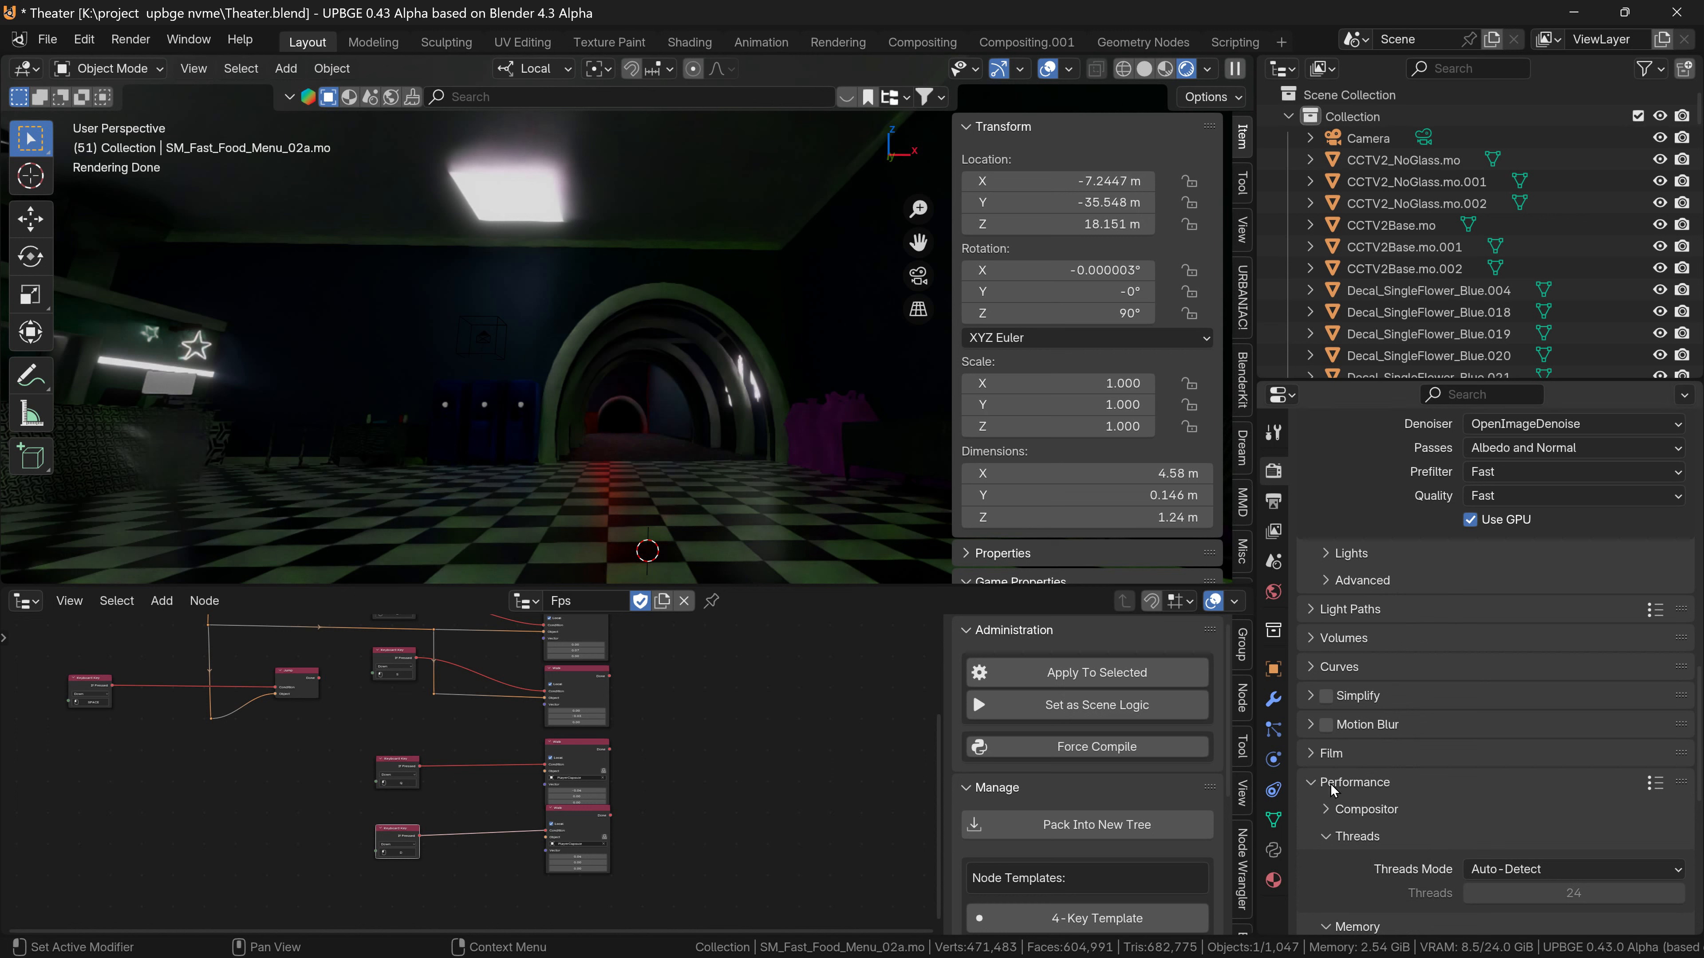
scroll(1404, 634, down, 5)
scroll(1449, 725, down, 10)
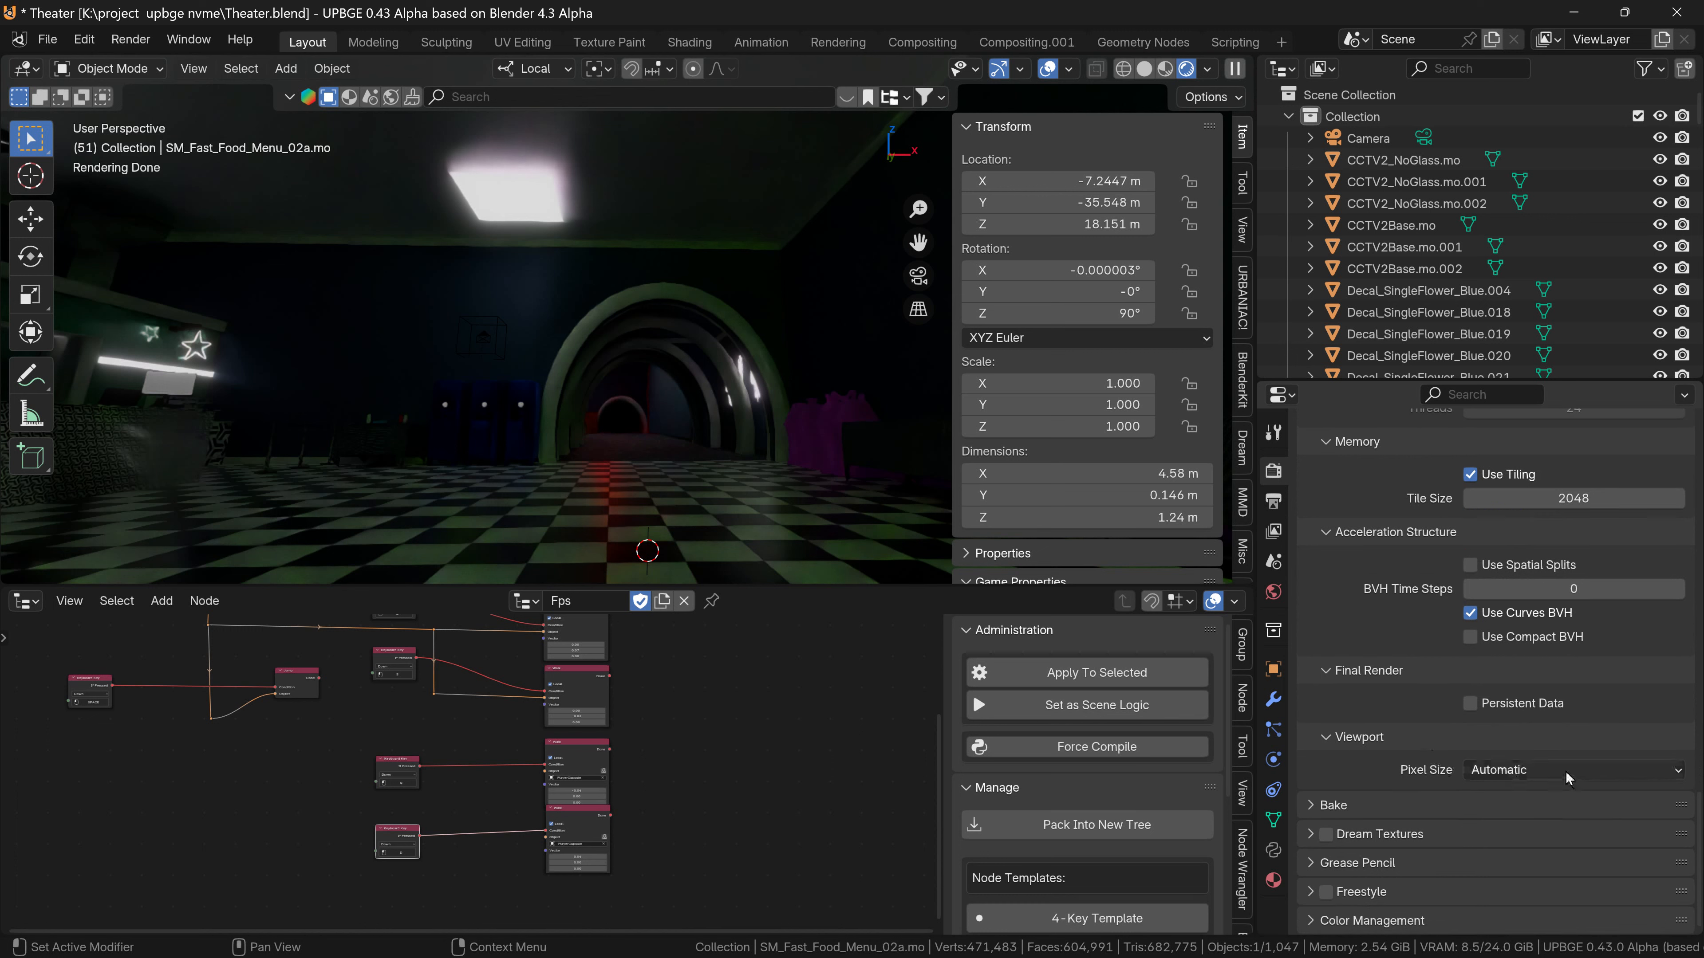
click(1566, 772)
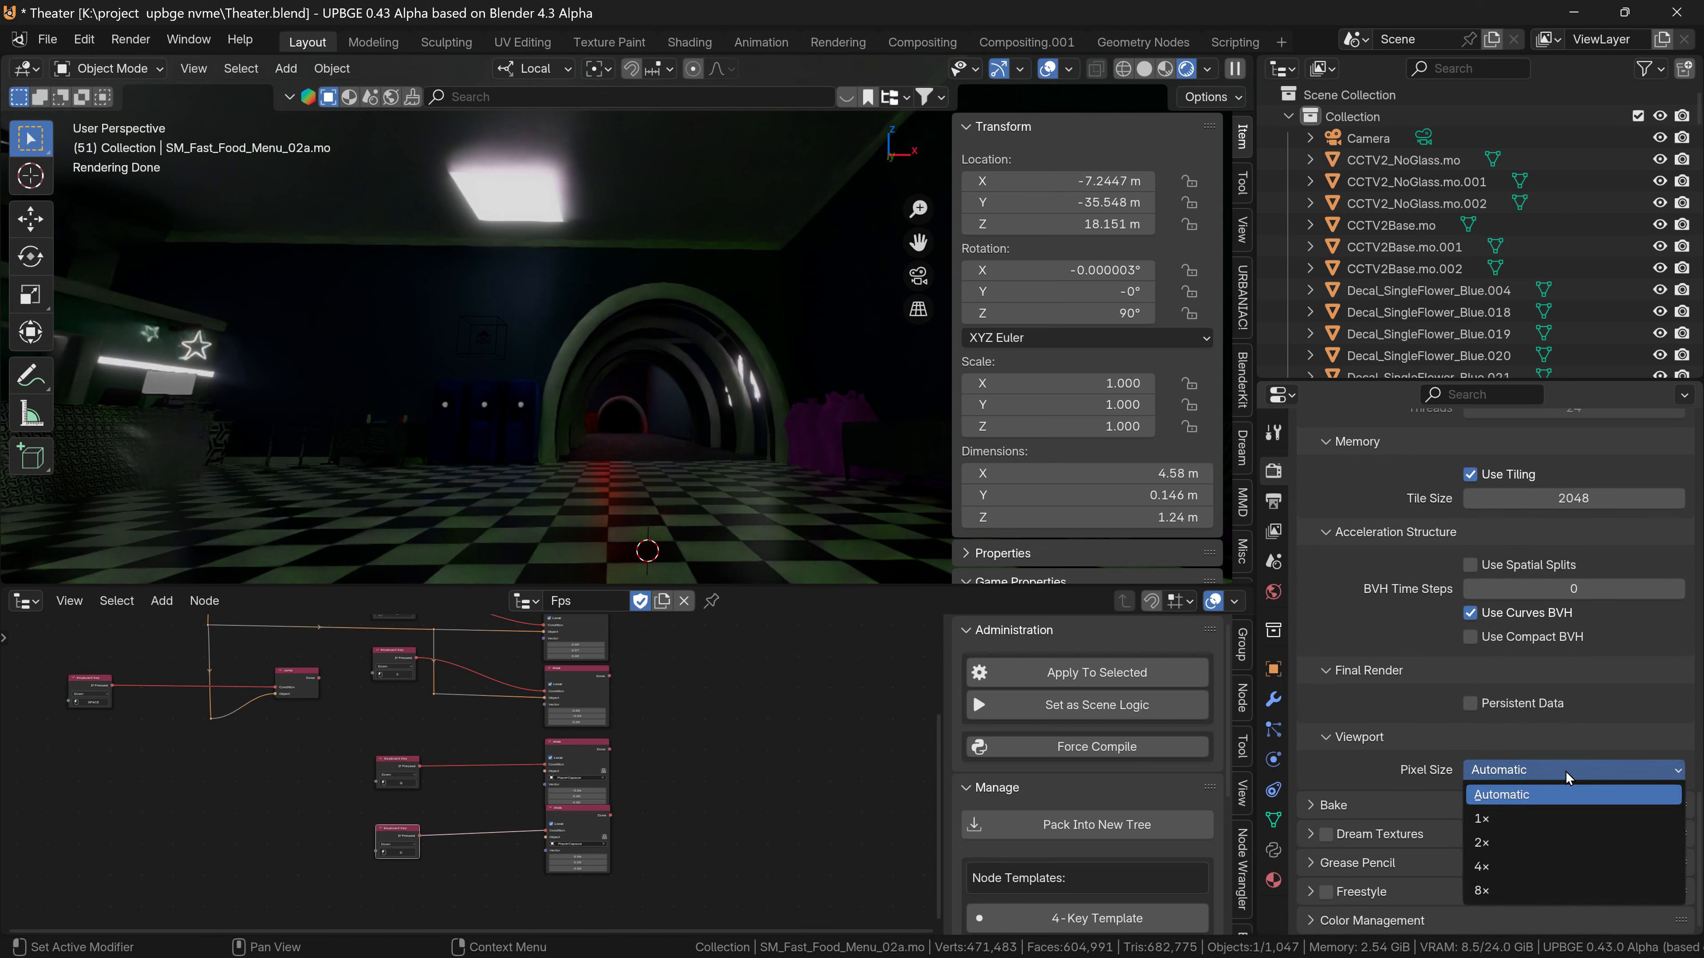
click(1489, 843)
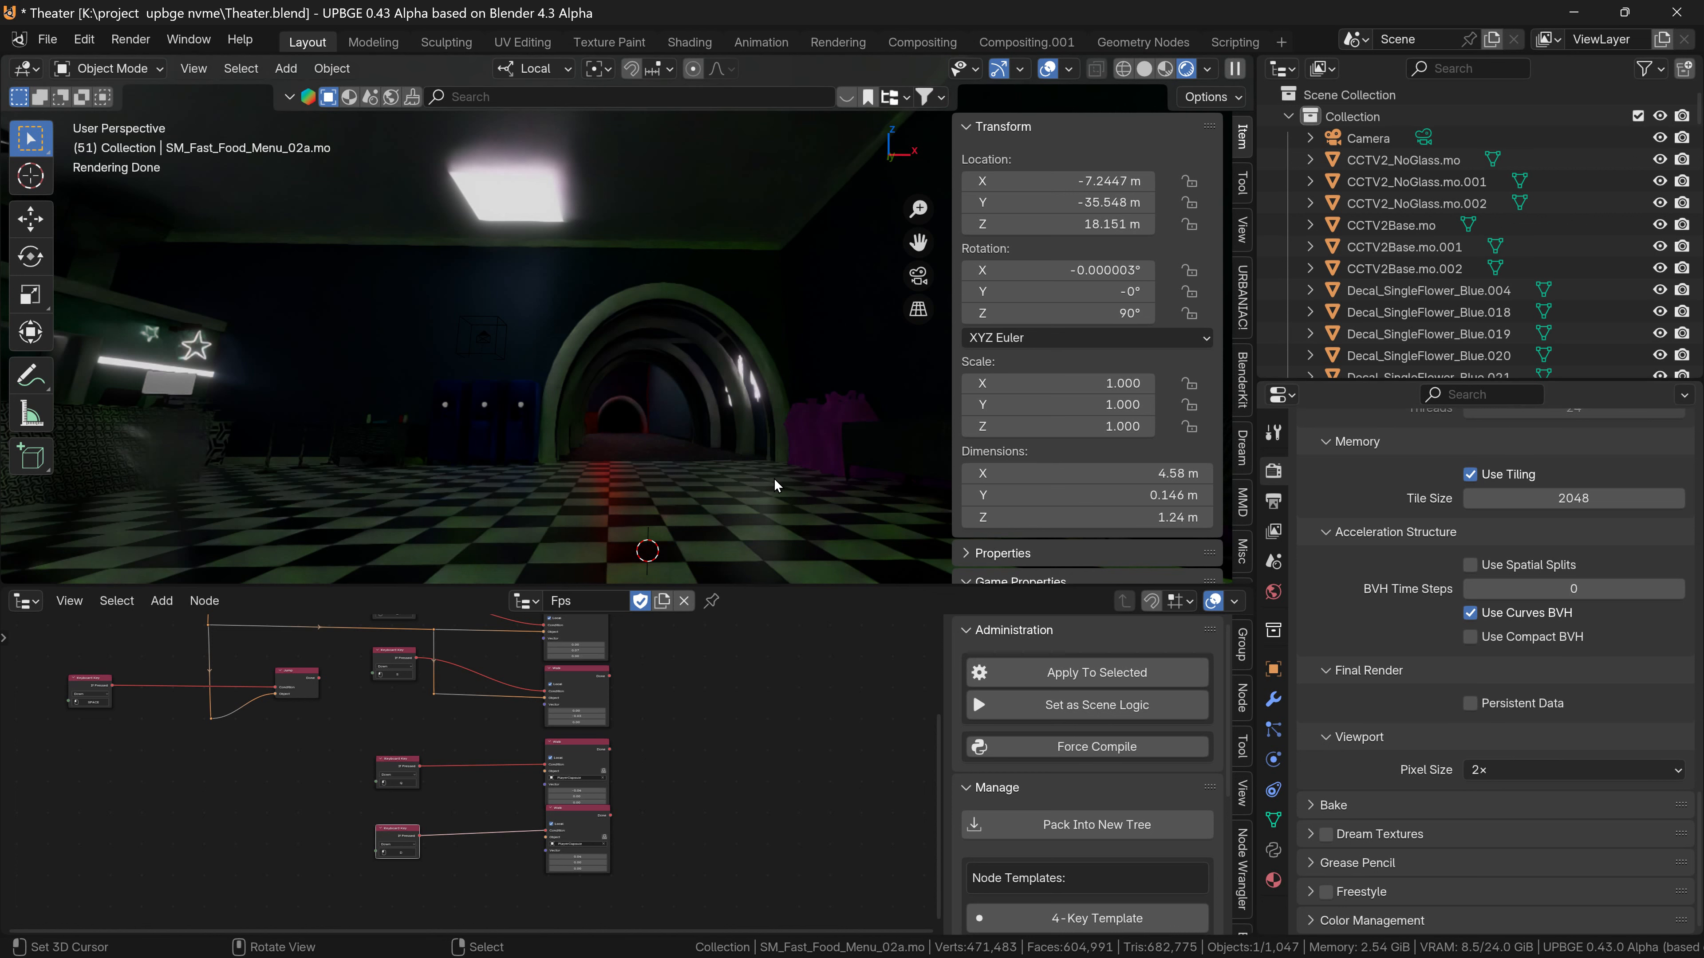
Frame the lobby through the scene camera in the maximized viewport, test-play the game in Cycles and end it.
key(KP_0)
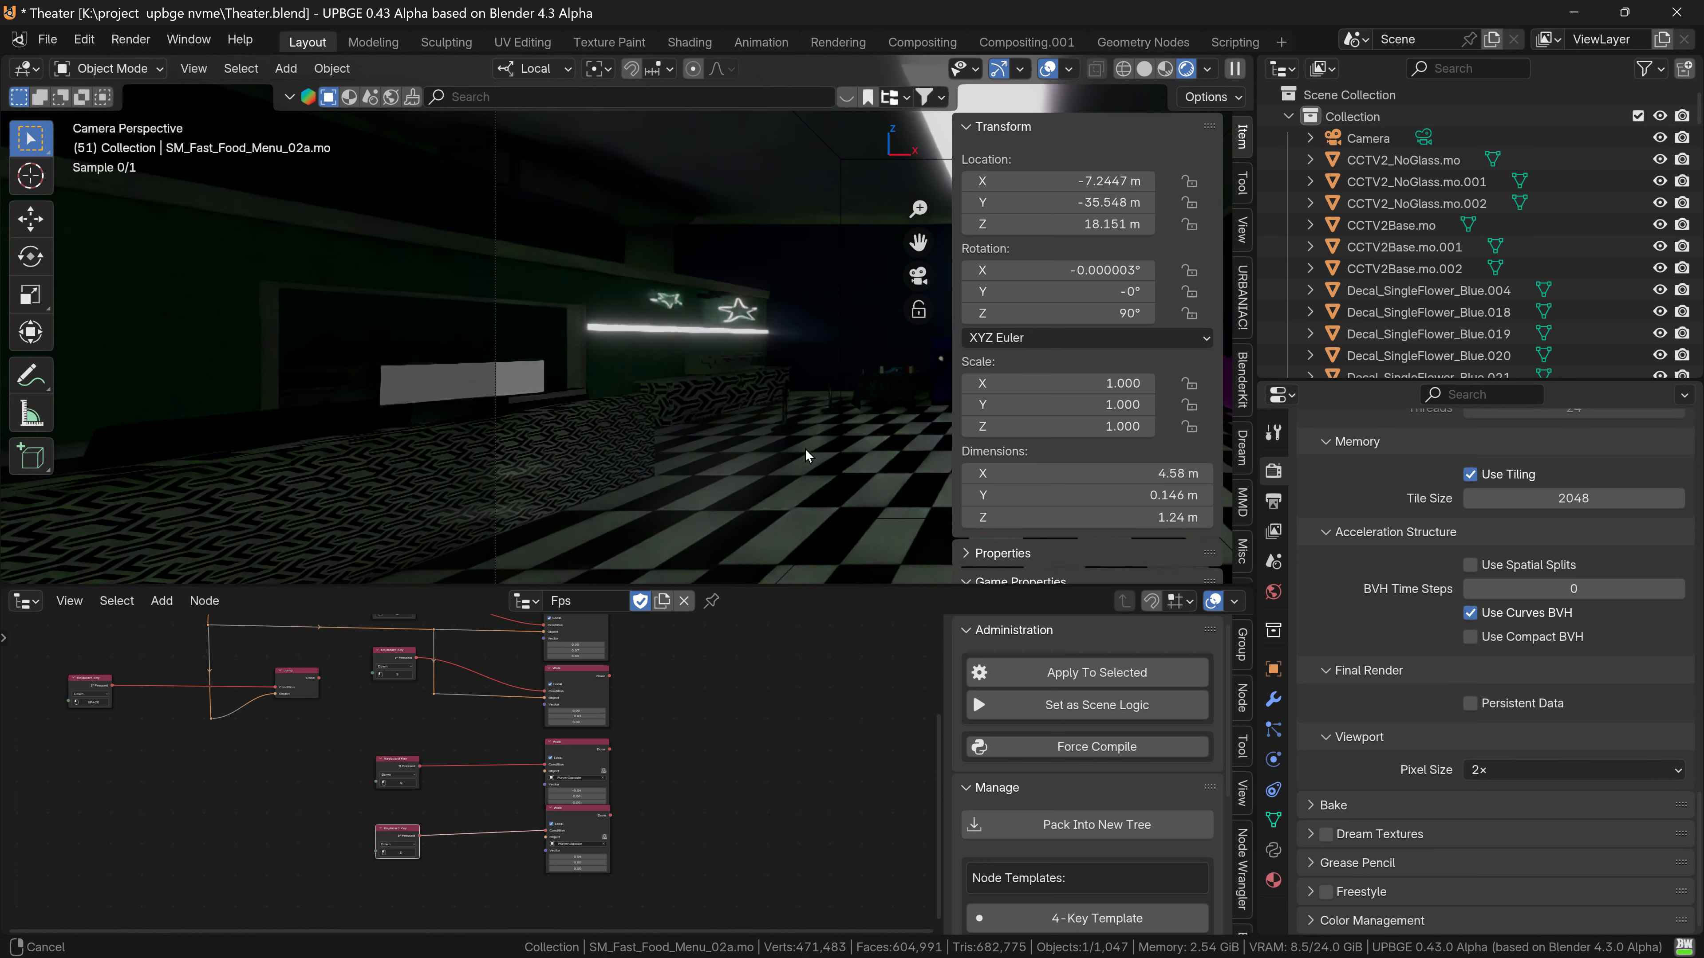
key(ctrl+space)
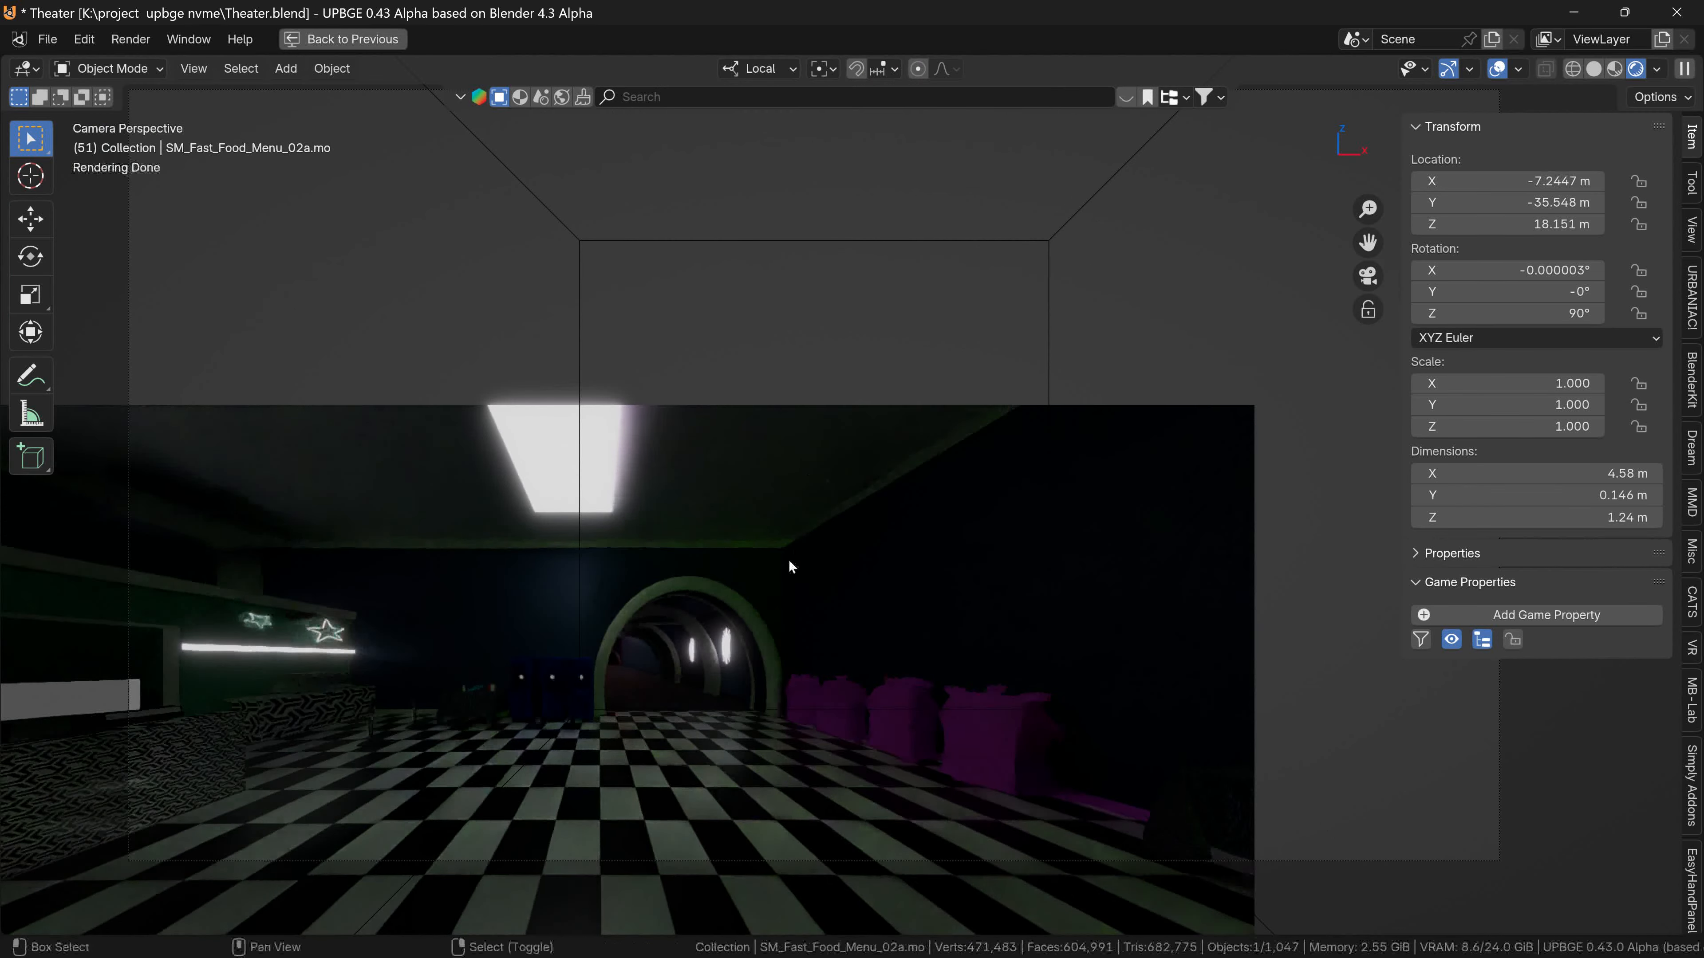
shift+middle_drag(788, 550, 808, 503)
ctrl+middle_drag(808, 503, 816, 539)
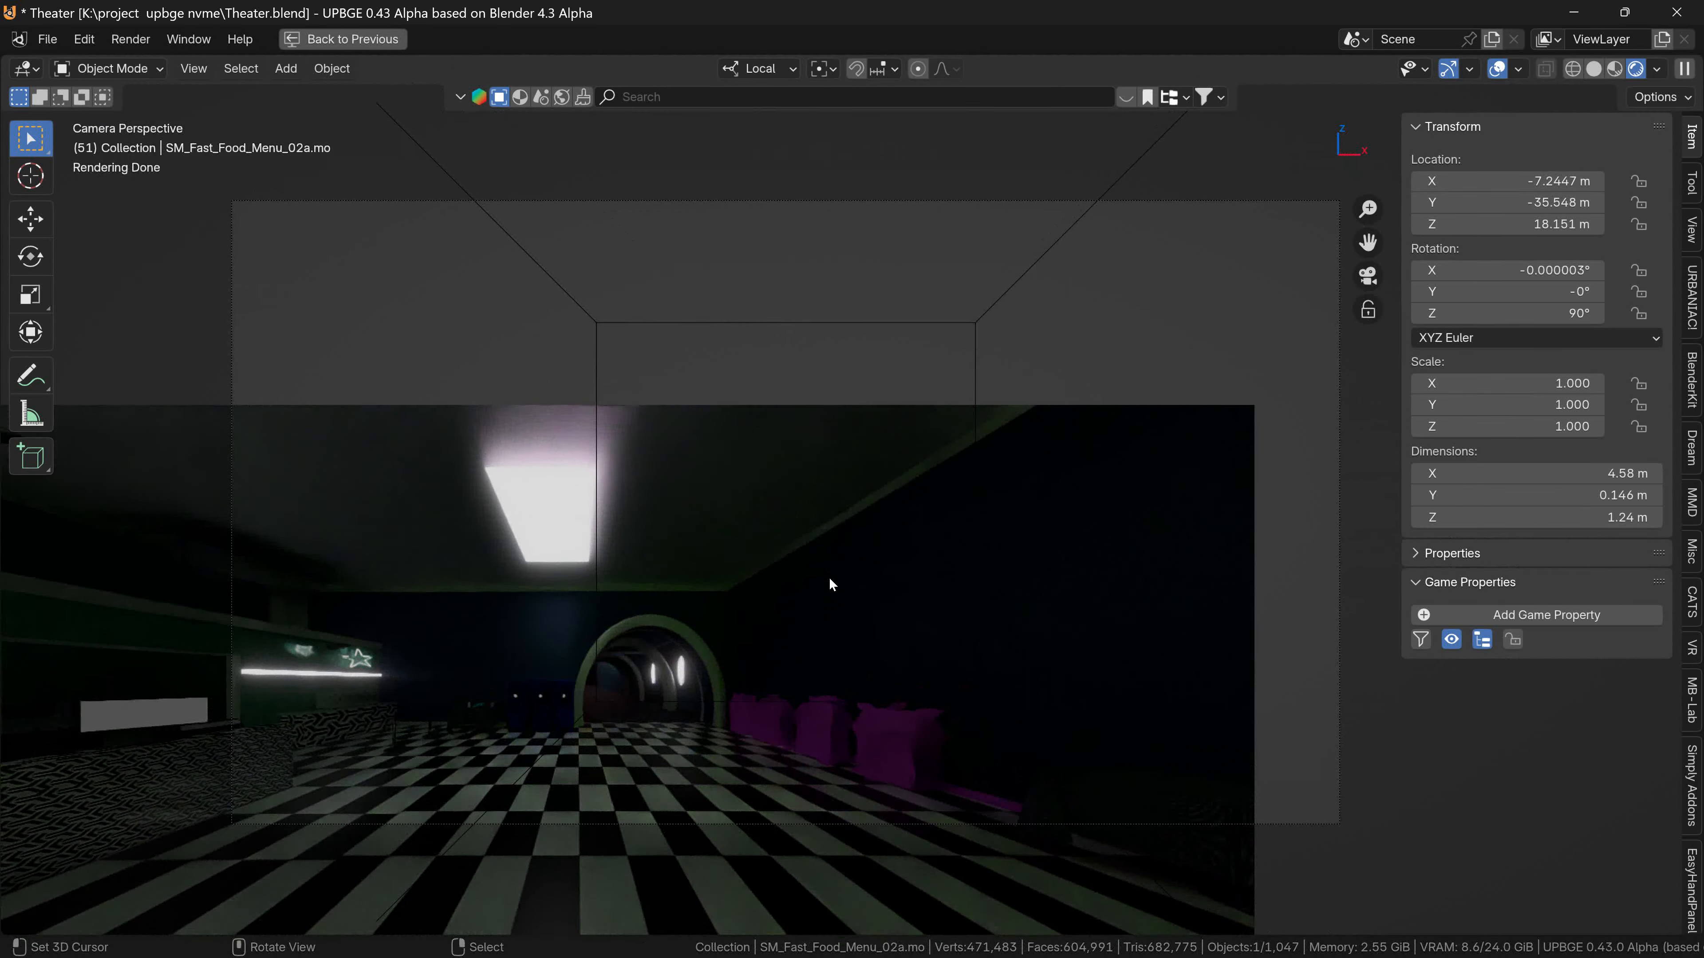
key(KP_0)
key(KP_0)
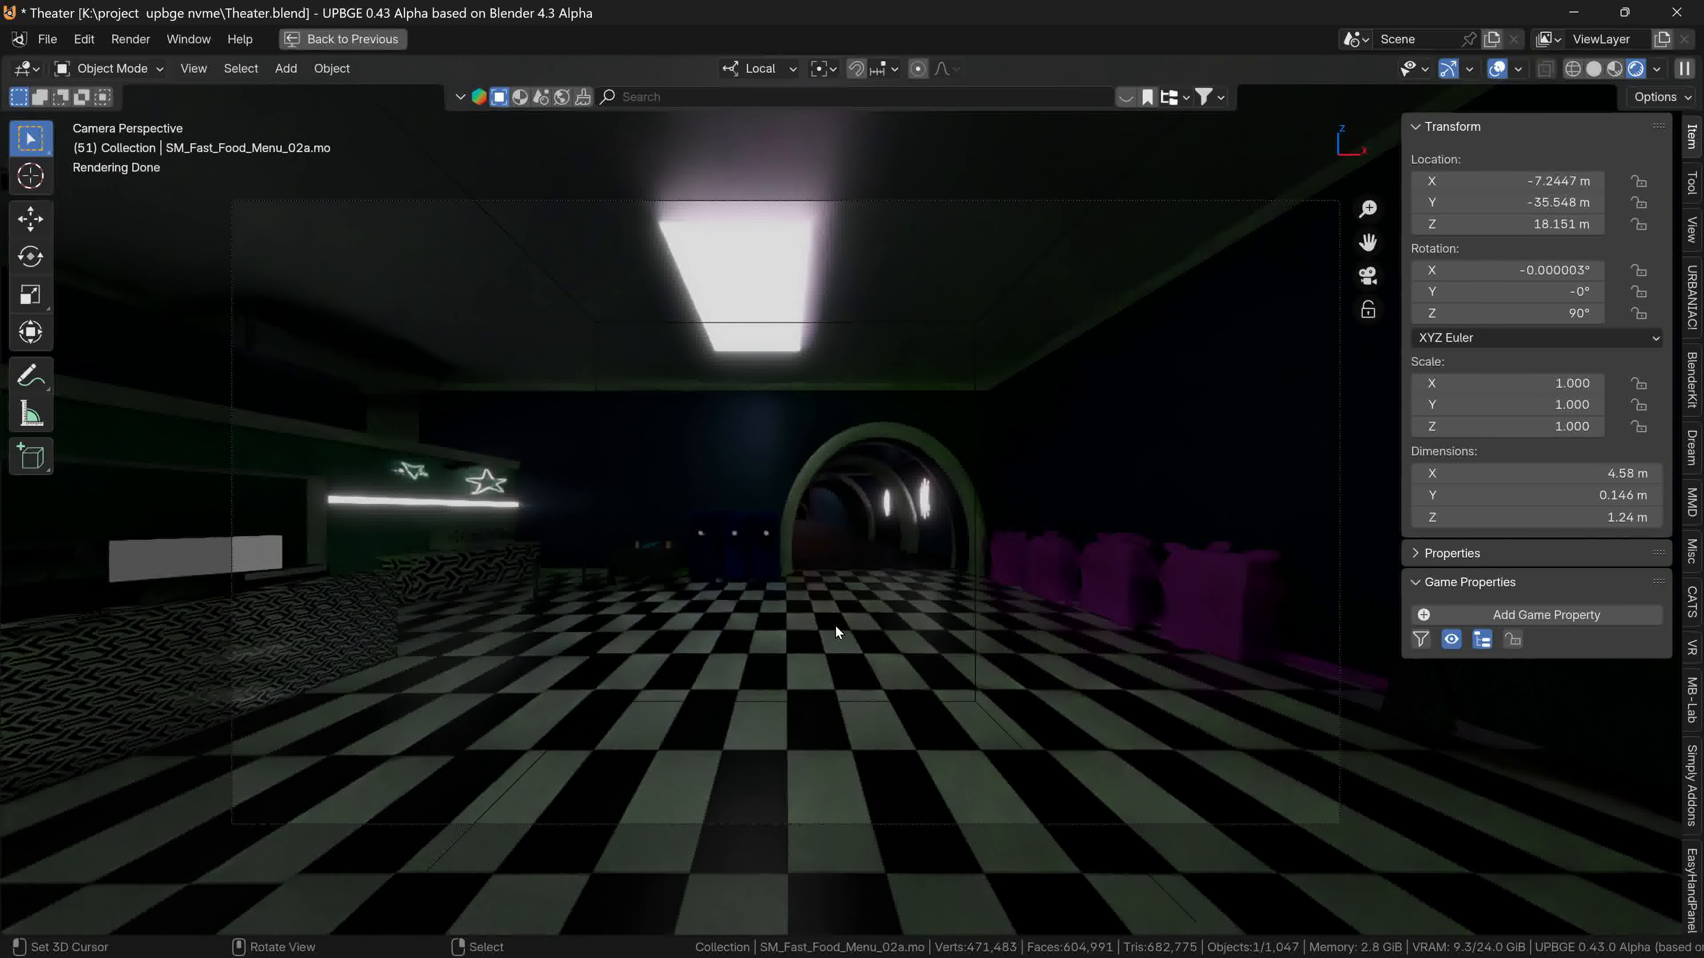
ctrl+middle_drag(897, 706, 933, 675)
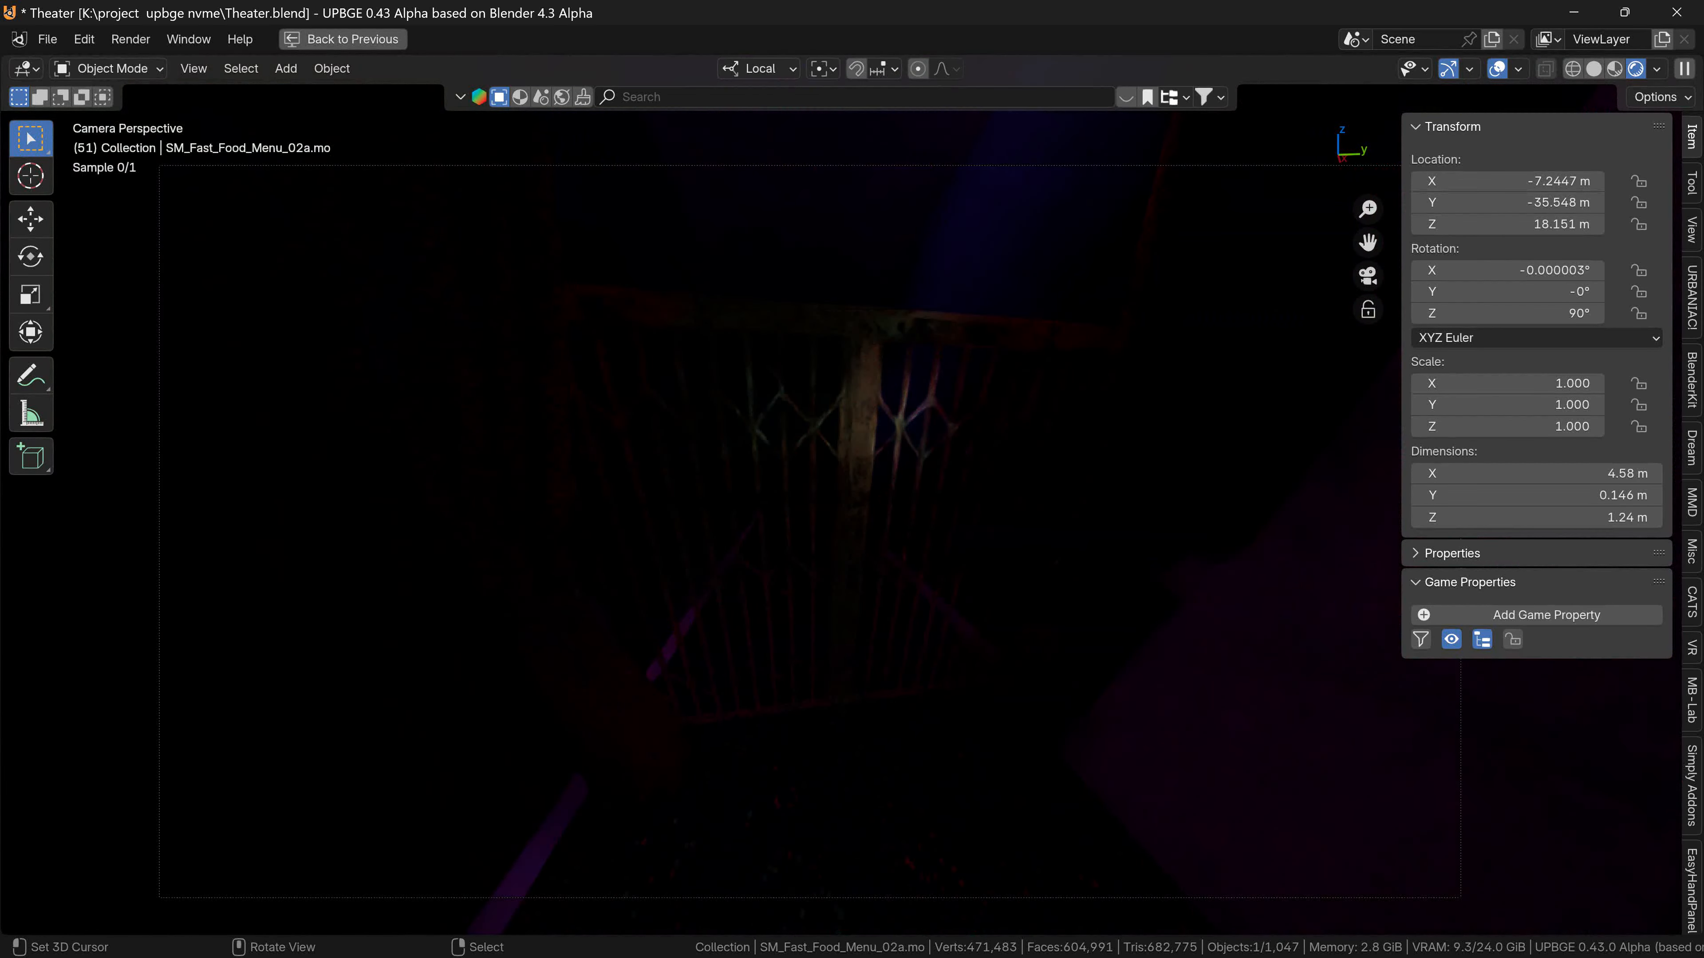
key(Escape)
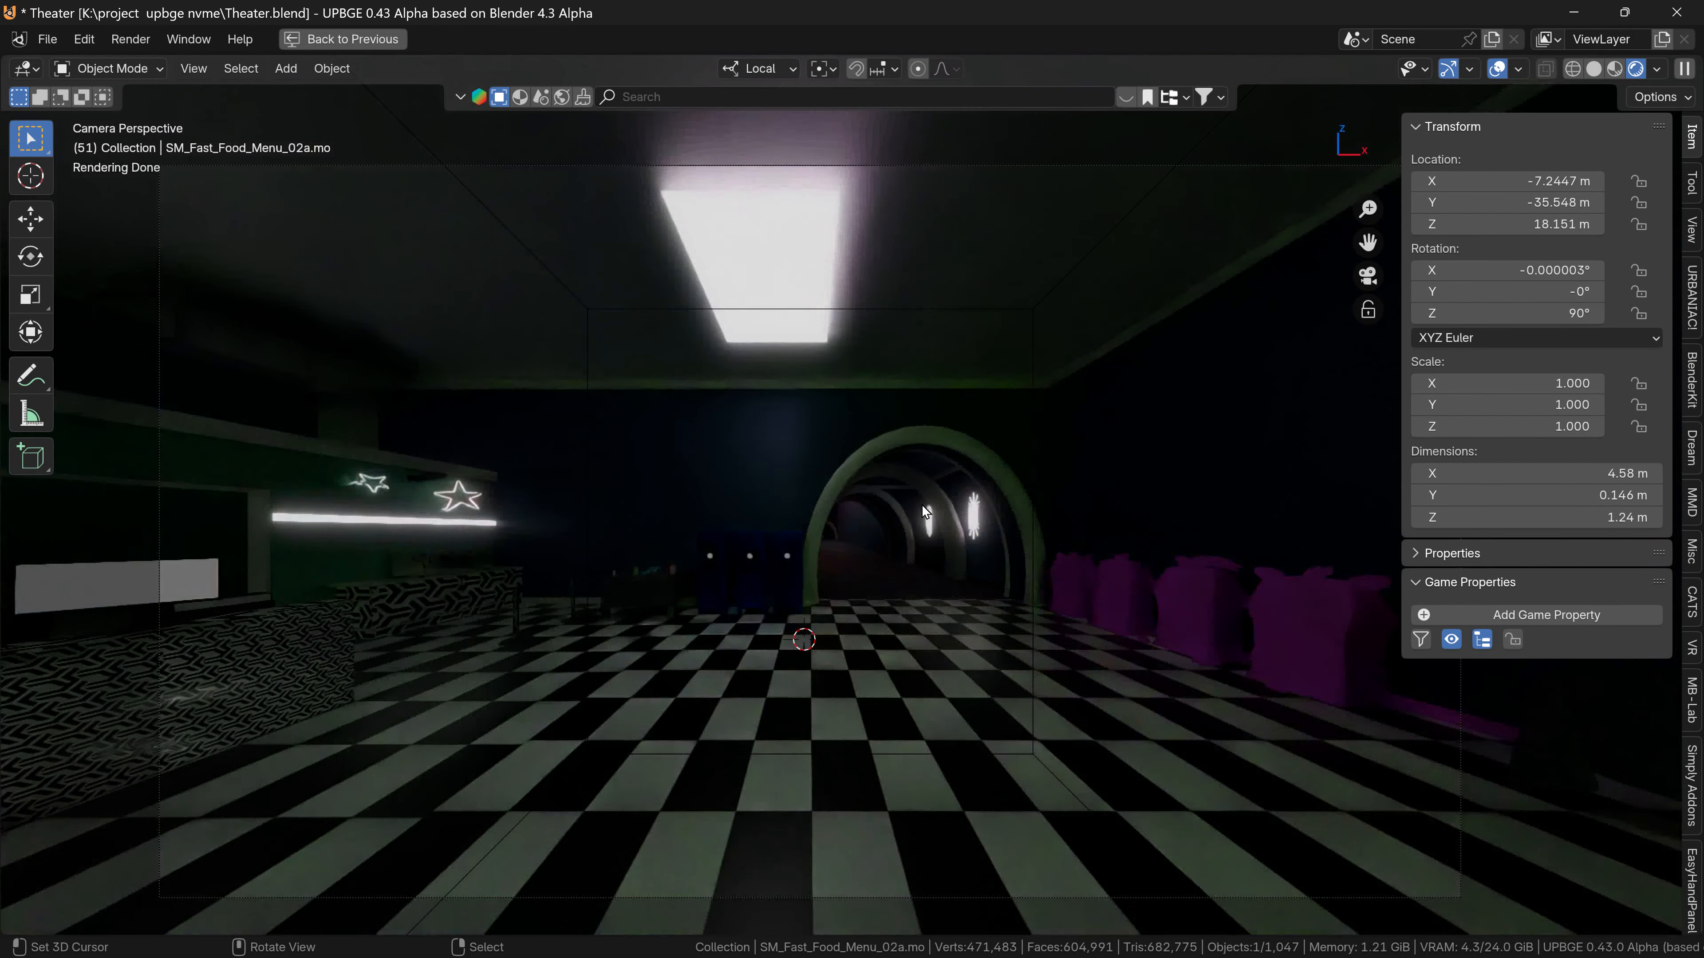
Examine the Cycles-lit lobby from the menu counter to the tunnel arch and restore the full editor layout.
middle_drag(921, 504, 825, 570)
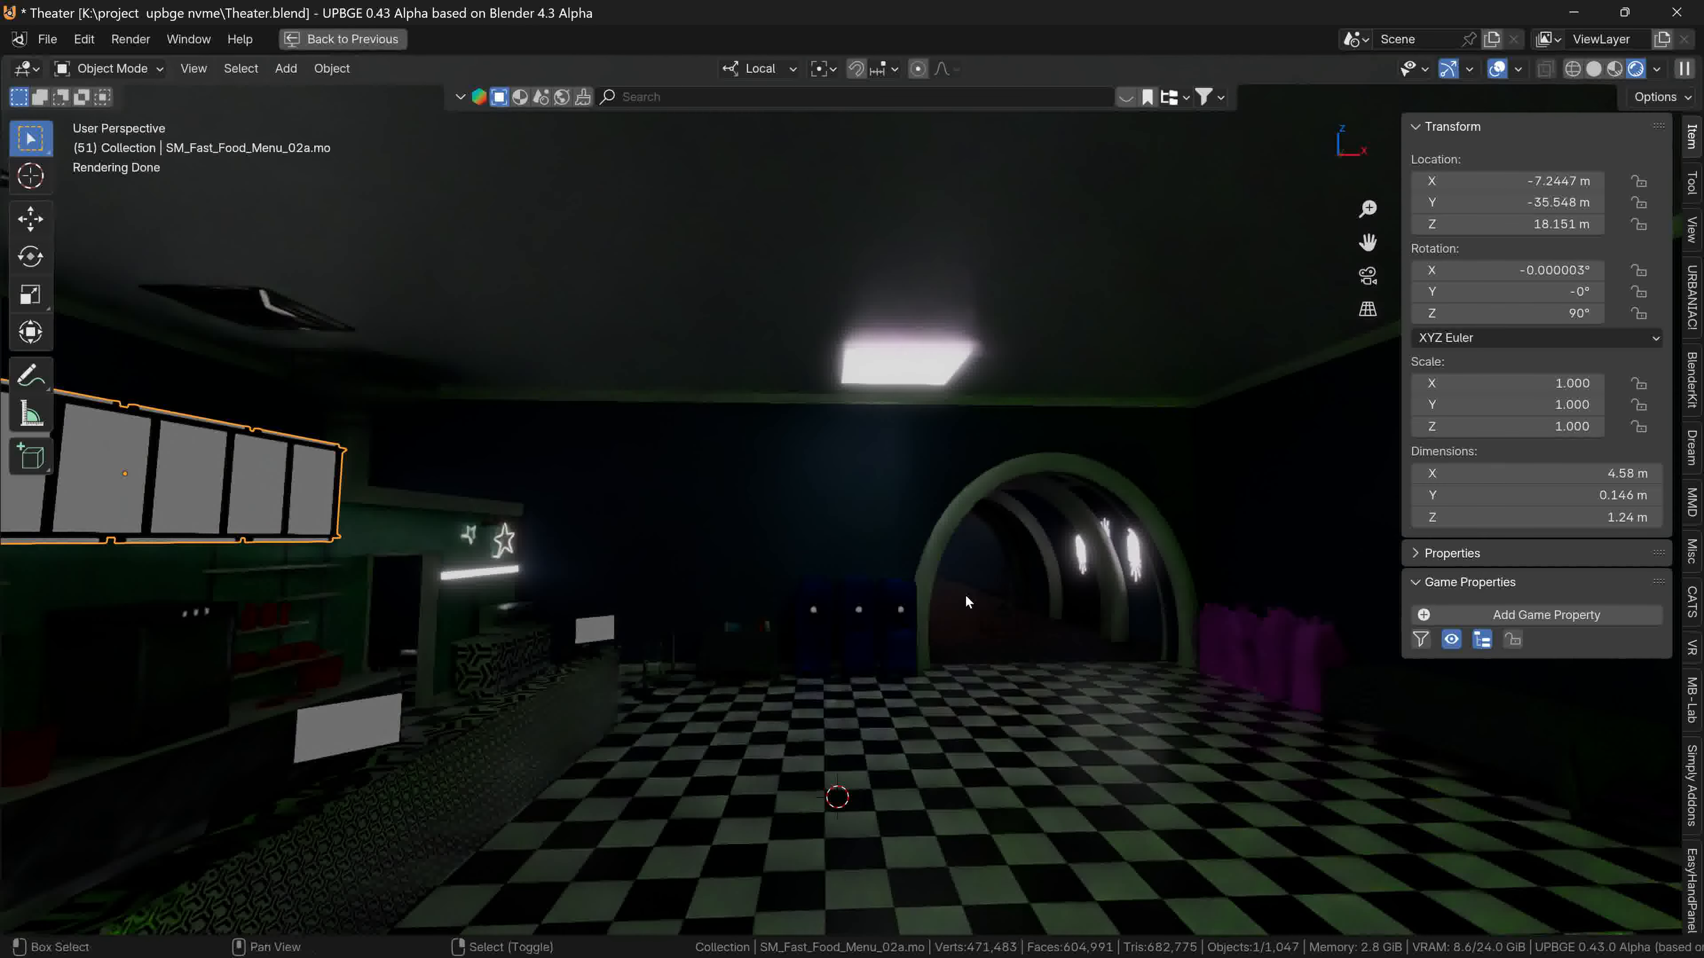
middle_drag(966, 597, 907, 594)
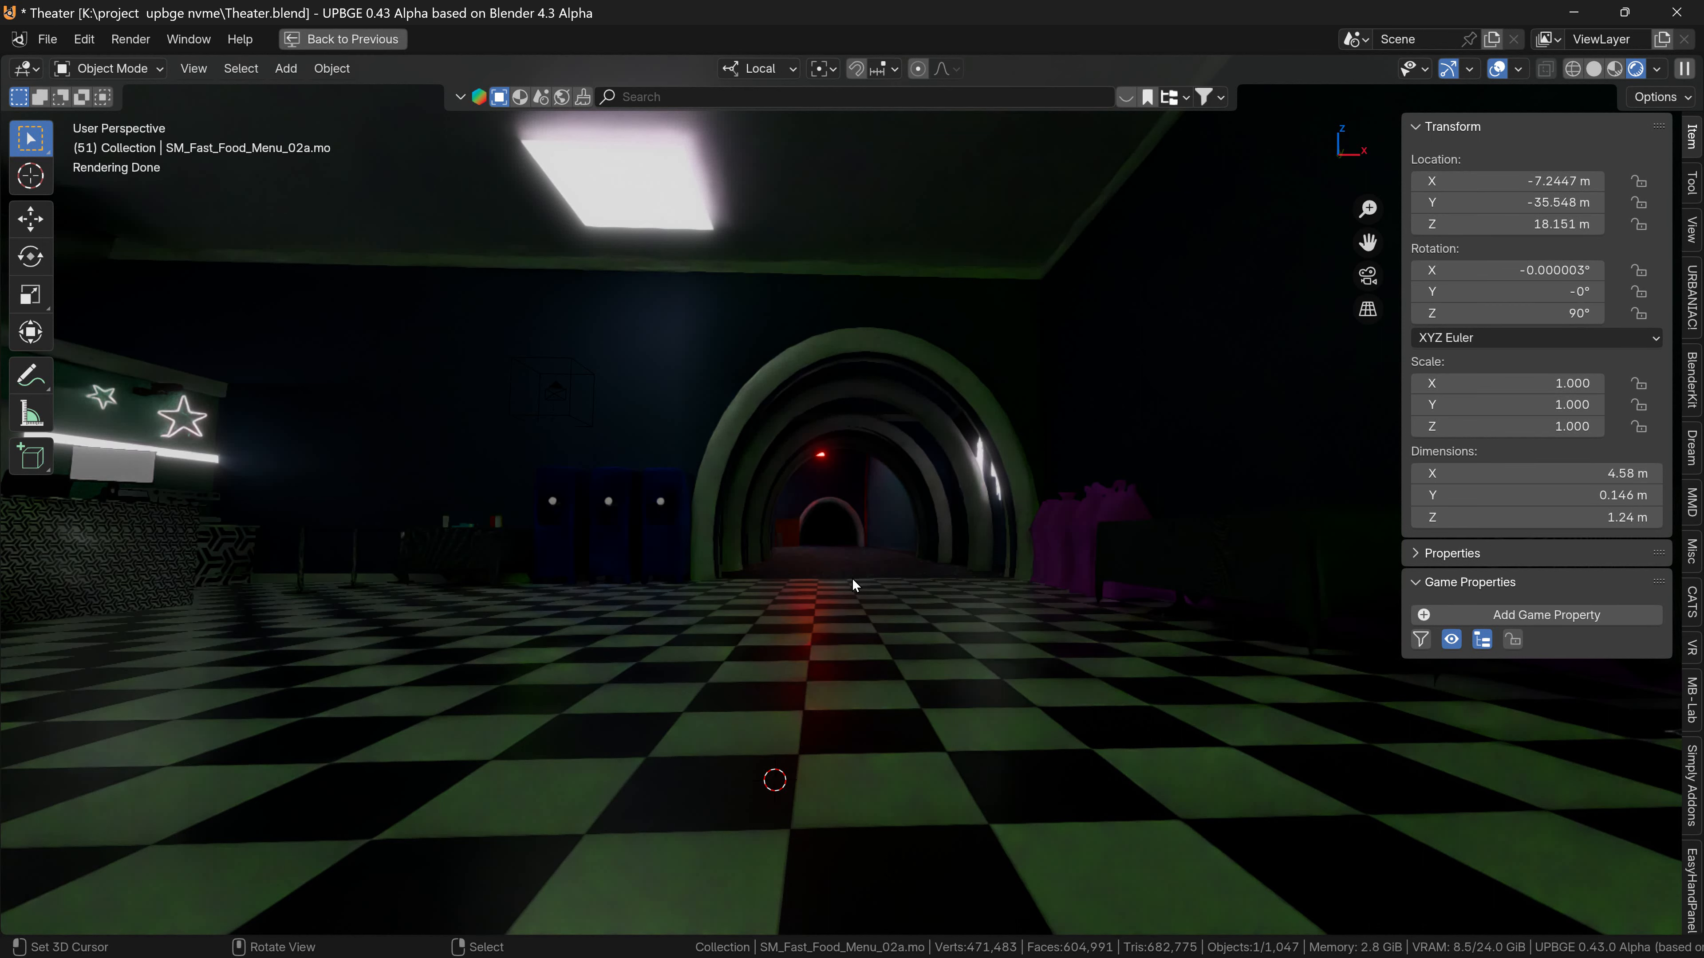
key(ctrl+space)
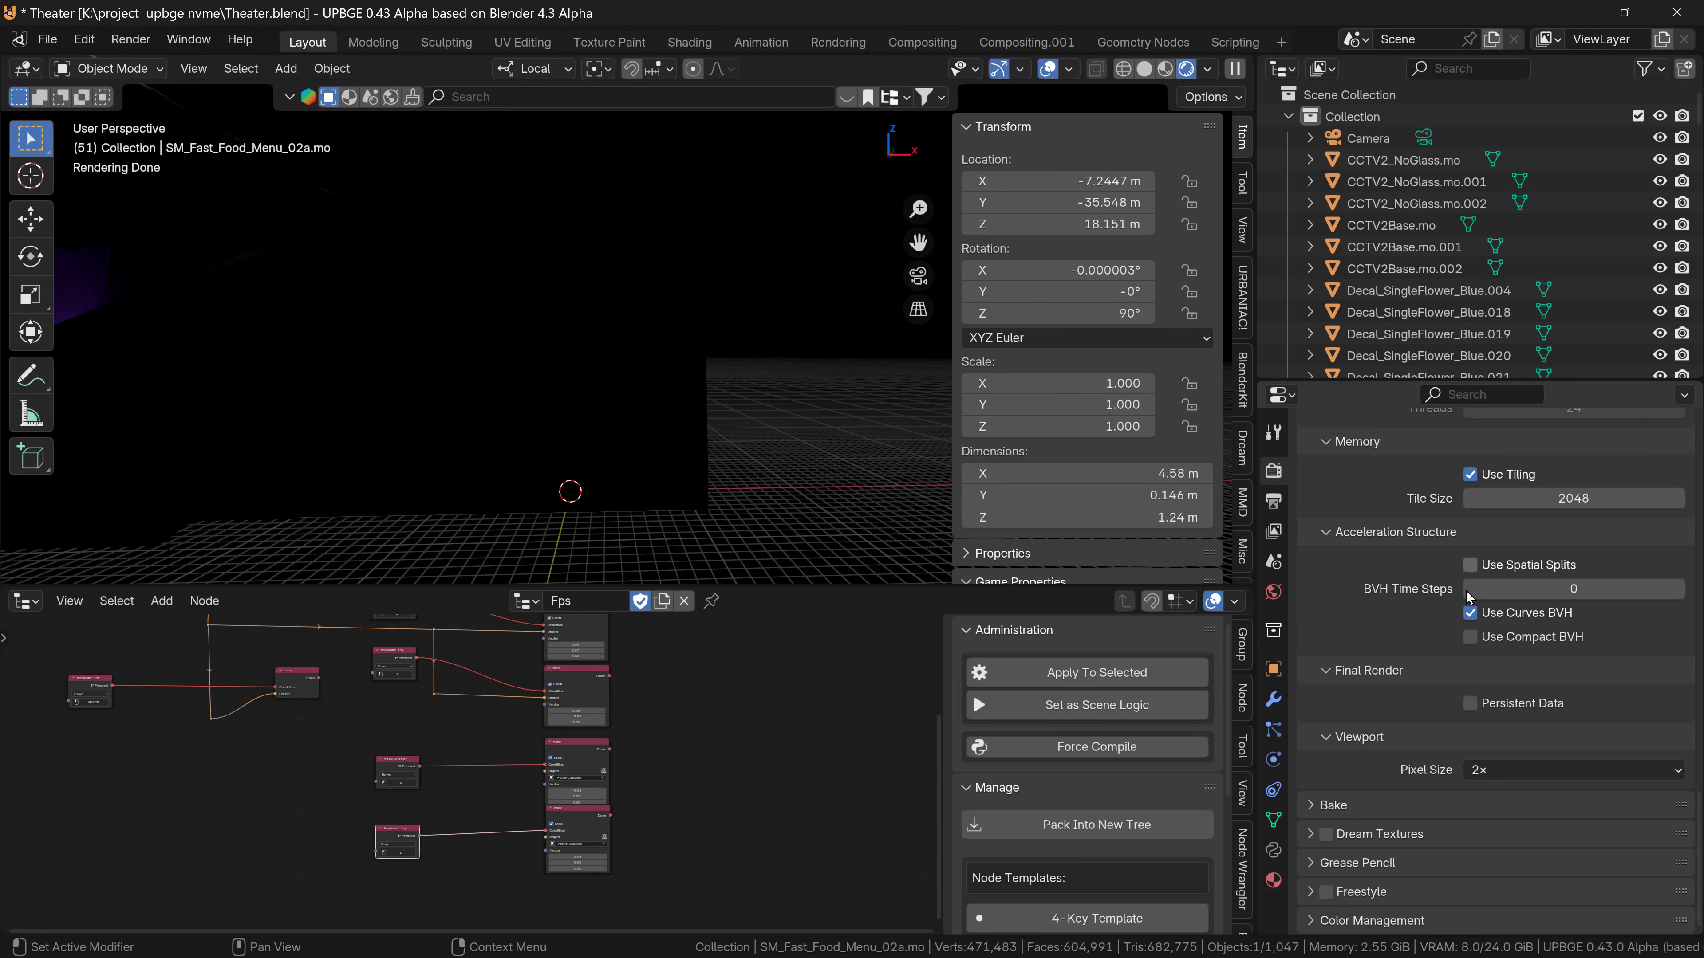
Enable Use Compact BVH, set BVH Time Steps to 1 and enable Use Spatial Splits for the acceleration structure.
click(1470, 636)
scroll(1506, 683, up, 1)
click(1563, 623)
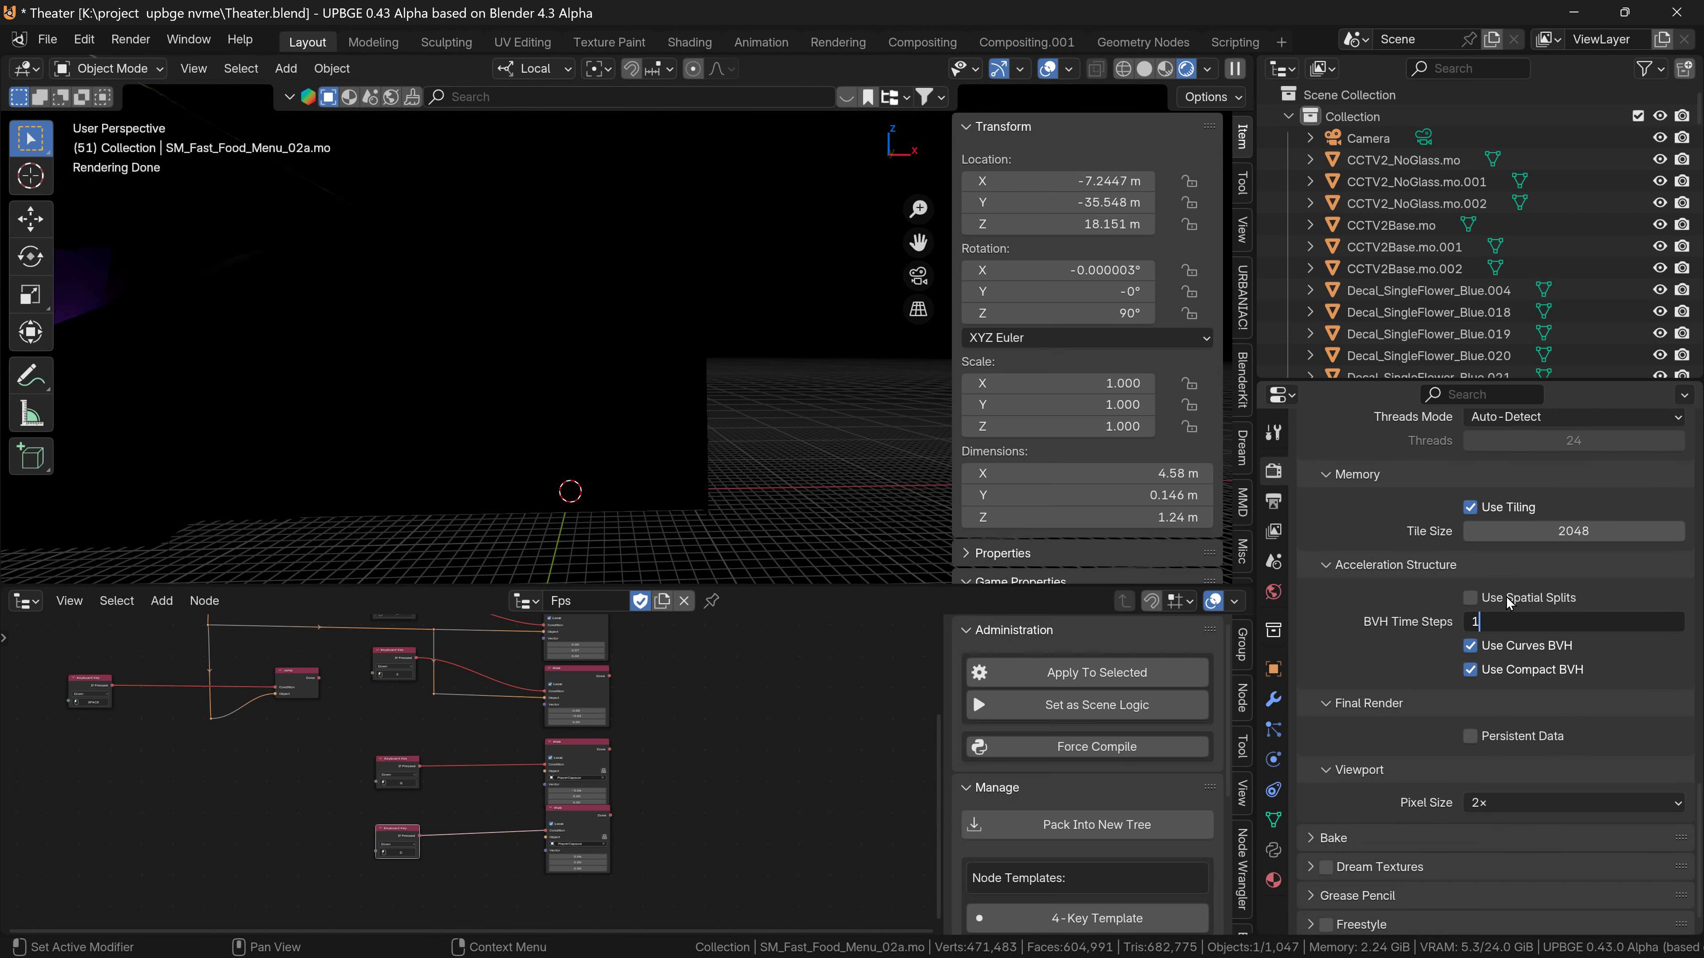
key(Return)
click(1467, 601)
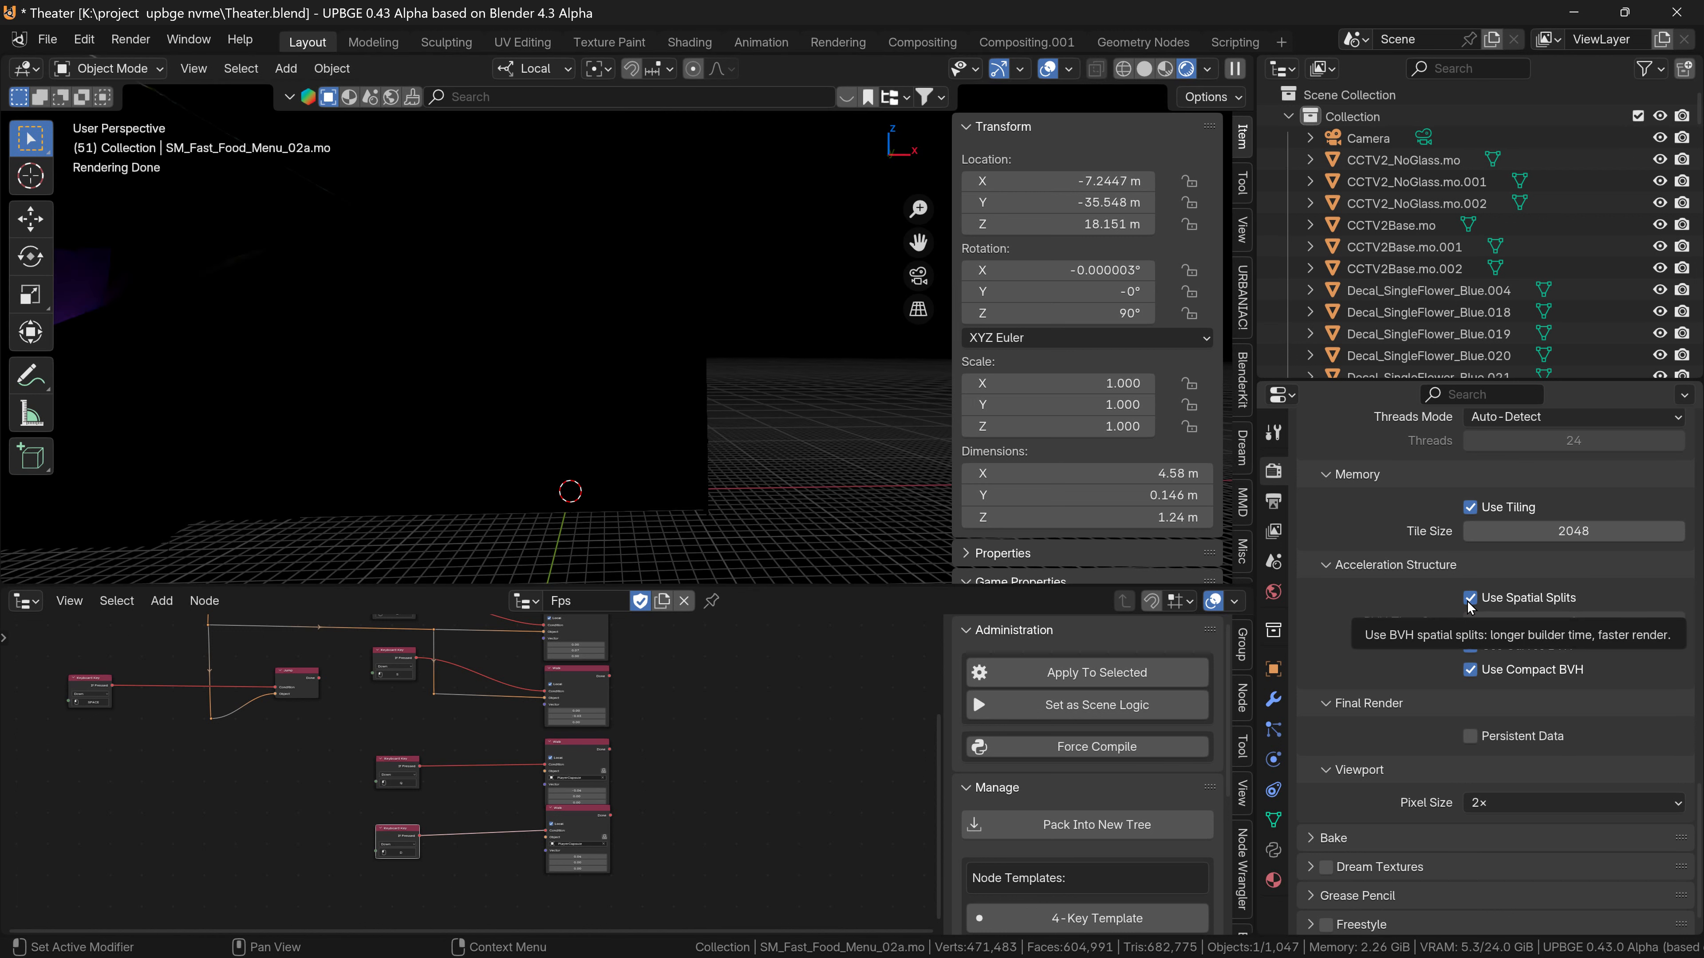
Play the game through the camera in the maximized viewport, walking through the tunnel to the theater stage, and end it.
key(KP_0)
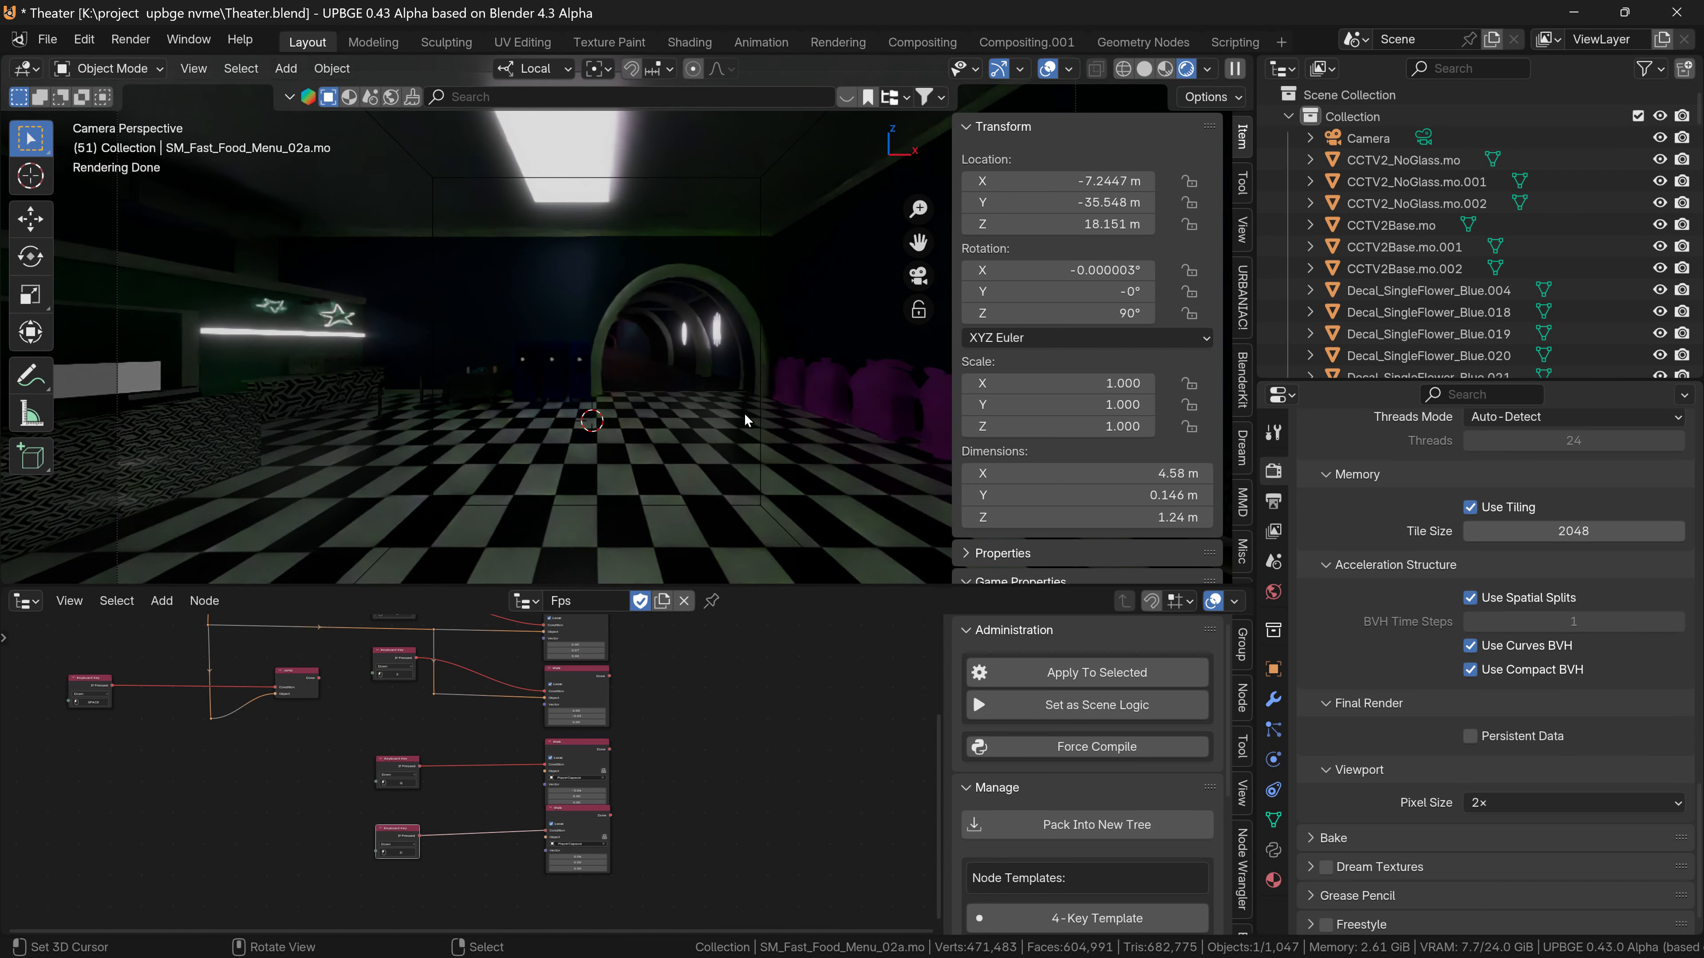
ctrl+middle_drag(751, 407, 740, 451)
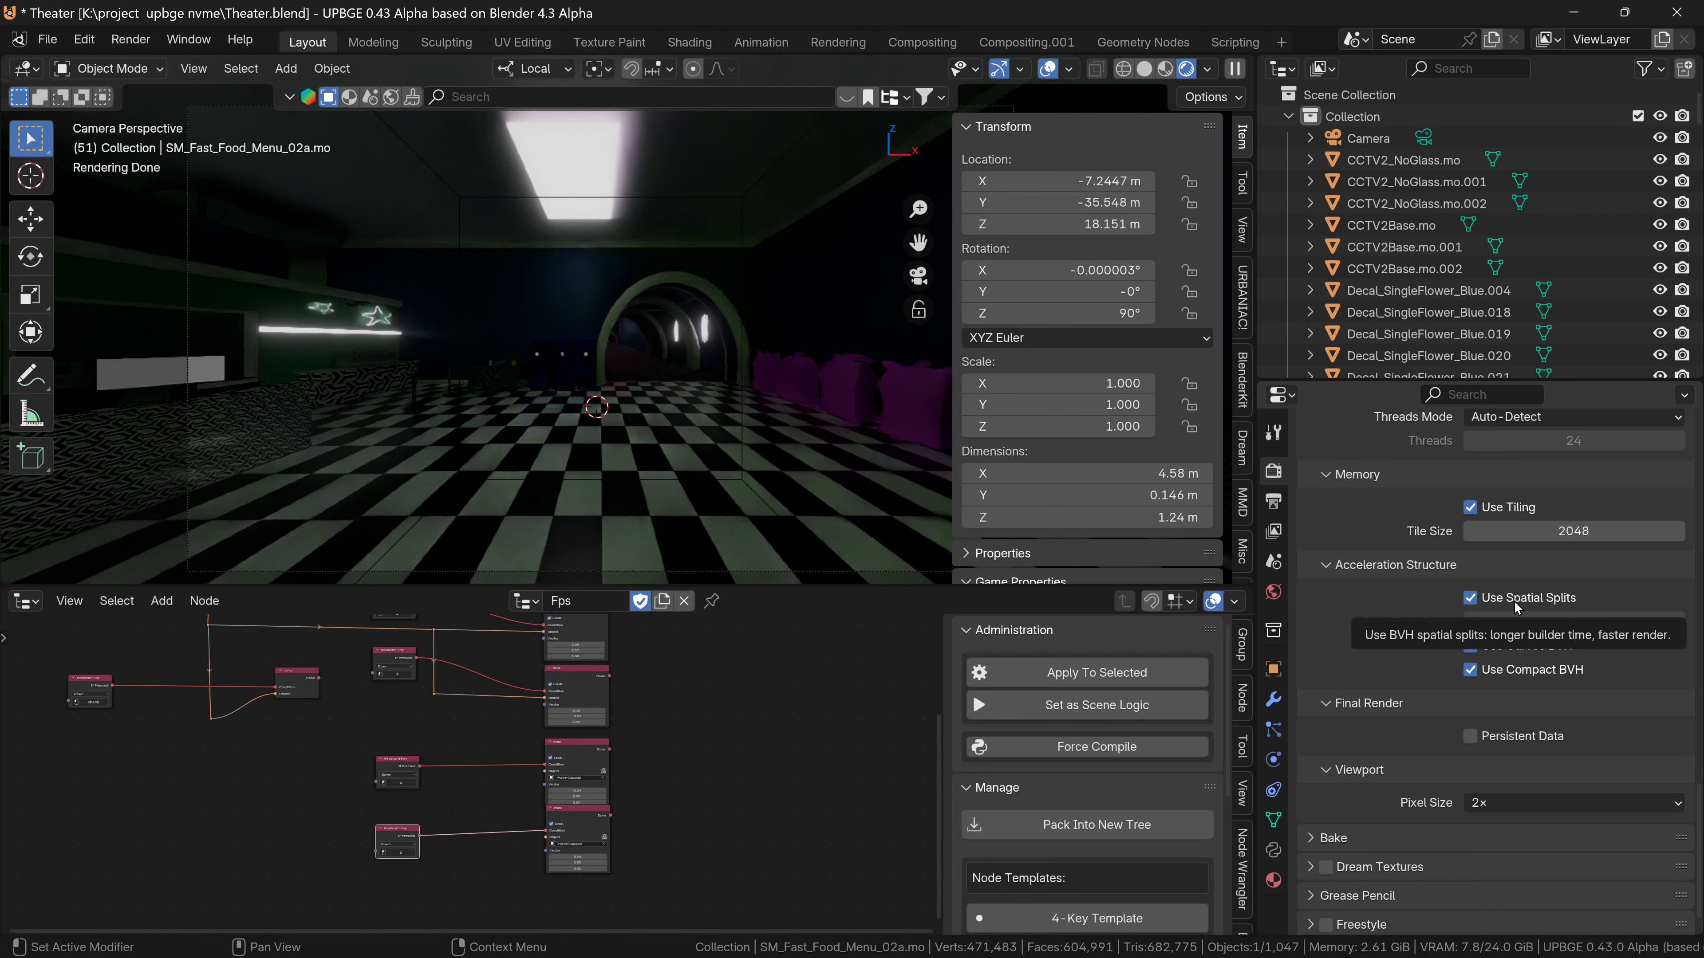
key(ctrl+space)
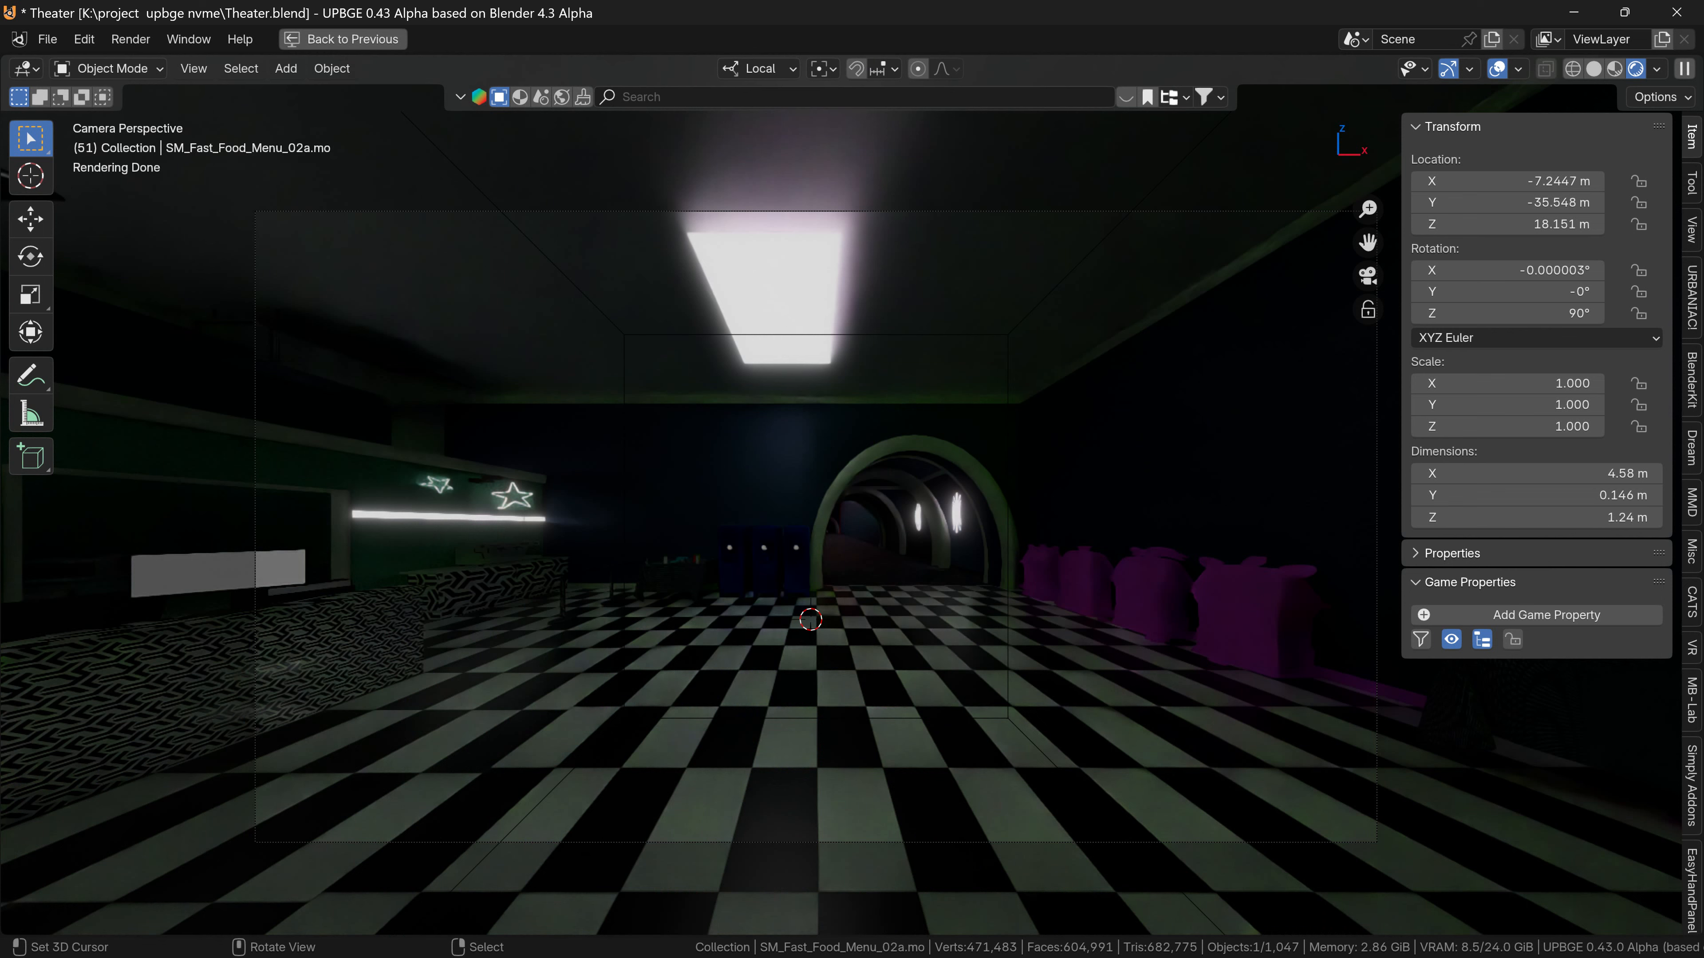
key(w)
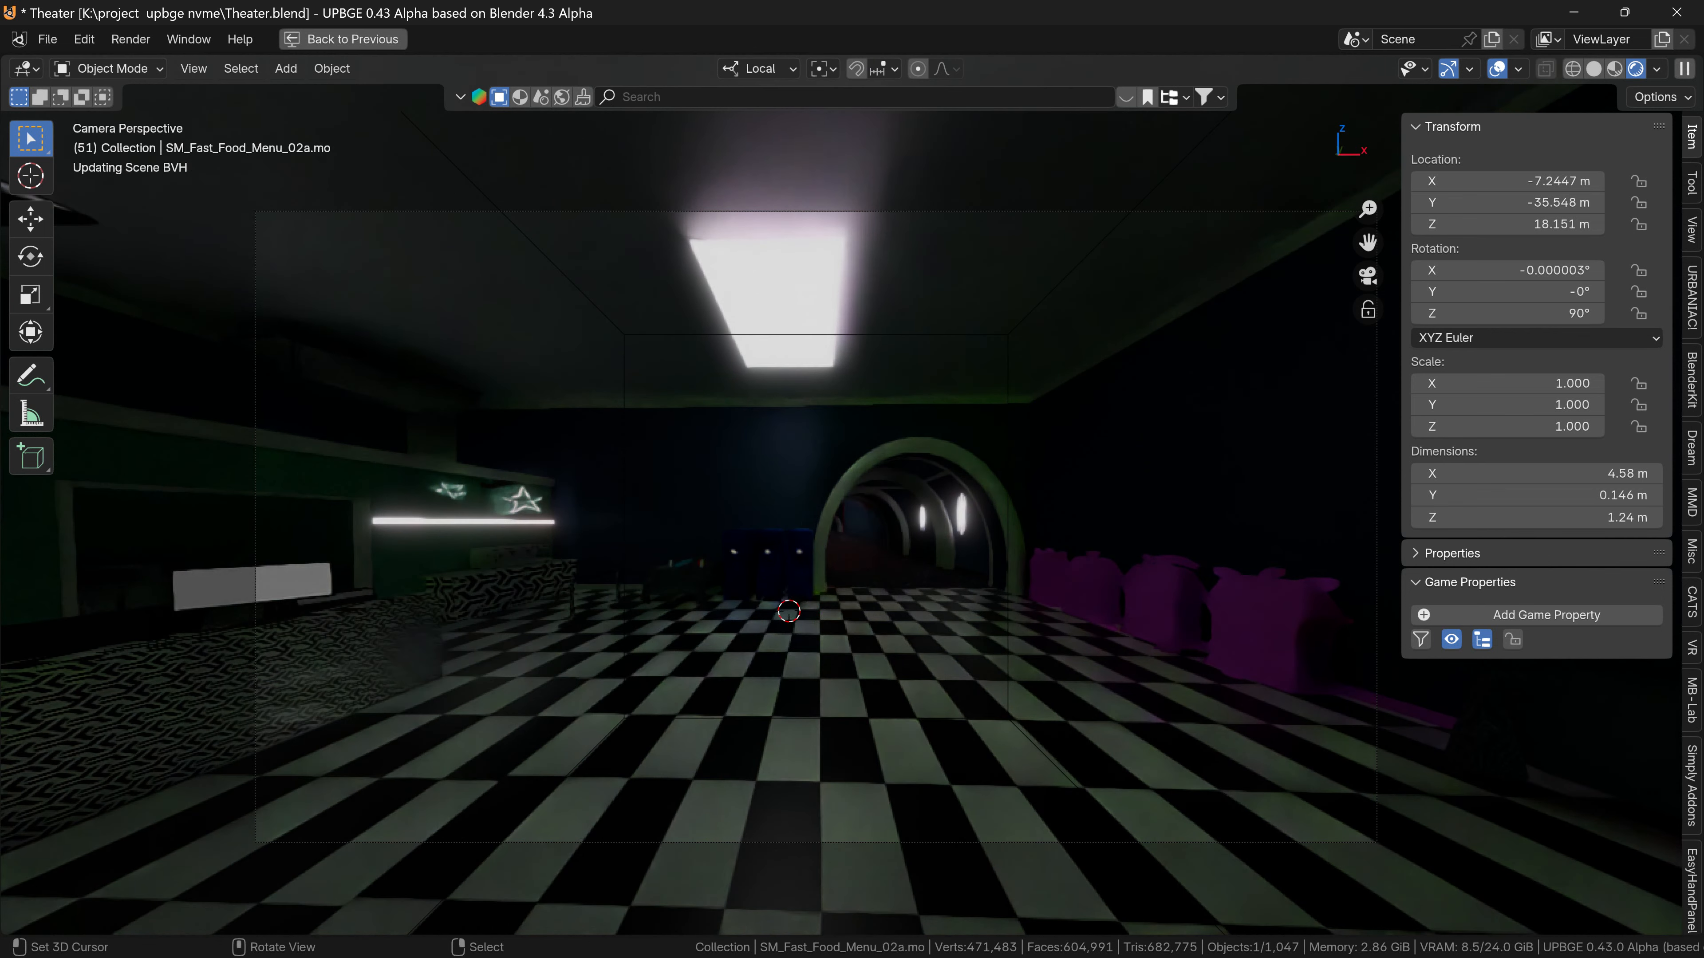
key(w)
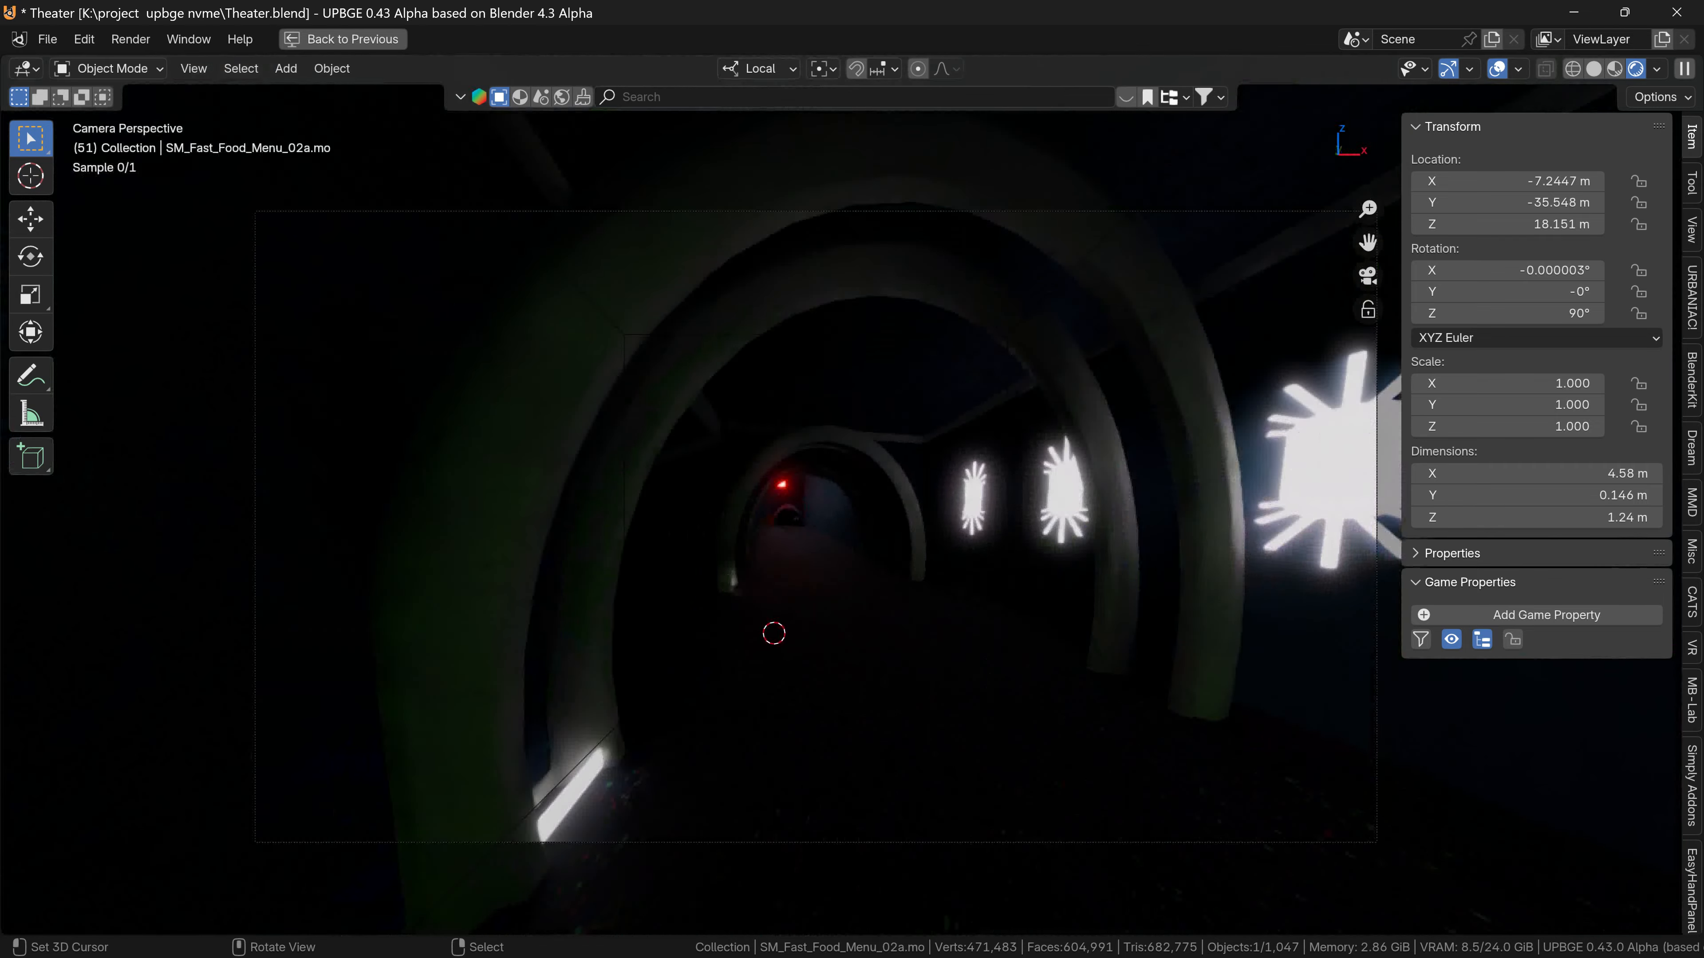
key(w)
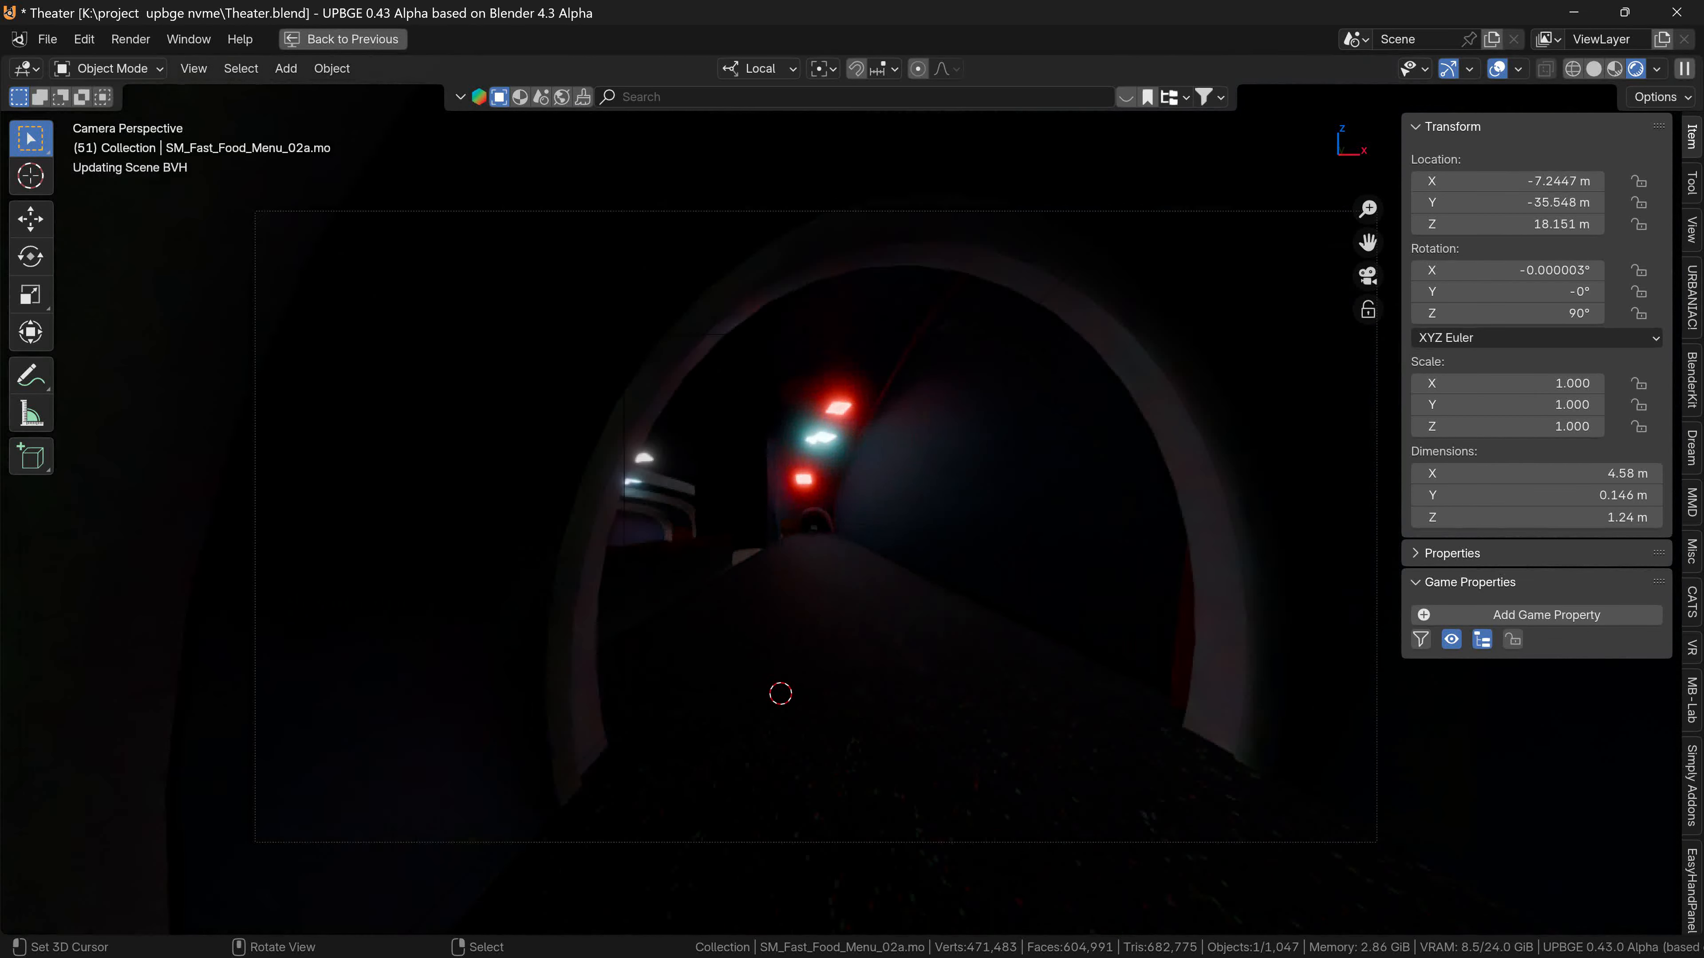
key(w)
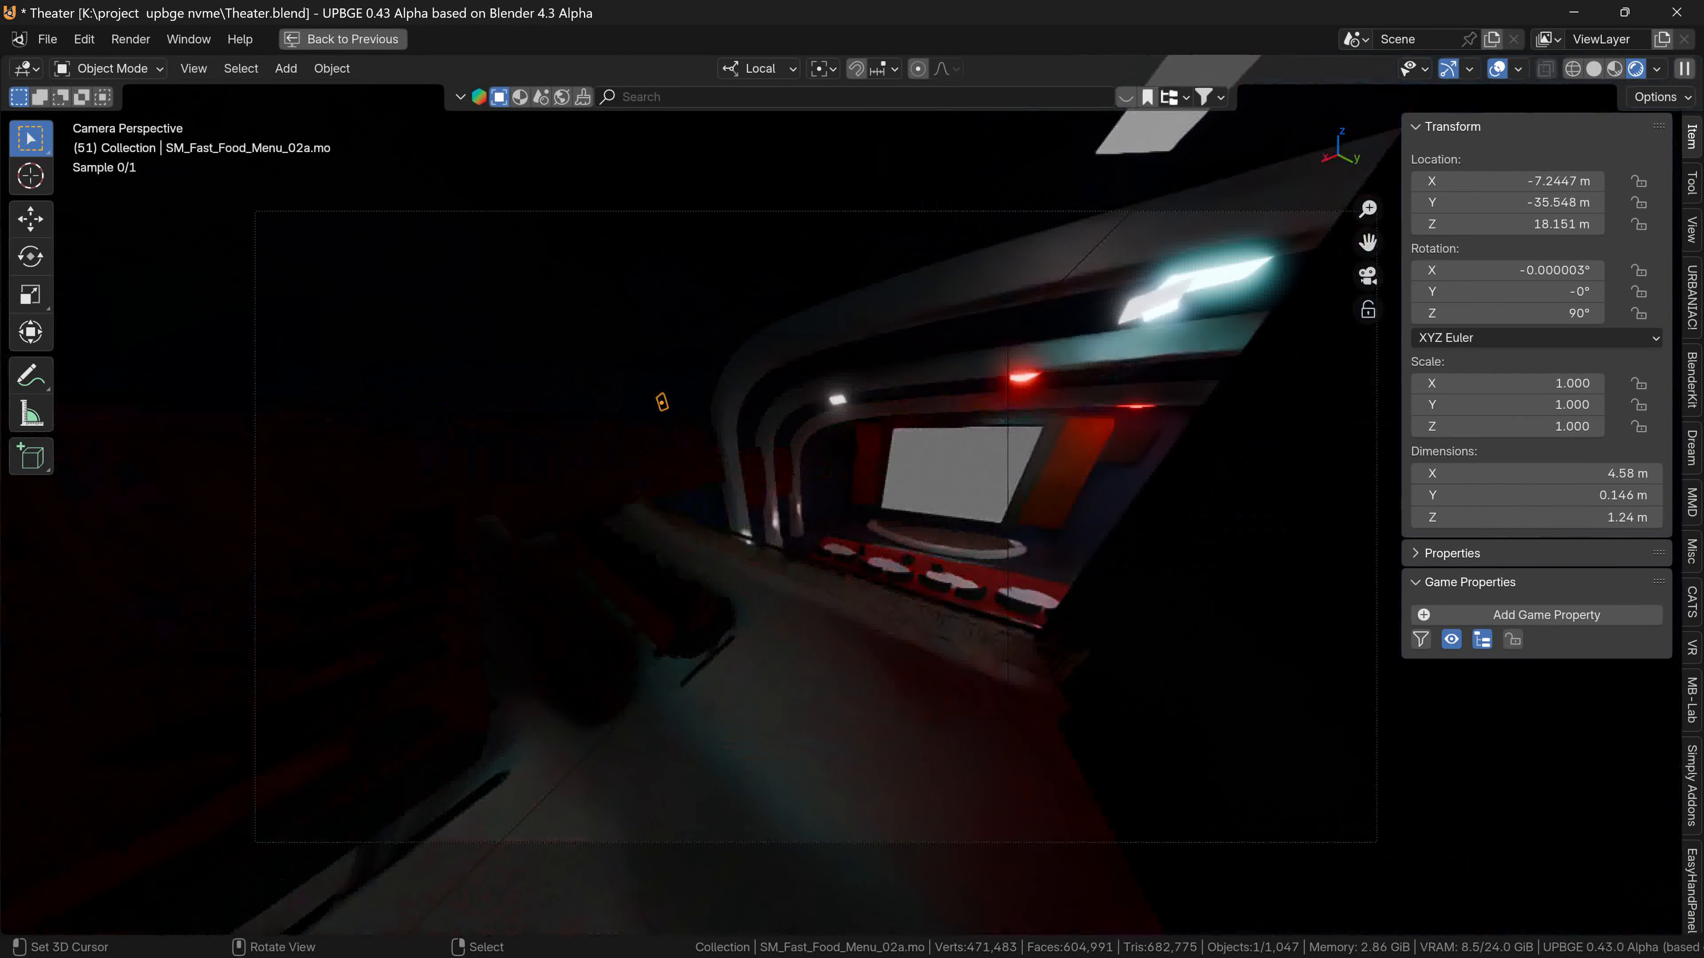
key(w)
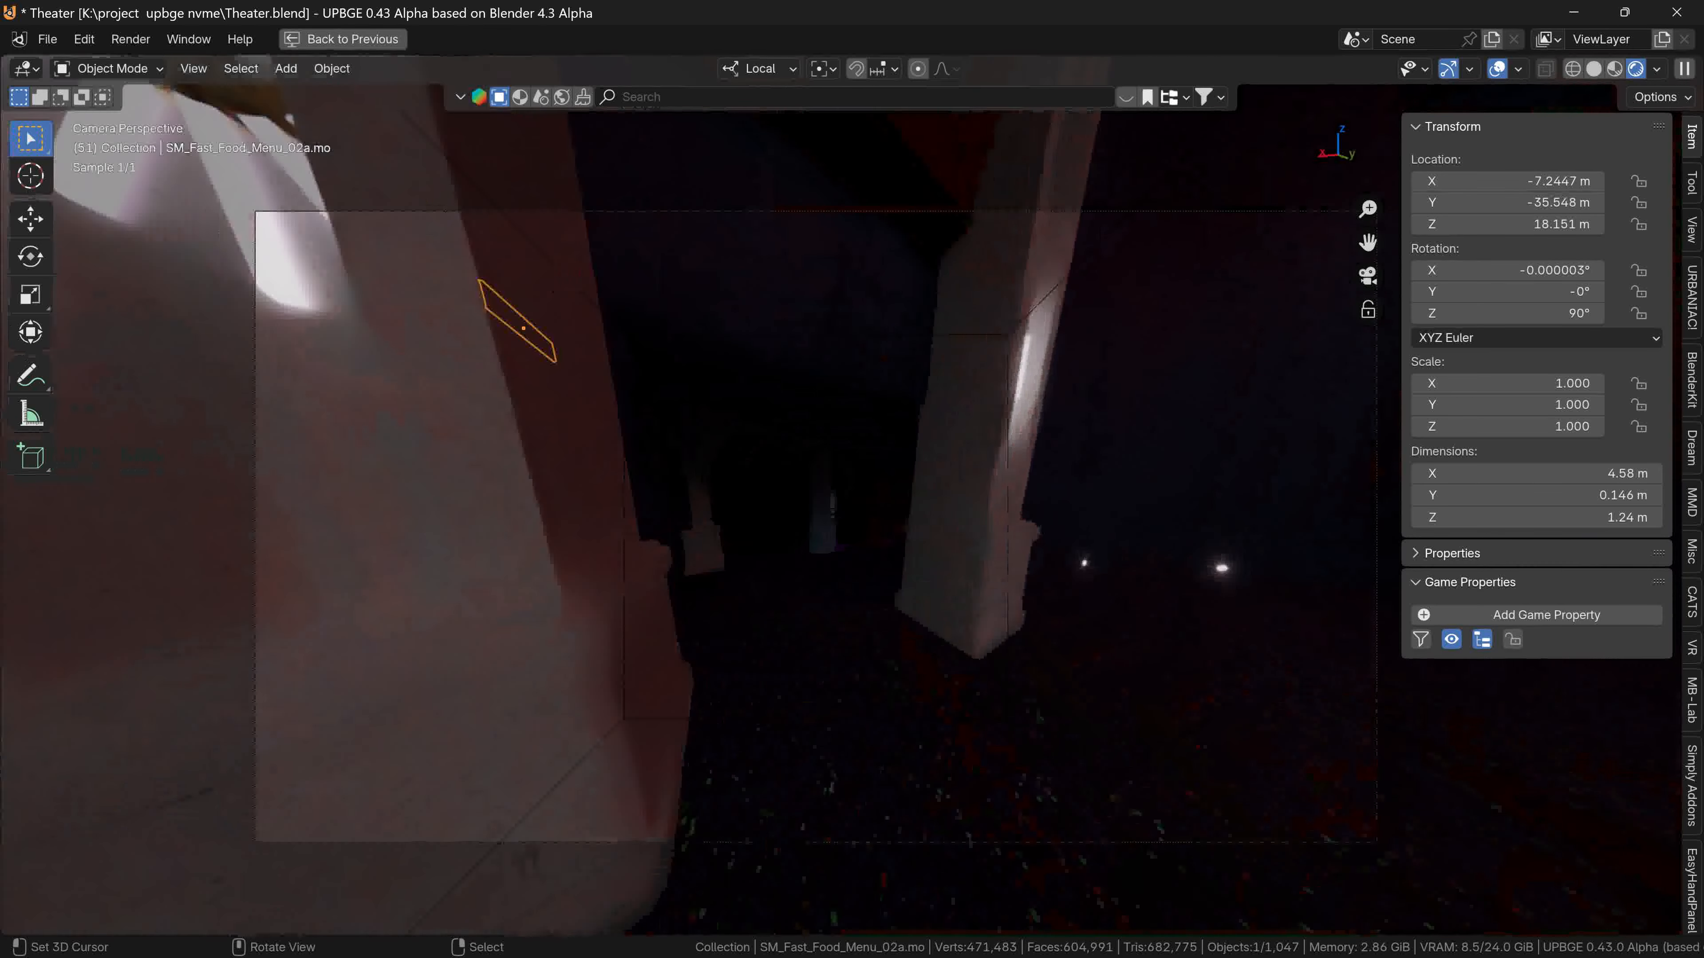
key(Escape)
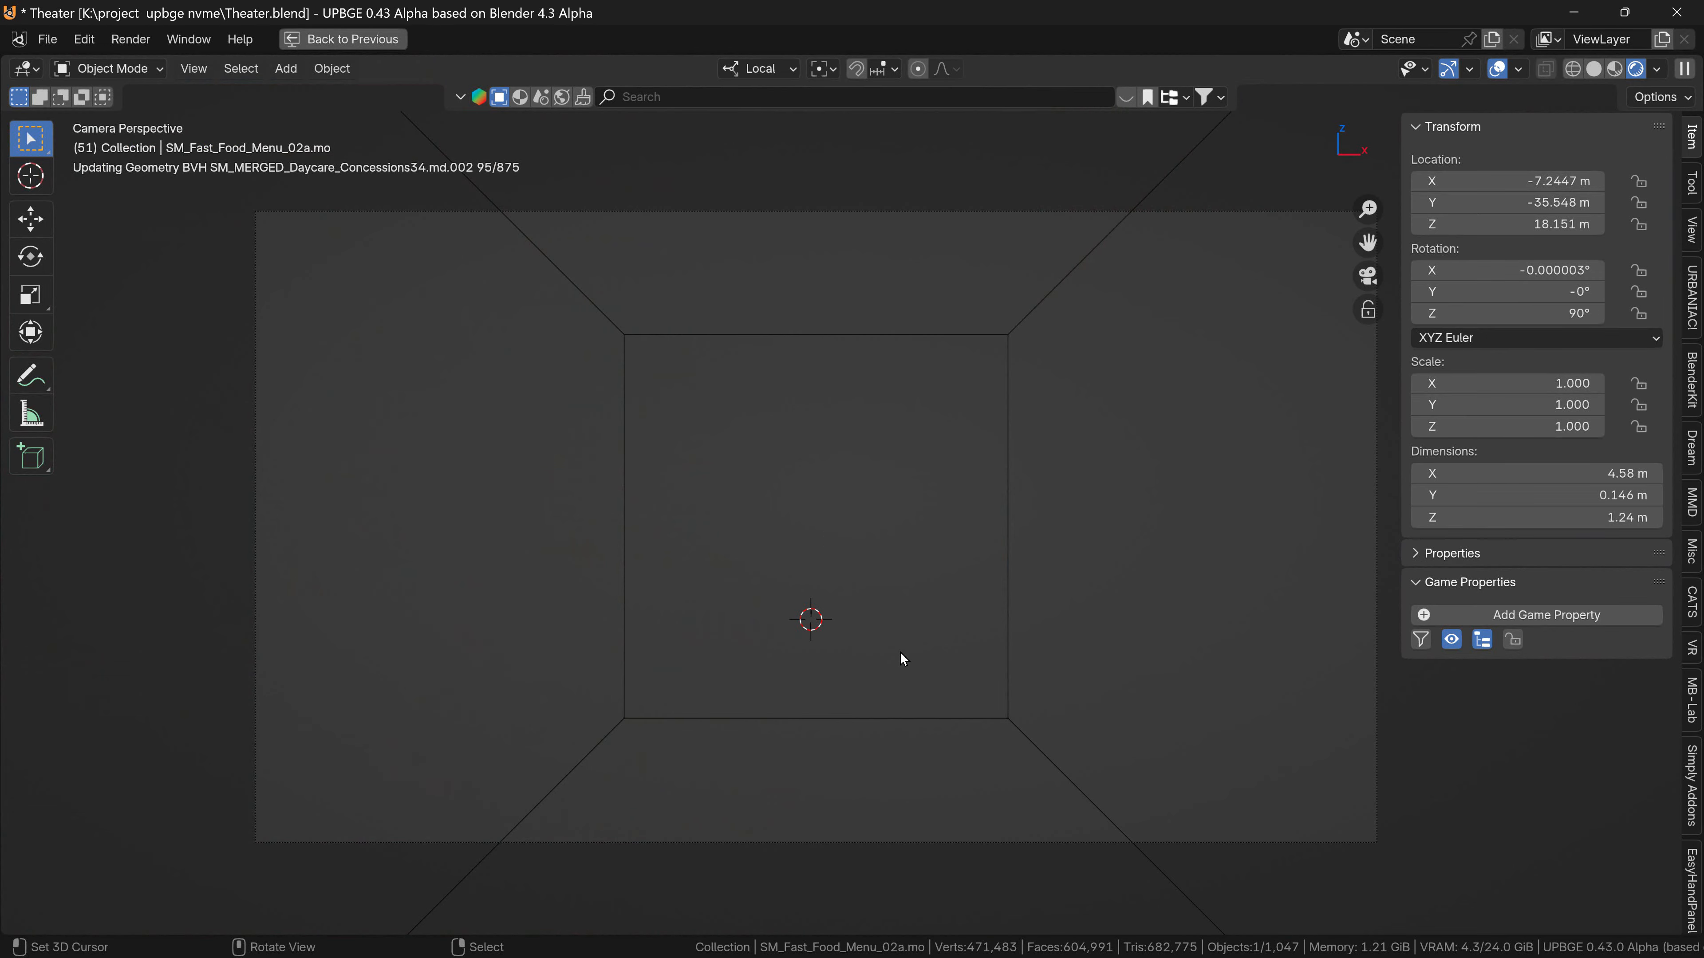
key(ctrl+space)
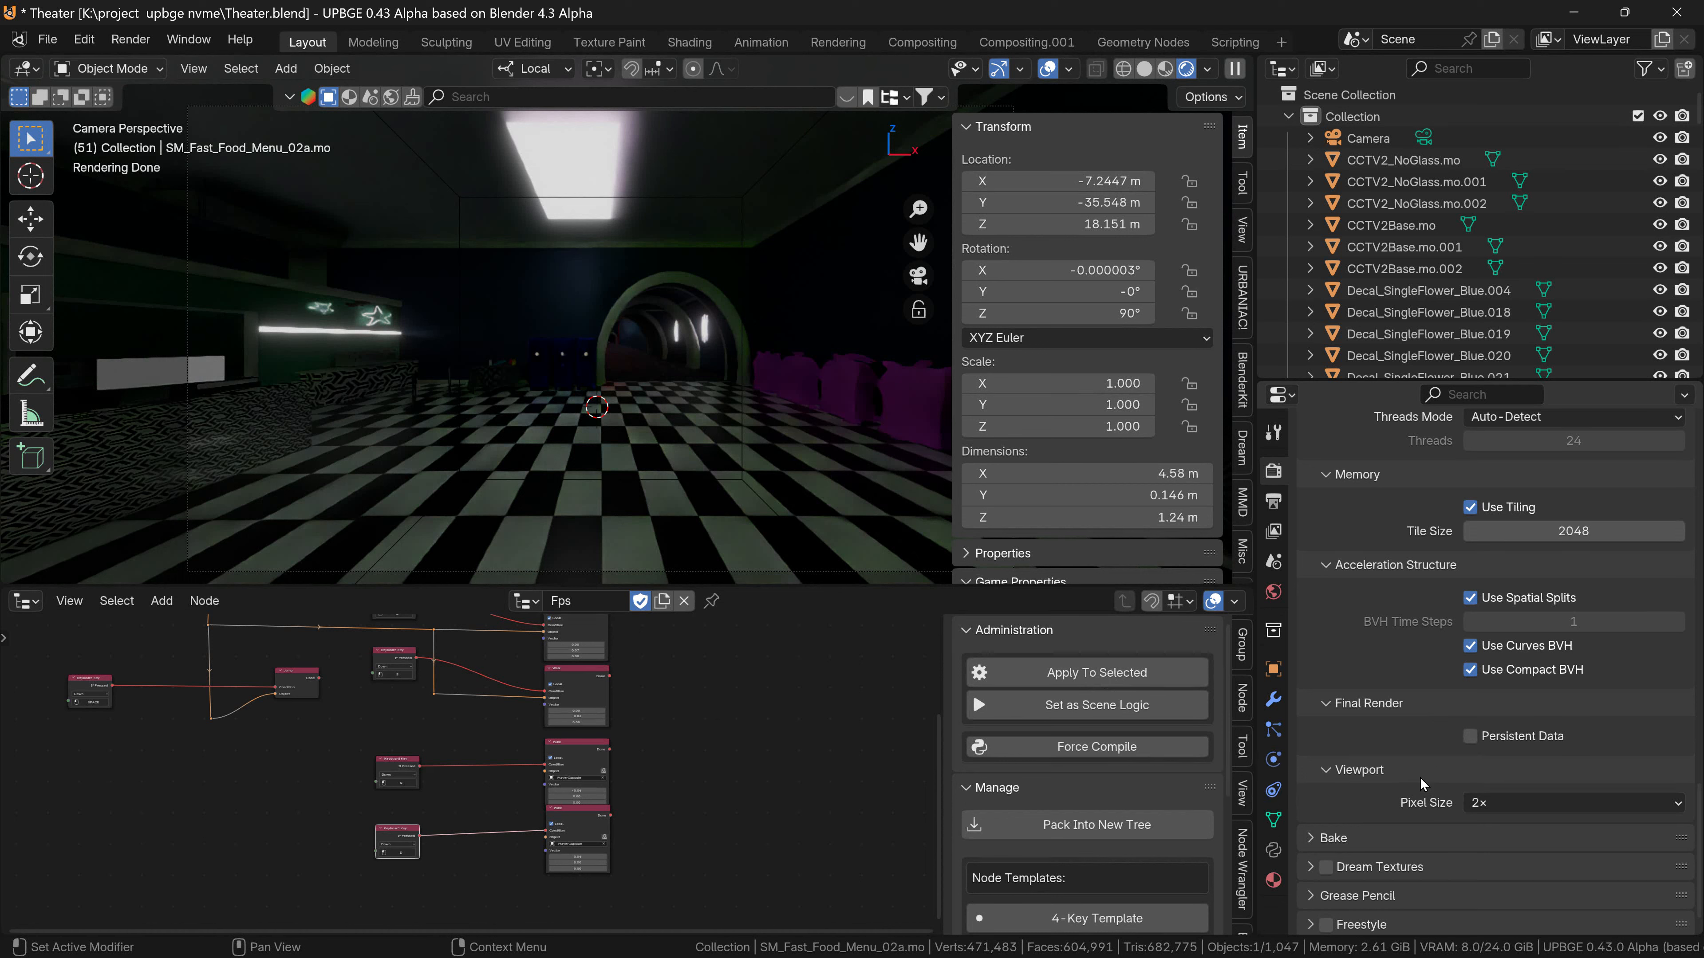
scroll(1420, 696, down, 1)
scroll(1412, 698, up, 6)
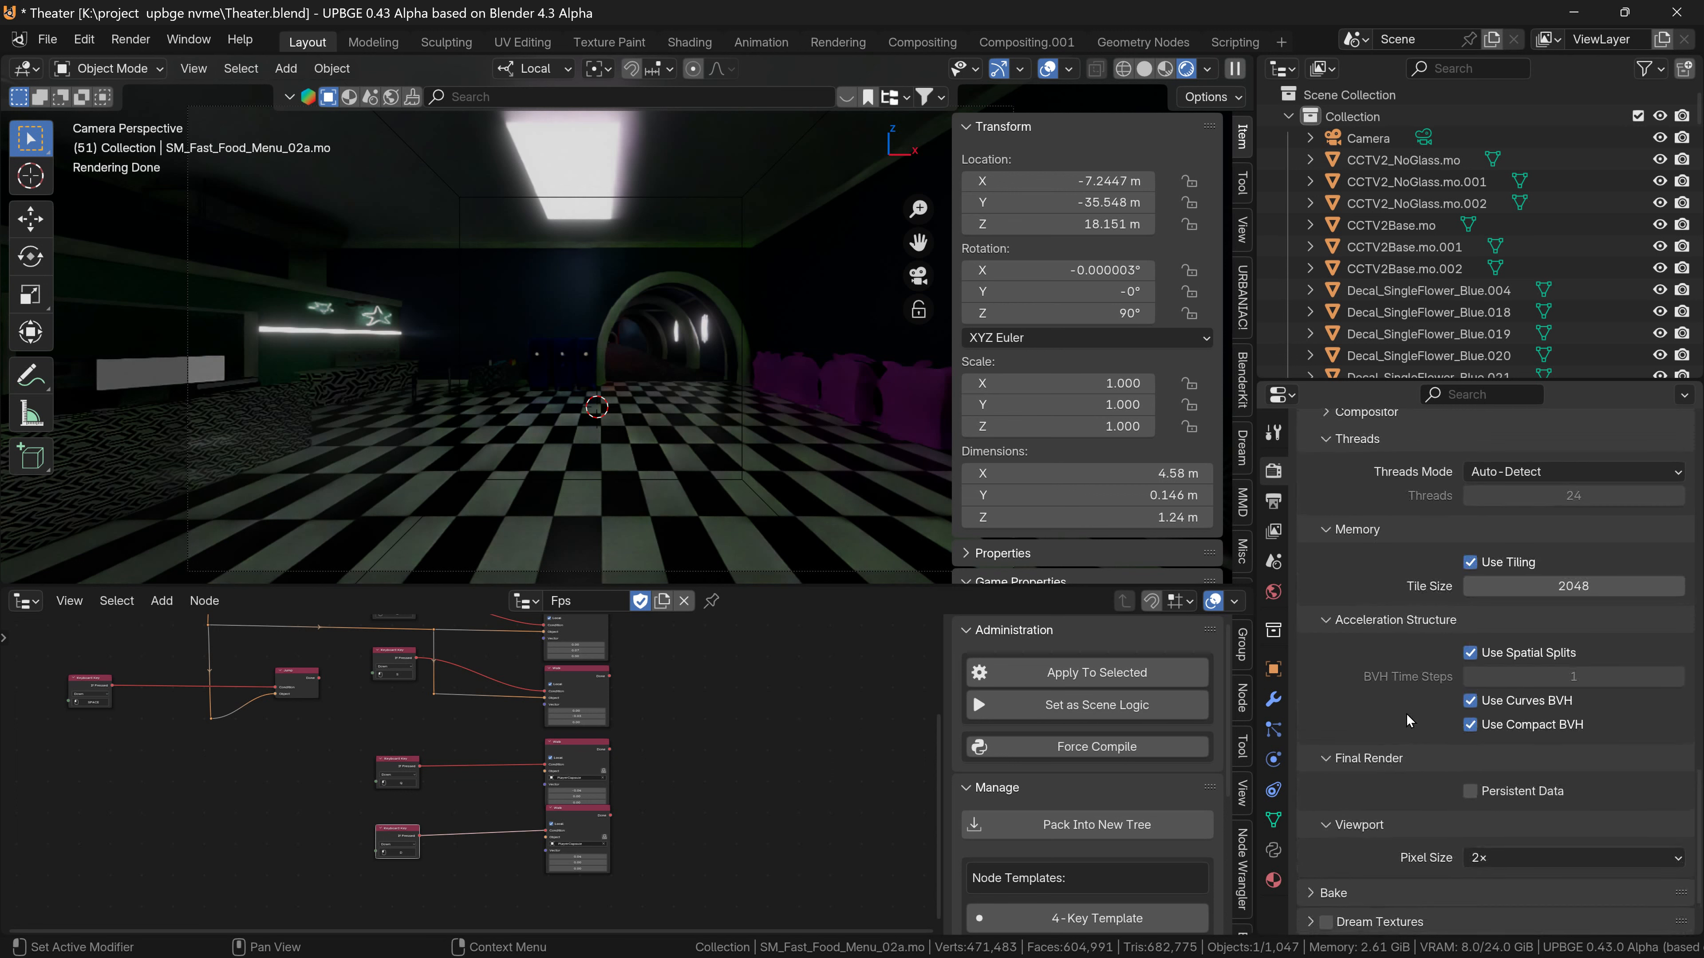
scroll(1387, 771, up, 1)
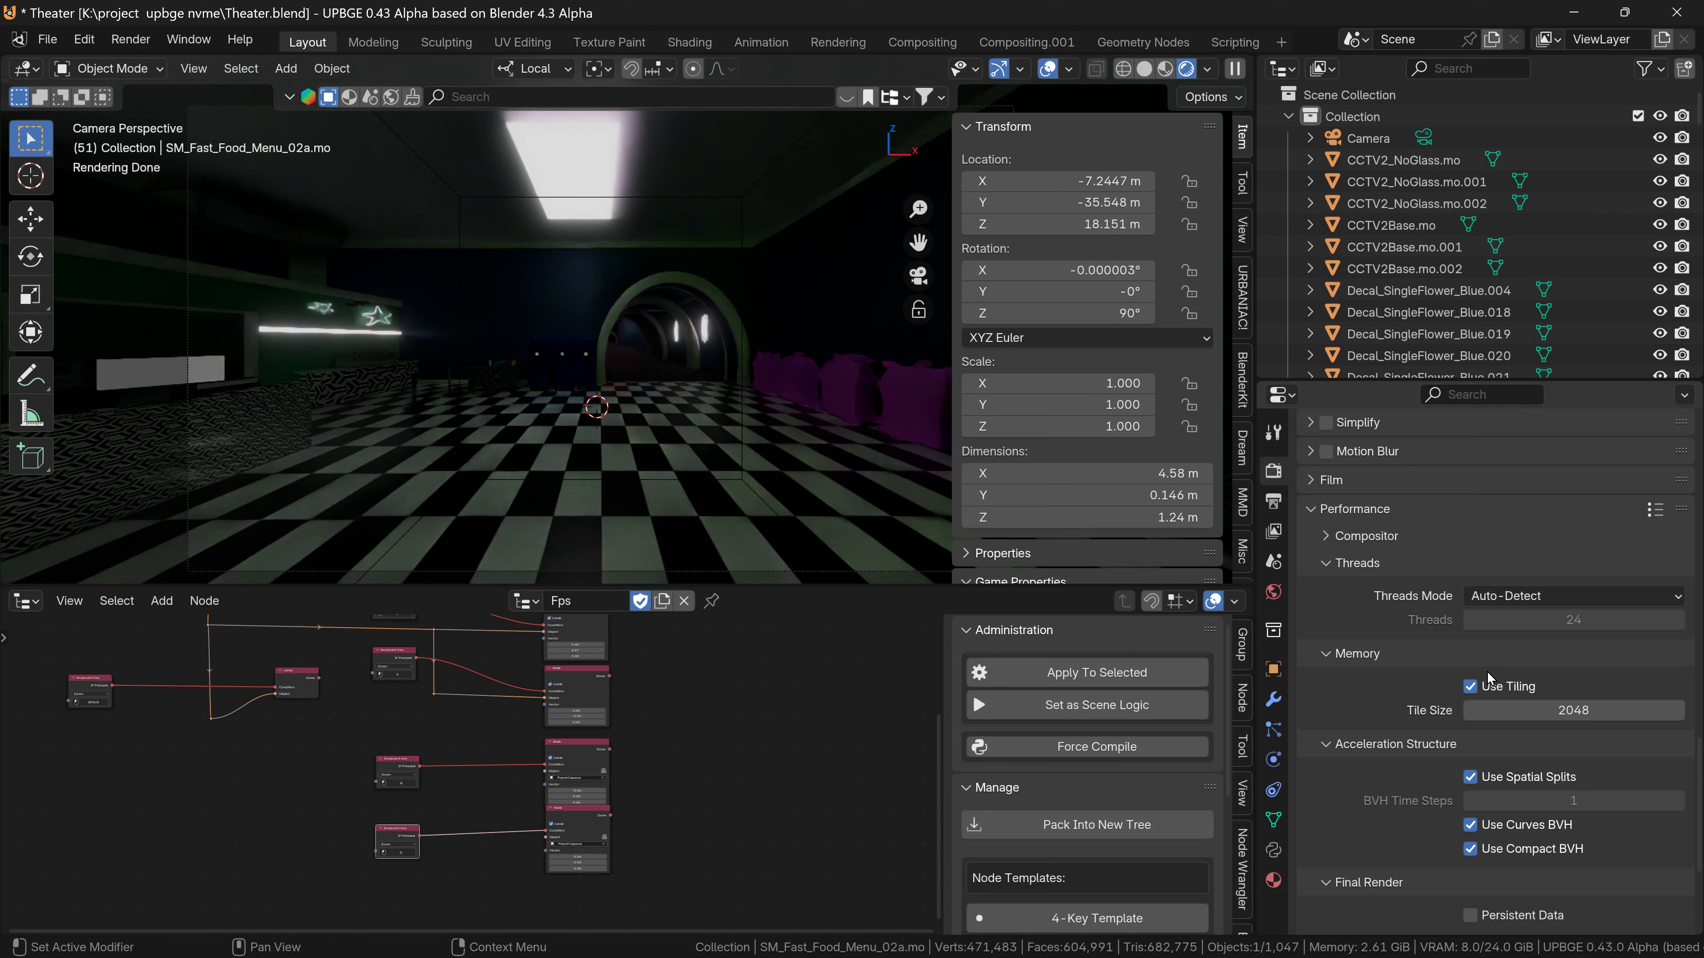
middle_drag(1416, 689, 1416, 694)
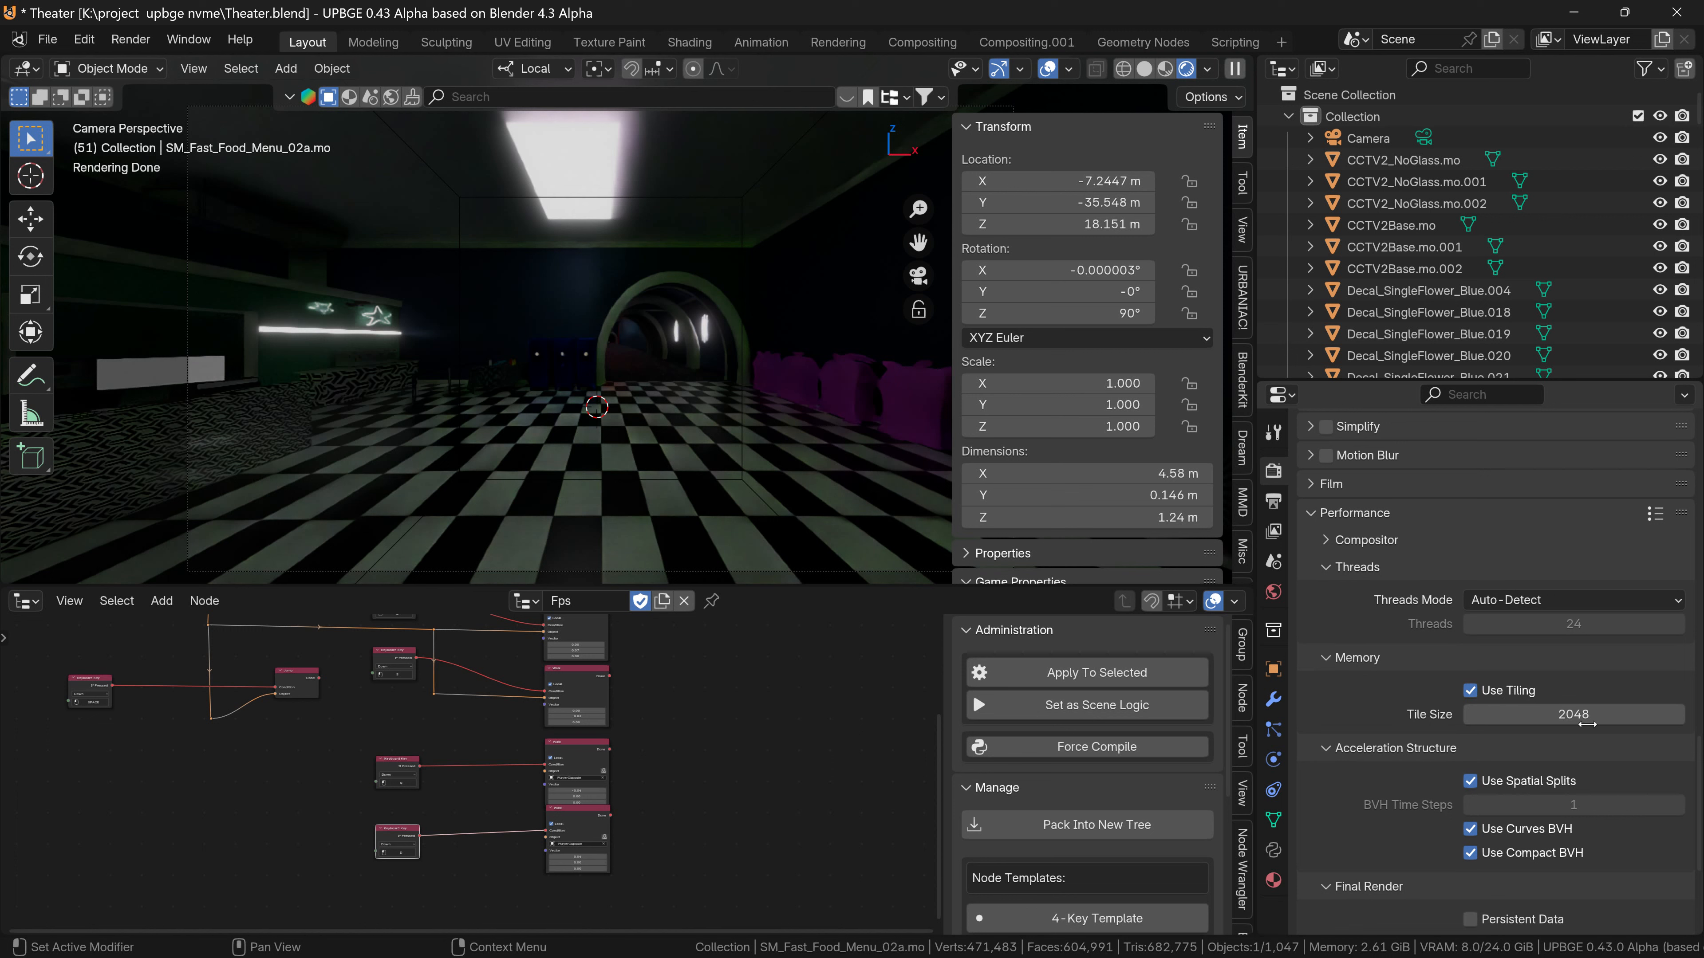
Examine the Cycles render settings from memory tiling and the Threads Mode choices back through denoising and sampling to the render engine.
scroll(1552, 695, up, 5)
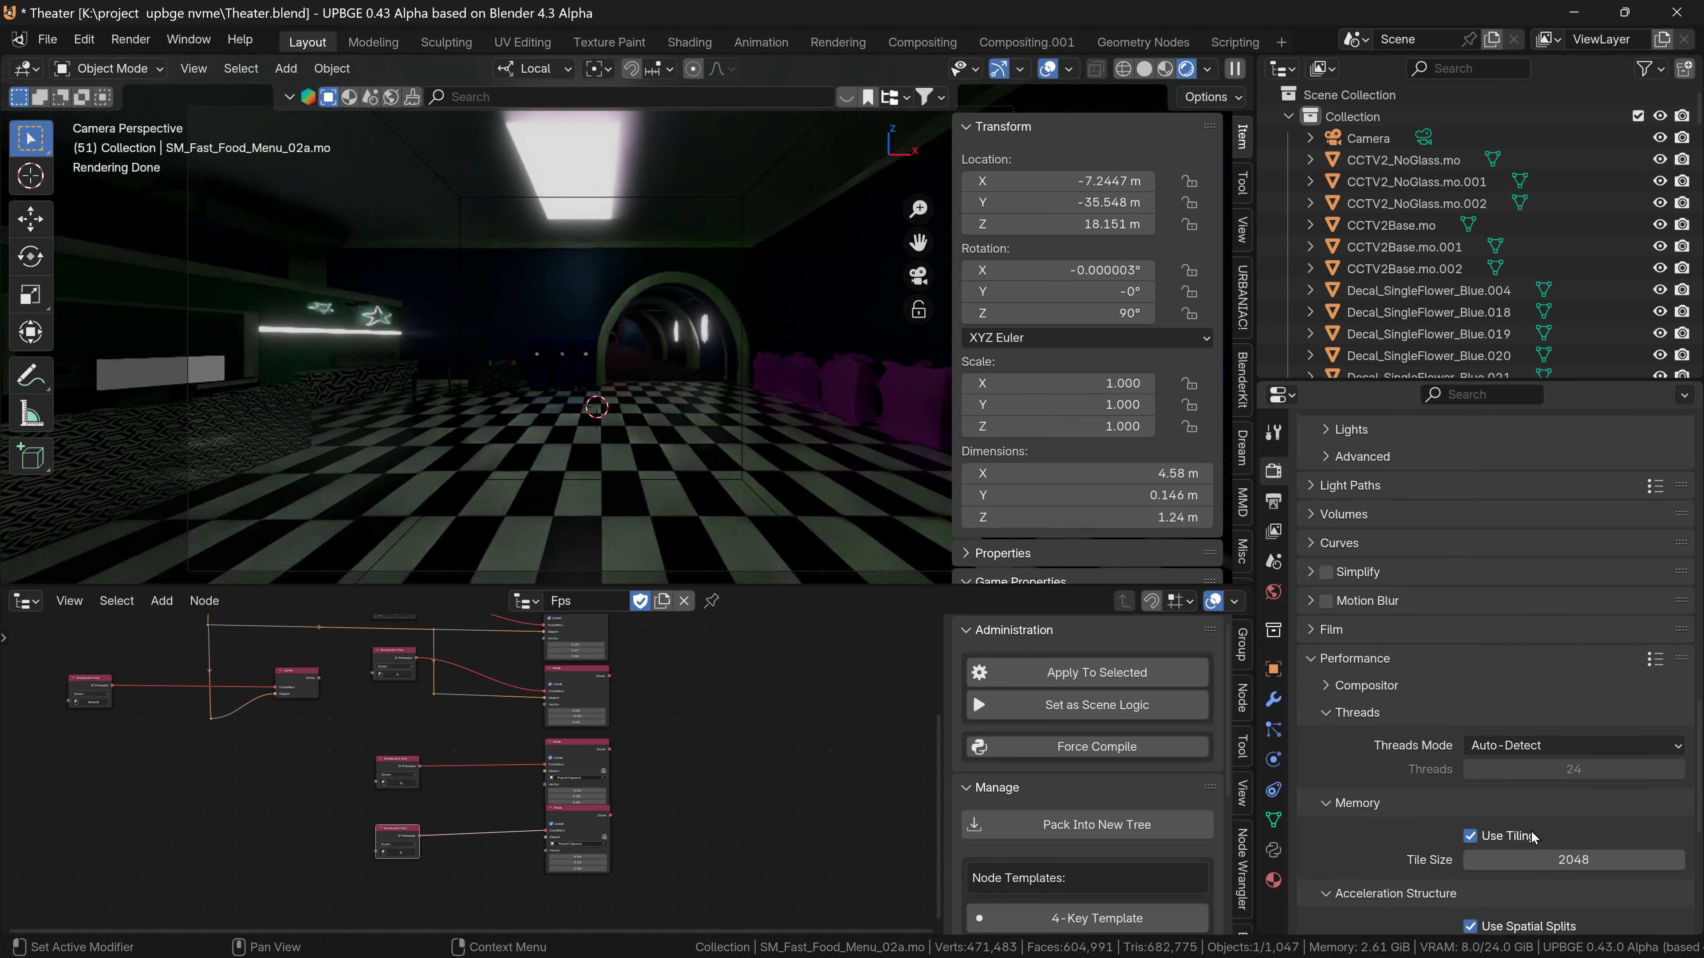
scroll(1466, 741, up, 1)
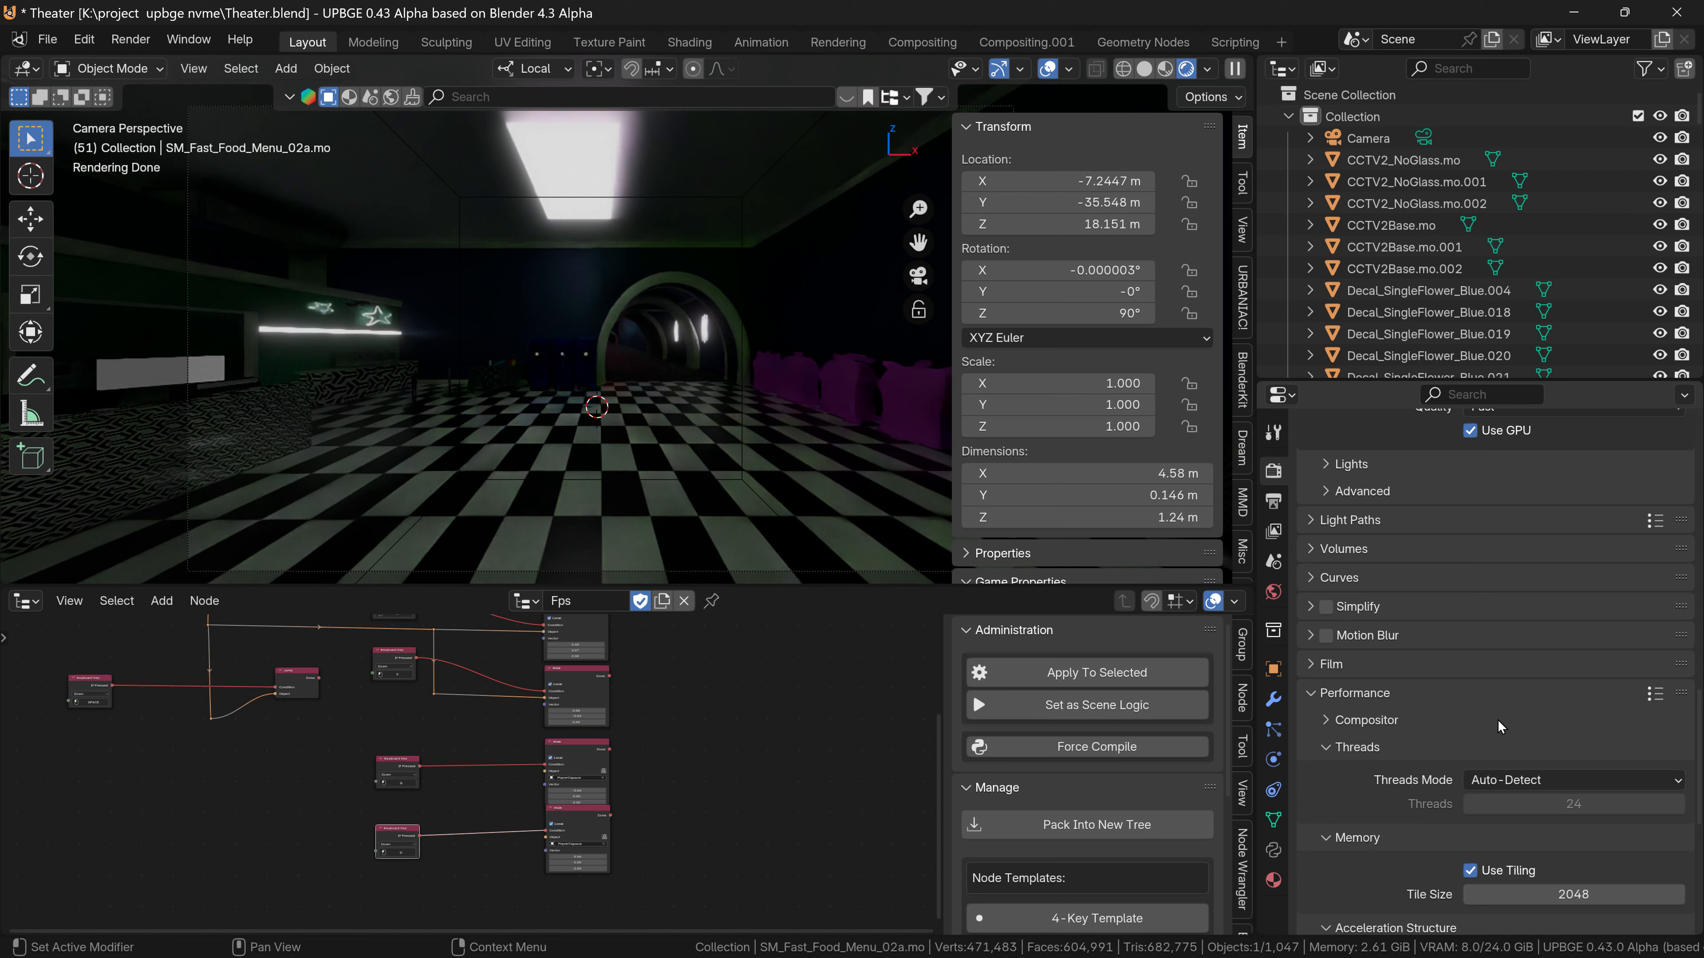
scroll(1510, 739, up, 1)
click(1576, 783)
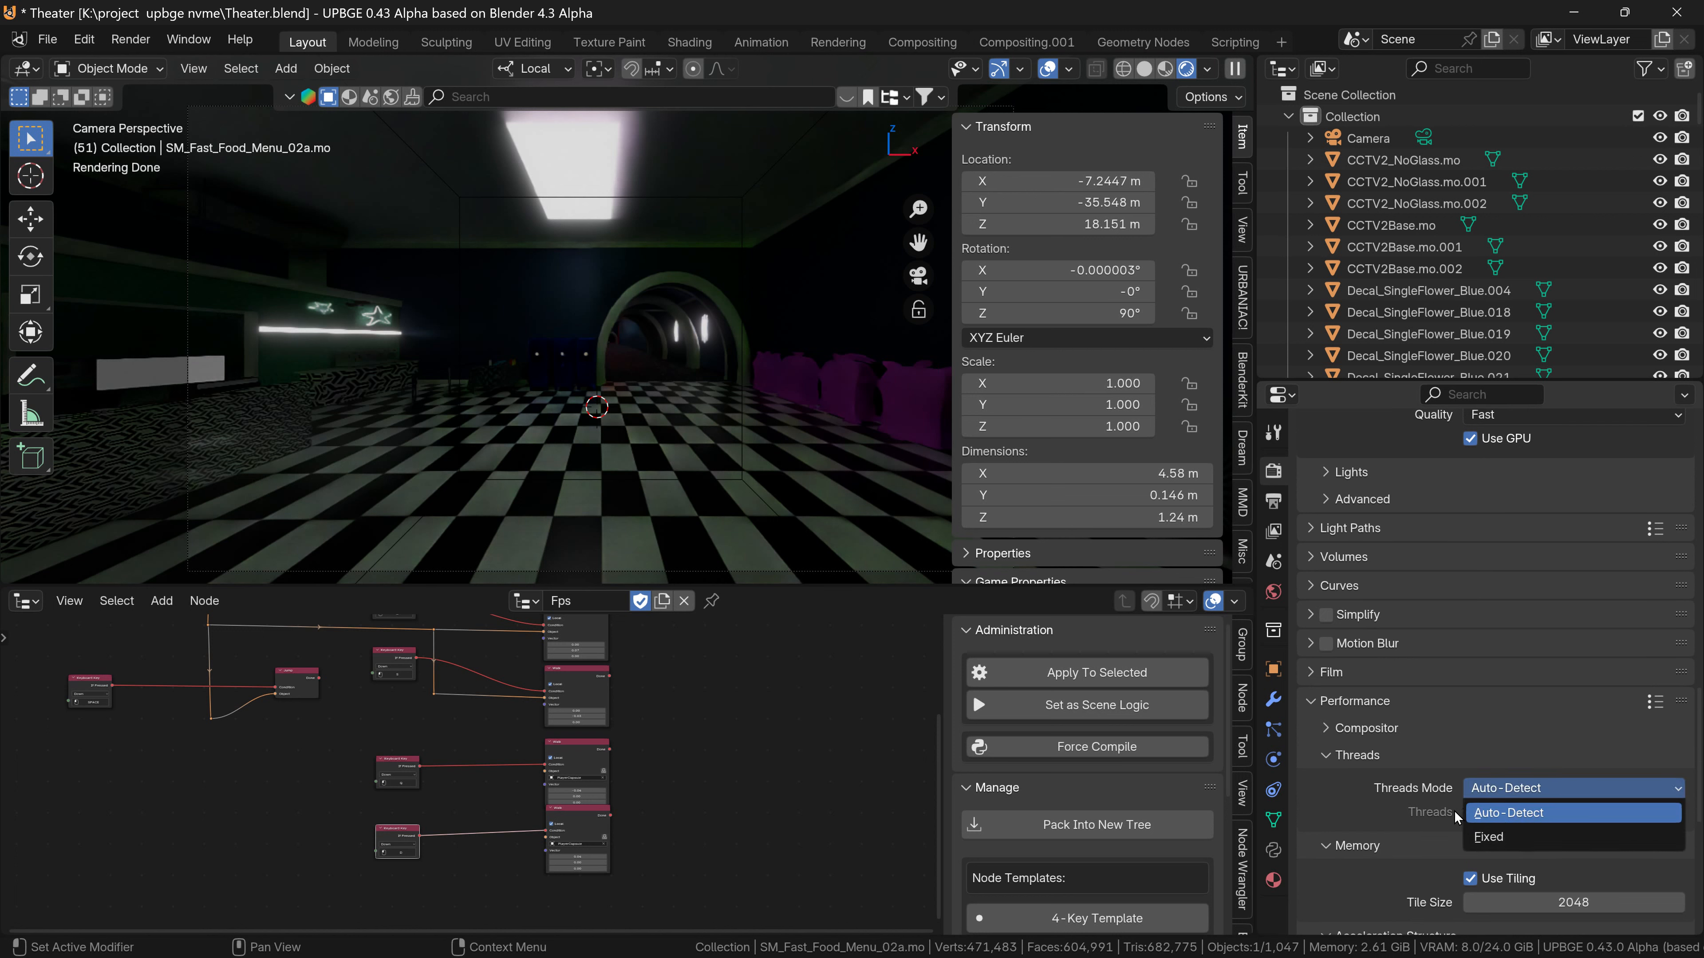
scroll(1449, 792, up, 1)
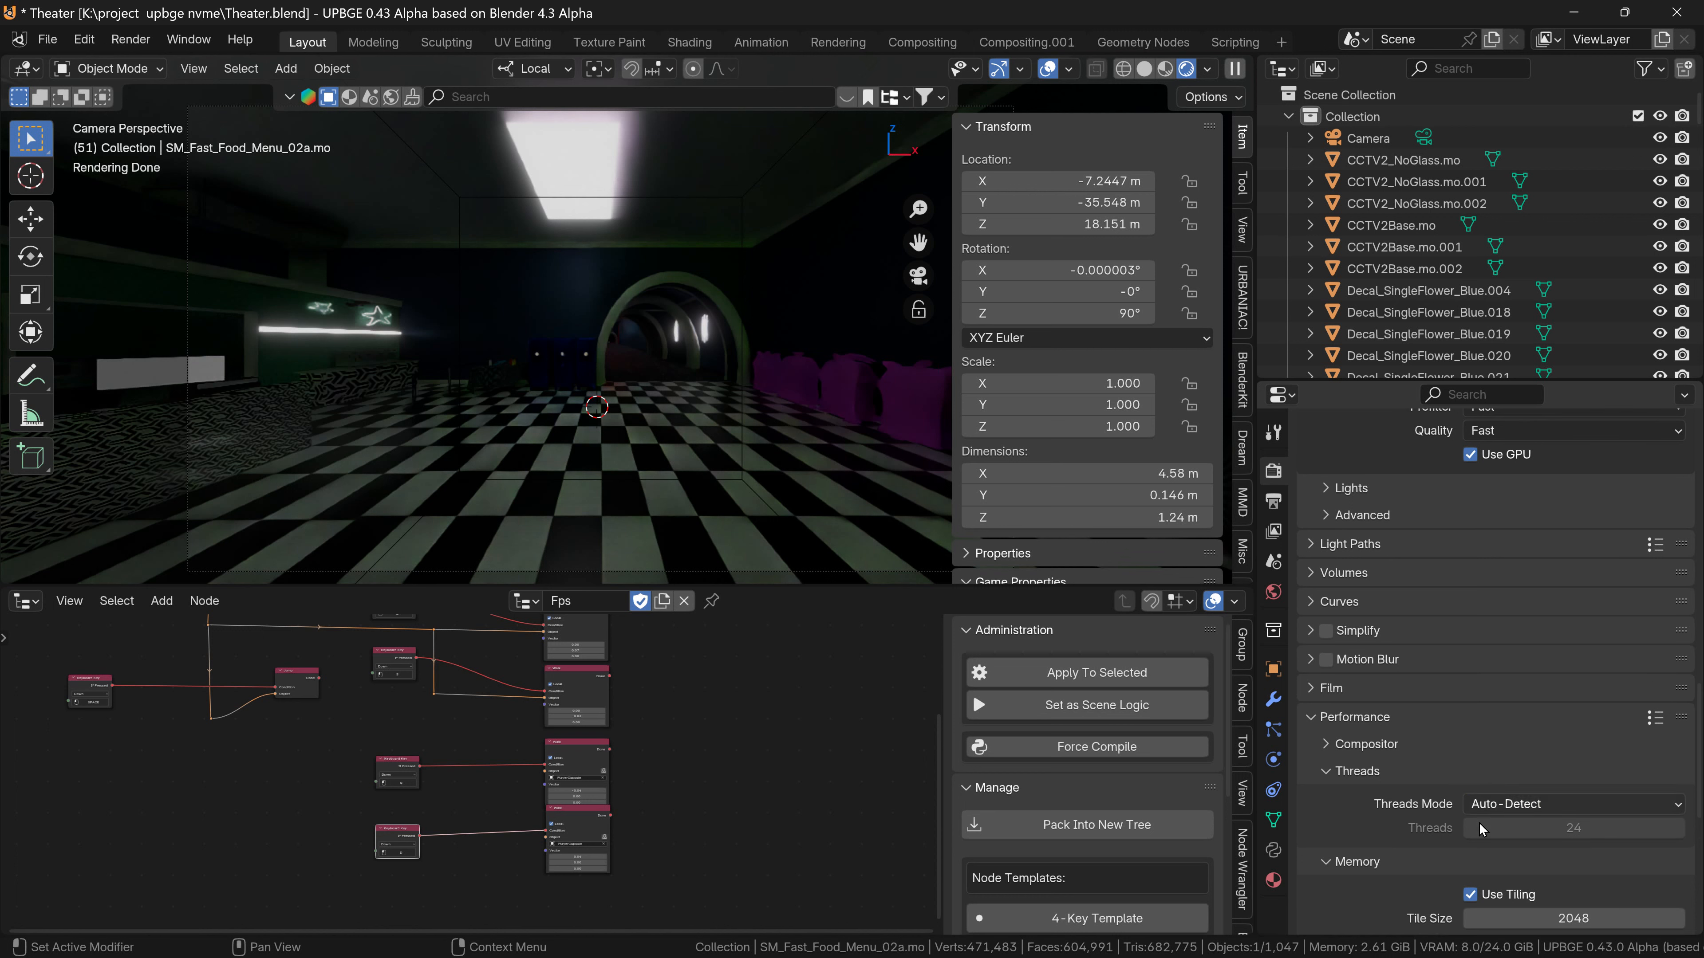
scroll(1422, 772, up, 5)
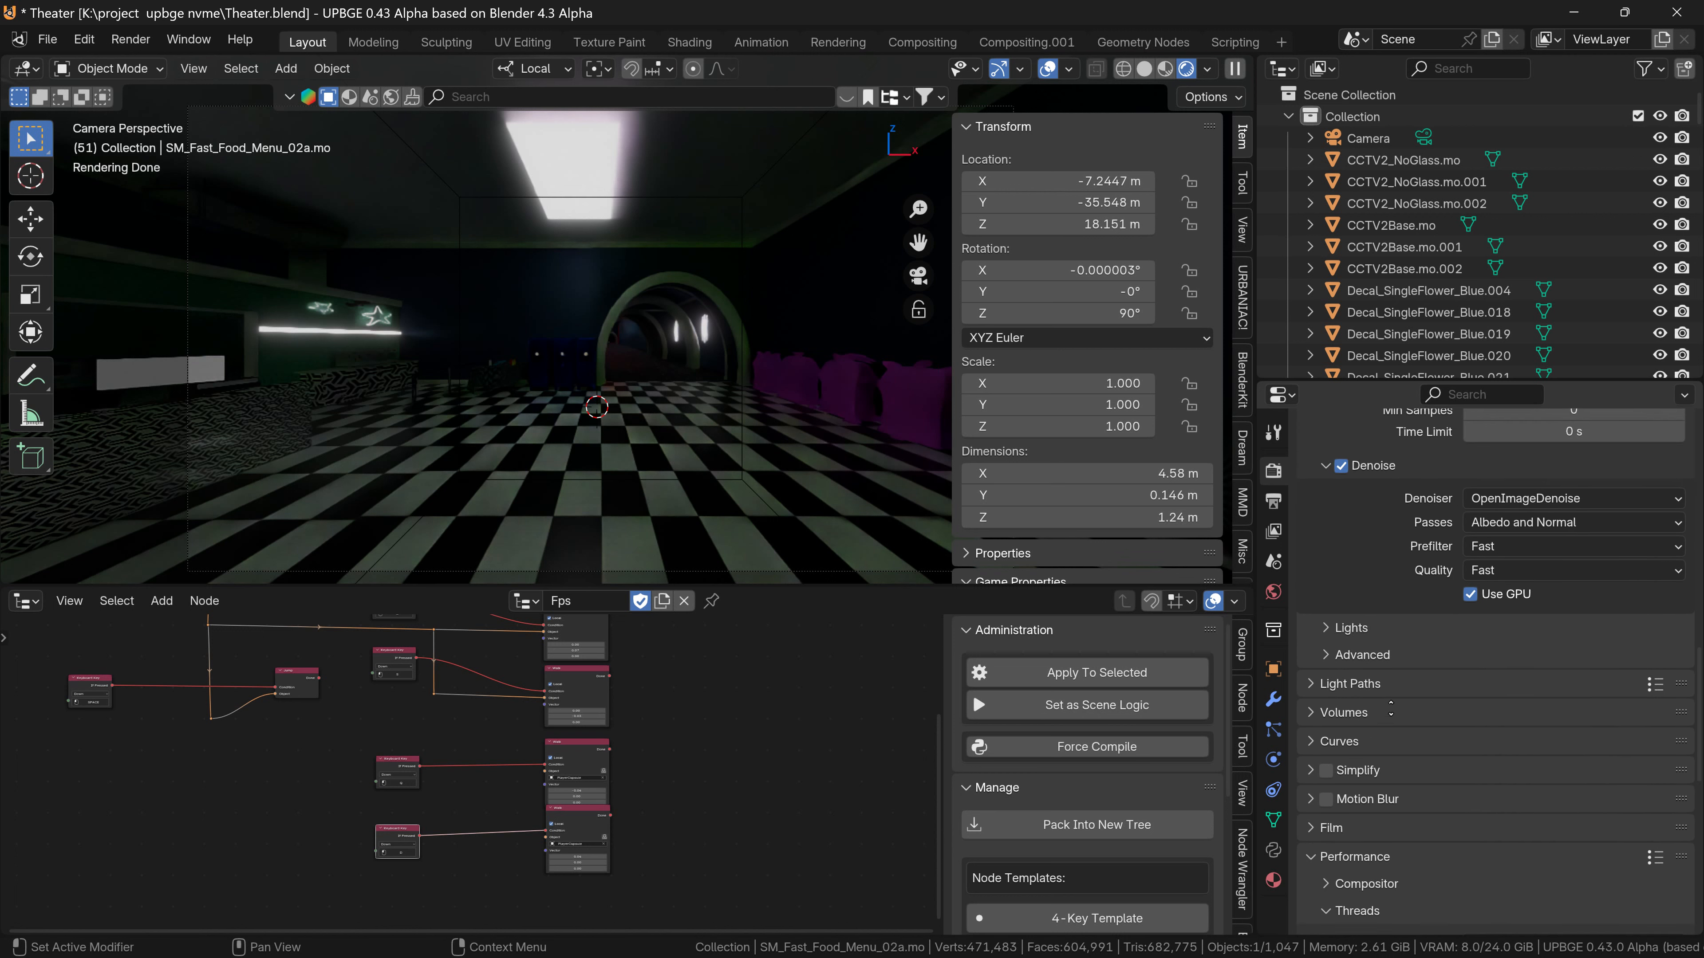
scroll(1469, 694, up, 12)
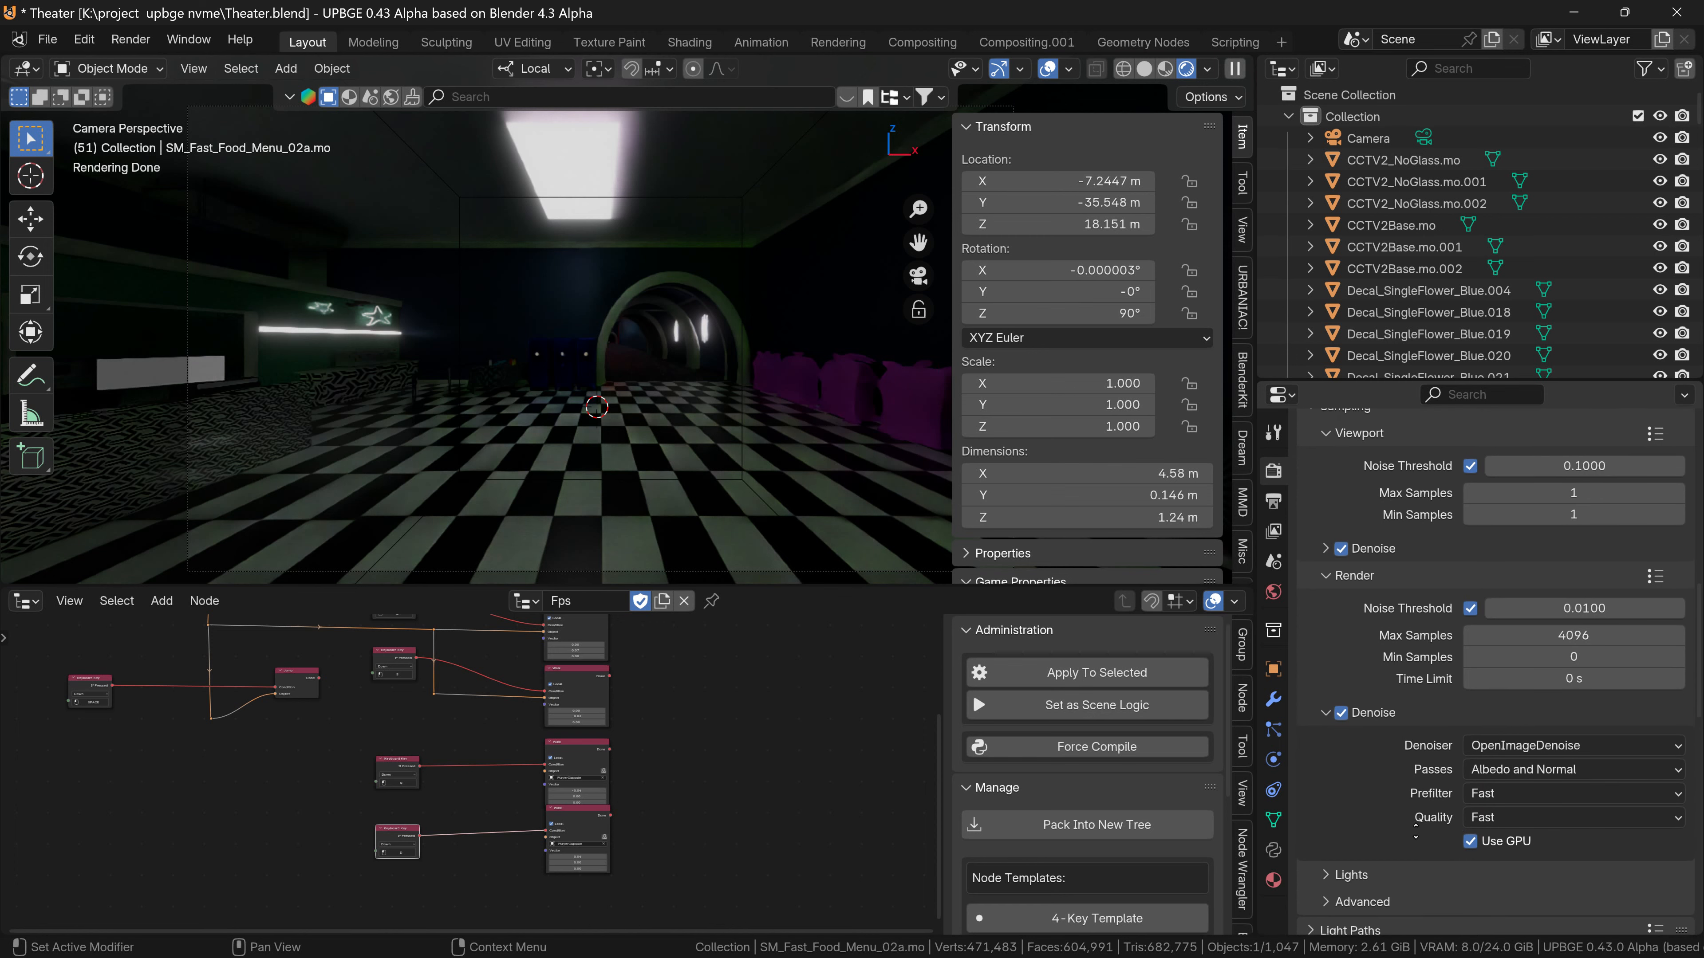
scroll(1432, 443, up, 1)
scroll(1441, 537, up, 15)
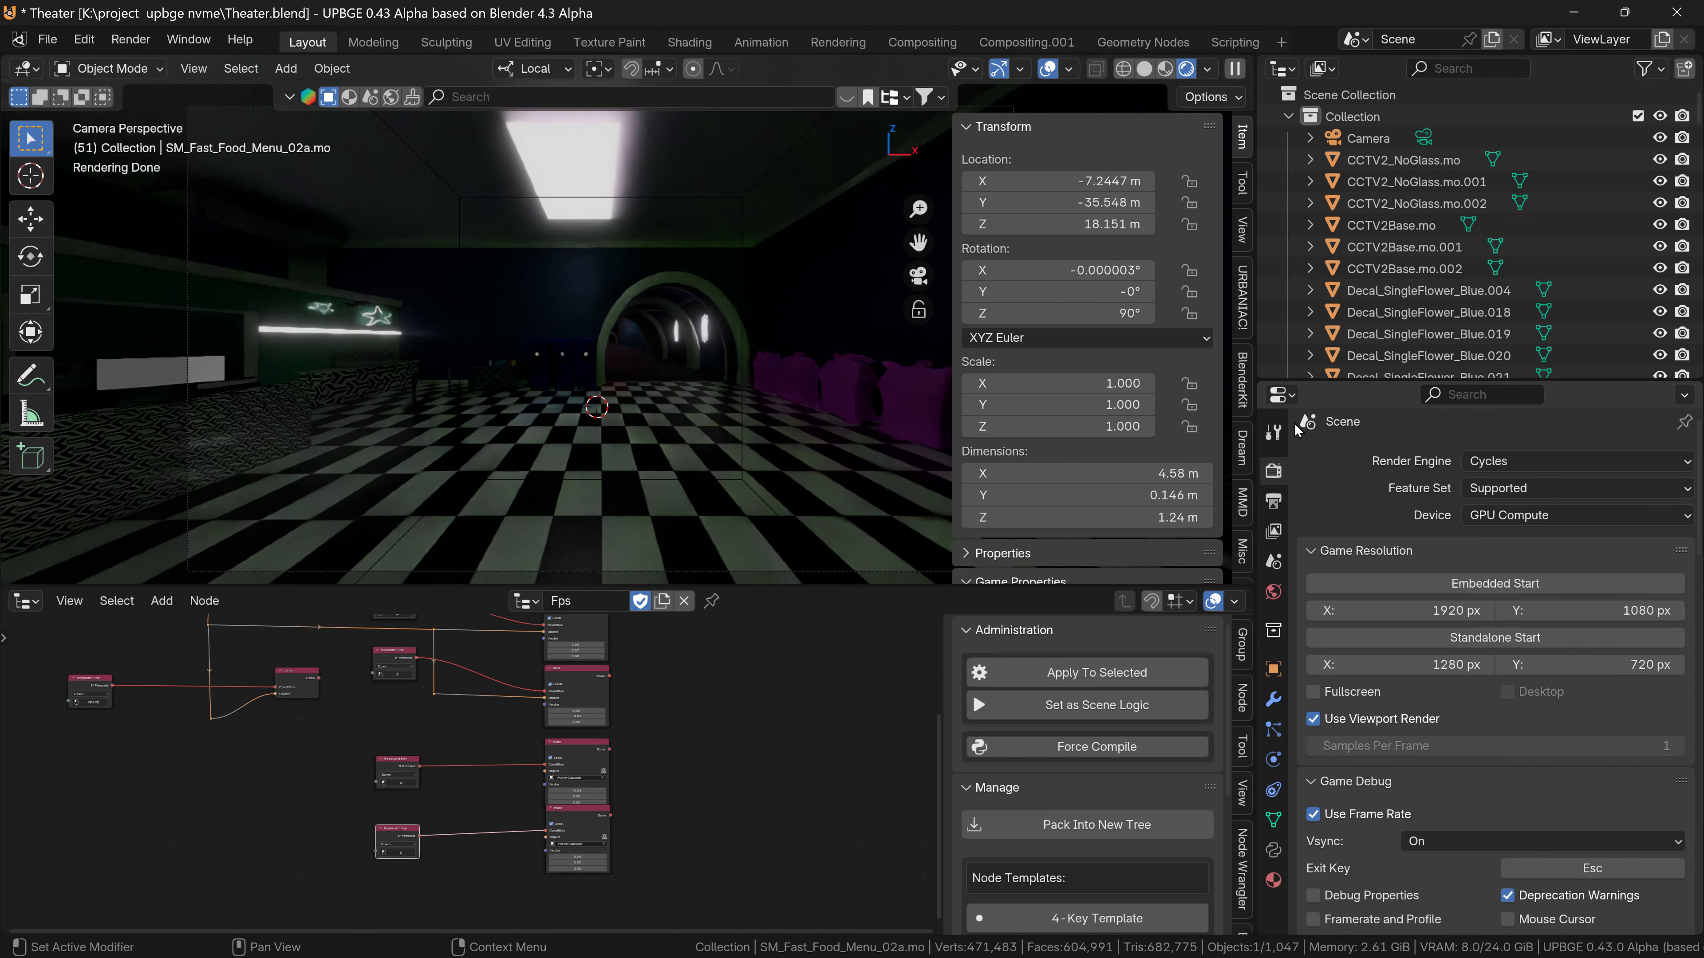
Examine the scene's output format, frame range, file saving and metadata settings, along with the view layer's light passes.
click(1273, 505)
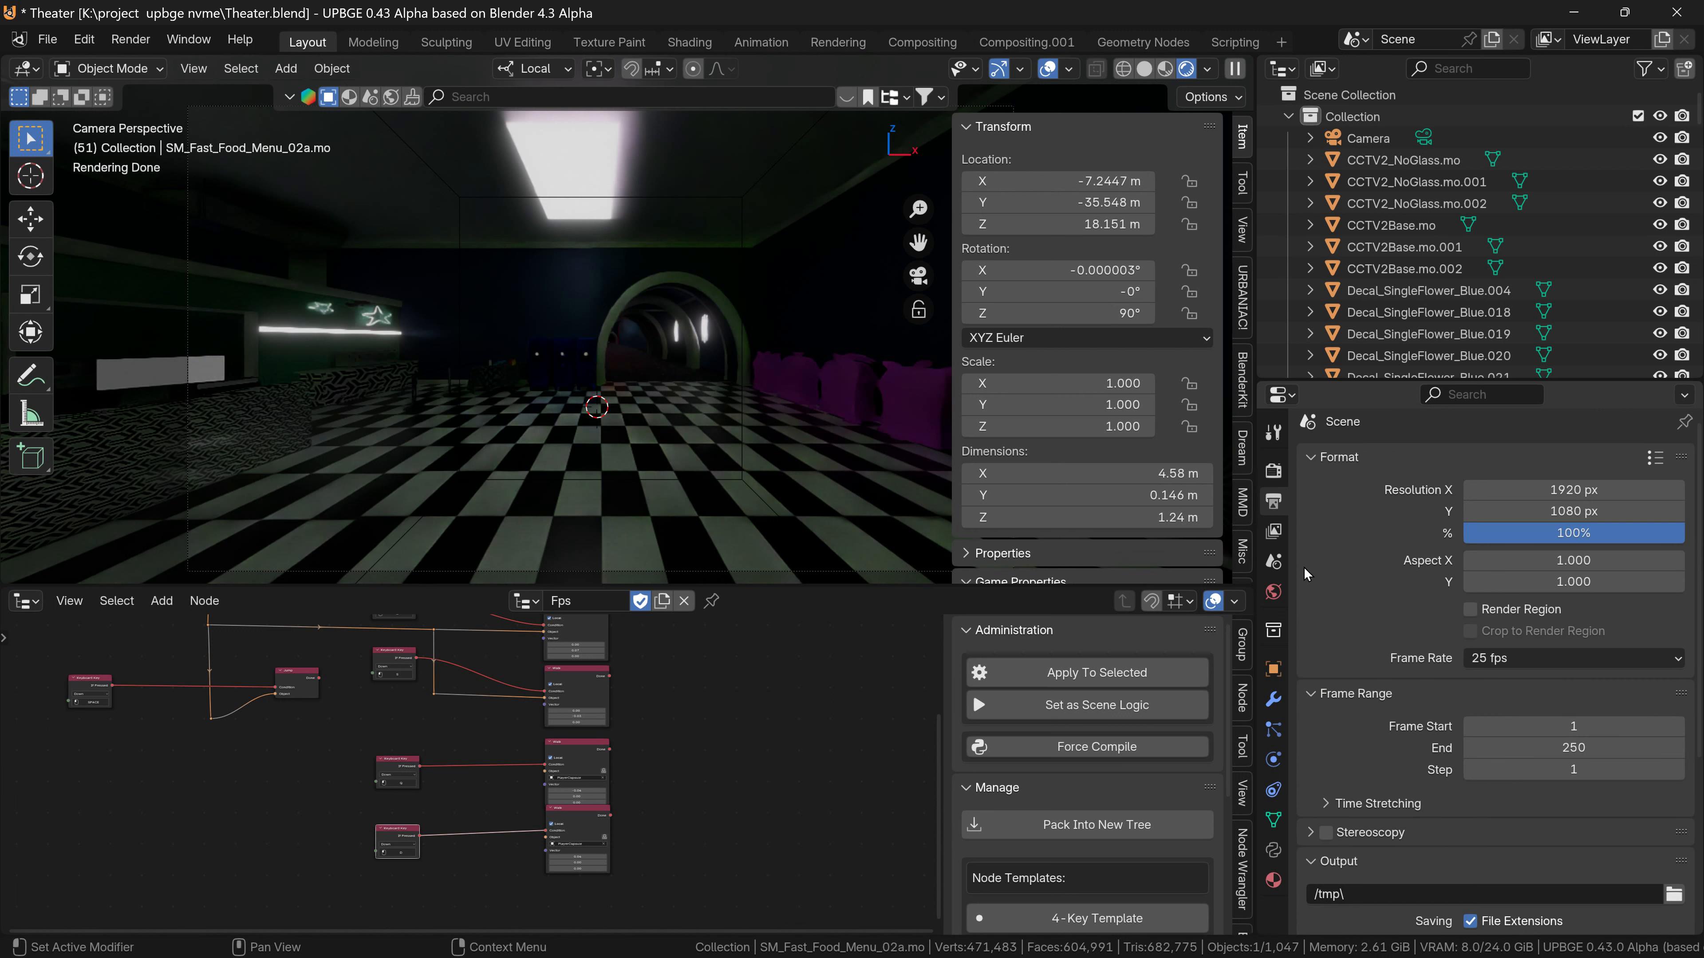
click(1272, 532)
scroll(1454, 645, down, 20)
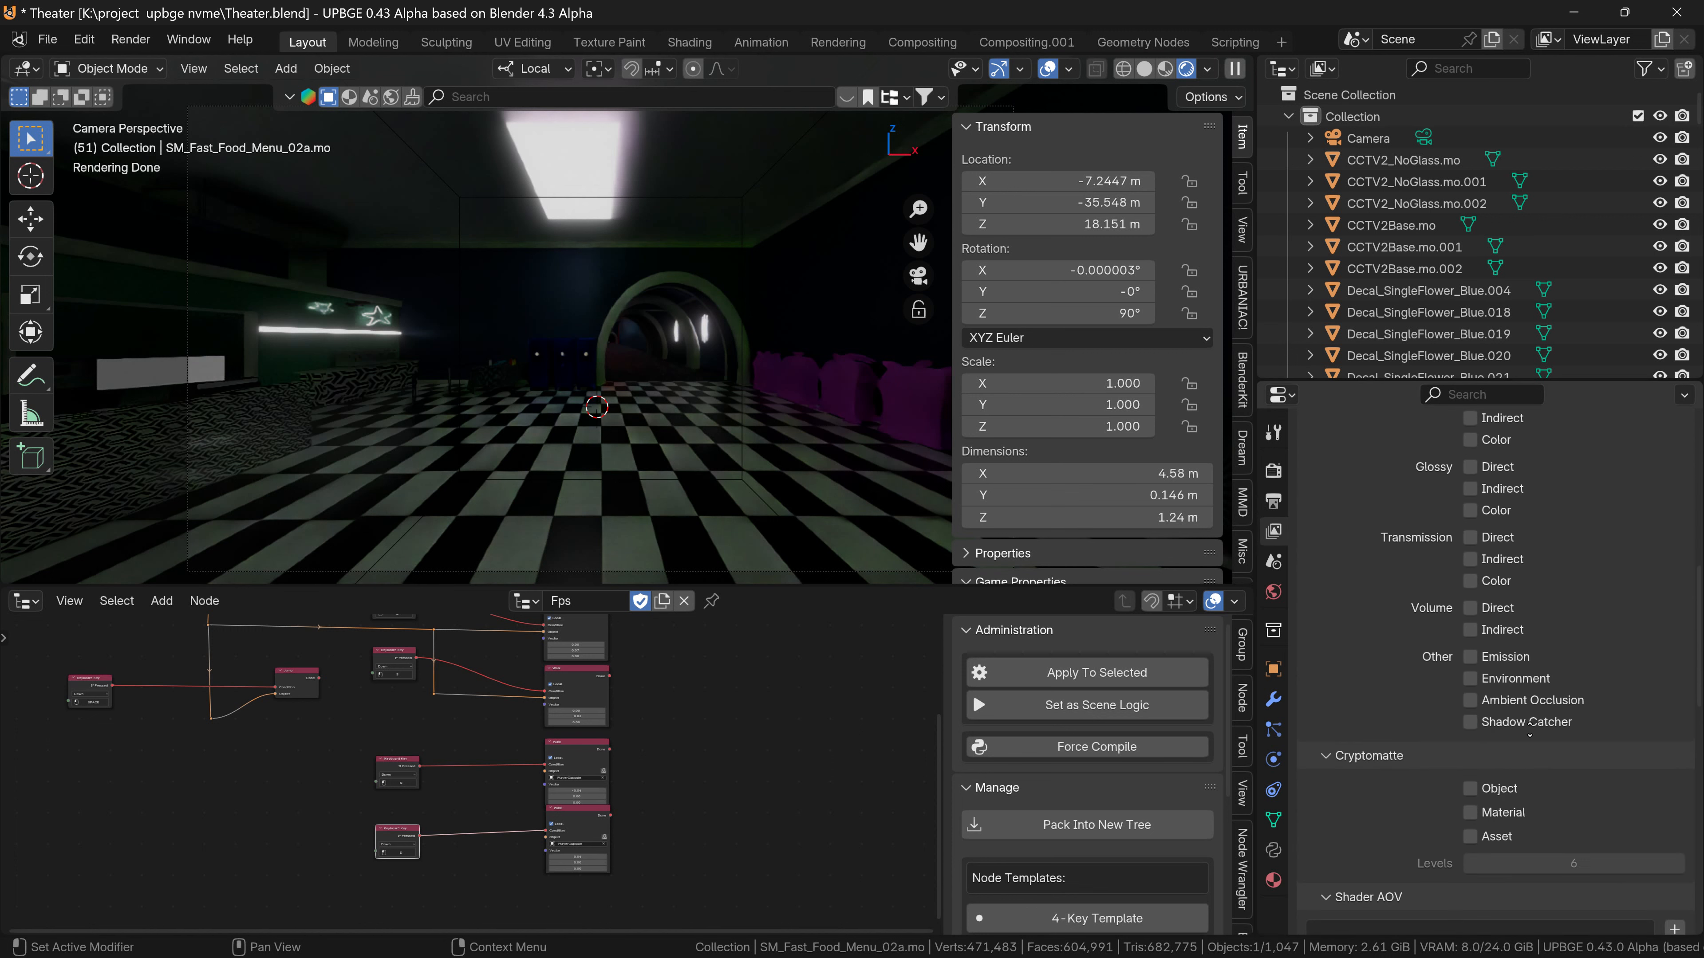
scroll(1513, 745, up, 20)
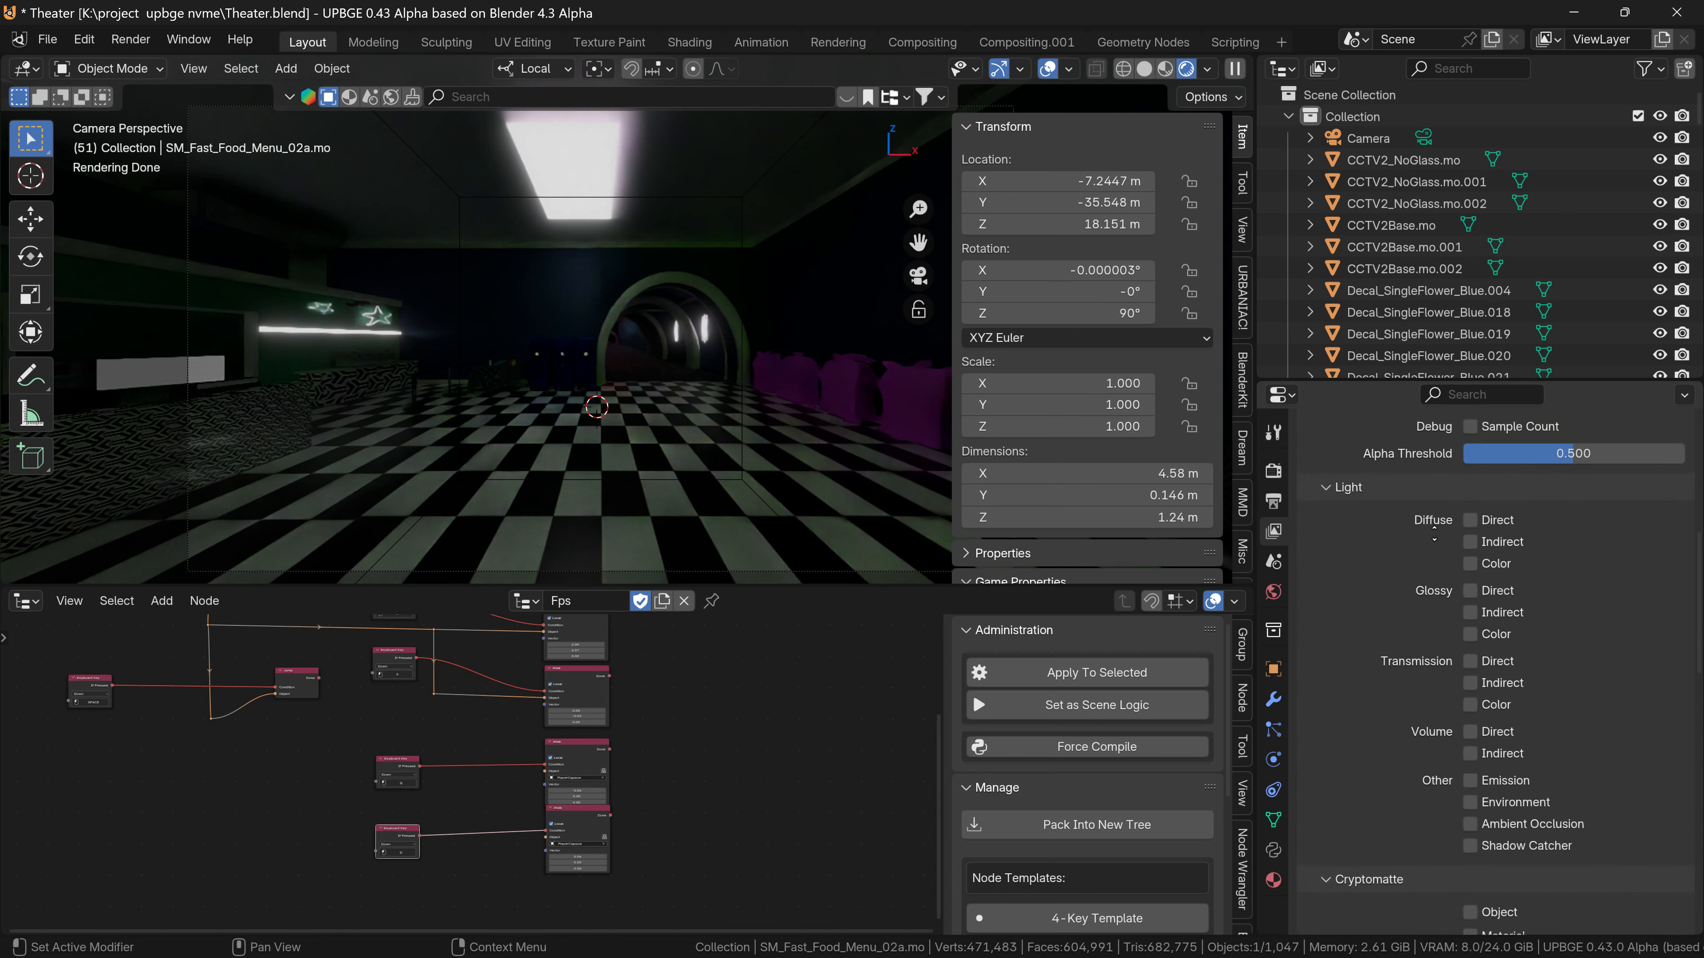
click(1271, 502)
scroll(1457, 770, down, 5)
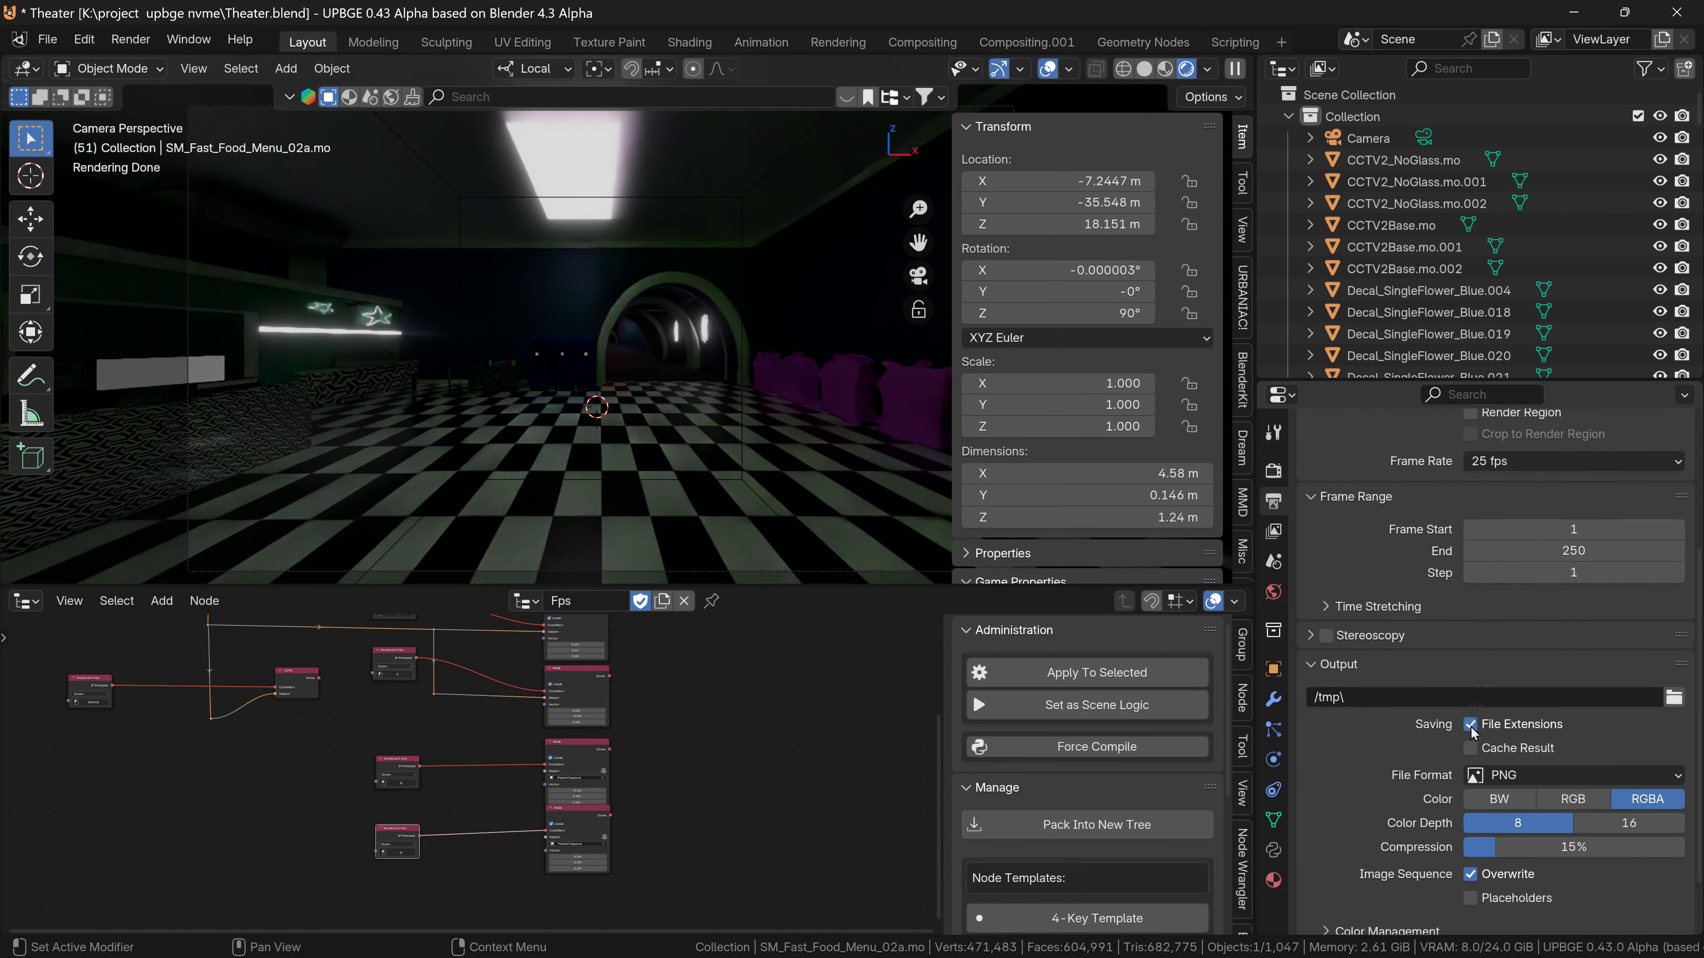
scroll(1511, 754, up, 5)
scroll(1511, 754, down, 9)
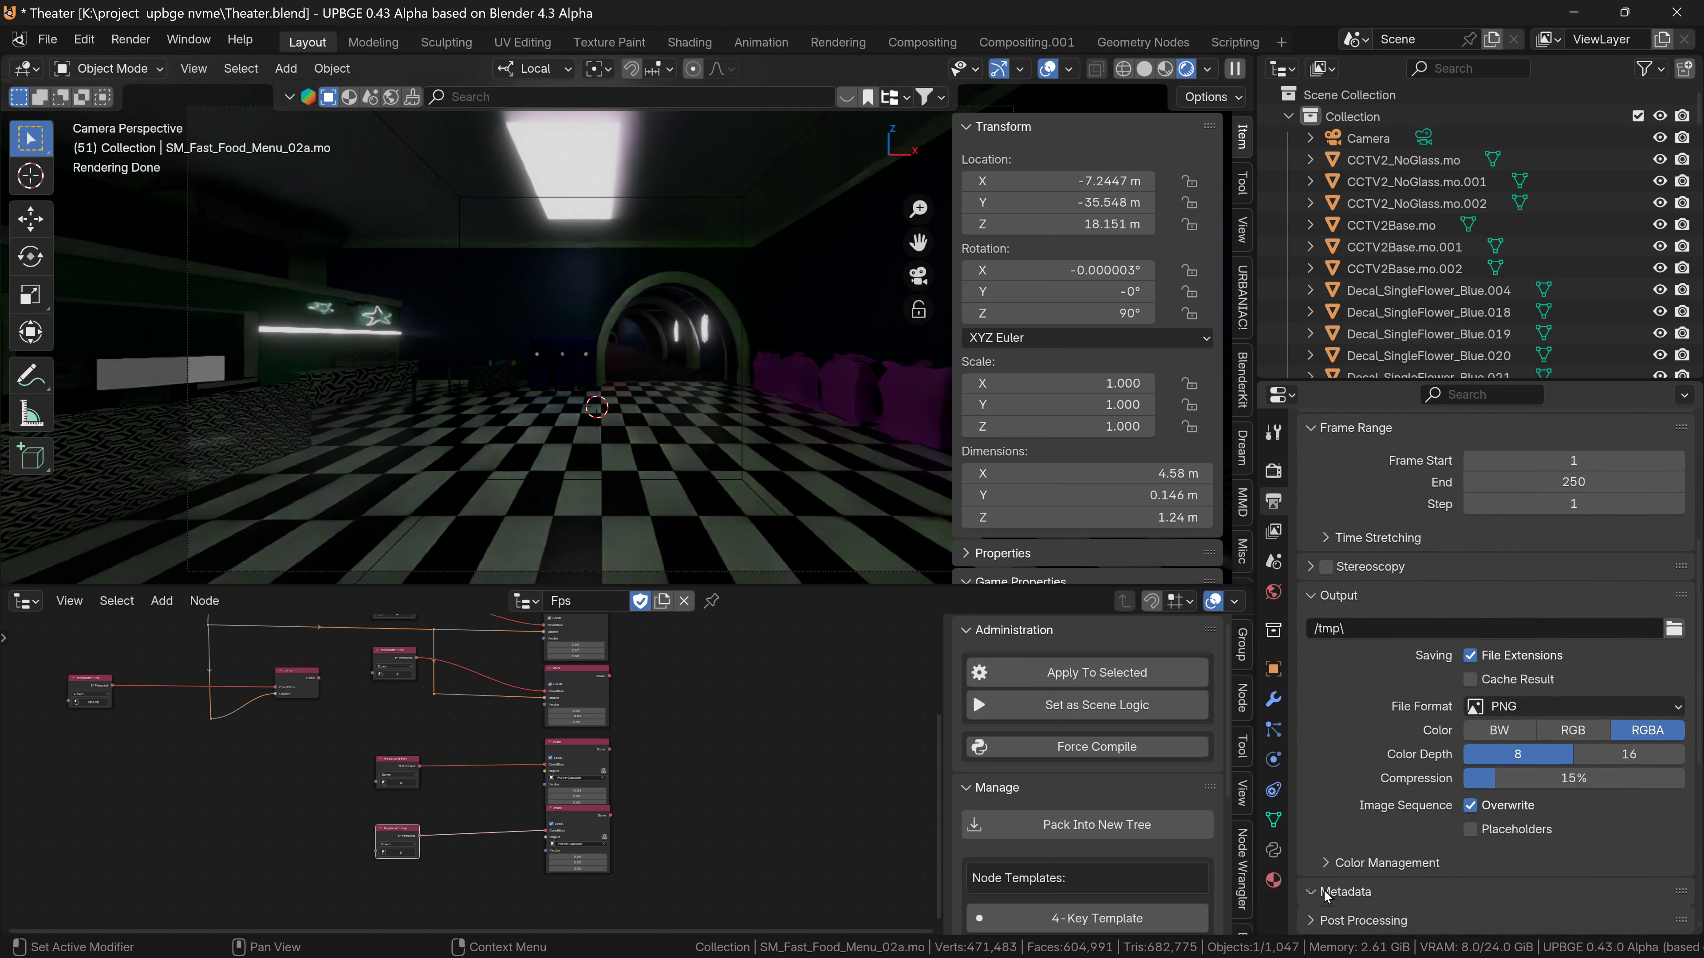
click(1325, 893)
scroll(1448, 730, down, 4)
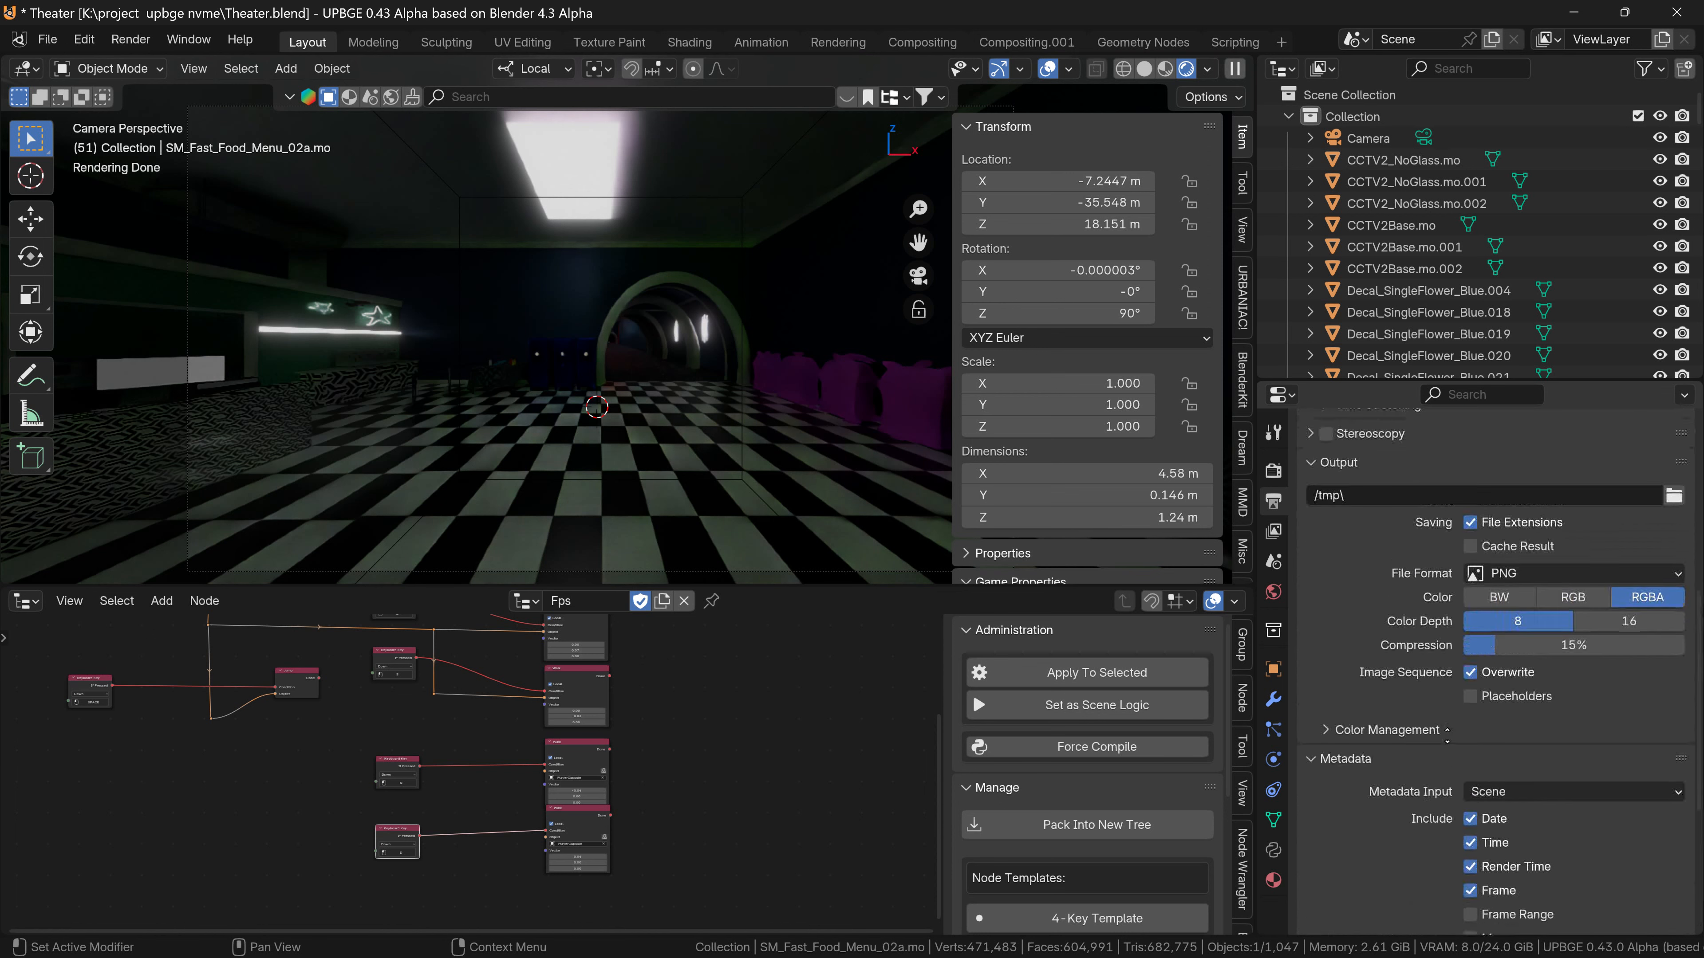
scroll(1448, 730, up, 1)
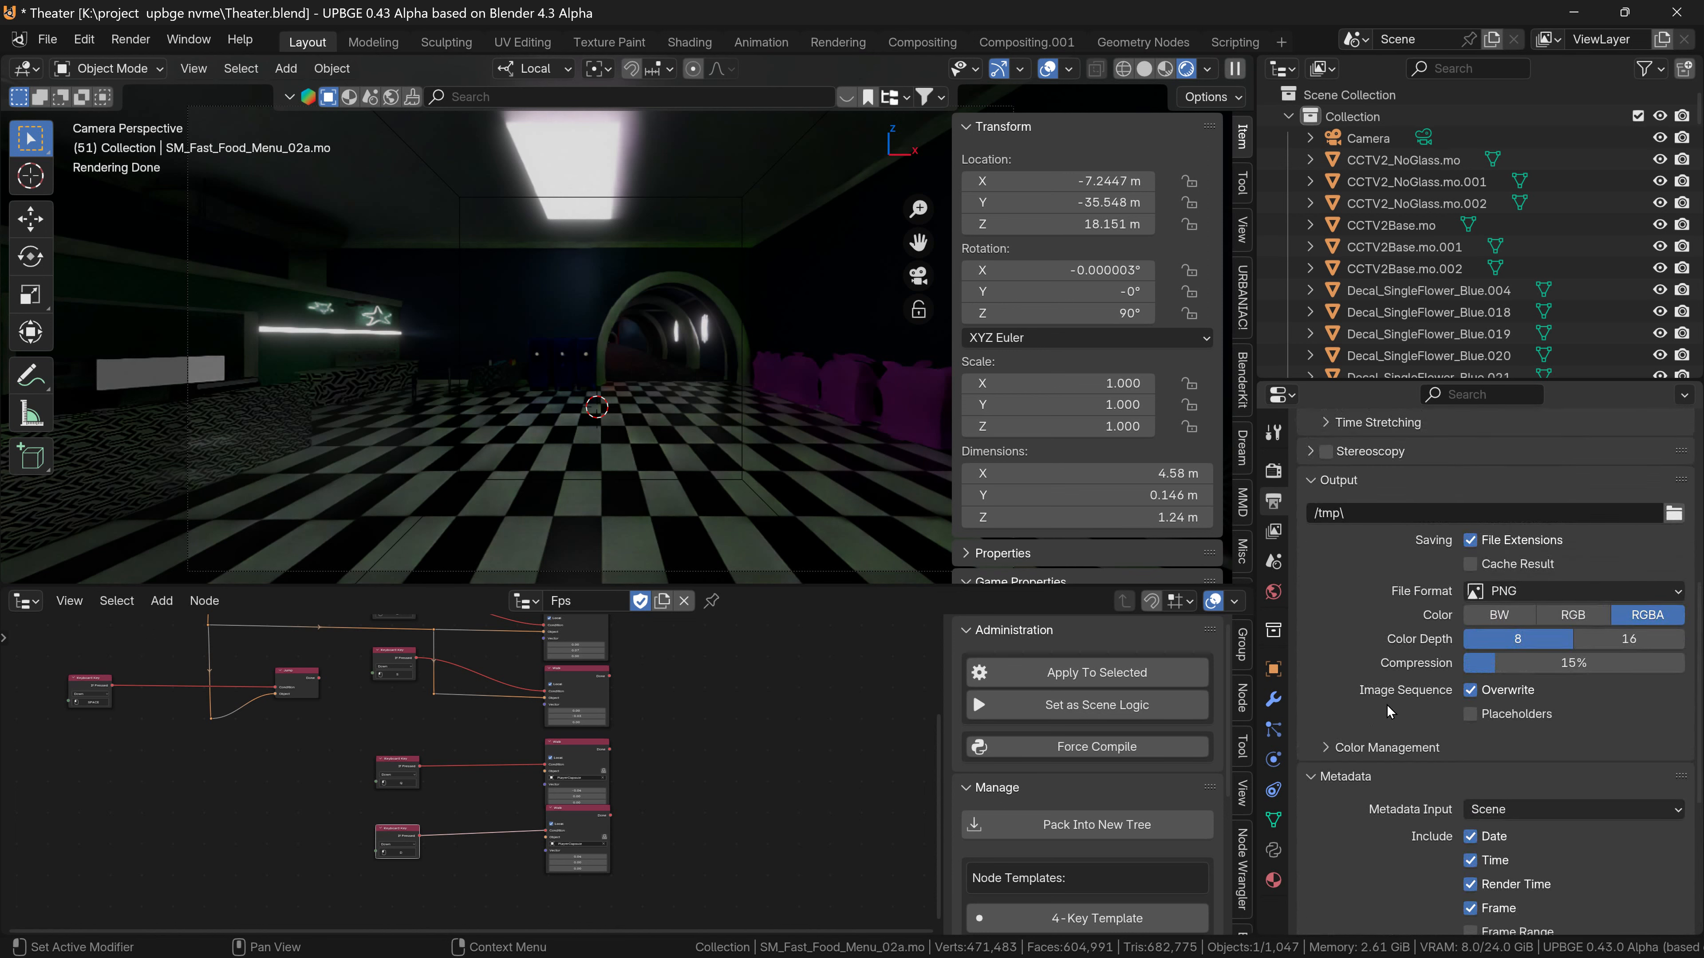
Examine the view layer settings from the data, light and Cryptomatte passes to light groups, Filter and the Industrial AOV Connector.
click(1277, 537)
scroll(1440, 839, up, 5)
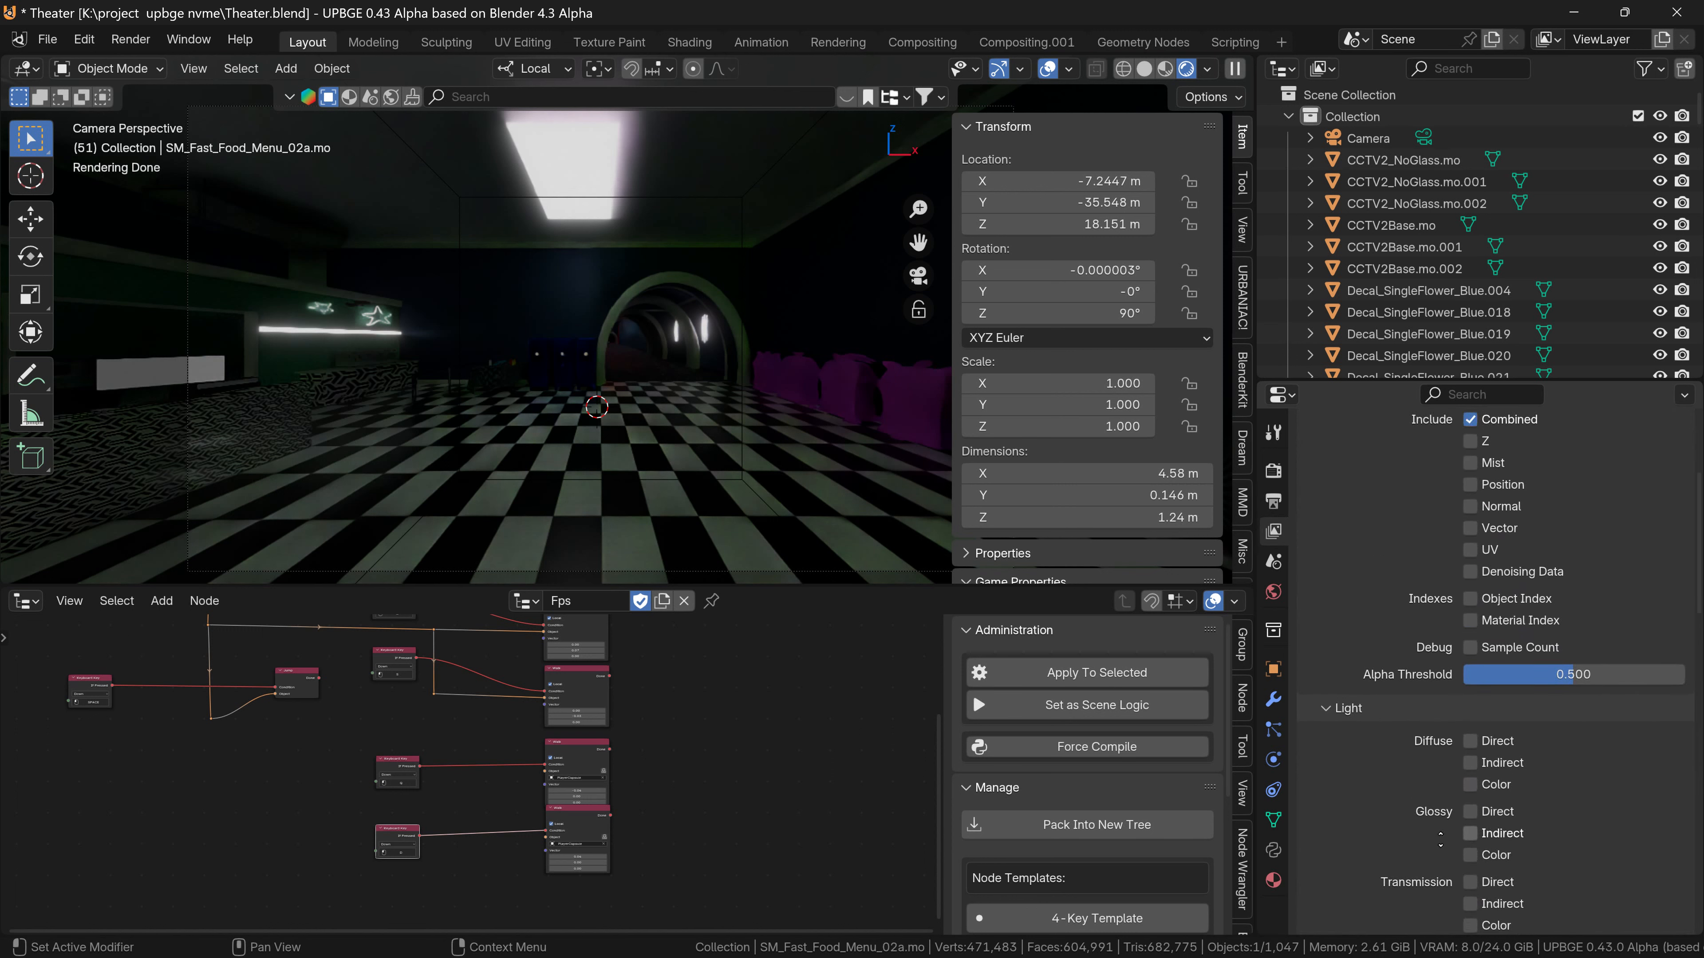
scroll(1440, 839, up, 7)
scroll(1413, 530, down, 4)
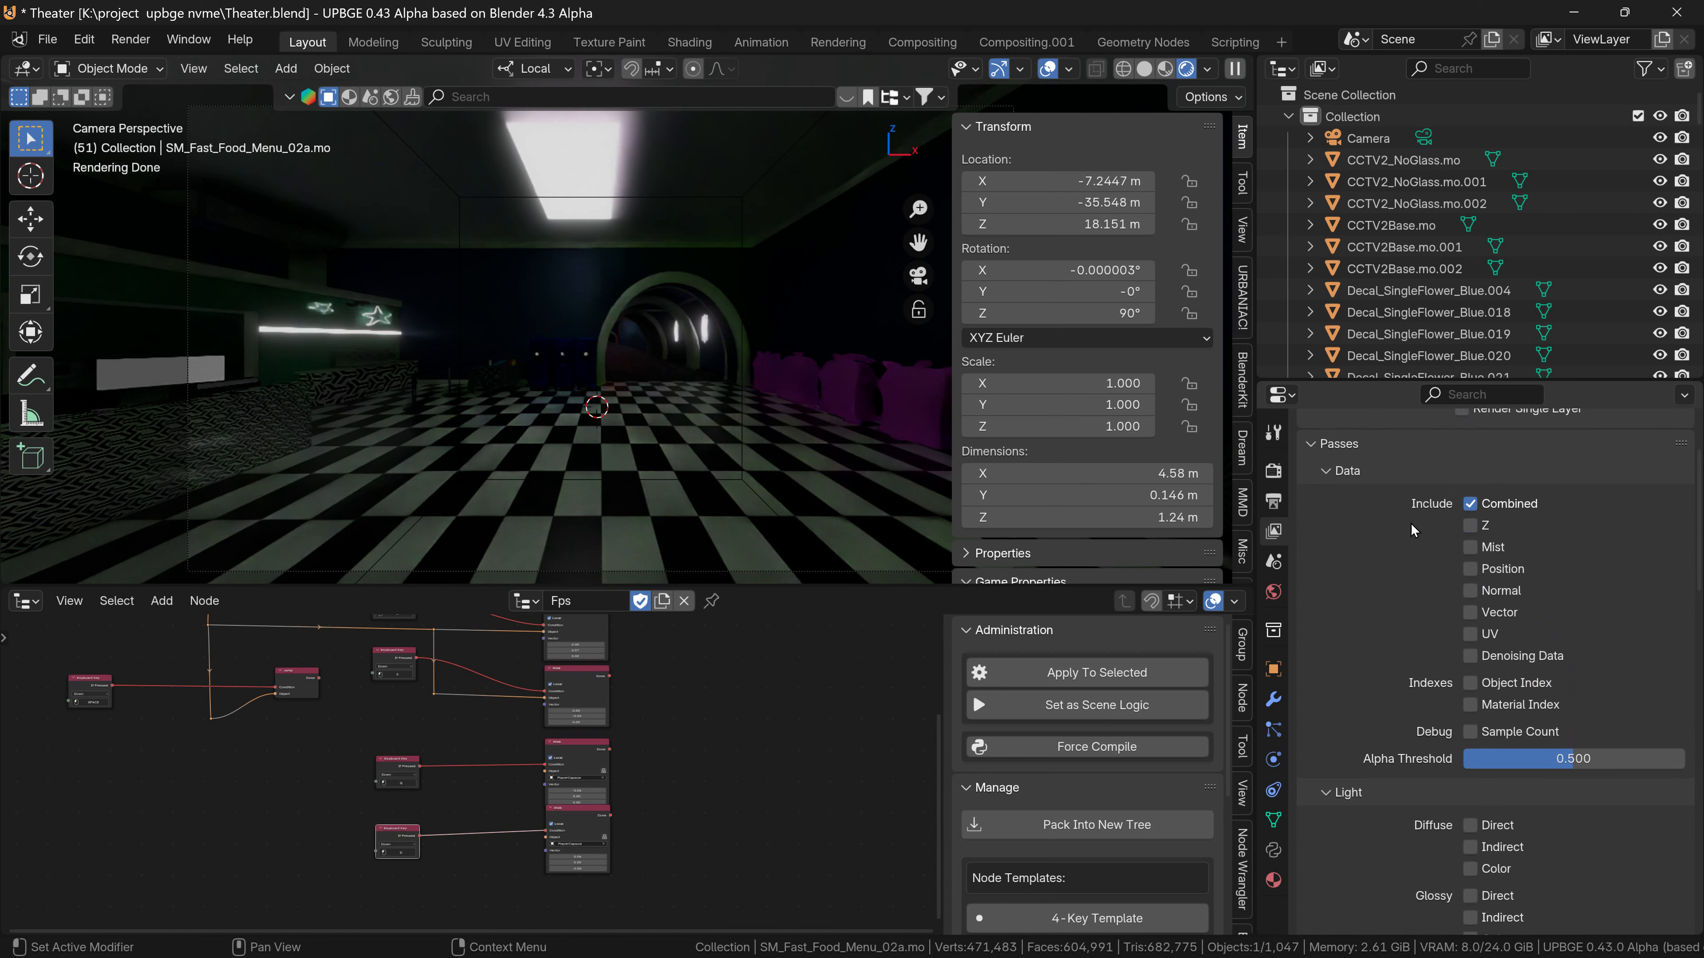
scroll(1399, 724, down, 12)
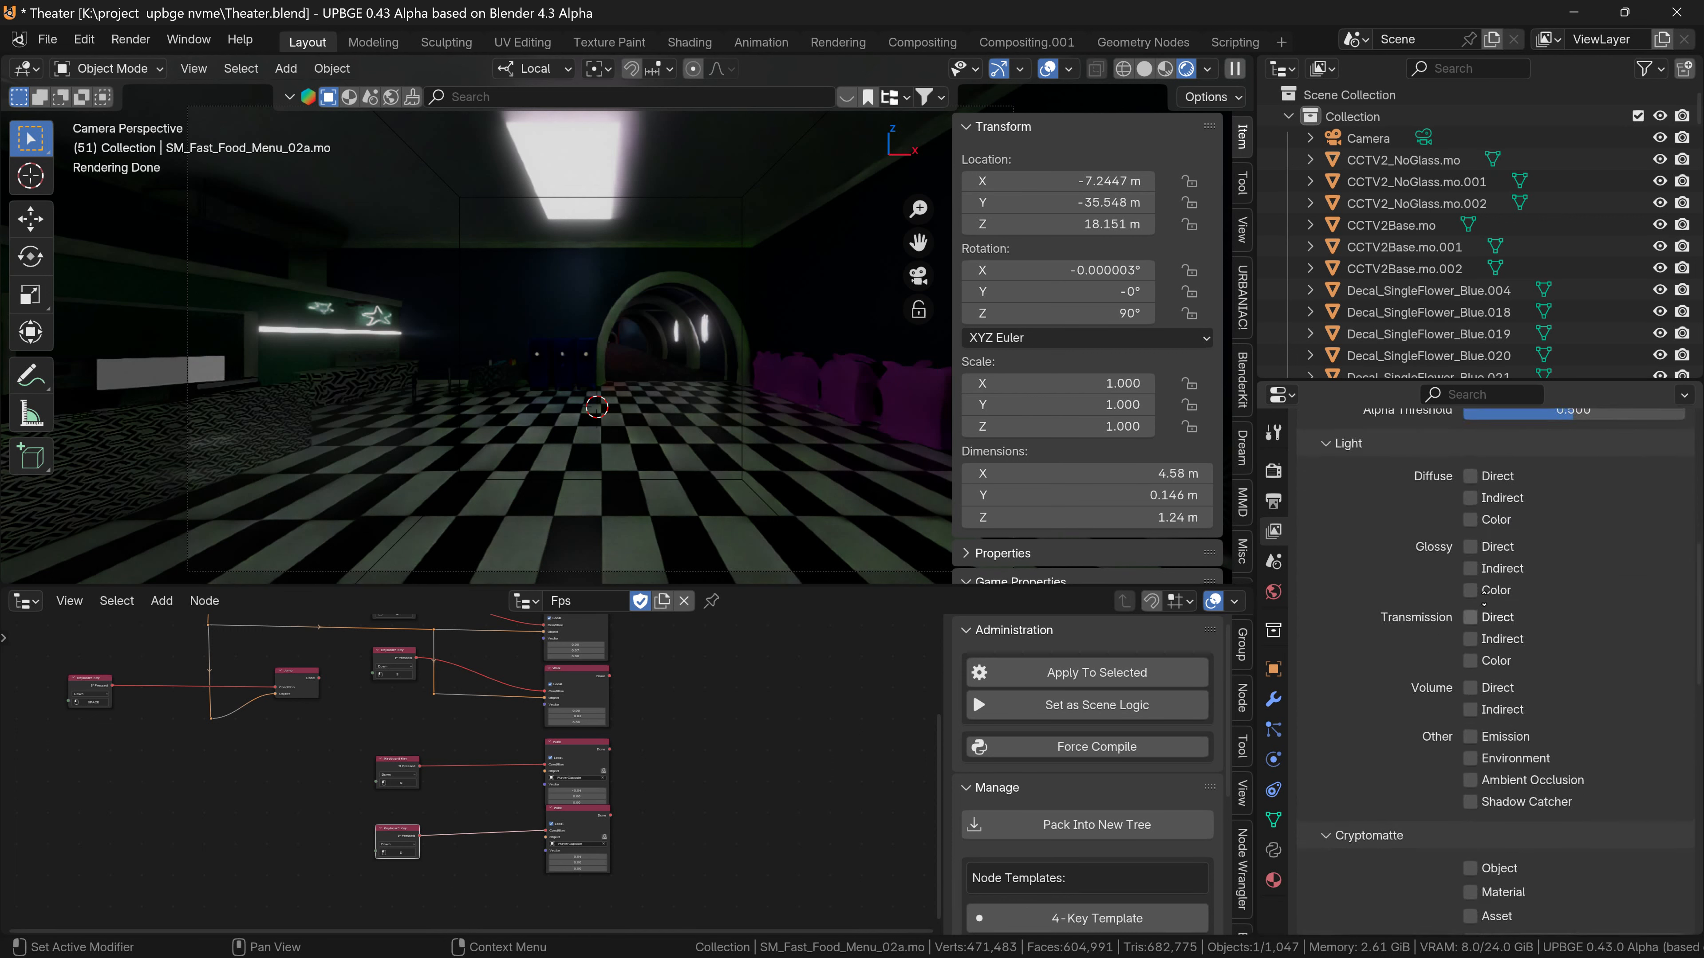
scroll(1505, 634, down, 15)
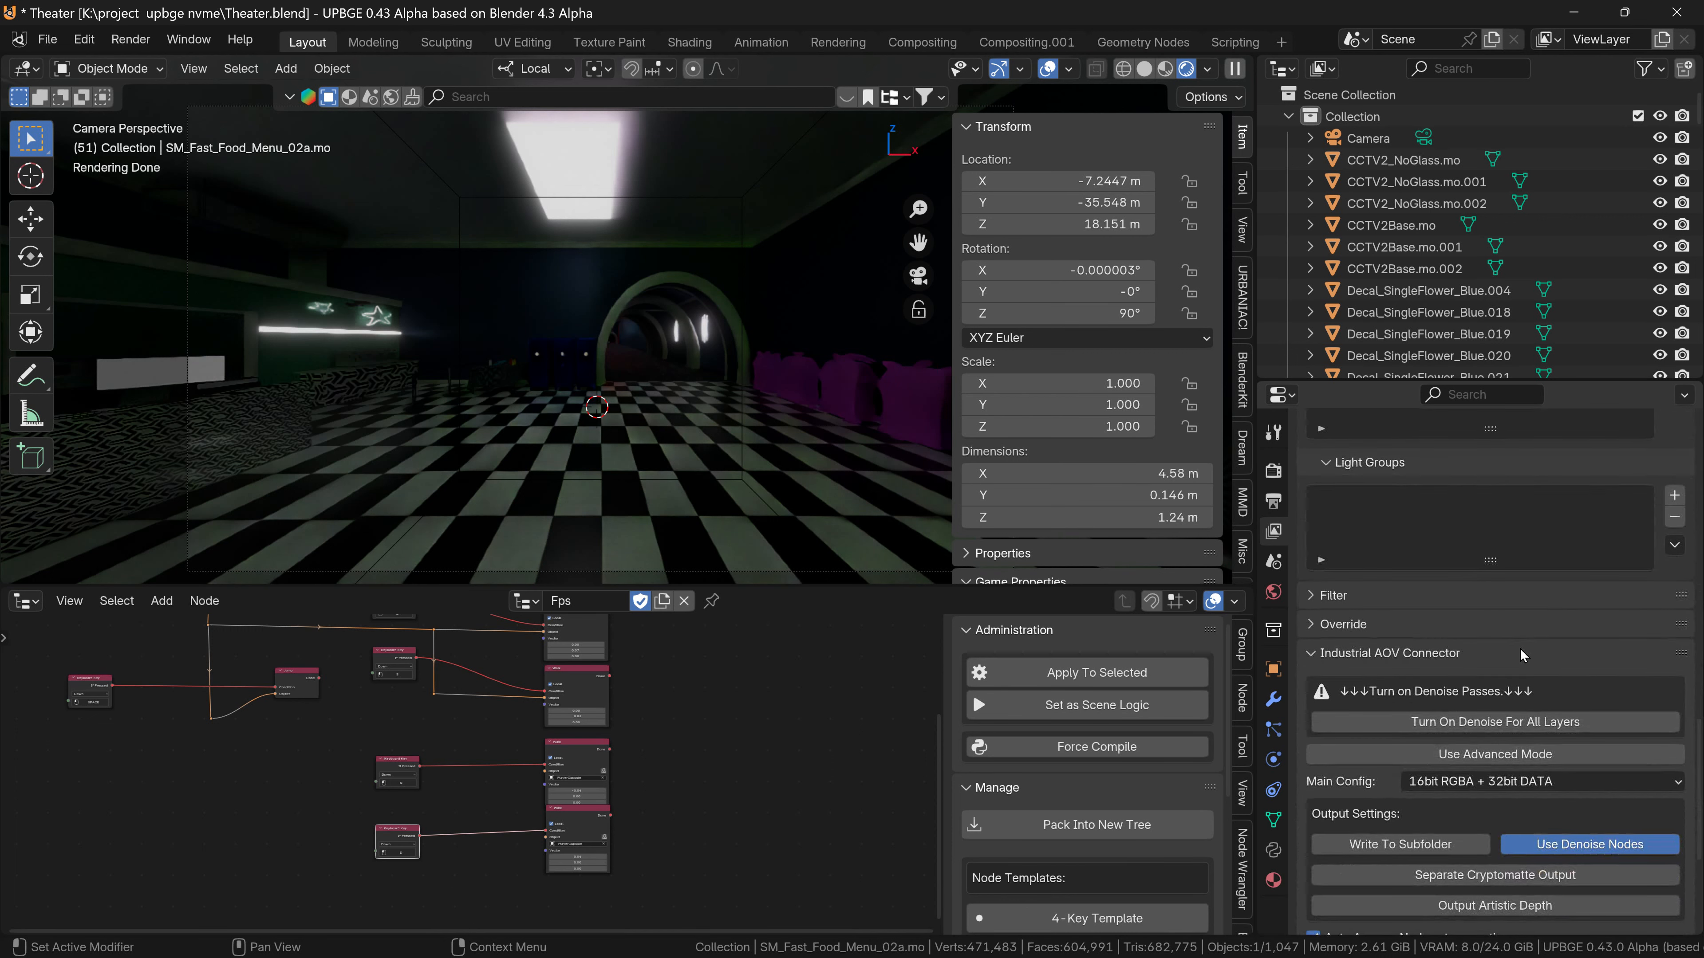
click(1364, 601)
click(1364, 600)
scroll(1402, 604, down, 2)
scroll(1408, 571, down, 5)
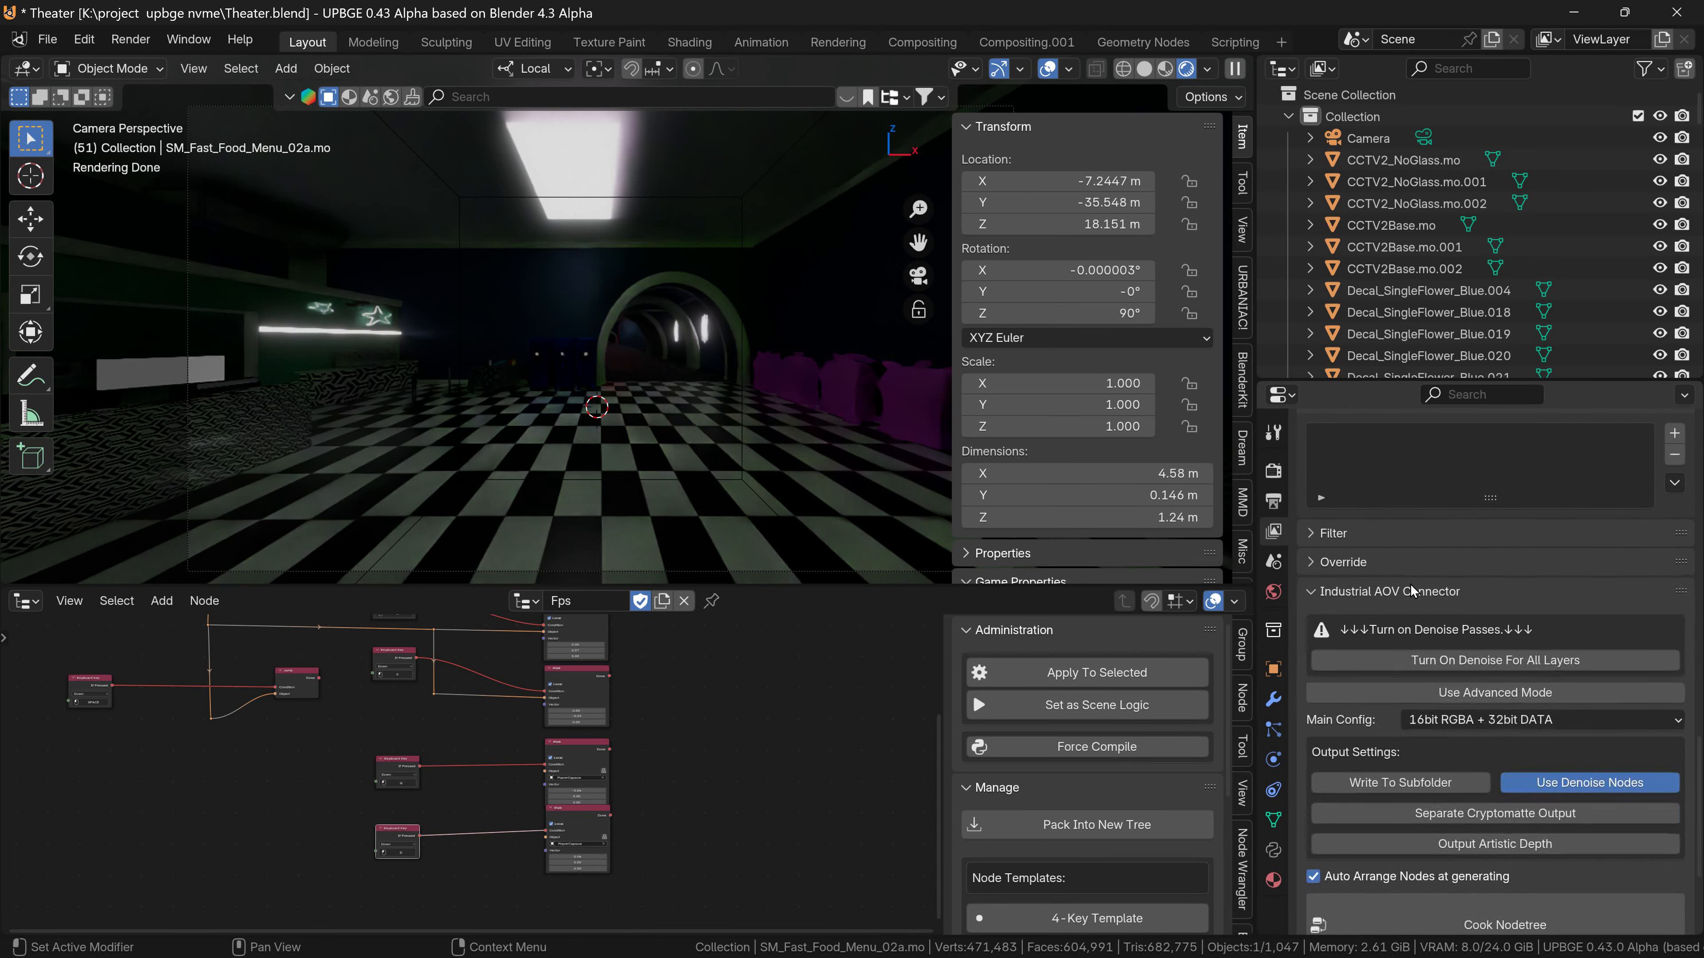
scroll(1396, 913, up, 12)
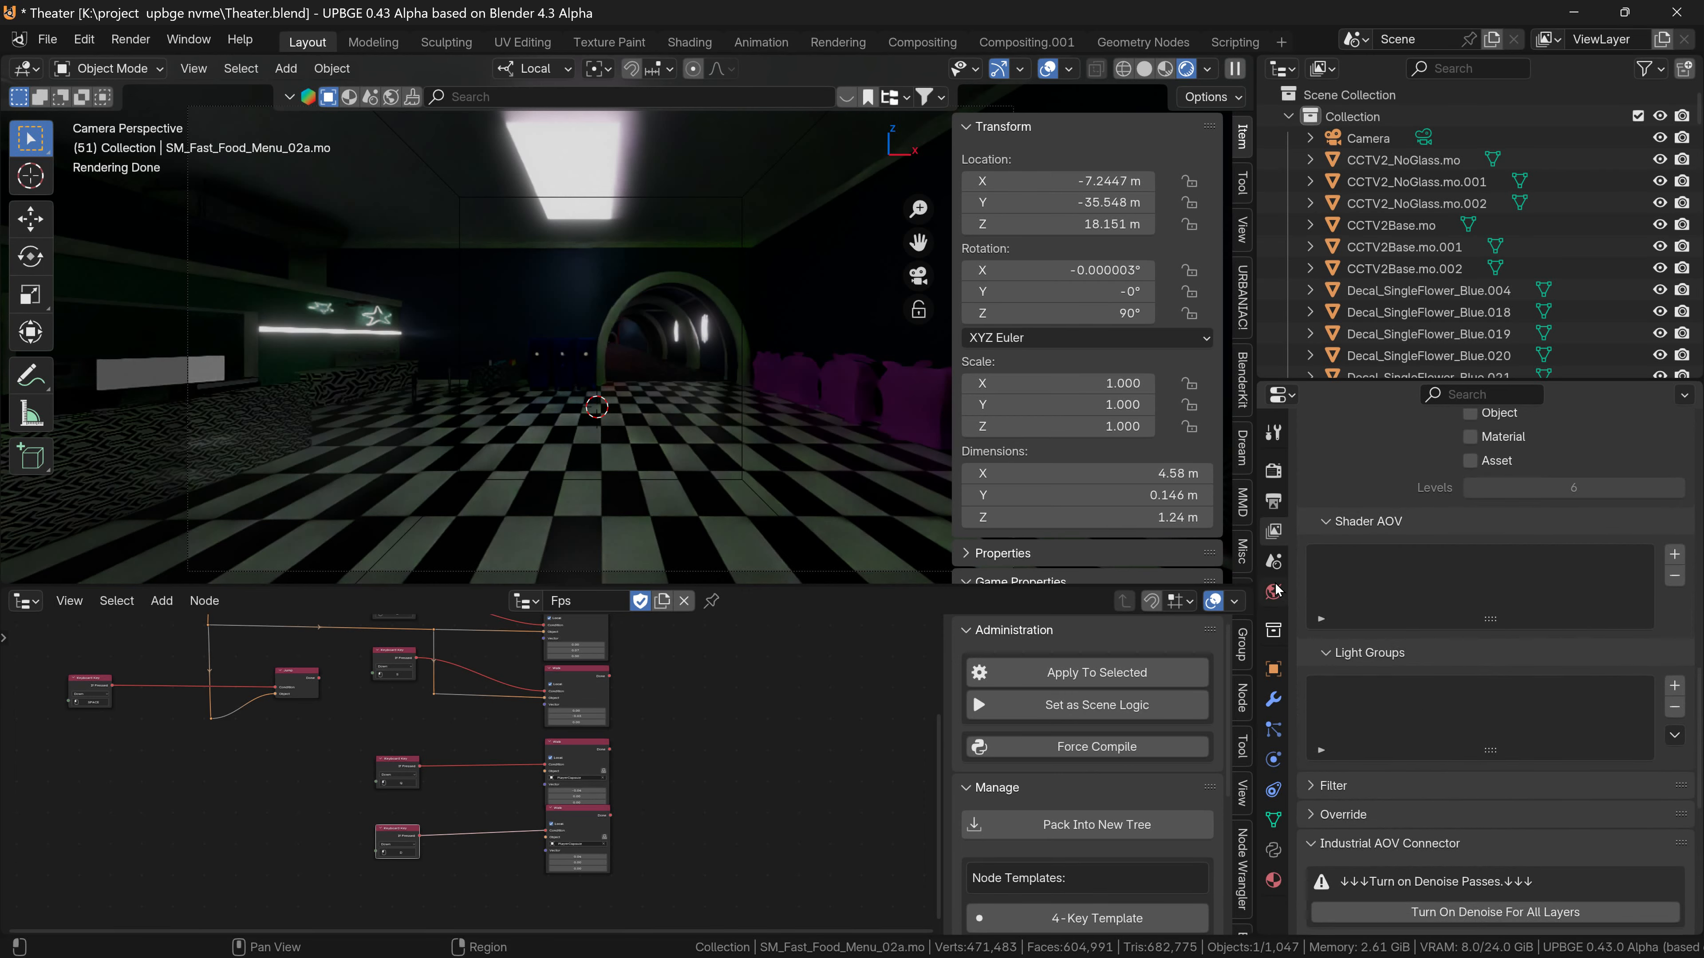
Examine the scene settings for game physics, level of detail, the scene camera and Uplogic.
click(1275, 568)
scroll(1312, 589, down, 6)
scroll(1311, 589, up, 9)
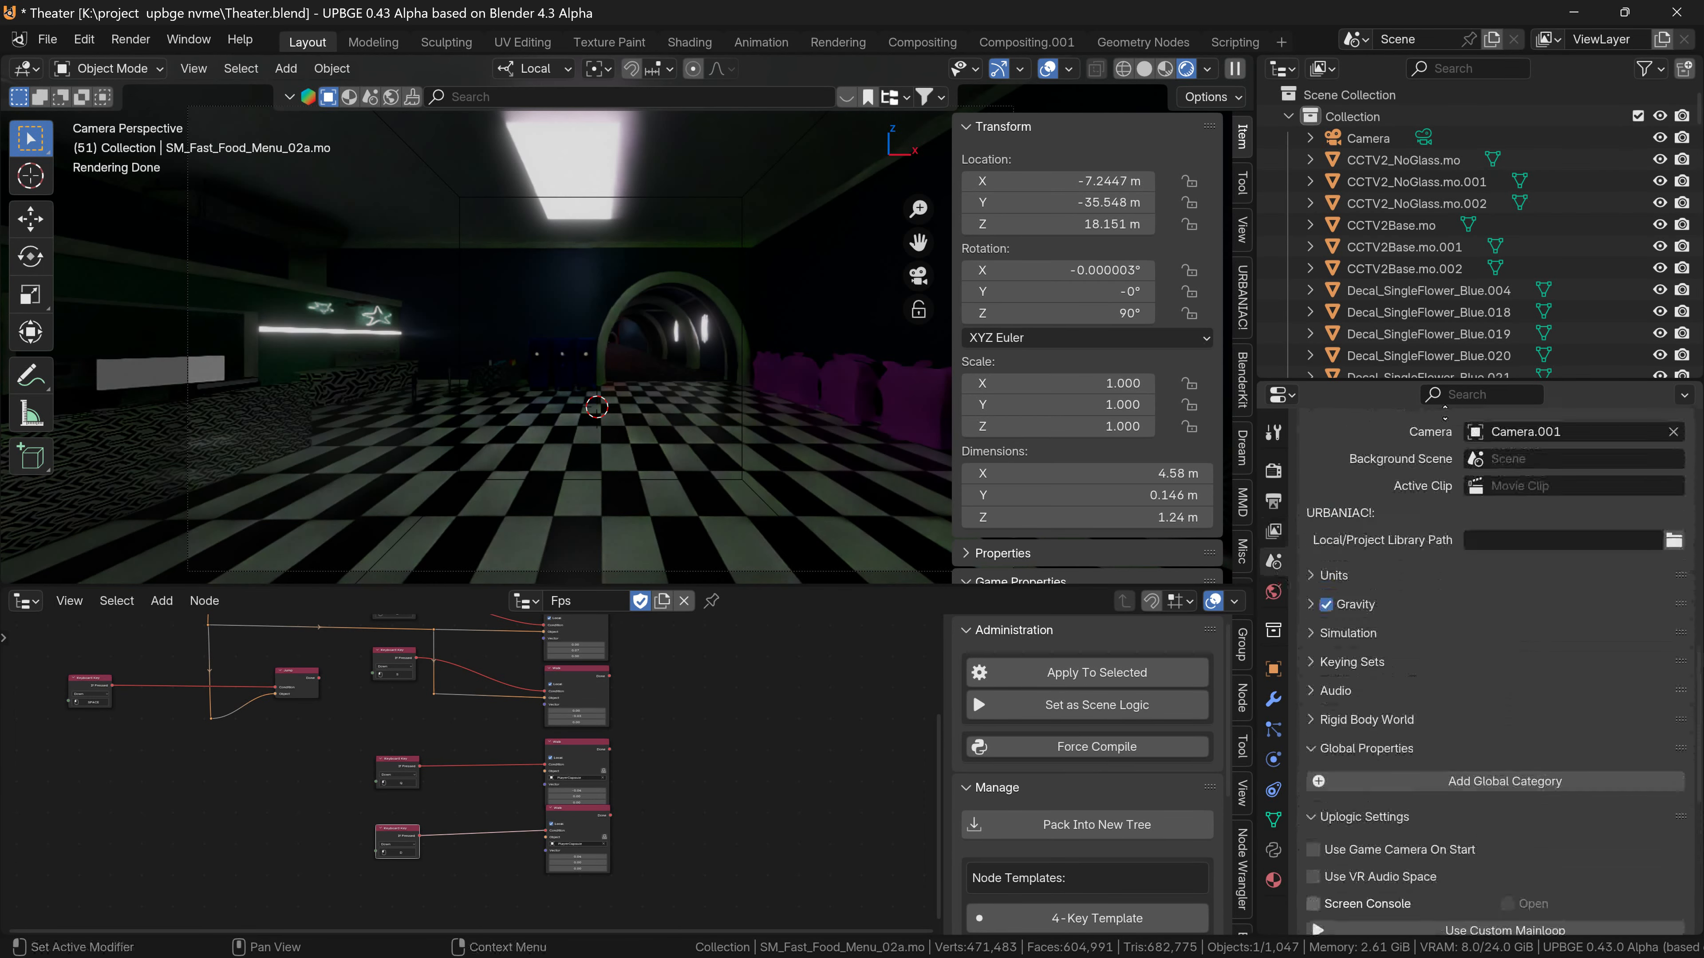
scroll(1463, 651, up, 12)
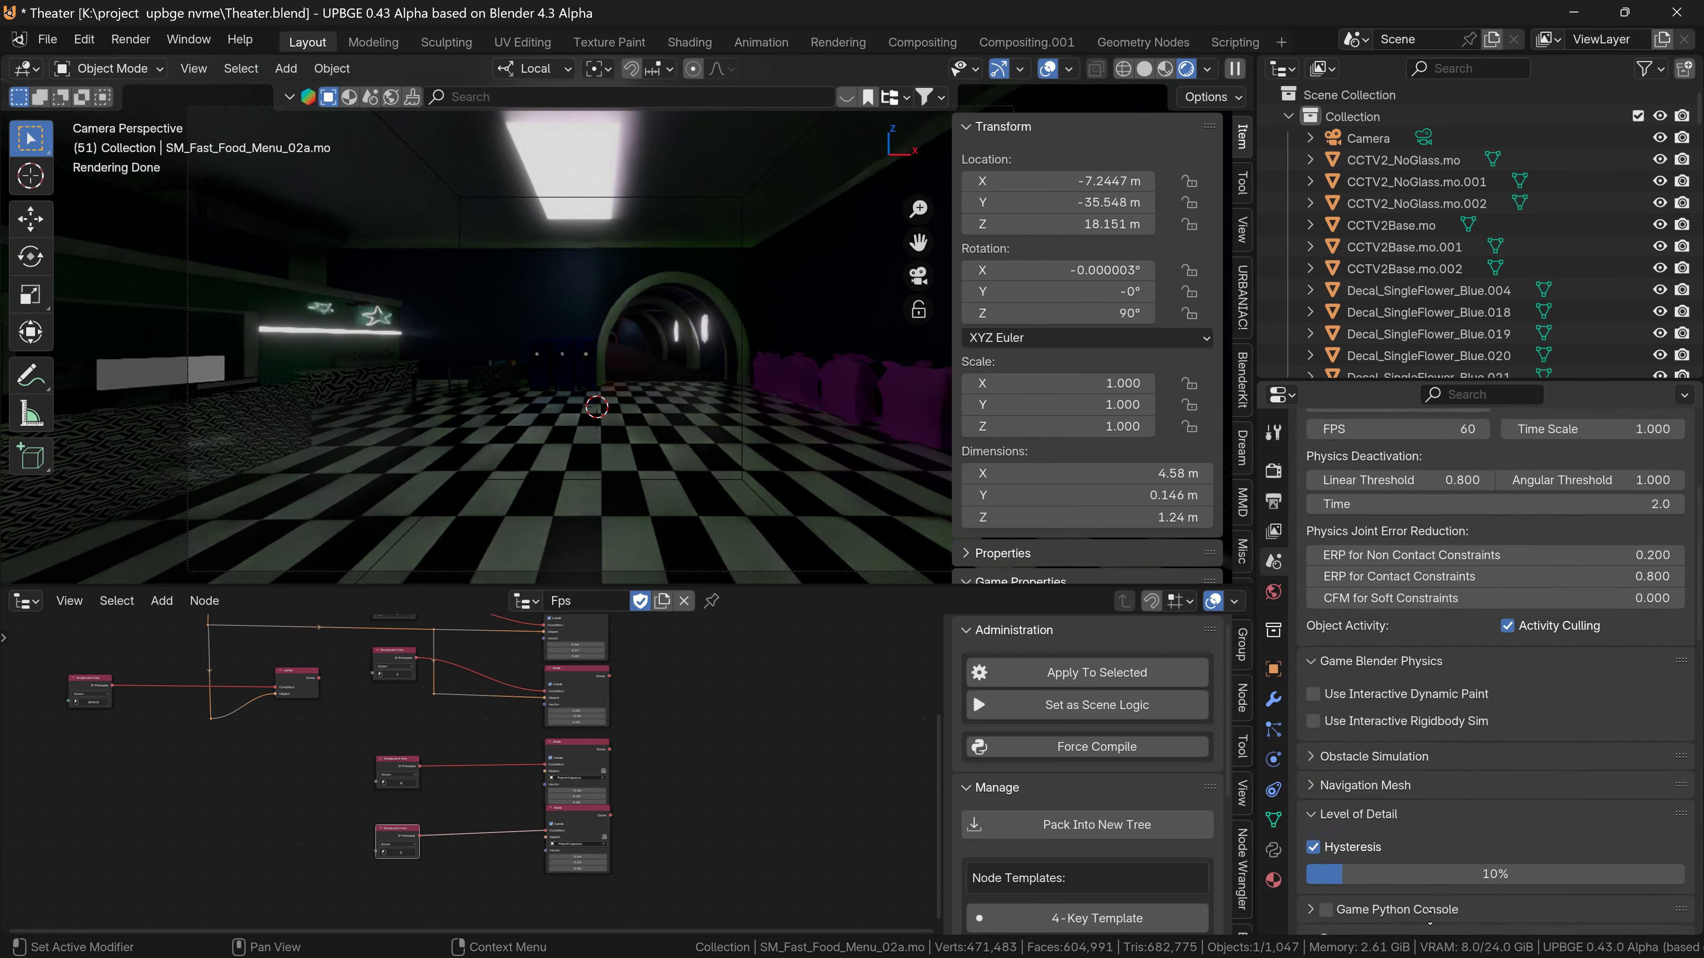
scroll(1430, 921, down, 2)
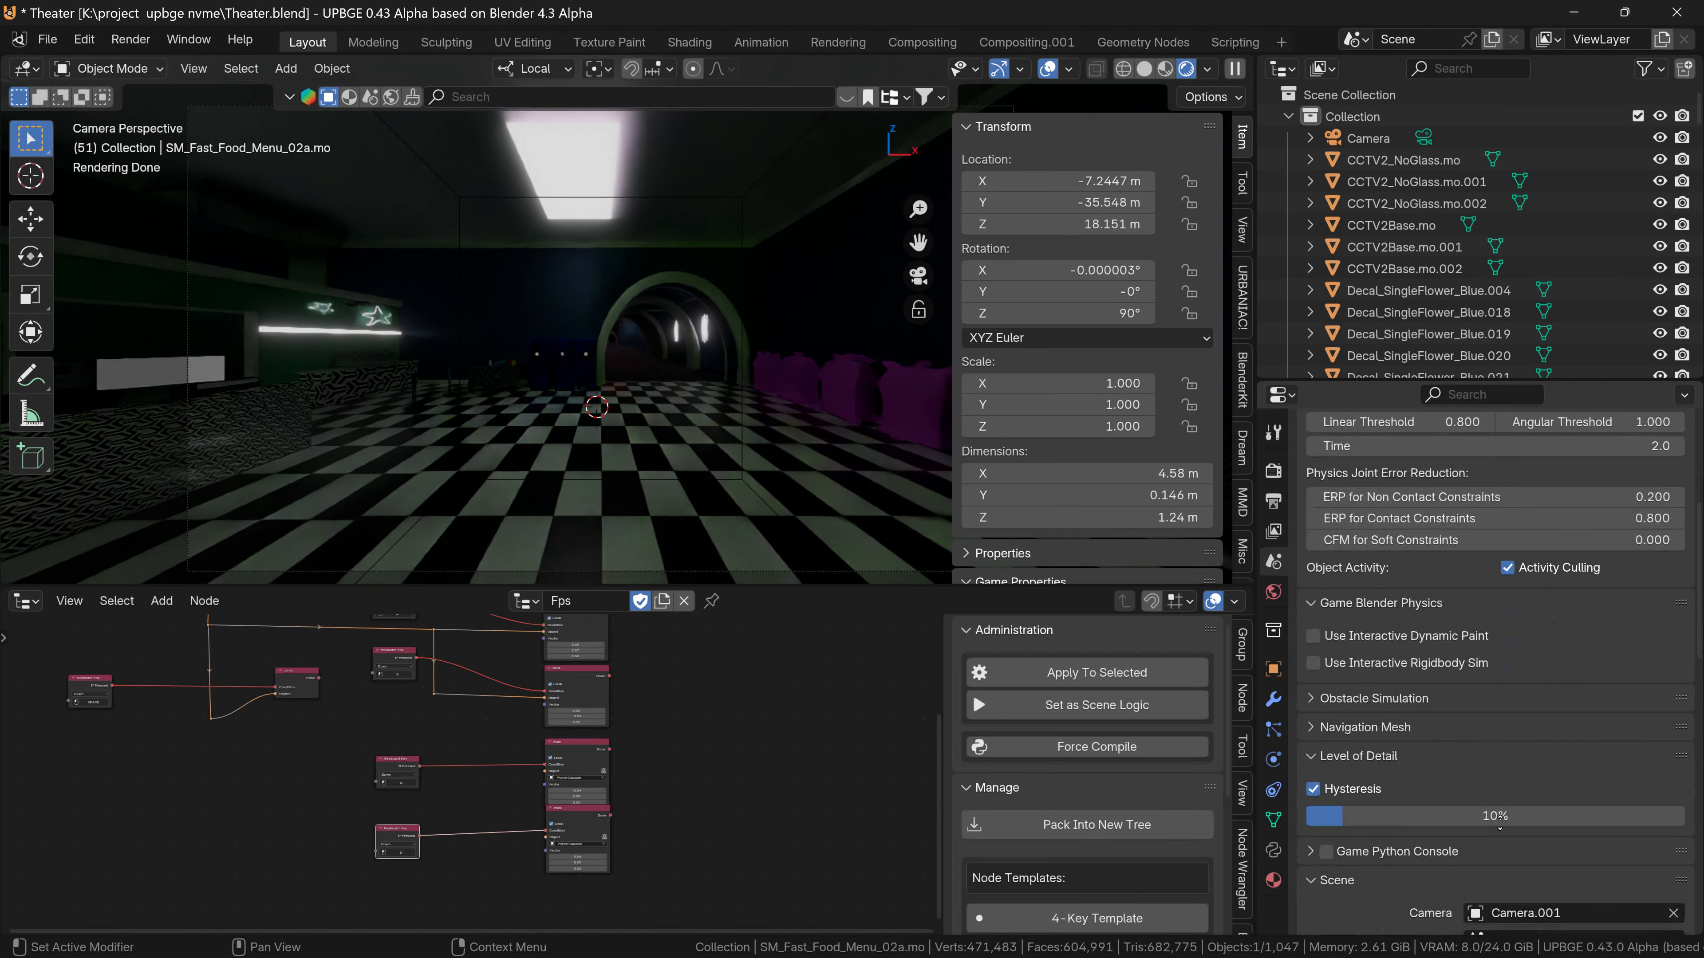
scroll(1499, 827, down, 20)
scroll(1565, 547, up, 18)
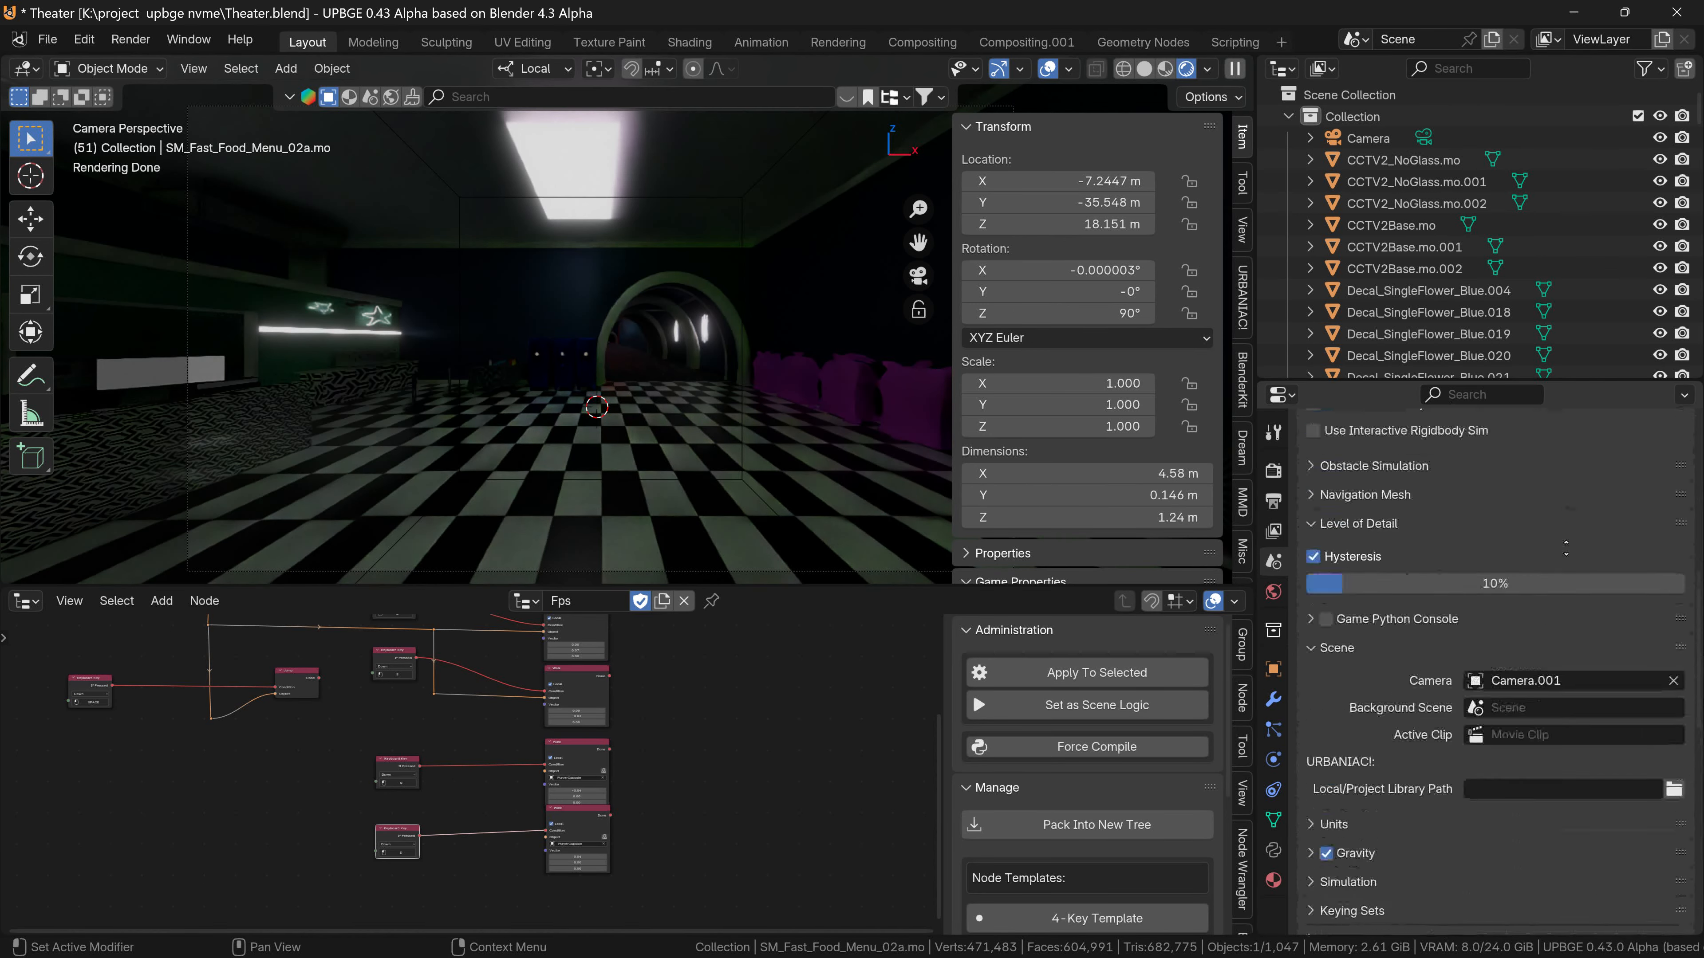
scroll(1566, 547, up, 13)
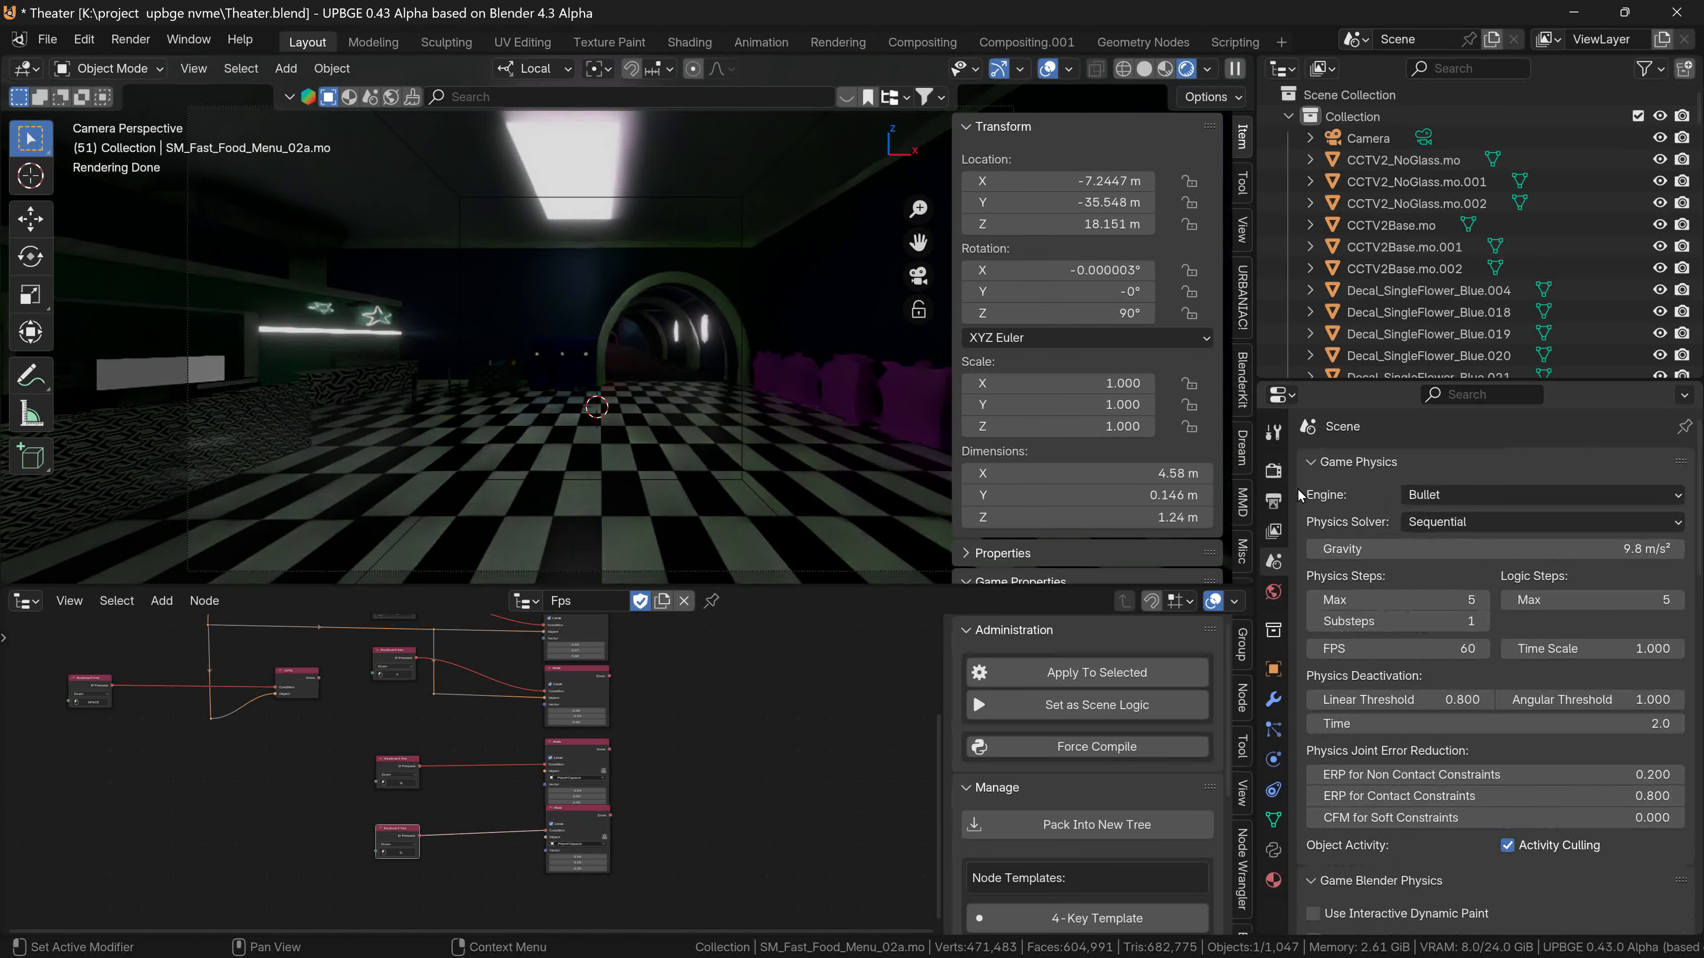
Expand the Lights and Advanced sampling options in the render settings and review the Pattern choices, picking Automatic.
click(1273, 470)
scroll(1495, 599, down, 5)
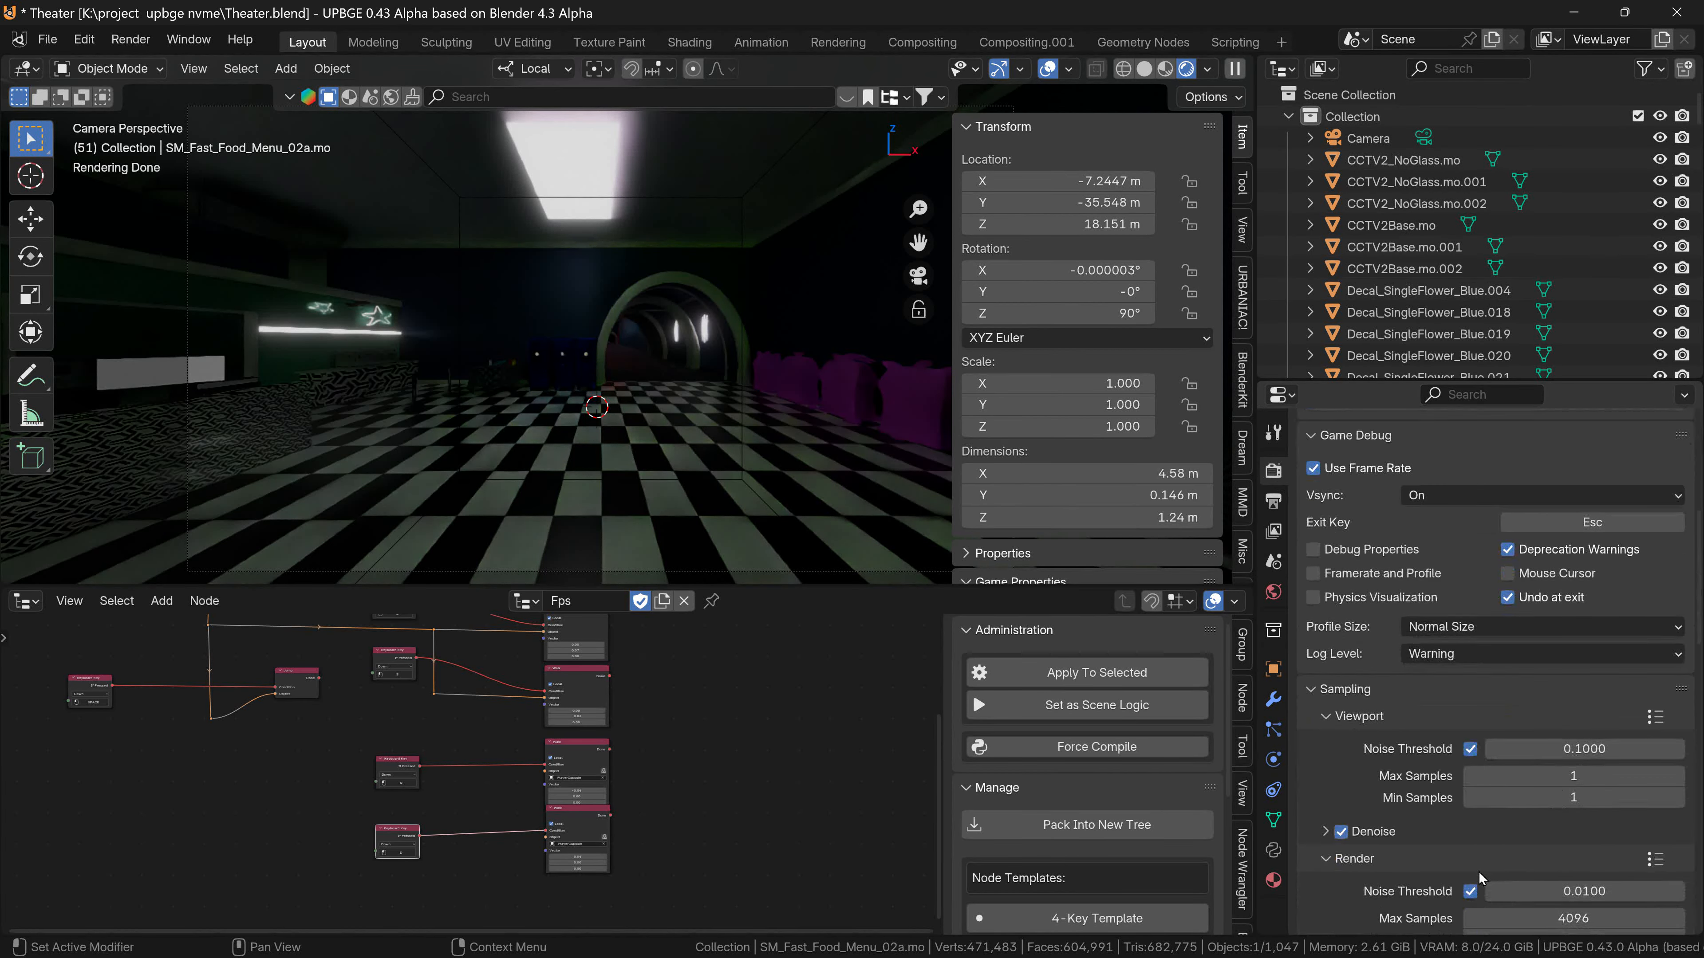
scroll(1481, 871, down, 15)
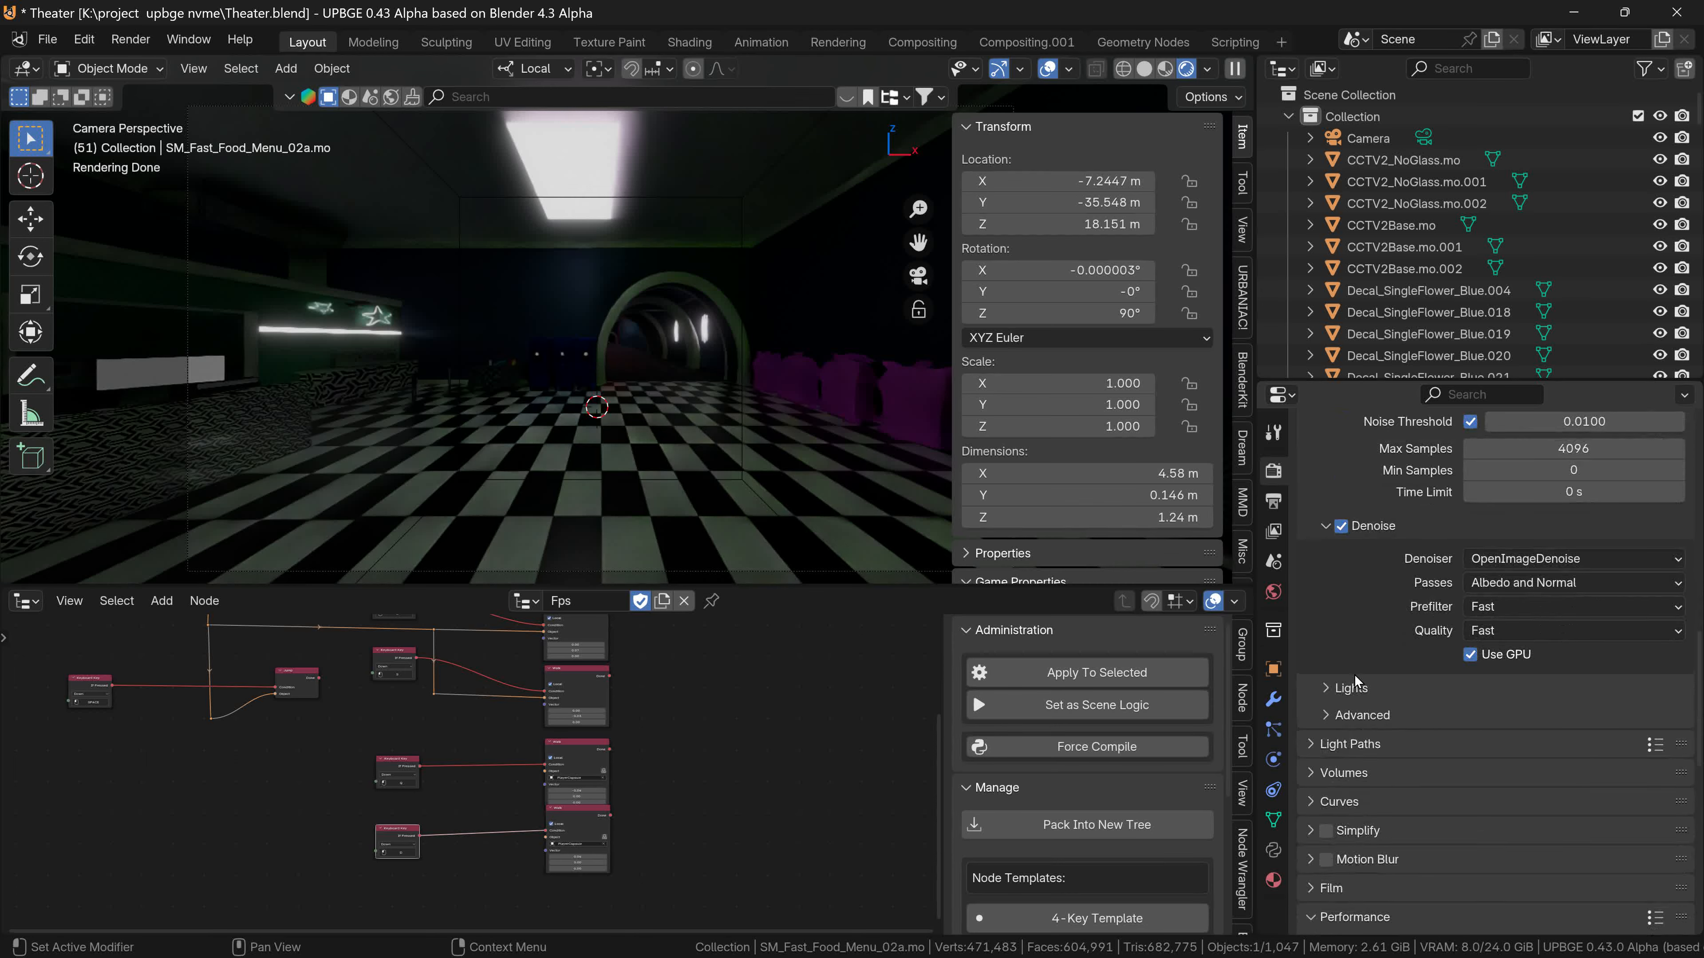
click(1335, 715)
click(1325, 691)
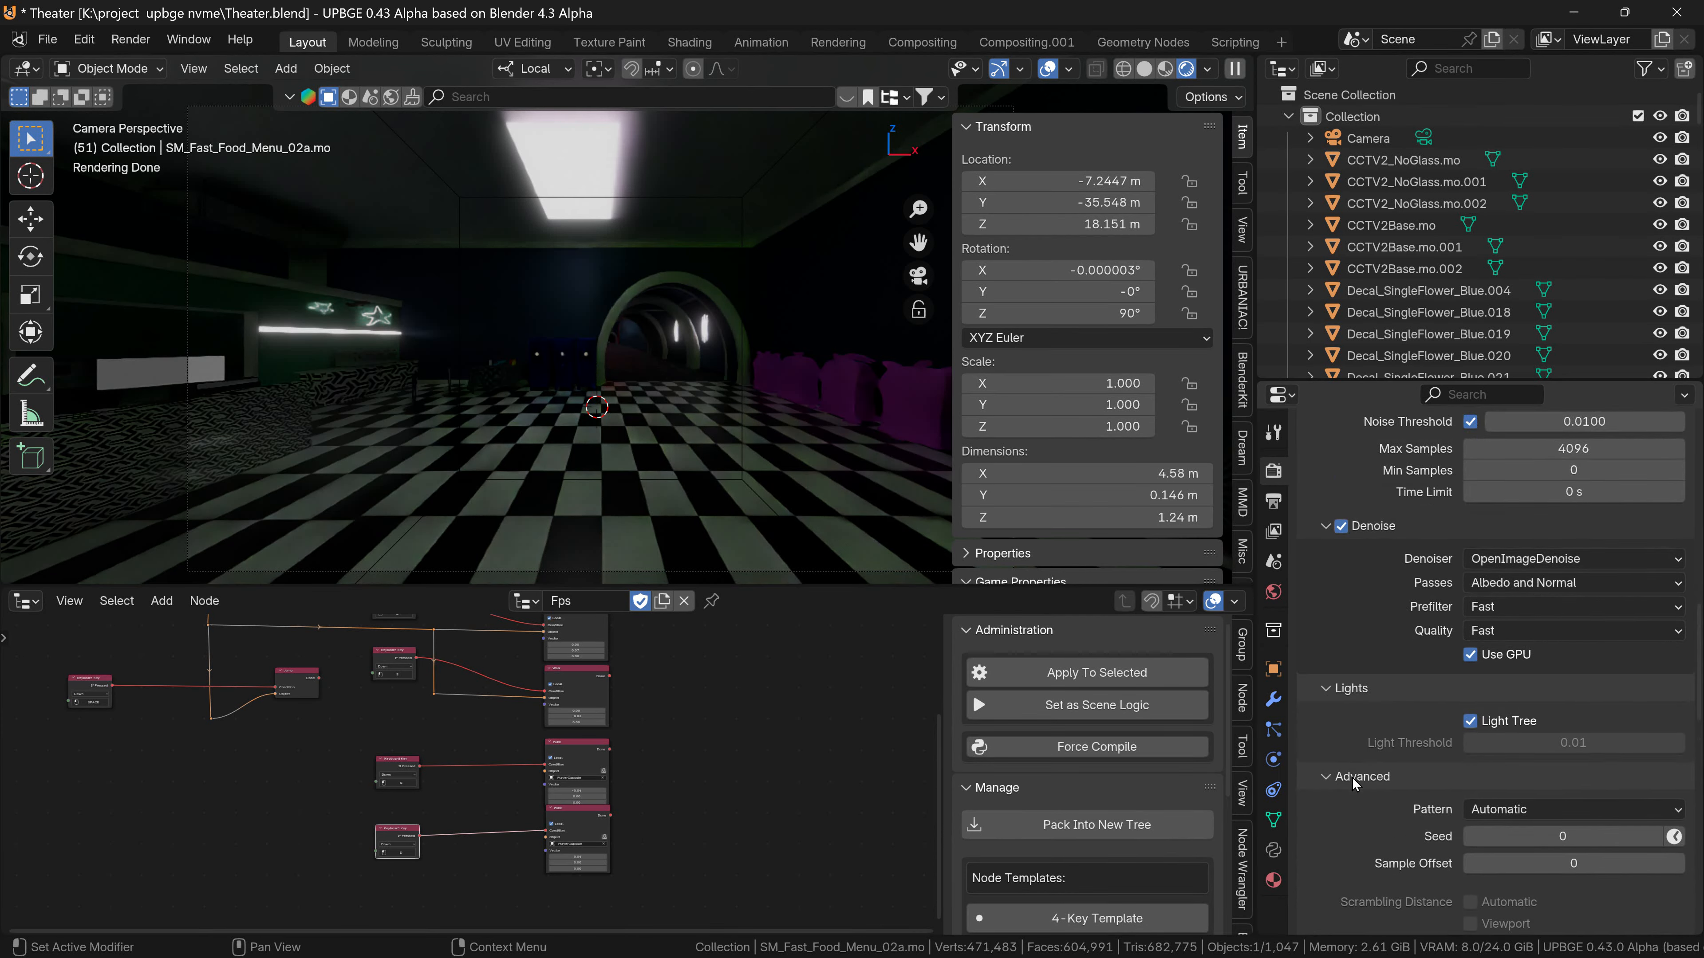
scroll(1432, 725, down, 8)
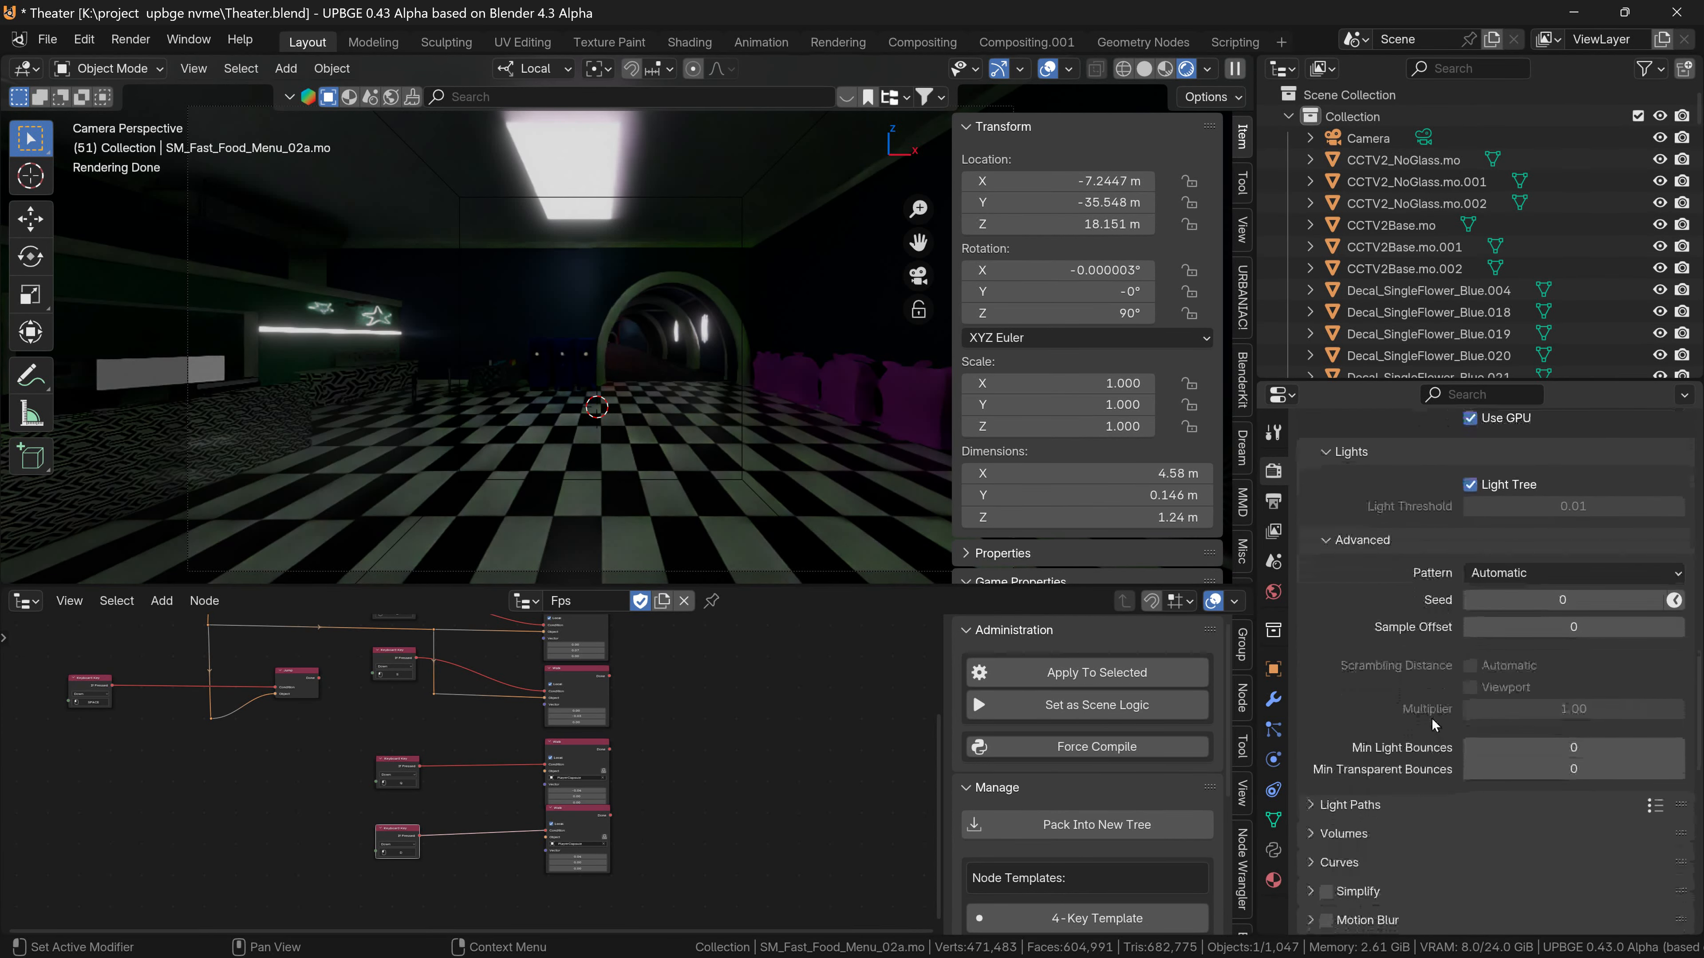
scroll(1432, 725, up, 2)
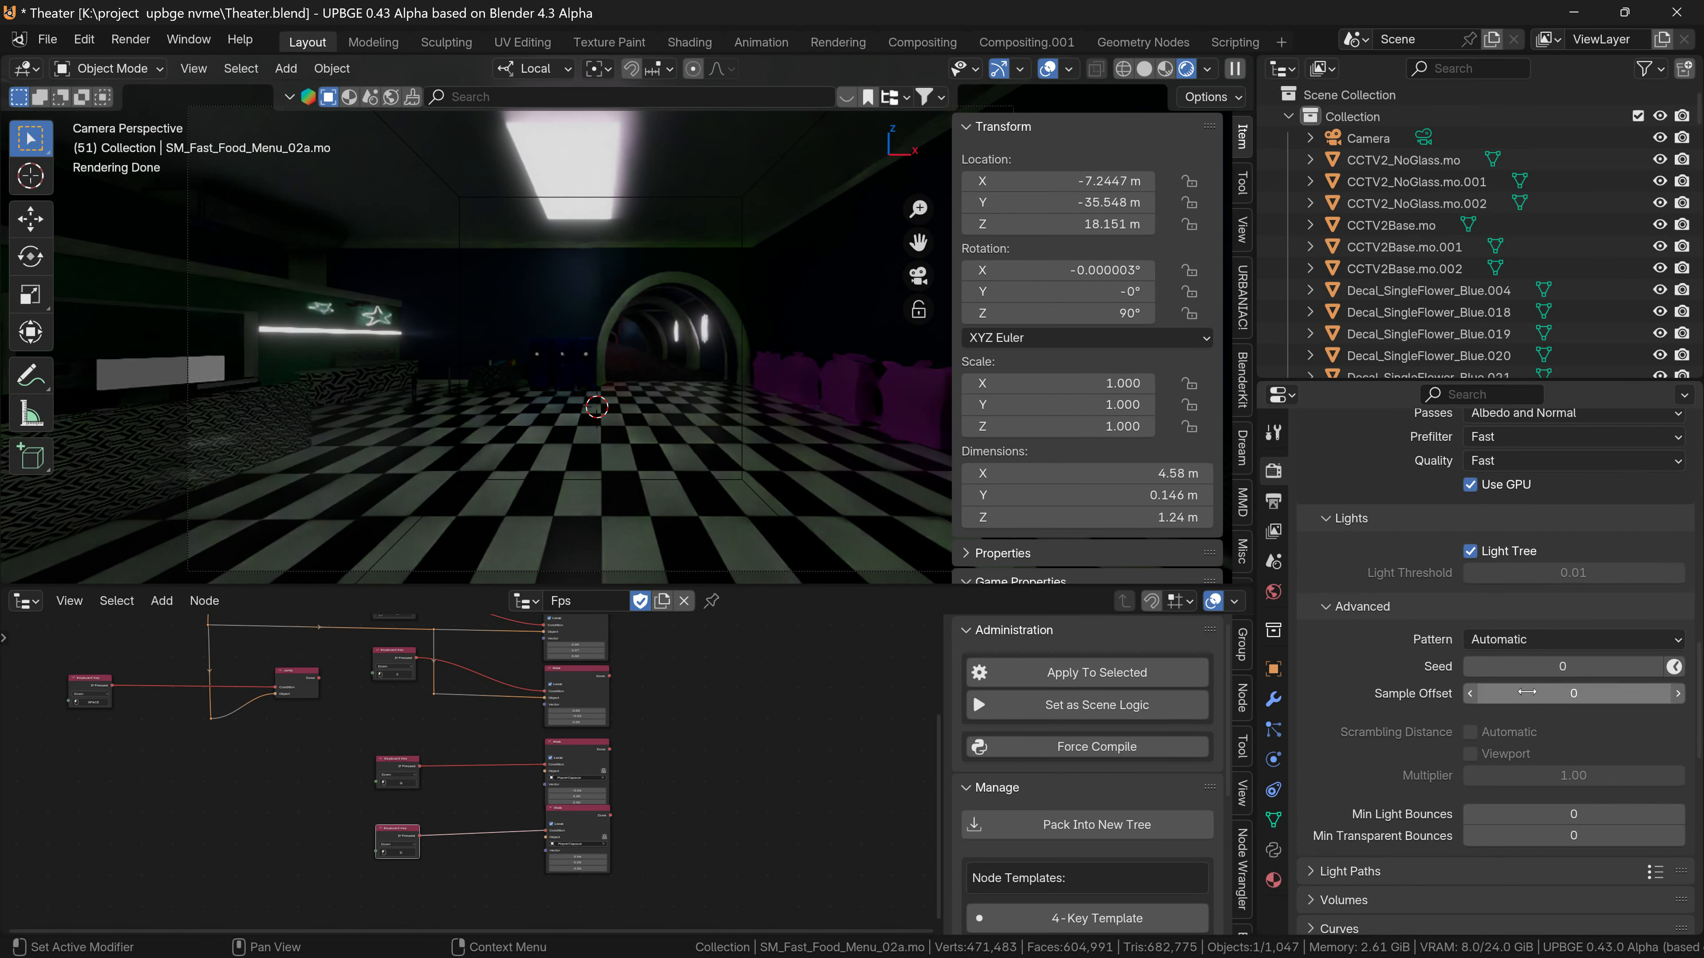
click(1567, 641)
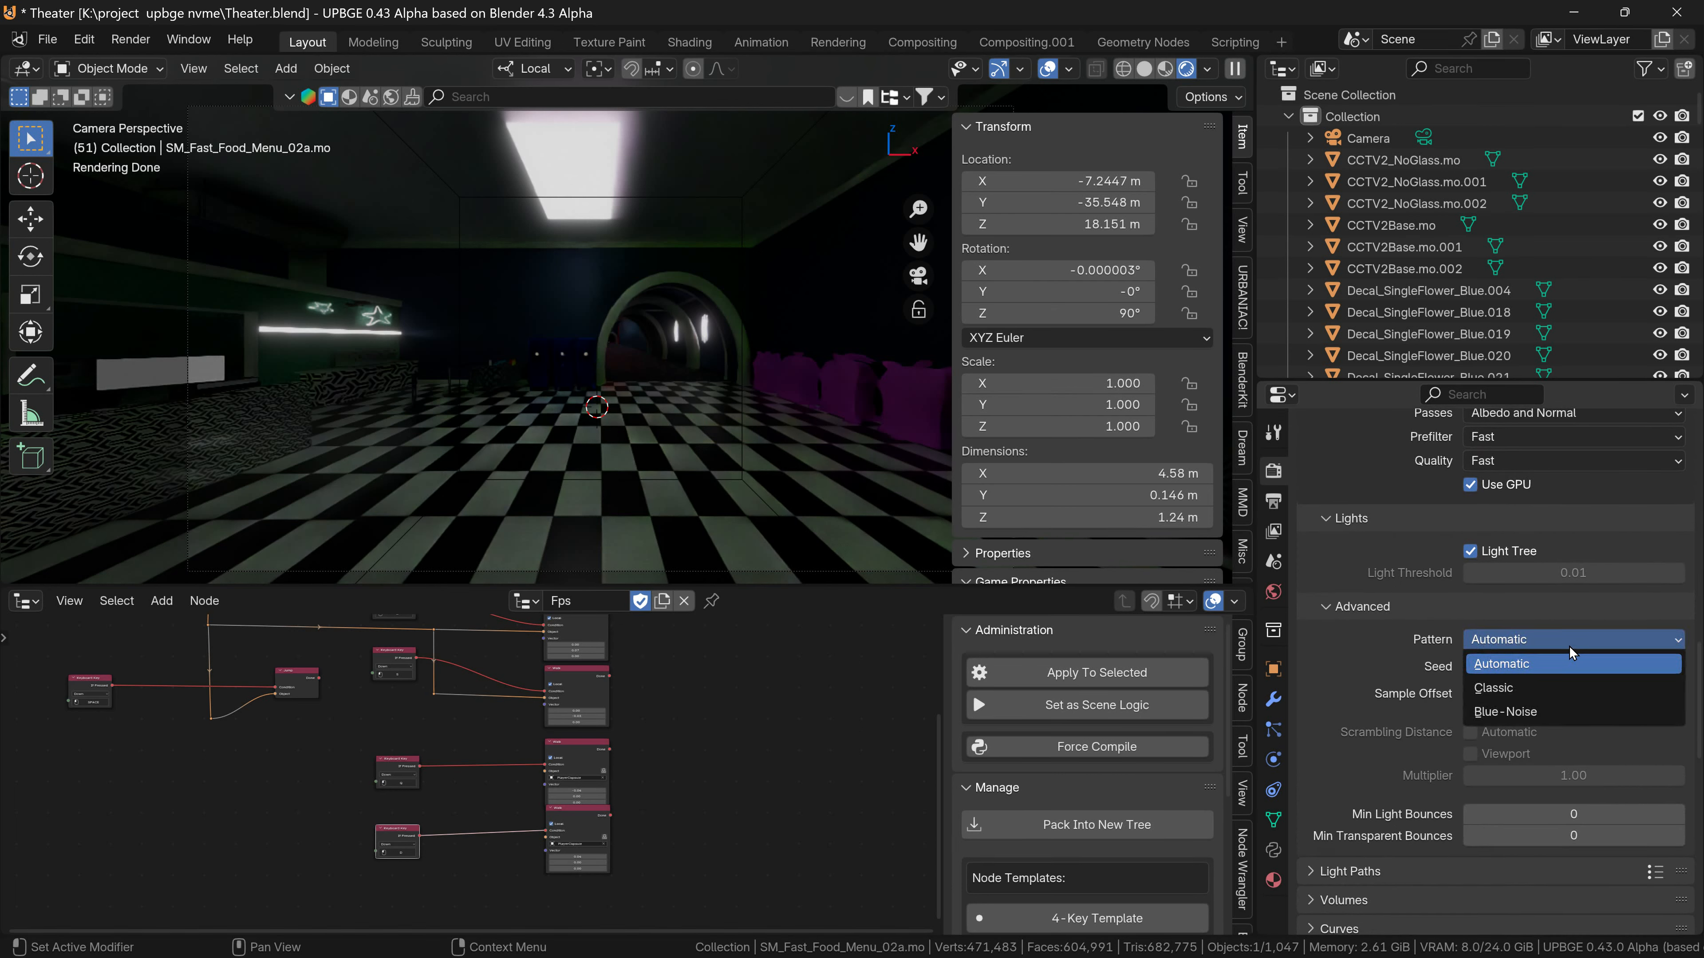
click(1568, 663)
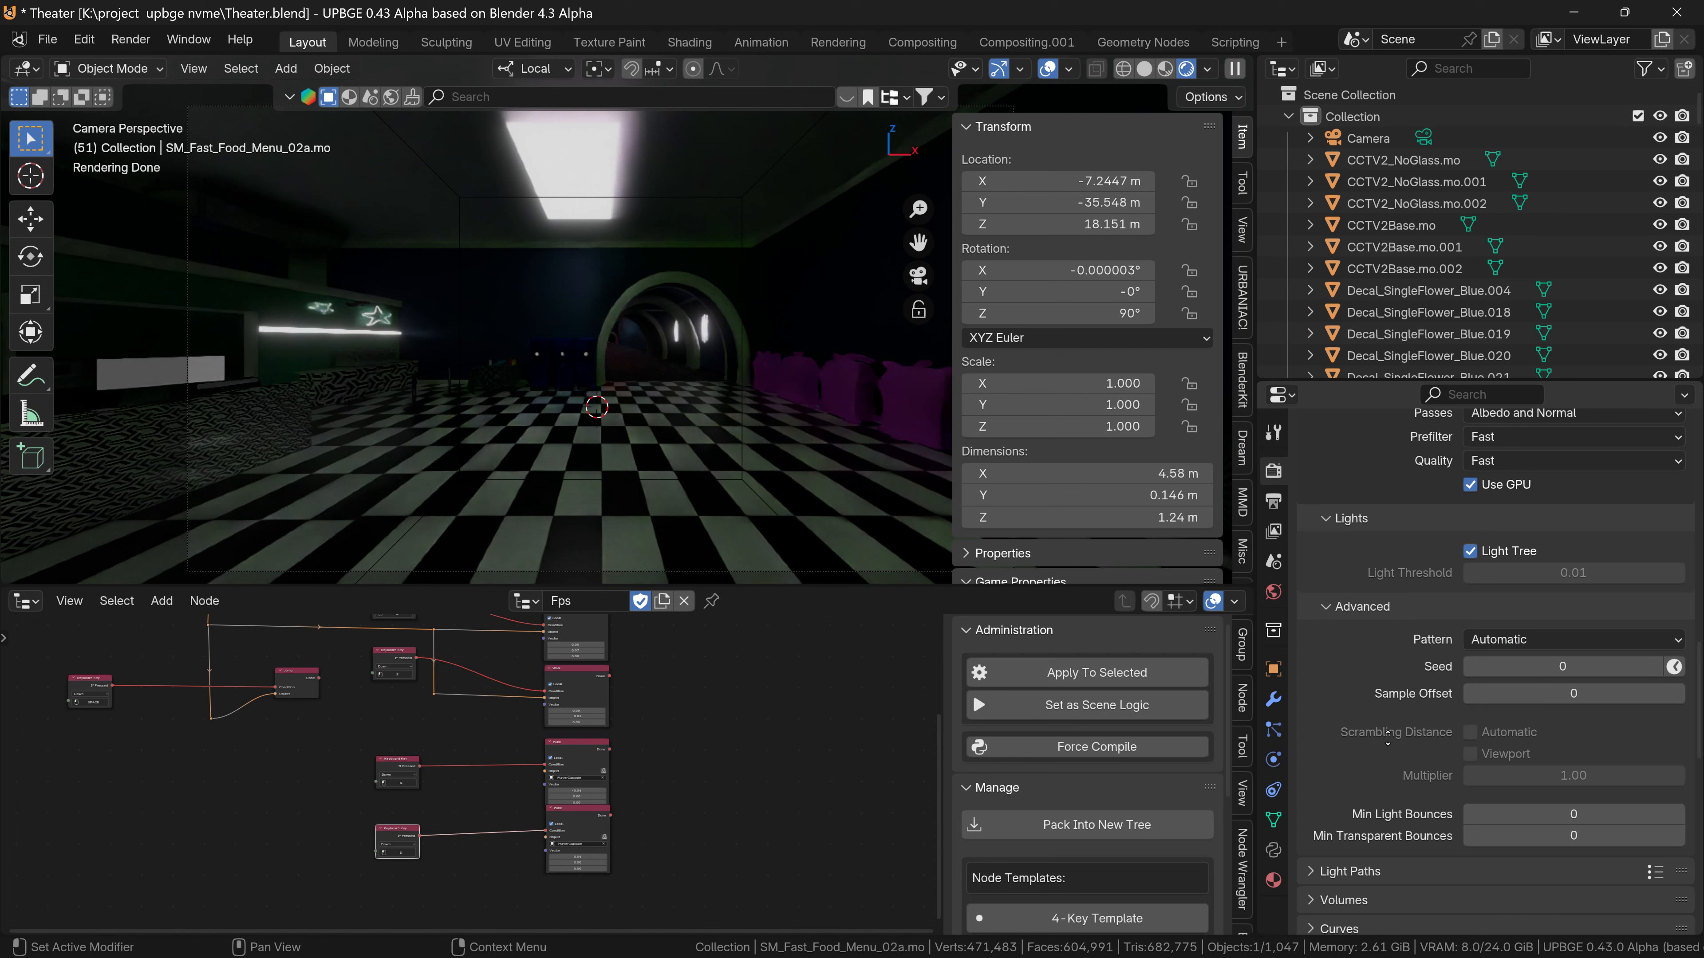
Expand the Light Paths settings and set the maximum diffuse bounces to 1.
scroll(1385, 738, down, 5)
click(1355, 726)
scroll(1348, 711, down, 5)
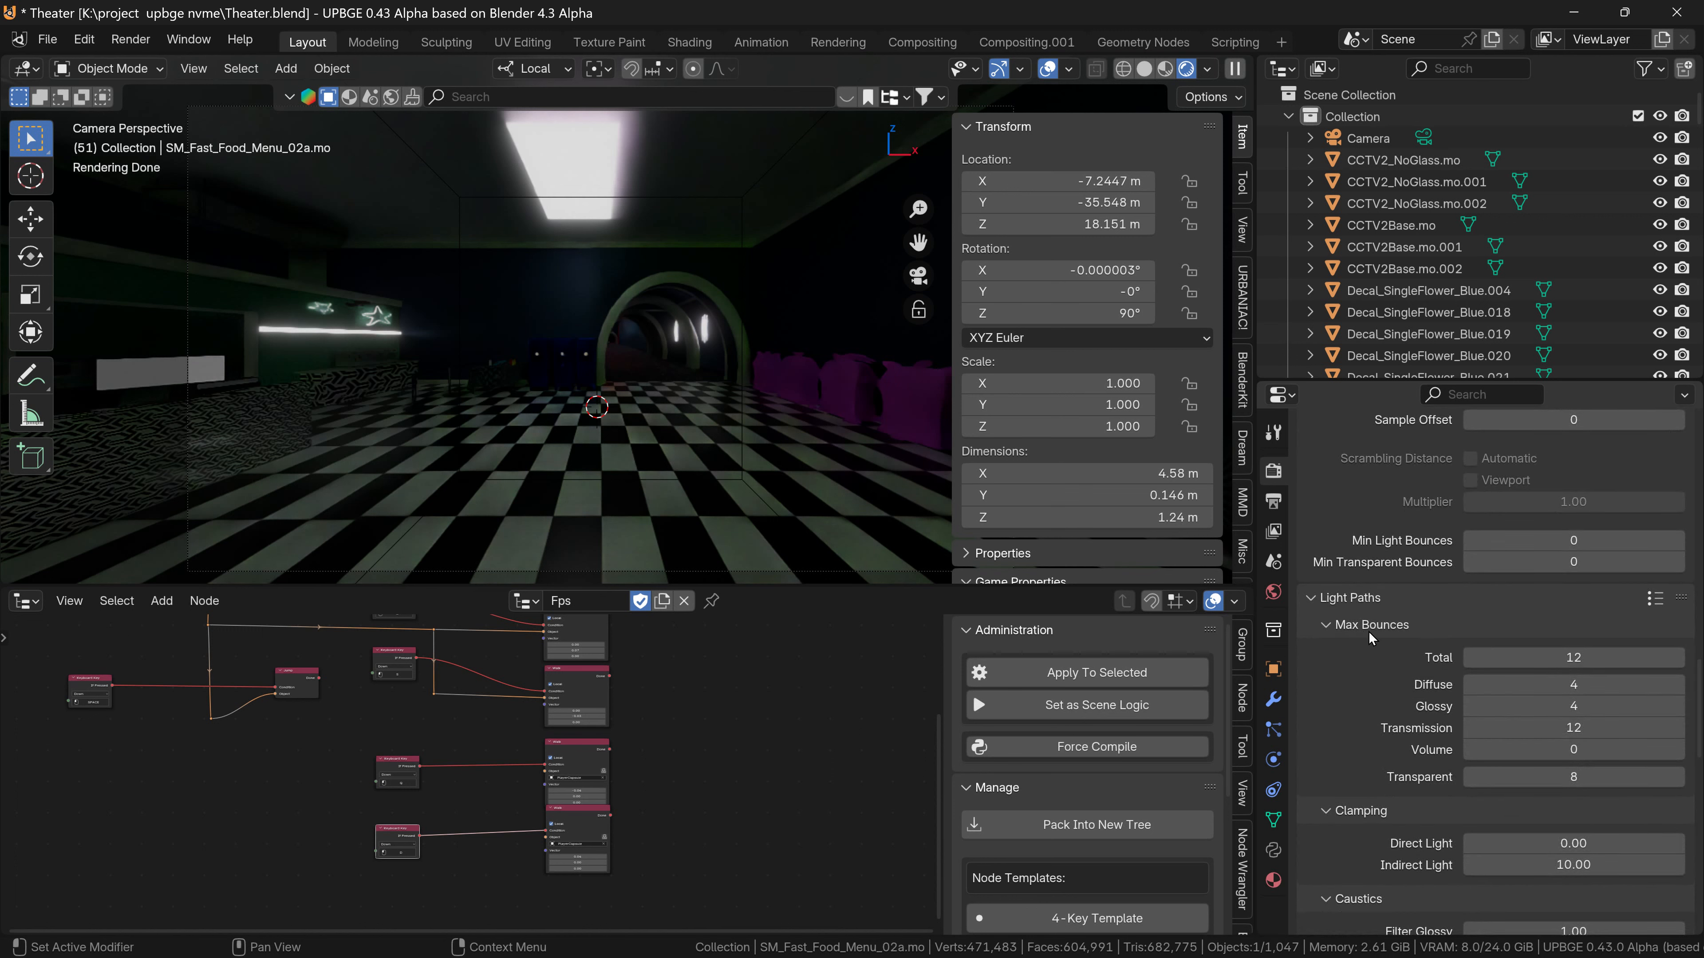
scroll(1356, 624, down, 2)
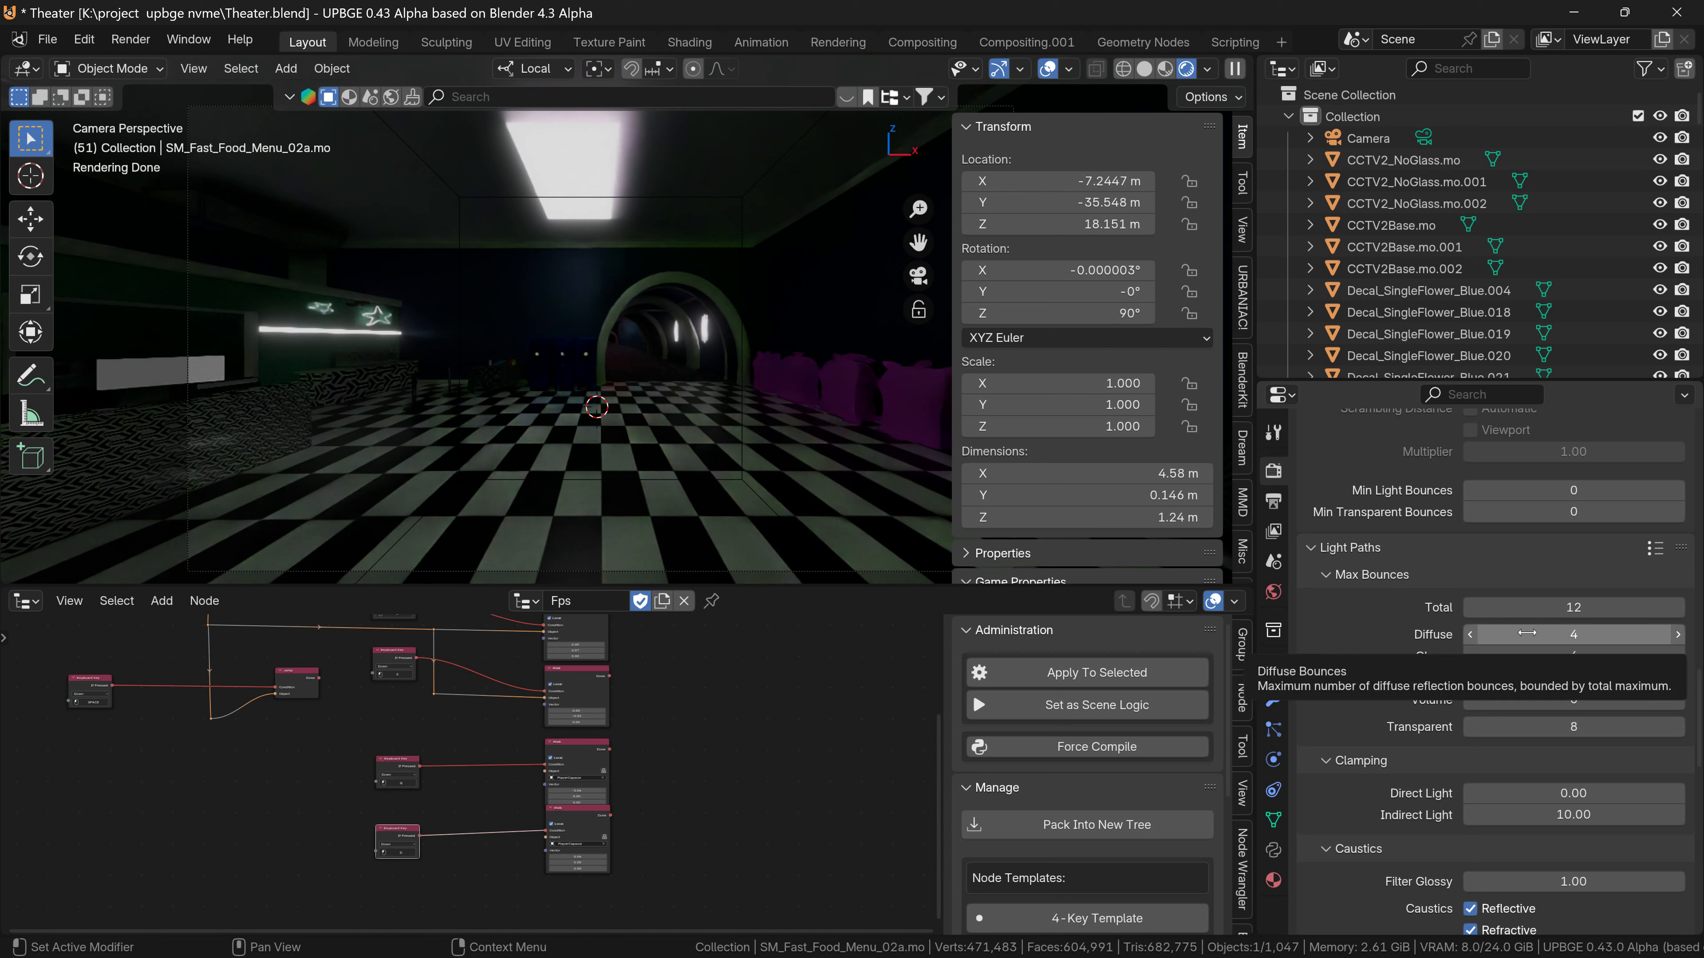
click(1584, 609)
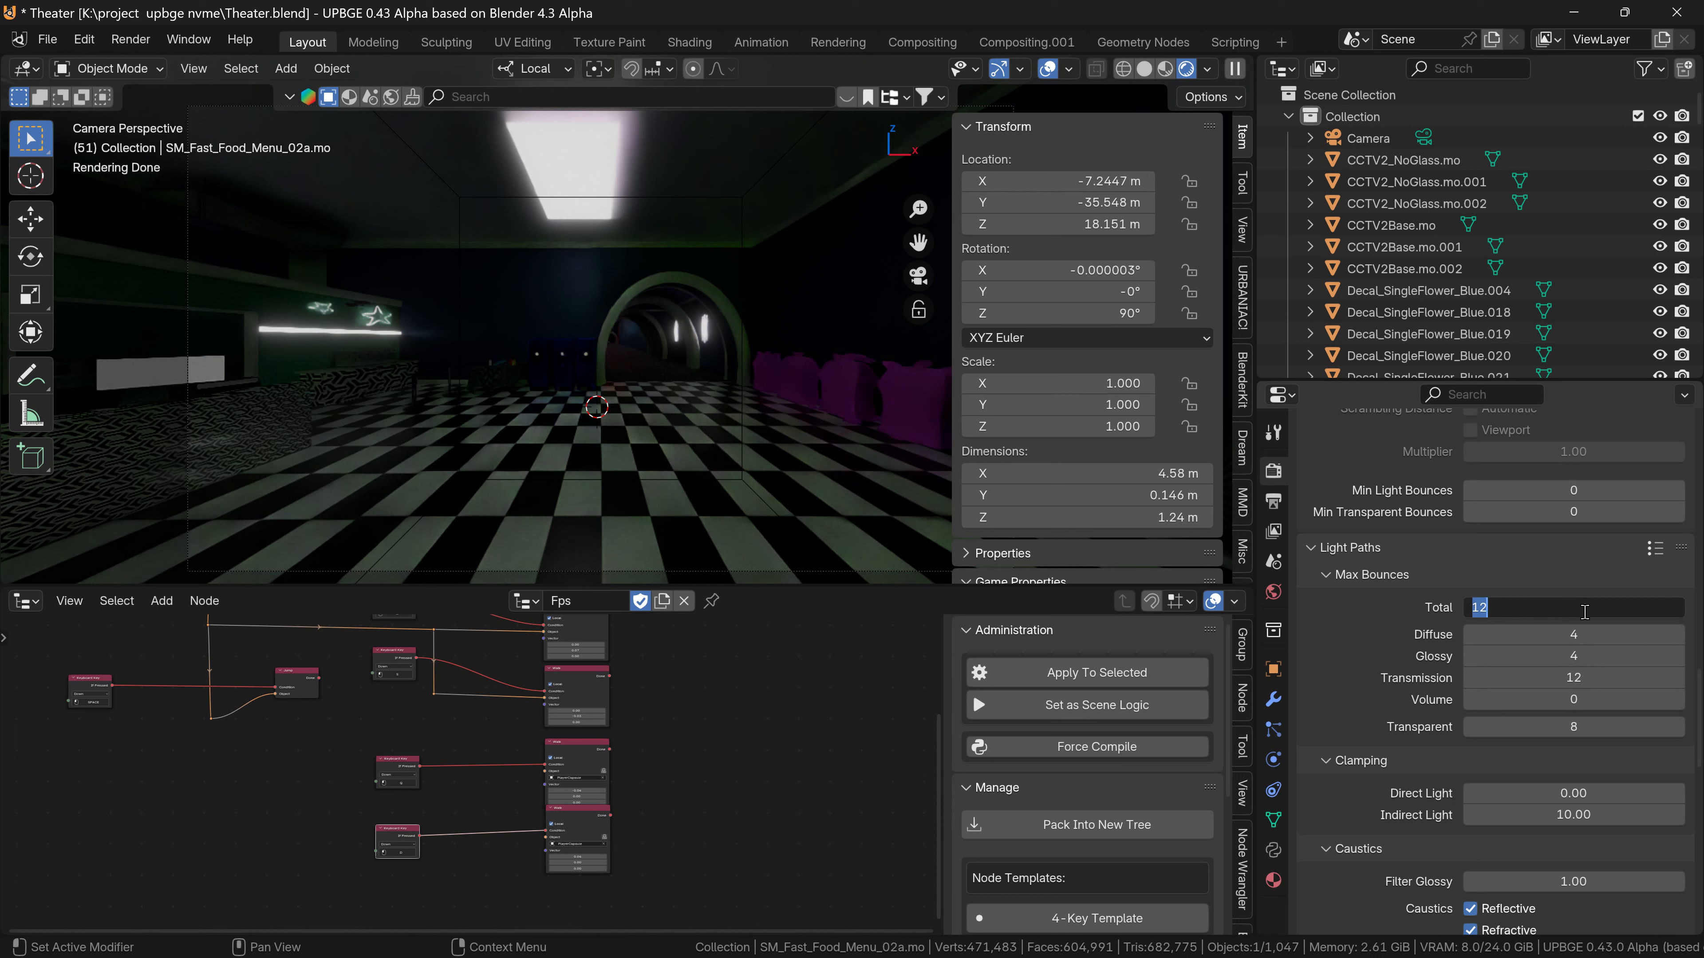
click(1581, 636)
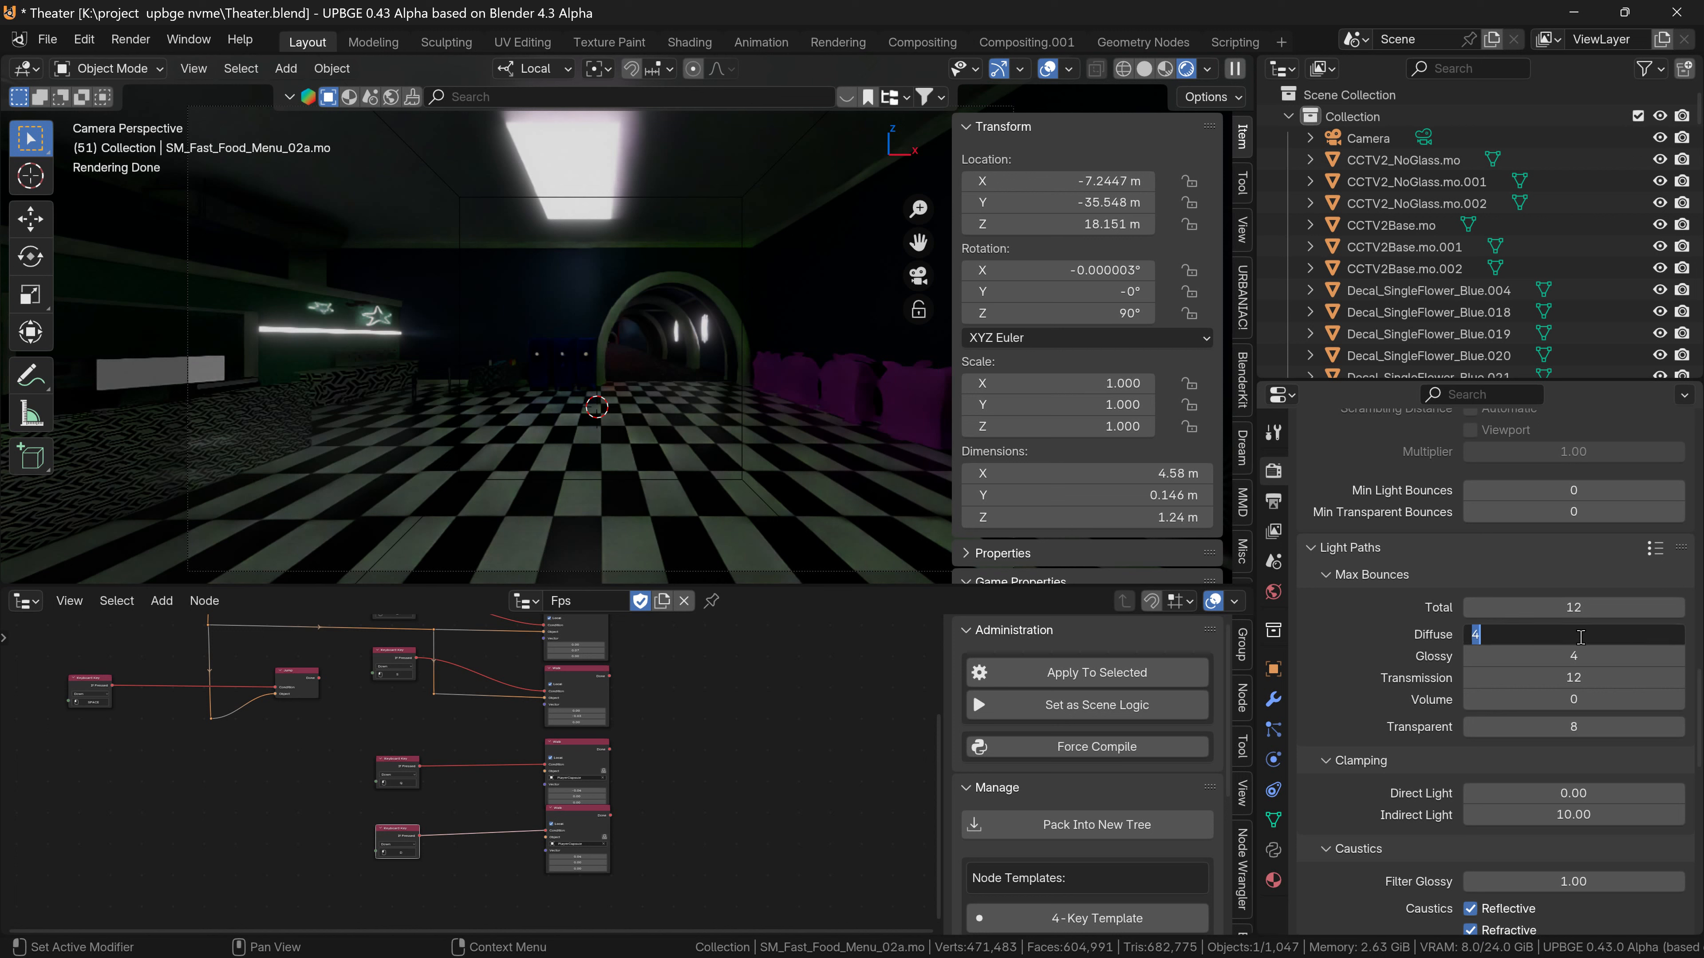
text(1)
key(Return)
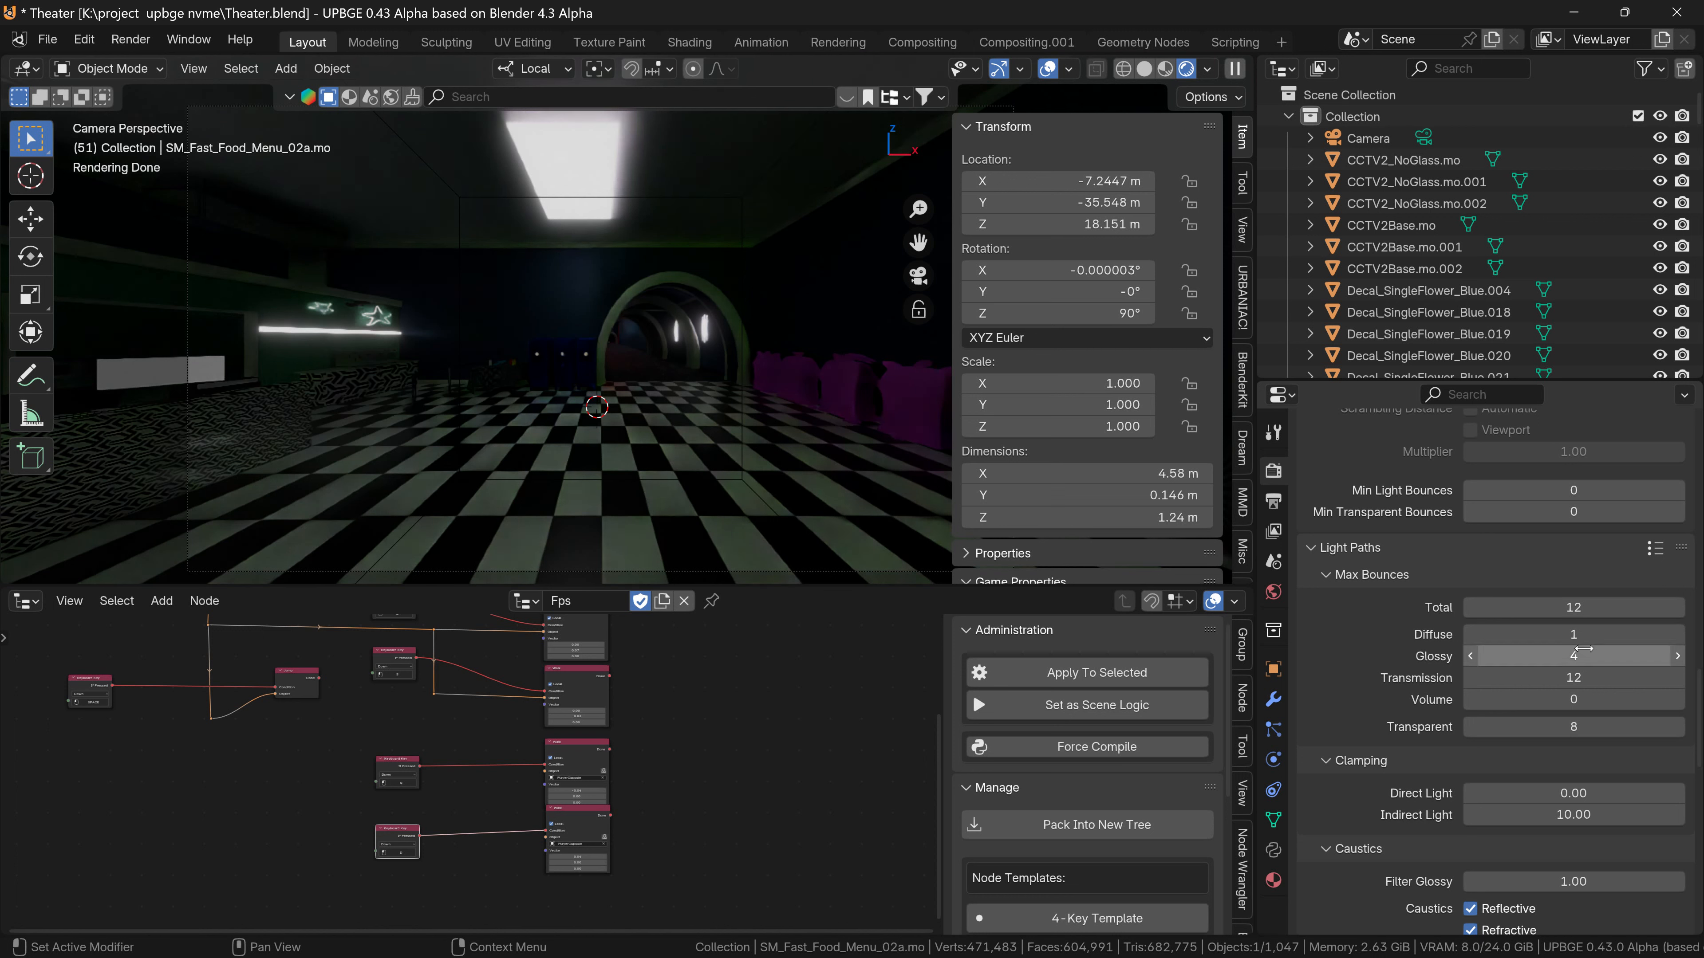
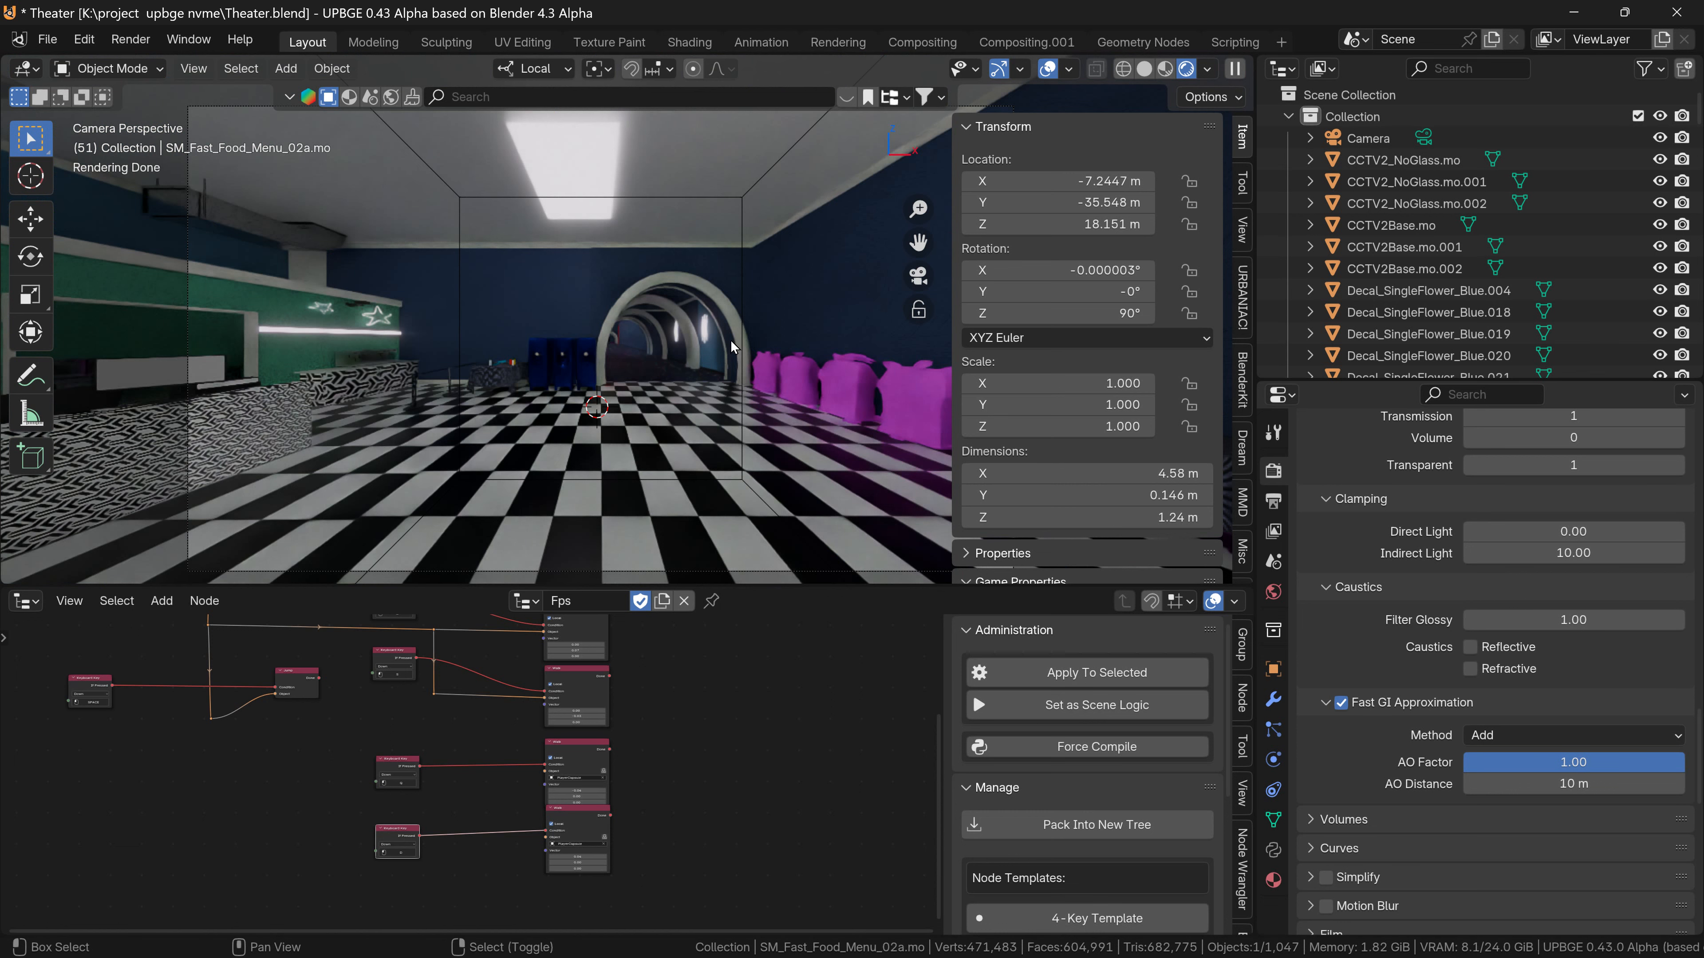
Set the Fast GI Approximation's AO factor to 0.05 and its AO distance to 46 m.
shift+middle_drag(733, 339, 692, 348)
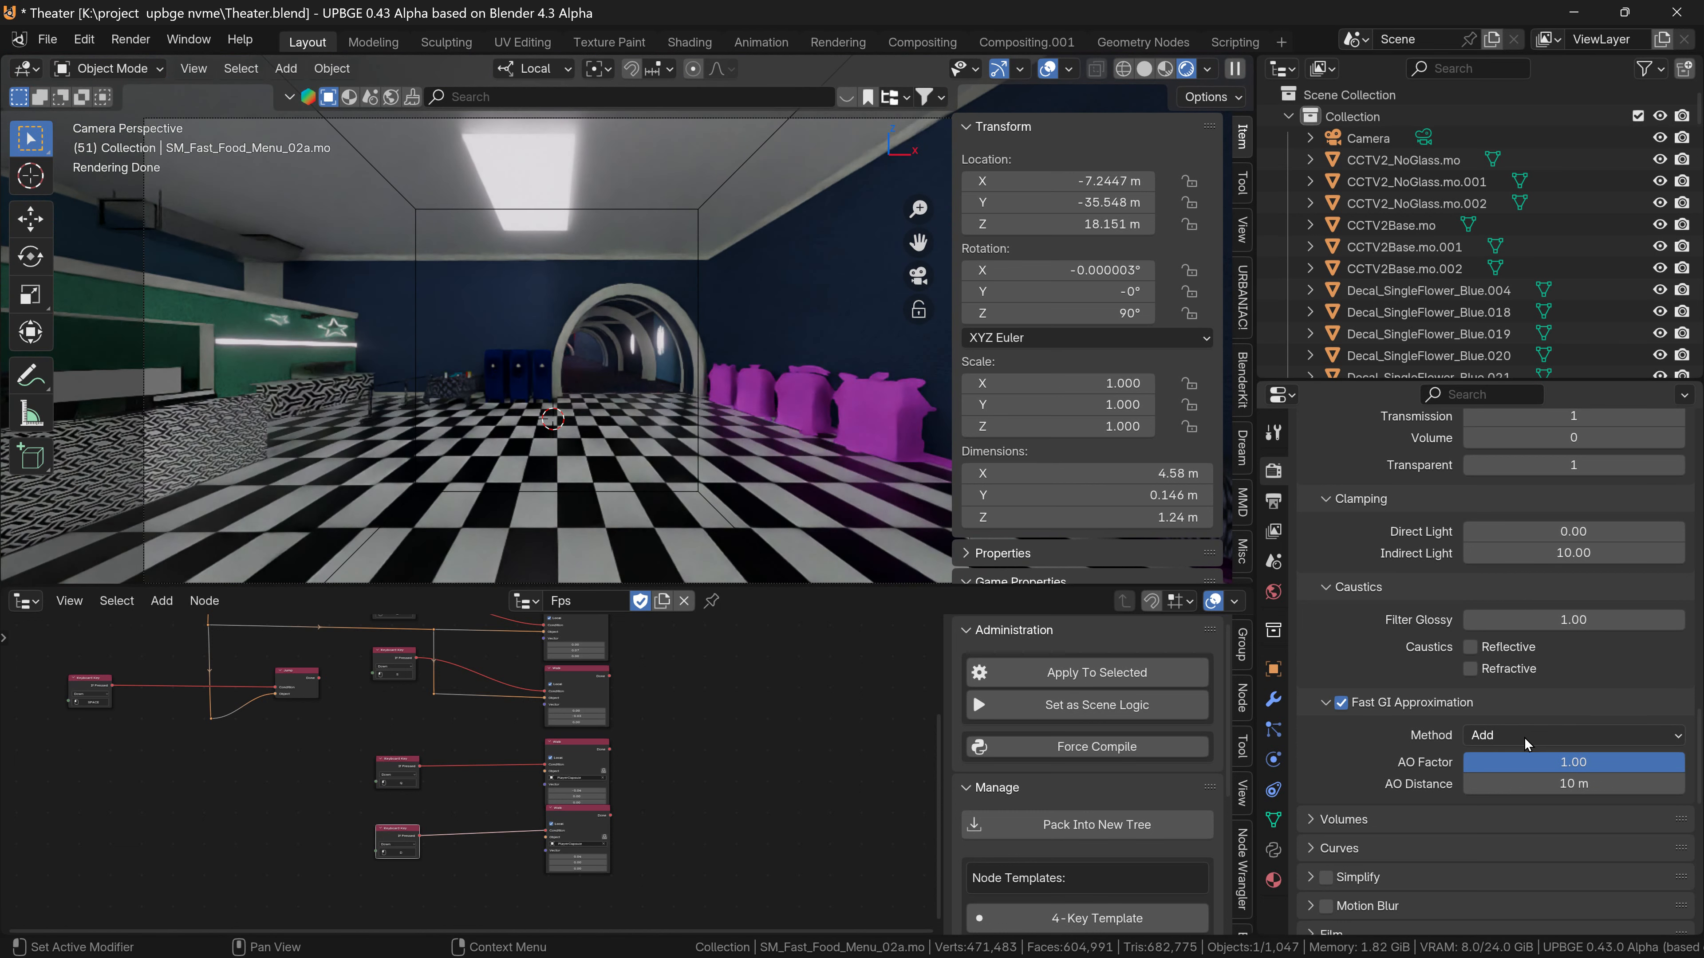
drag(1656, 762, 1484, 761)
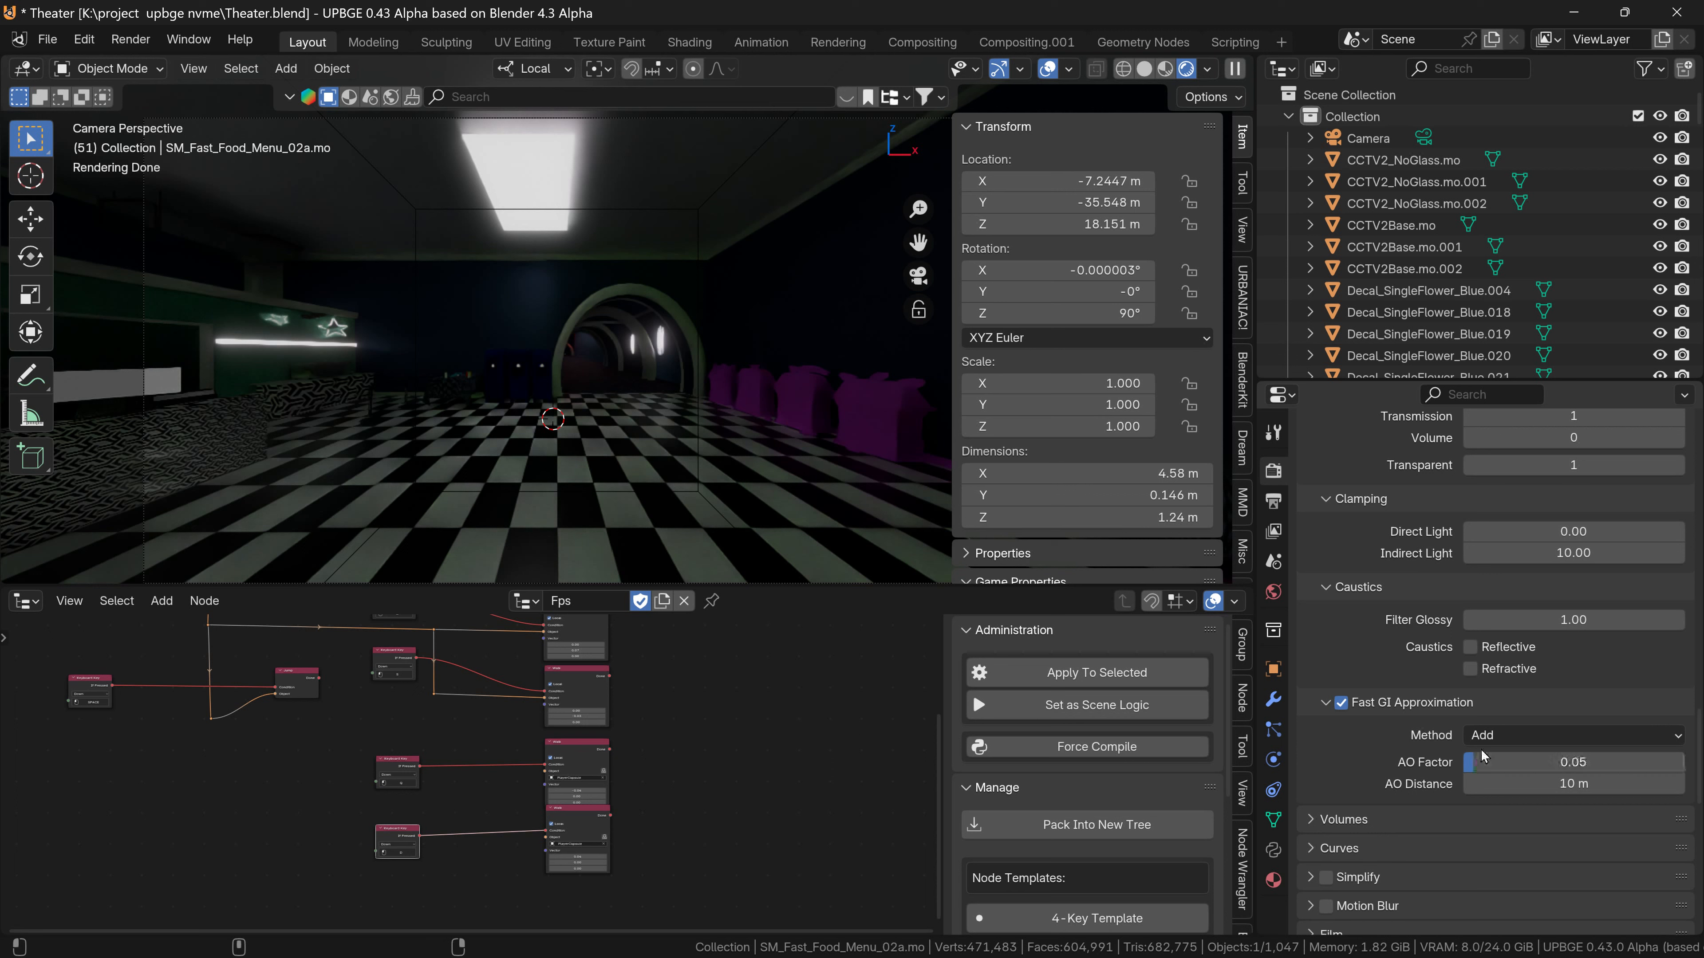
mouse_move(1563, 781)
mouse_down()
mouse_move(1510, 783)
mouse_move(1572, 783)
mouse_move(1546, 783)
mouse_up()
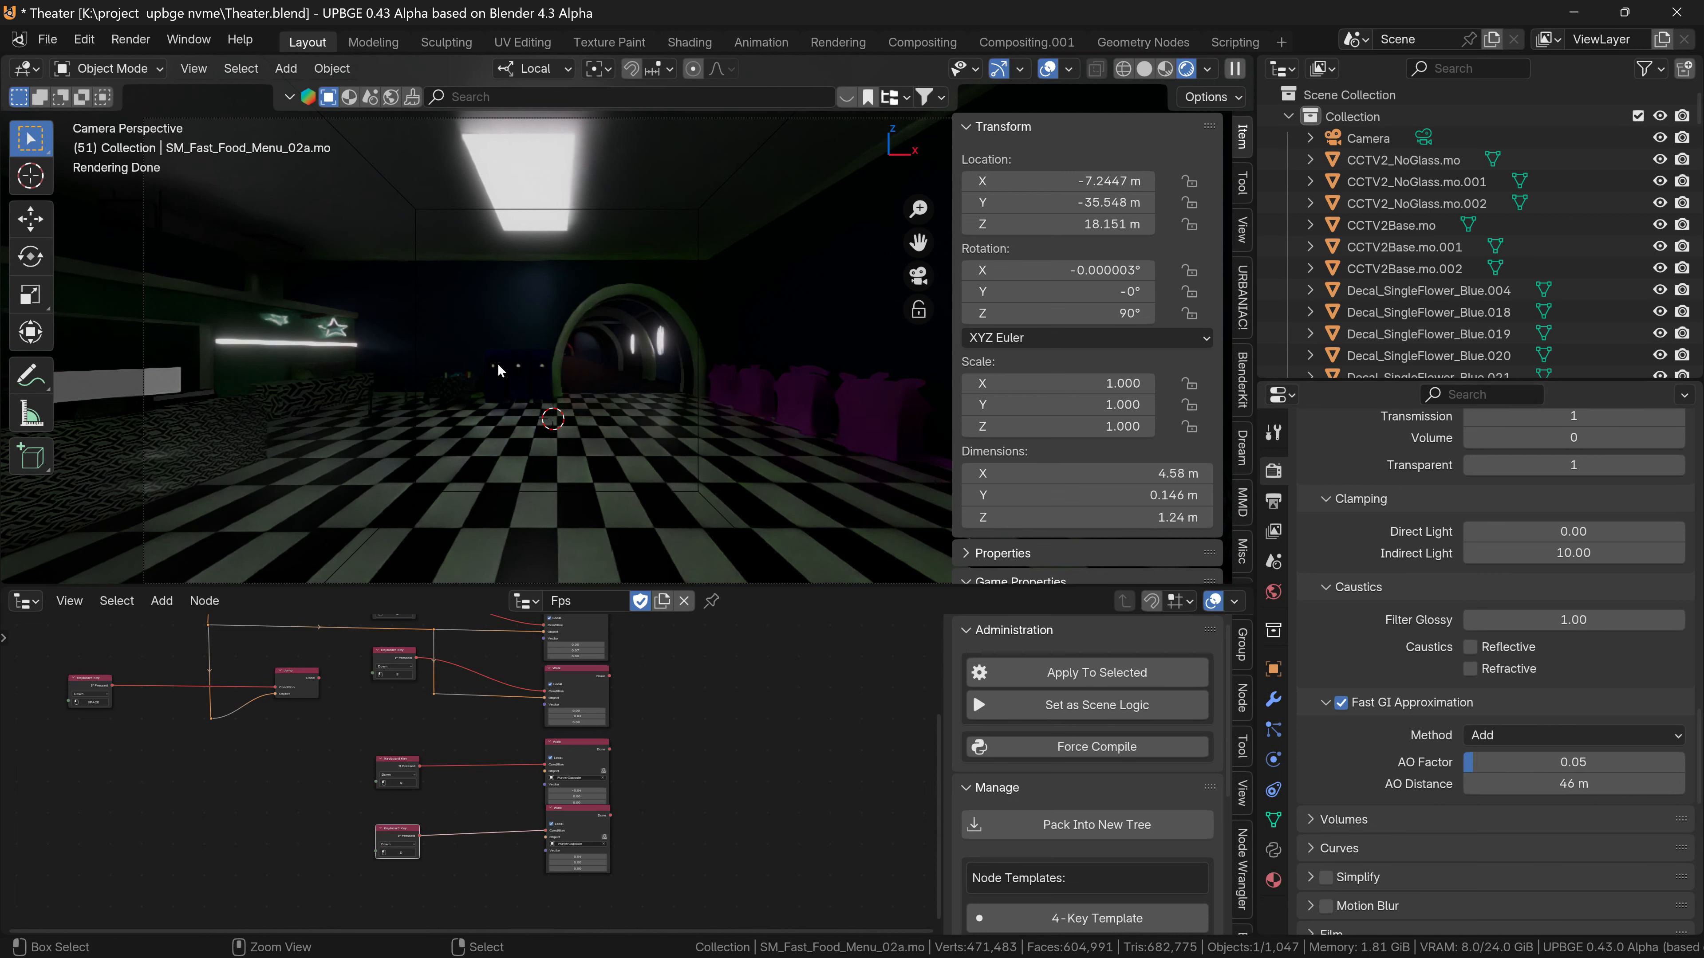
Play-test the game in a maximized viewport, walking from the checkered lobby through the arched corridor to the theater hall, and restore the layout.
key(ctrl+space)
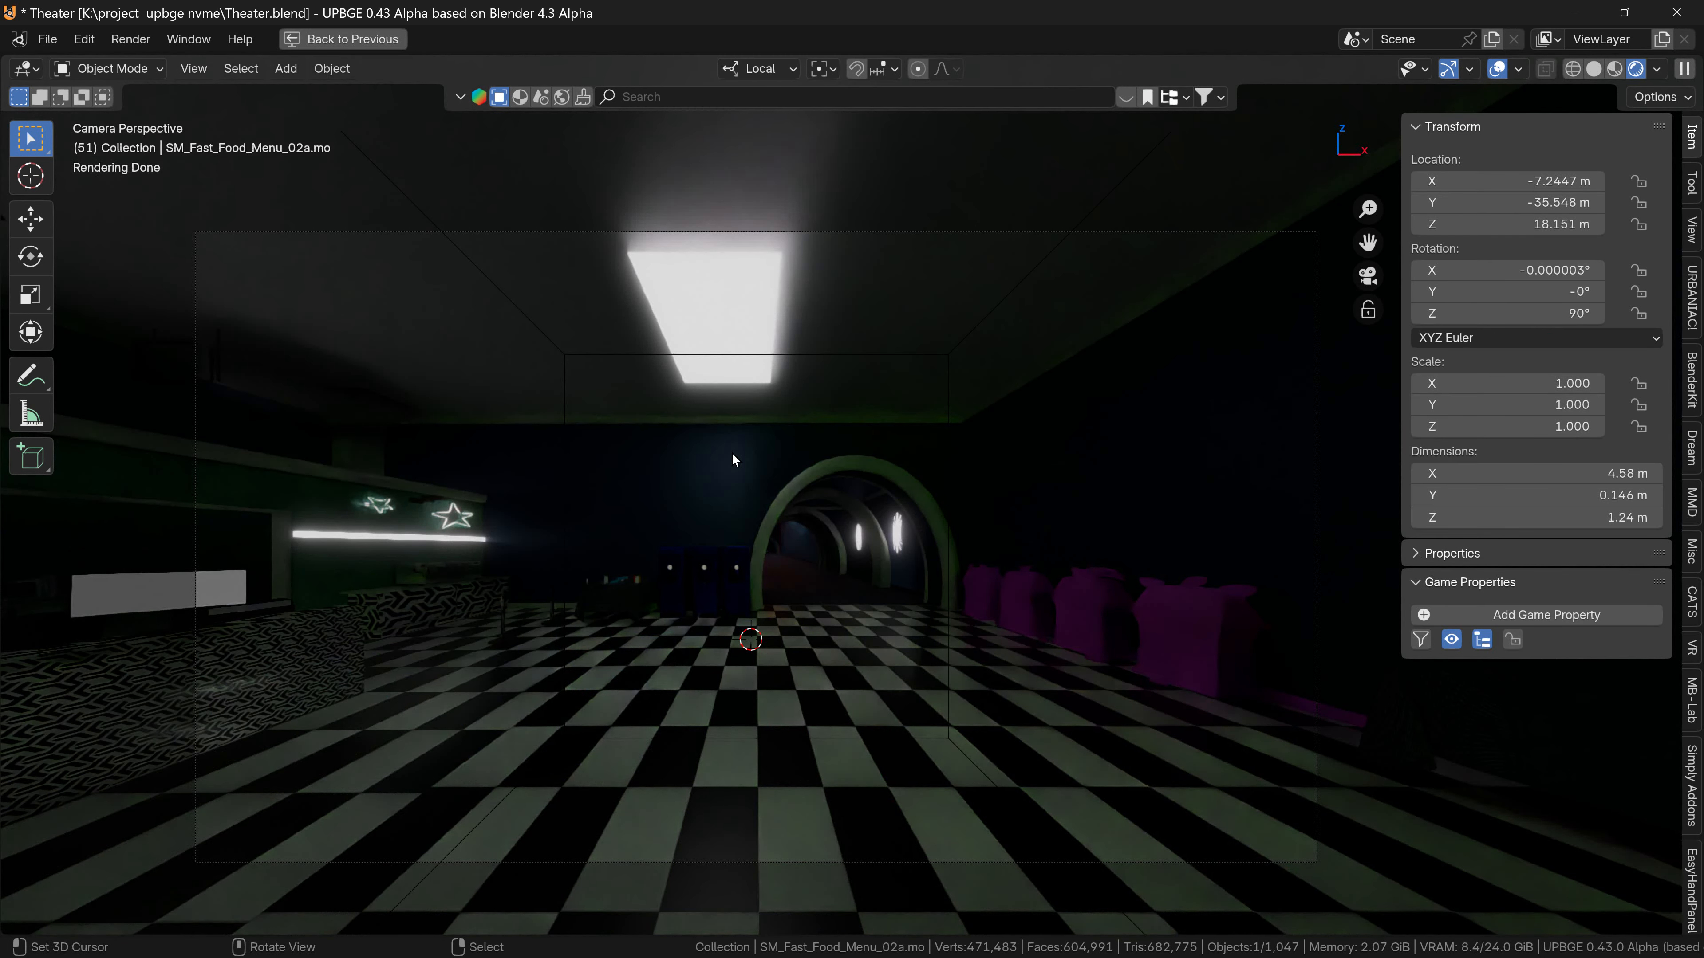
key(w)
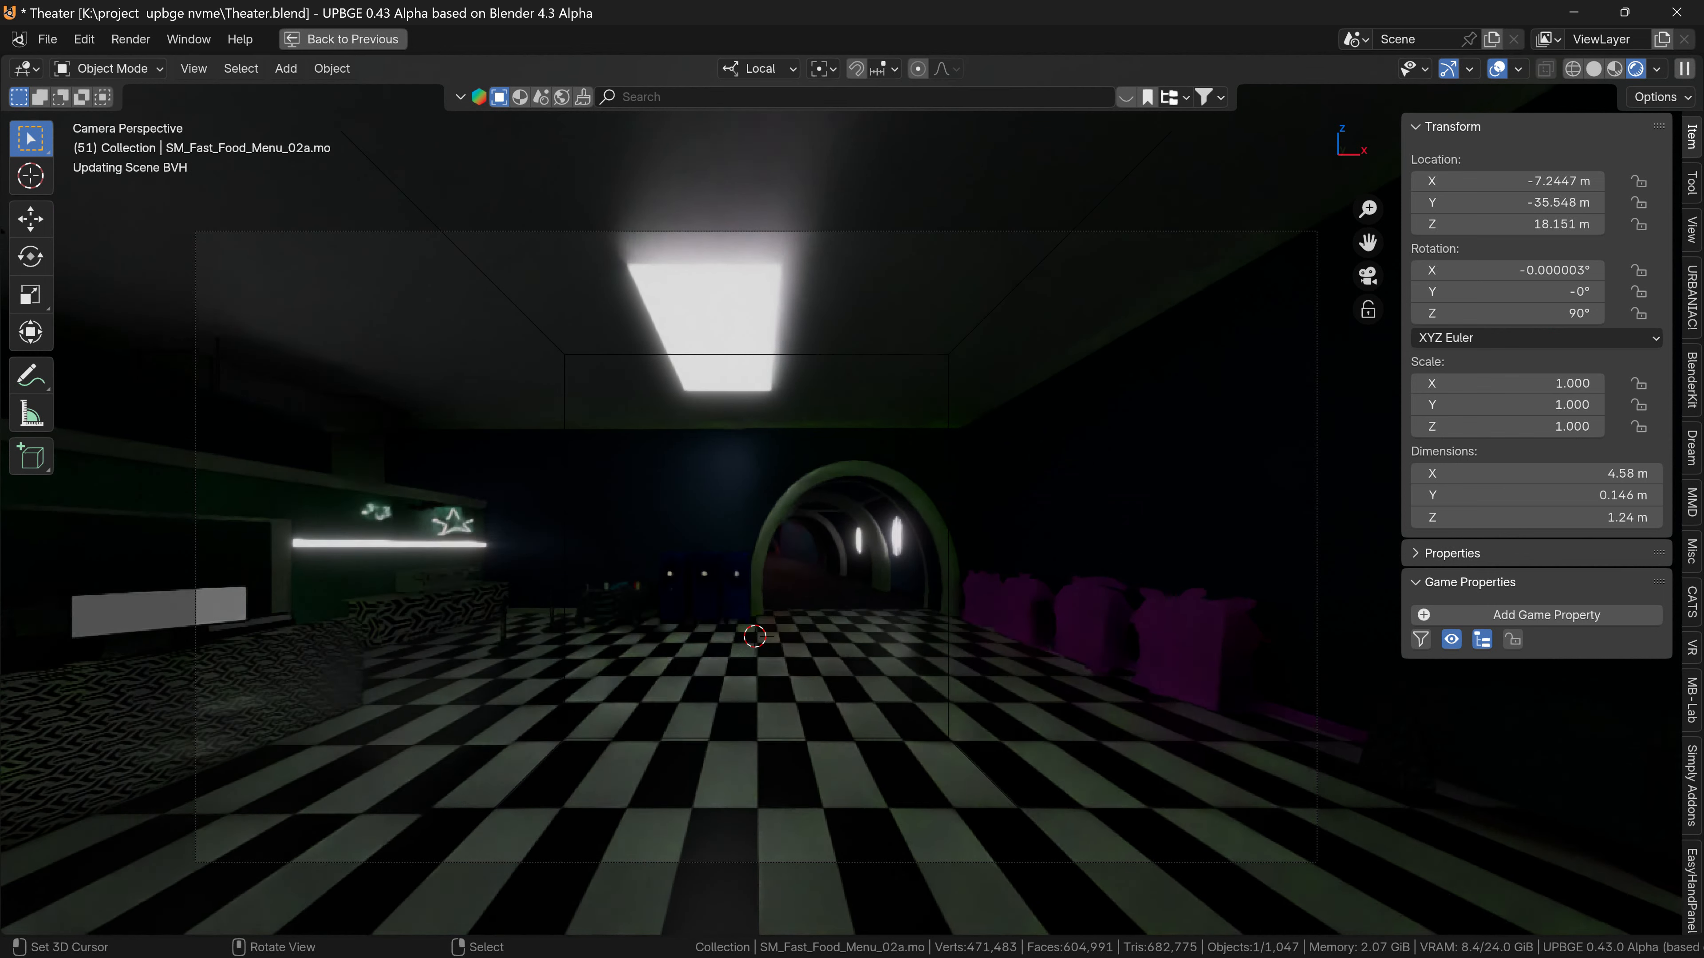
key(w)
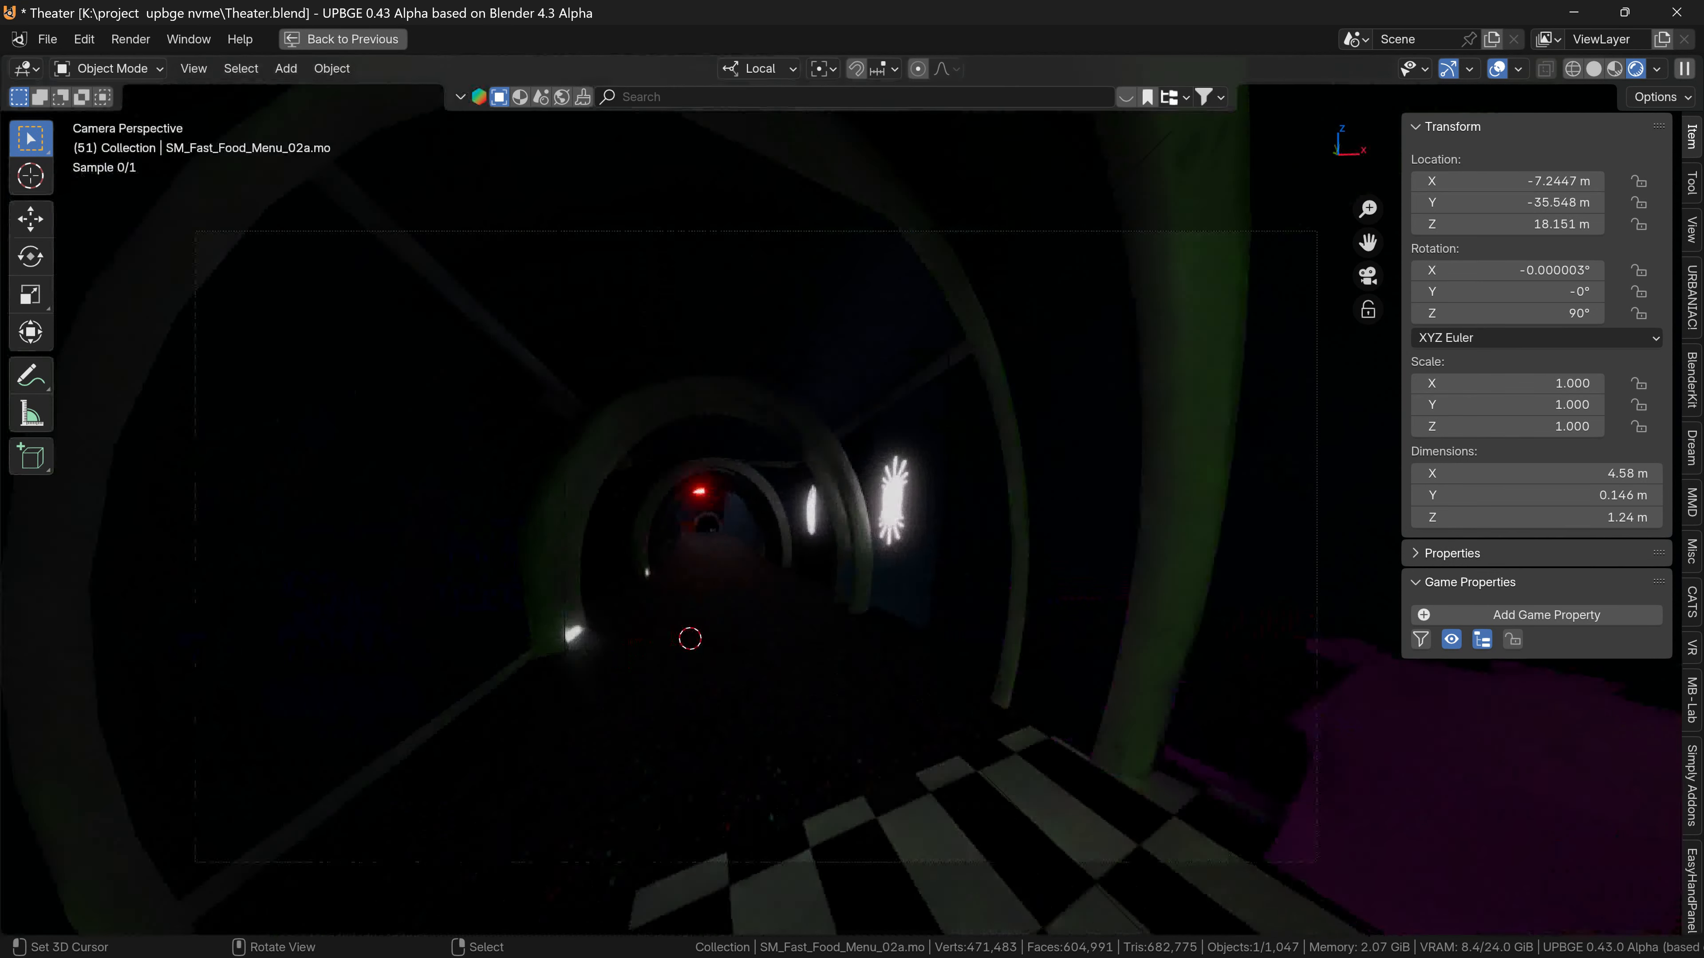
key(w)
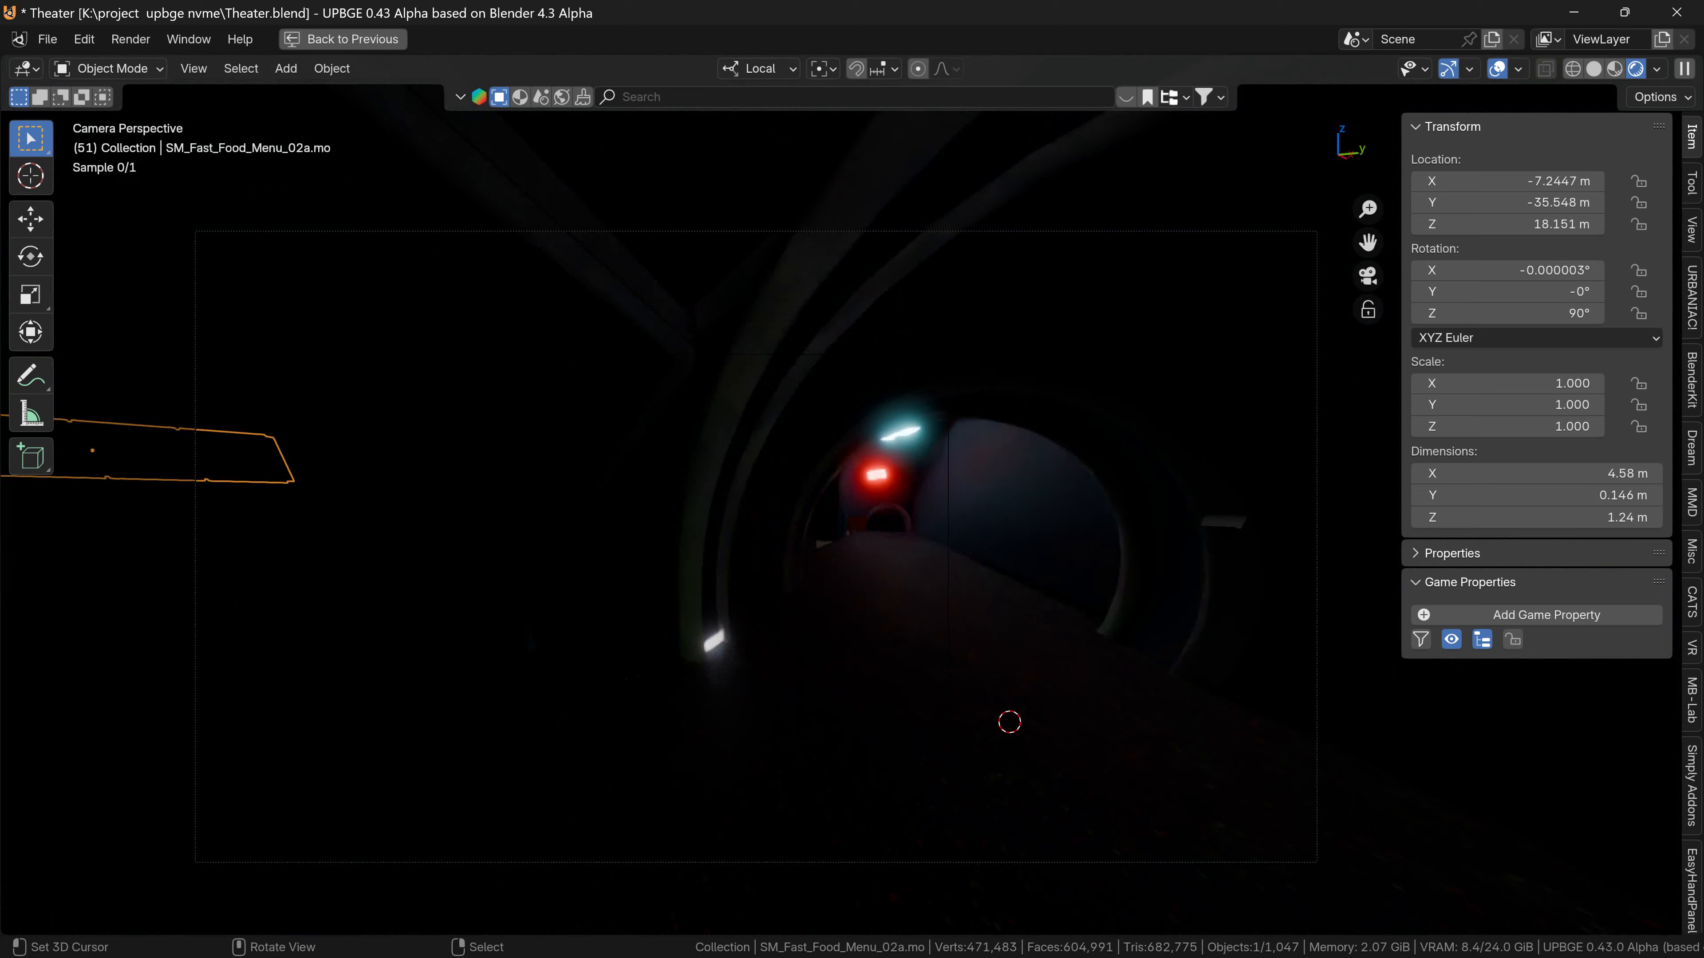
key(w)
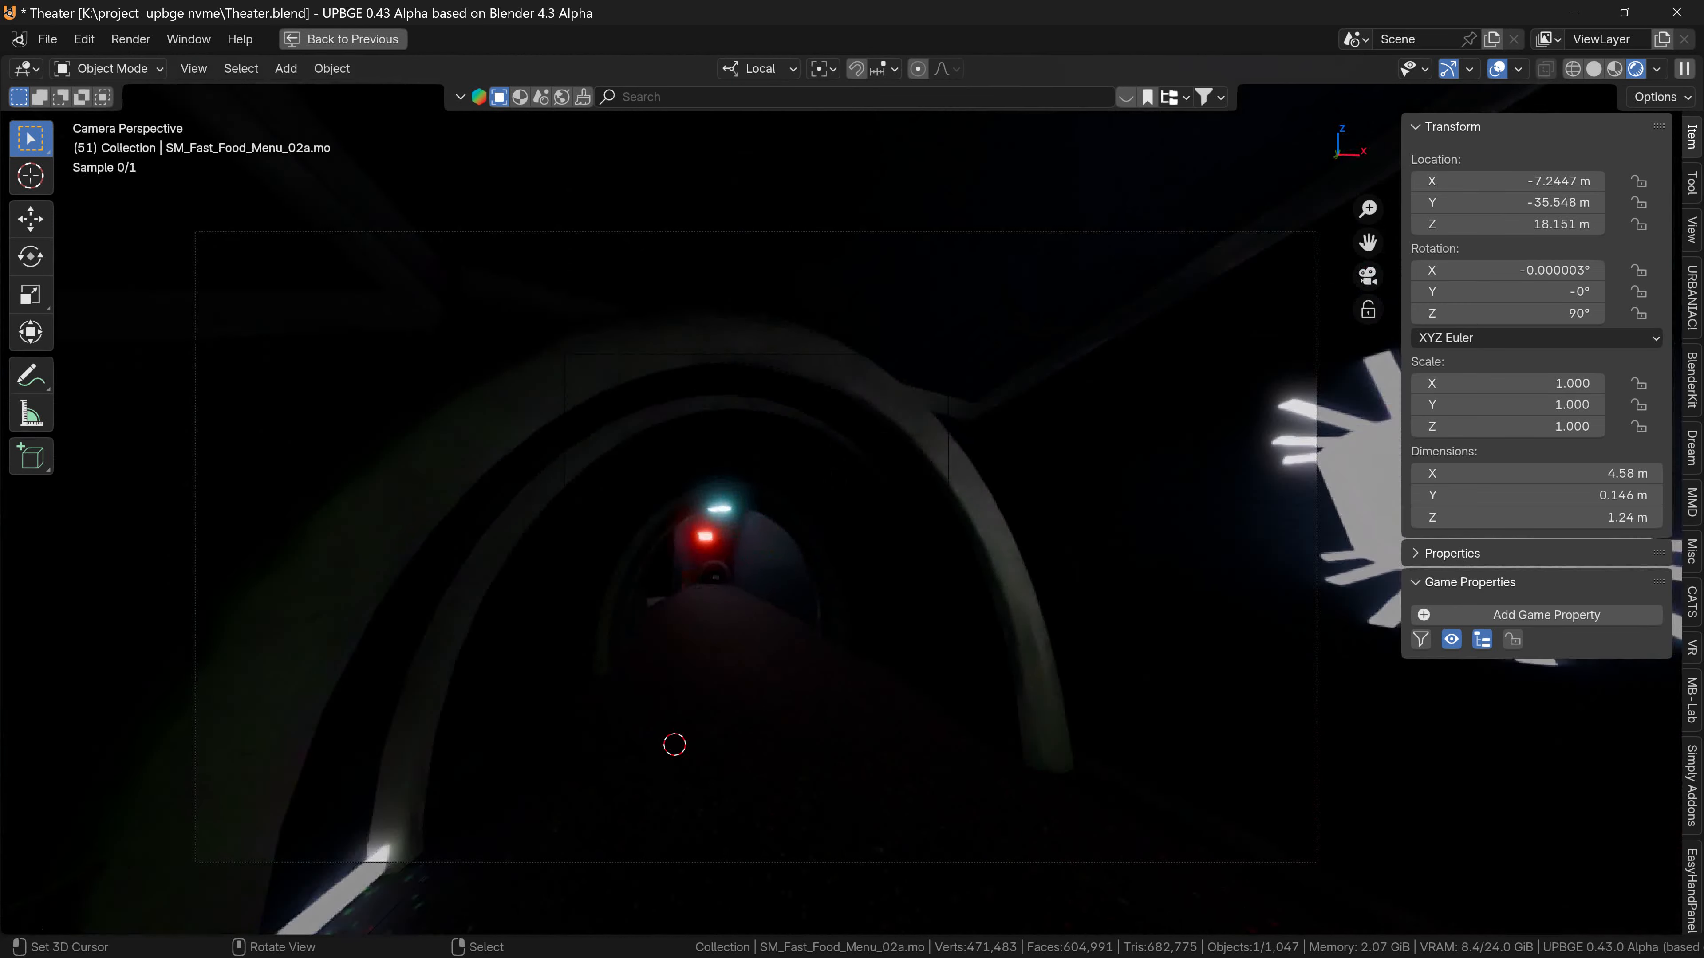
key(w)
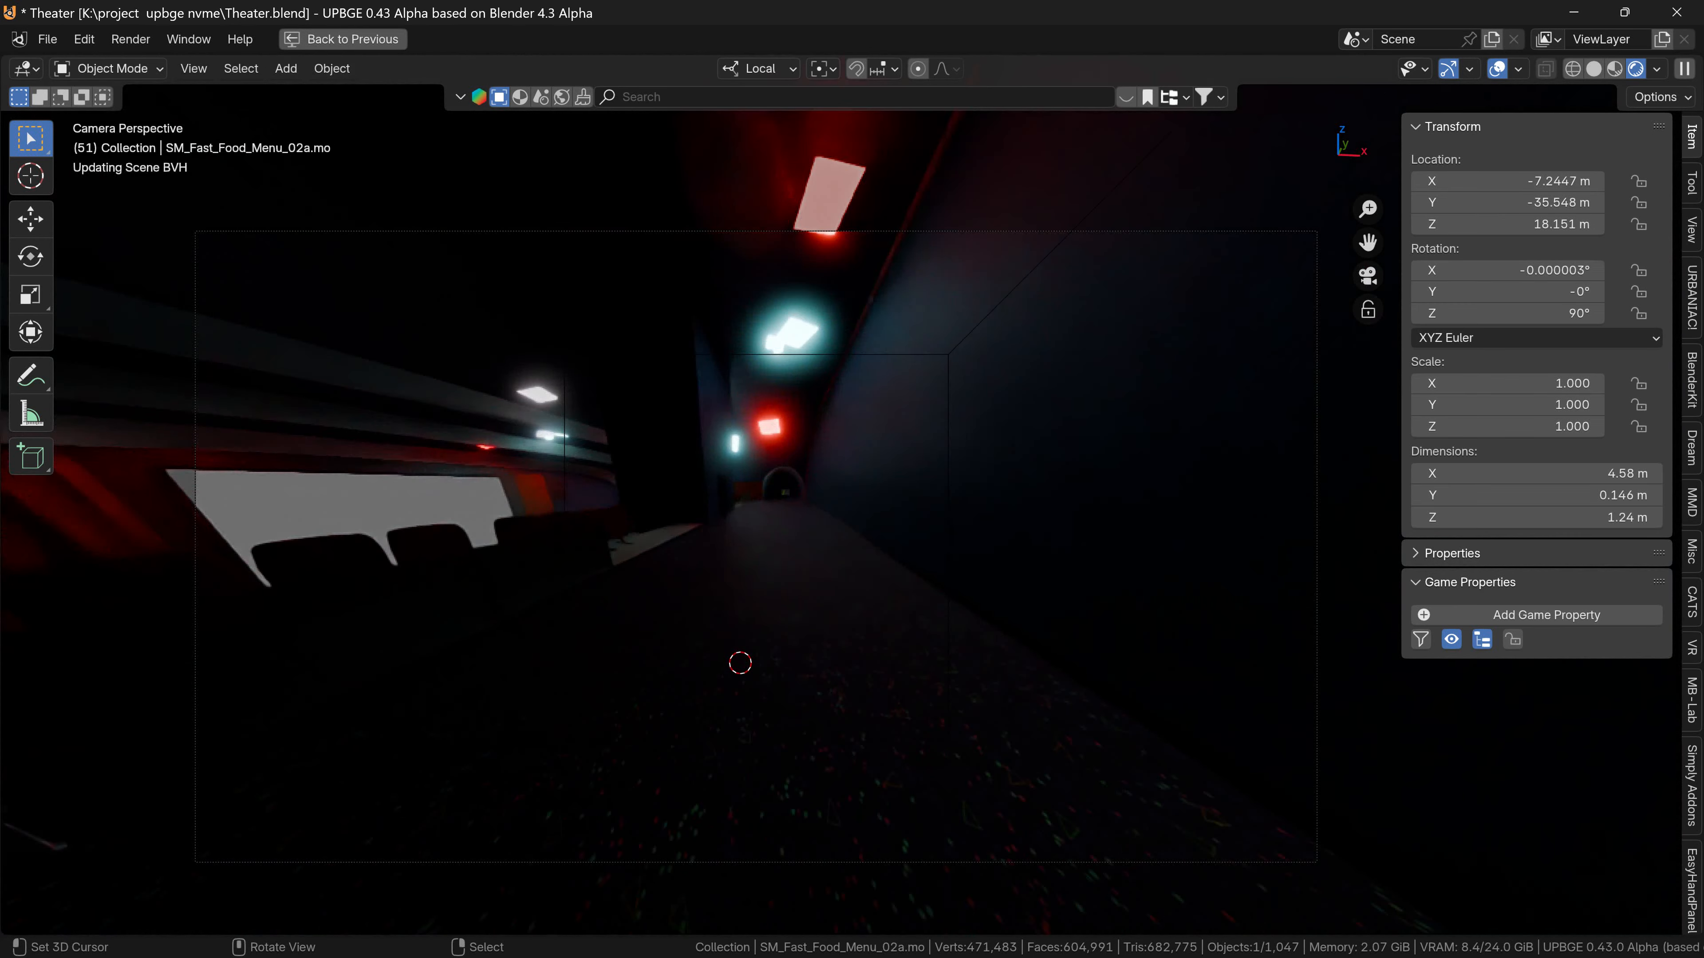
key(w)
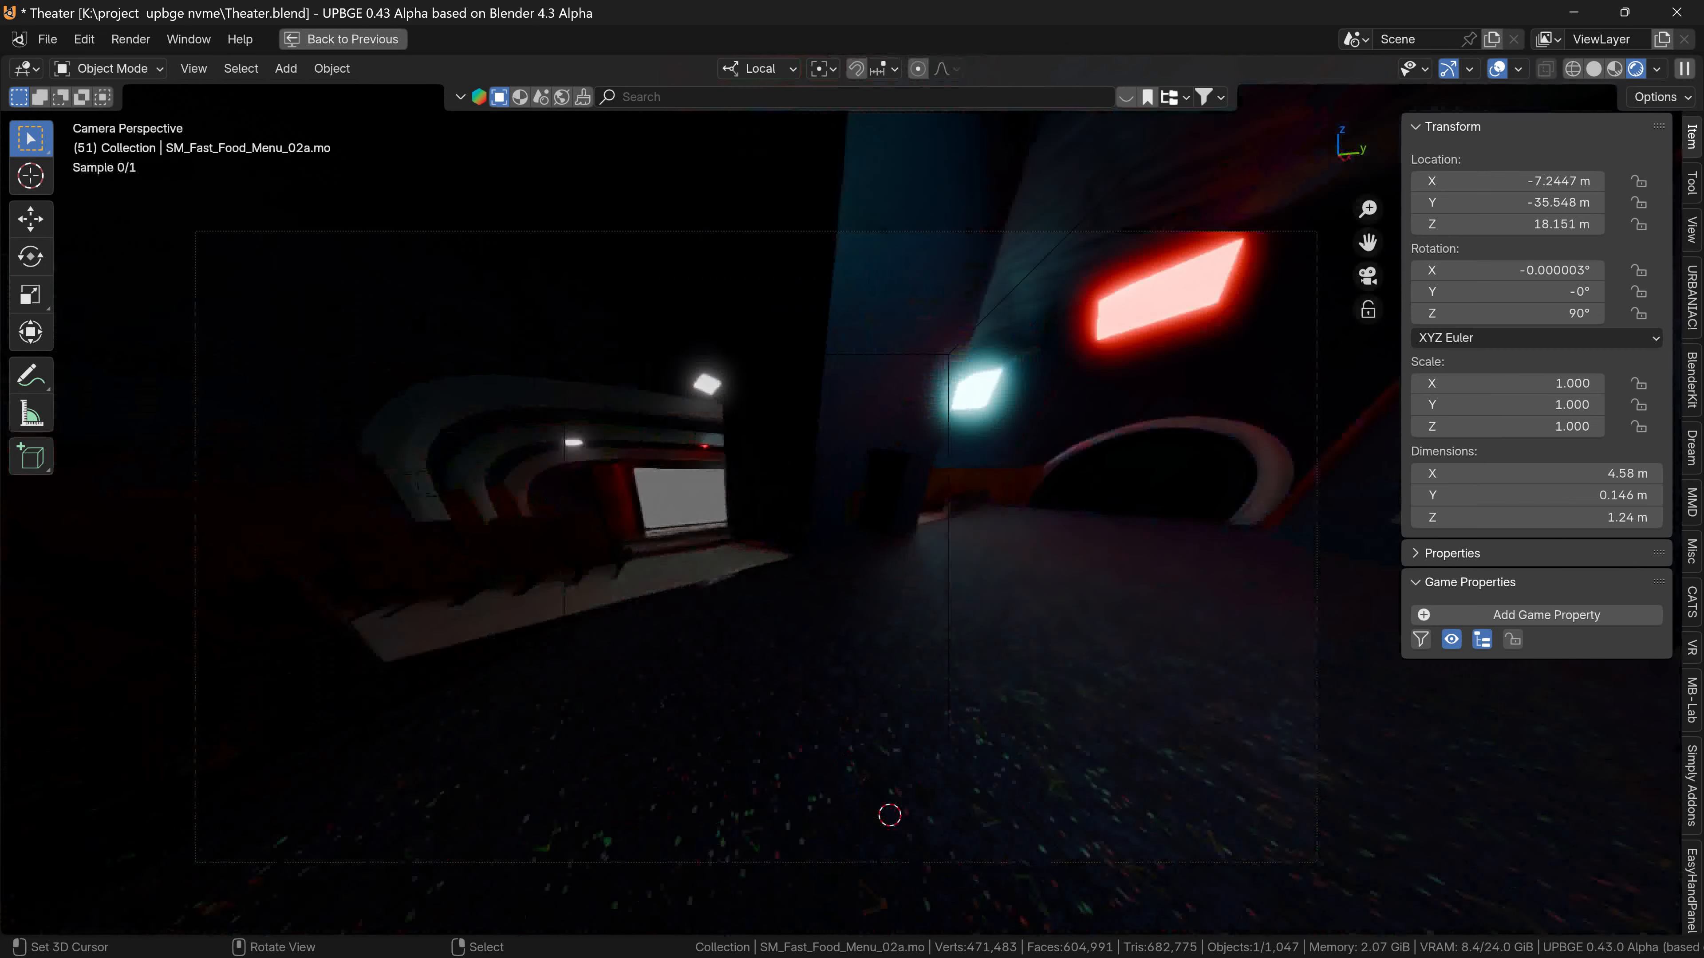
key(w)
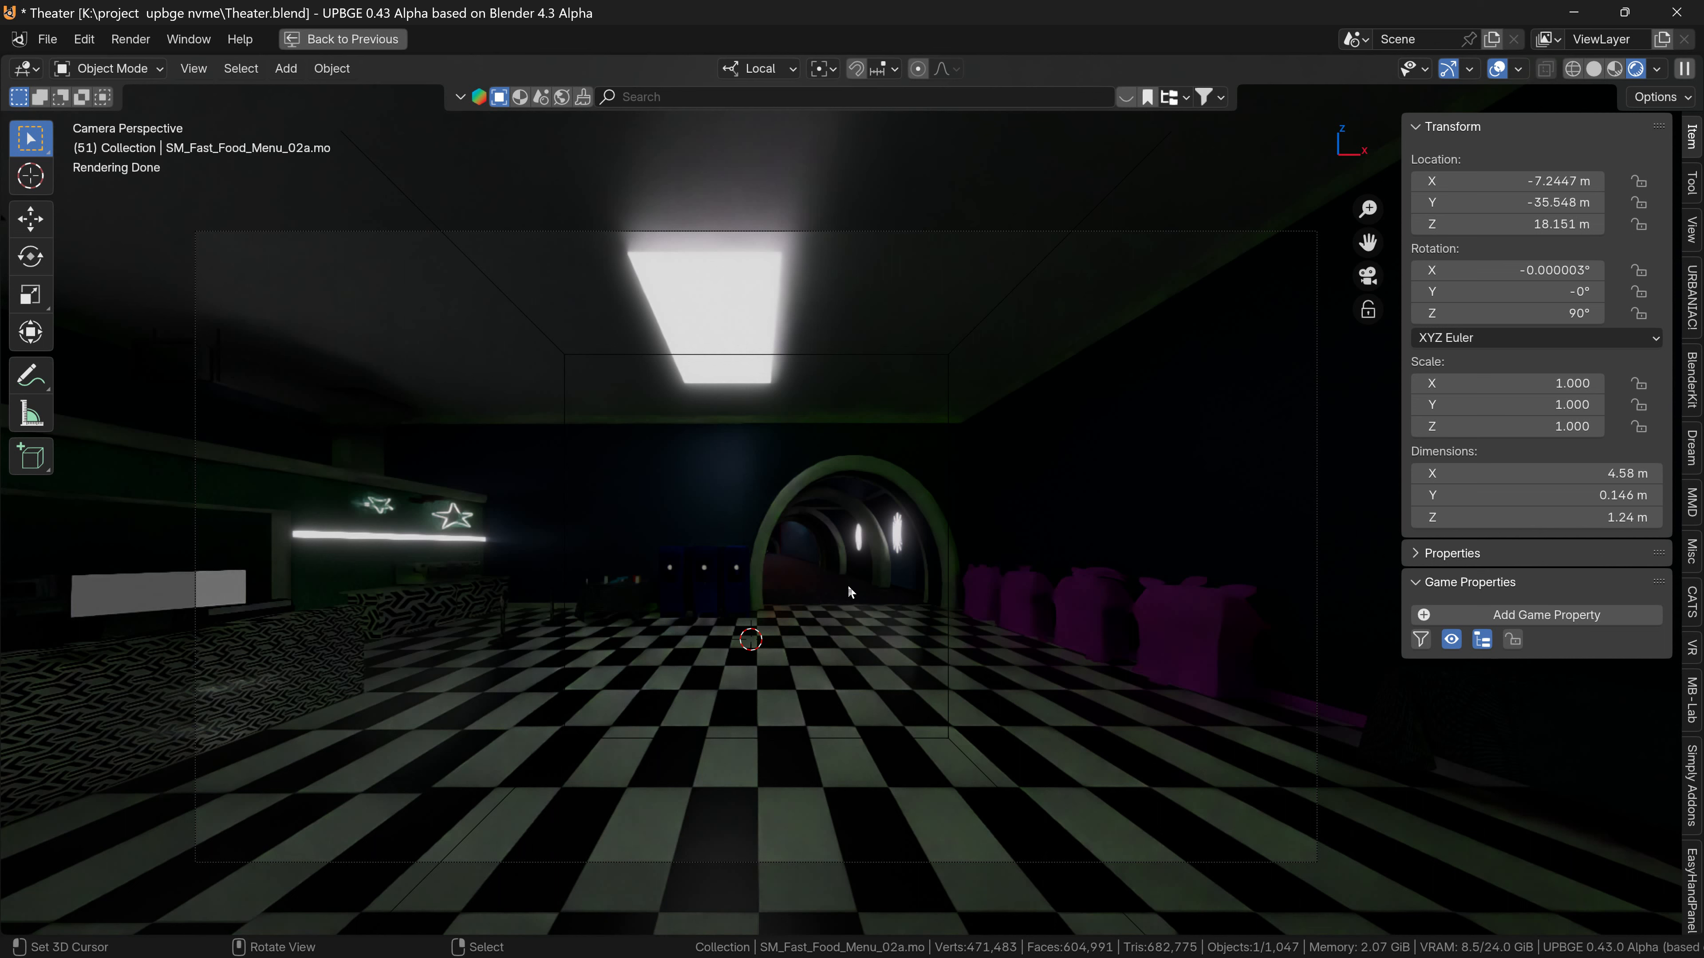
mouse_move(848, 584)
shift+middle_down()
mouse_move(830, 580)
mouse_move(852, 577)
shift+middle_up()
scroll(824, 695, up, 1)
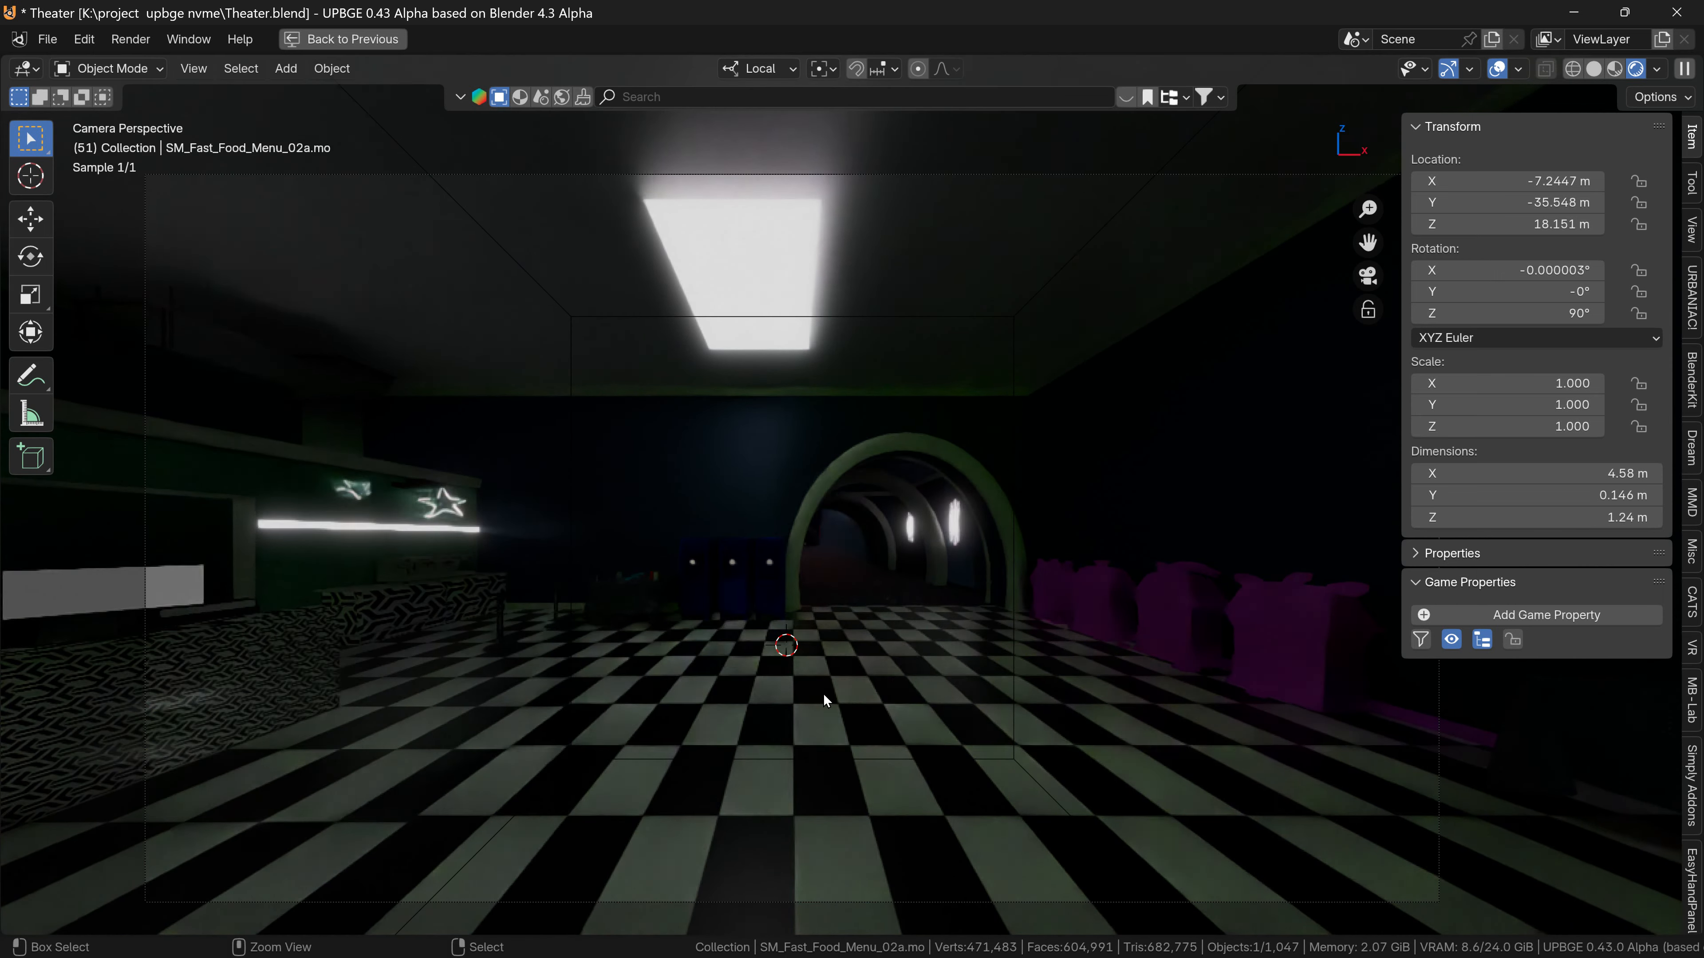
key(ctrl+space)
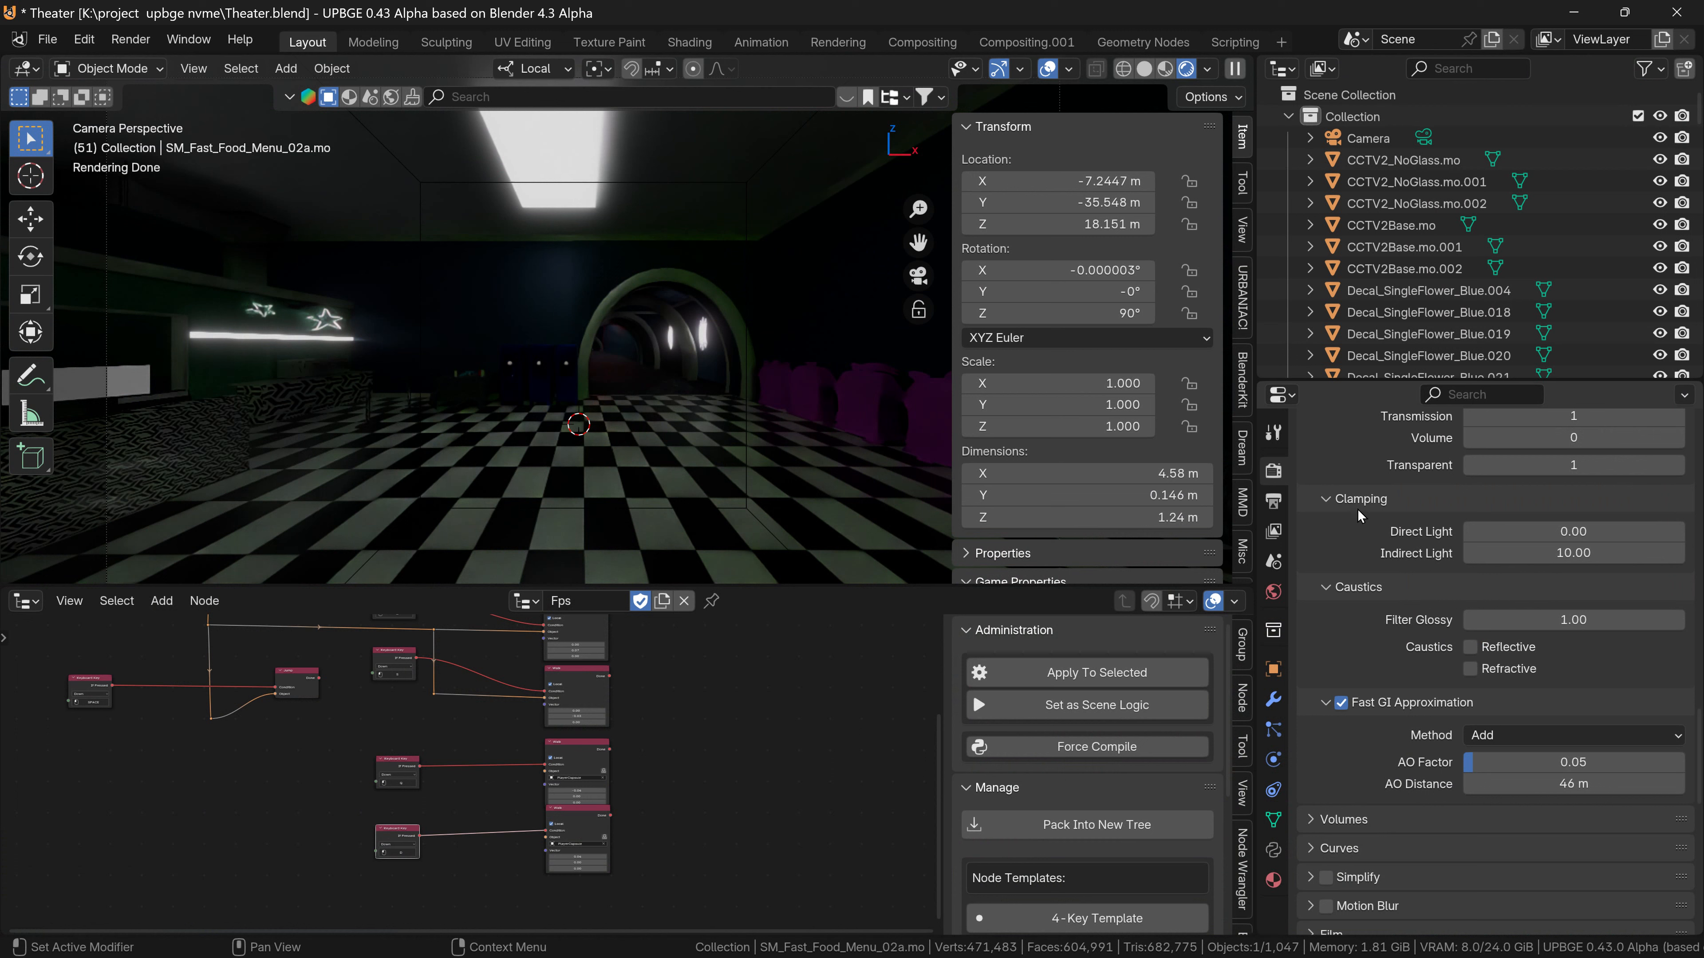
Examine the render settings from light paths and sampling up to game resolution and debug, along with the scene's game physics.
scroll(1357, 509, up, 8)
scroll(1449, 798, up, 8)
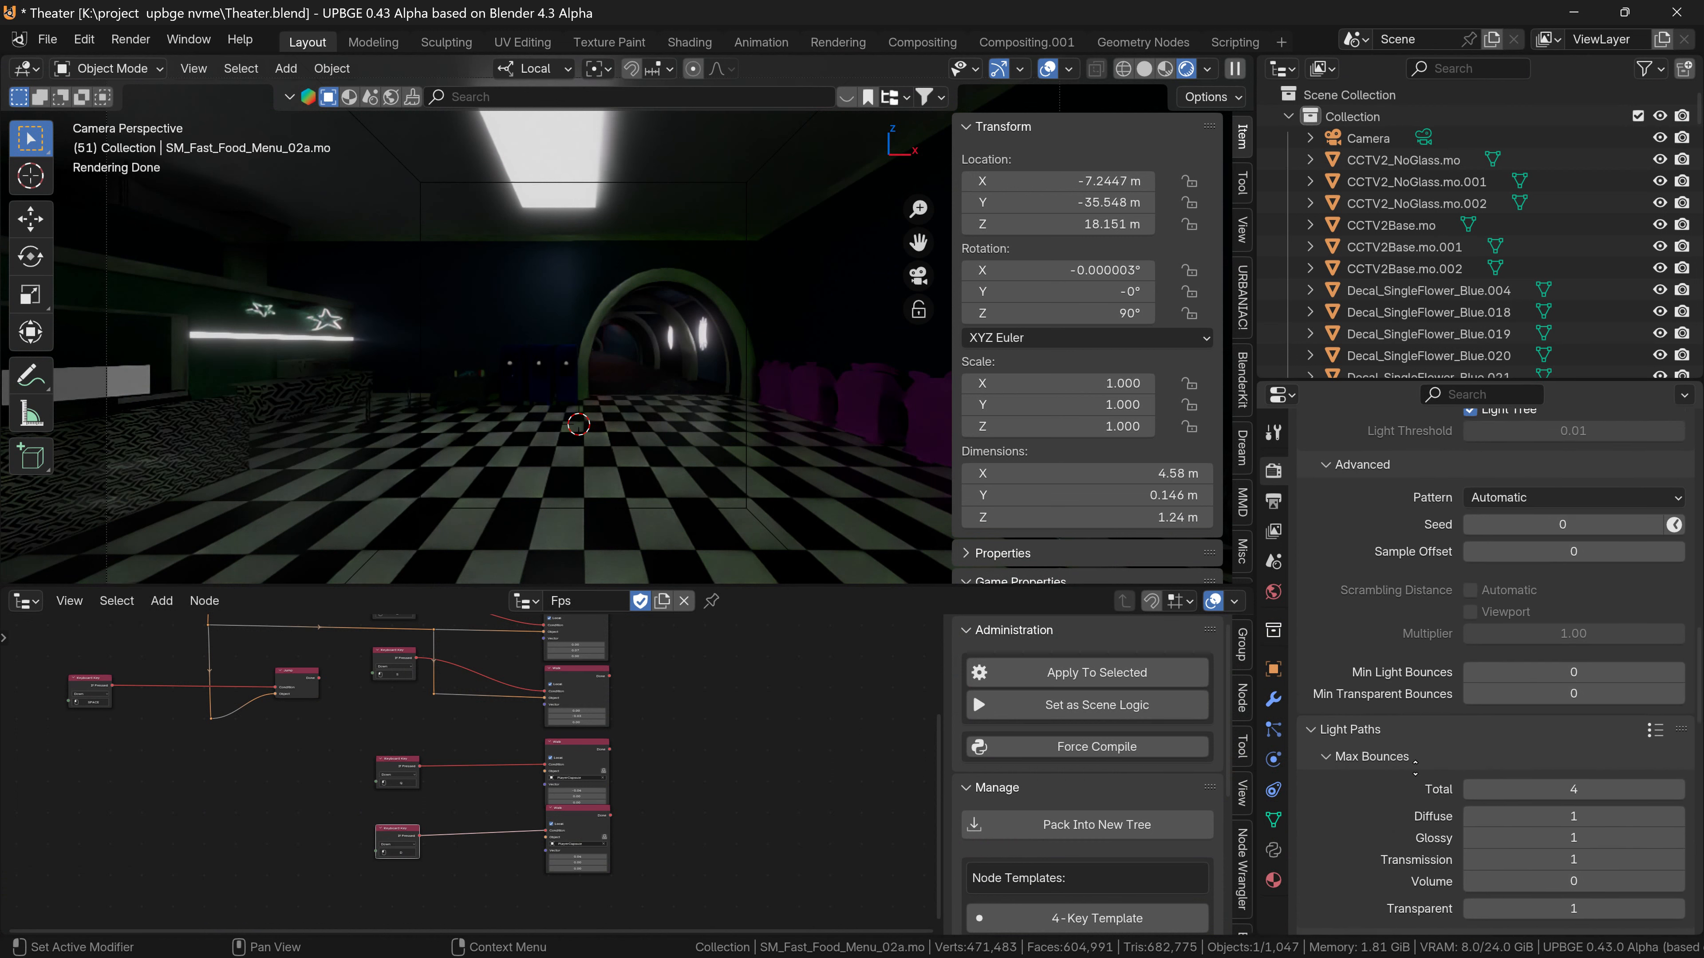
scroll(1415, 566, up, 20)
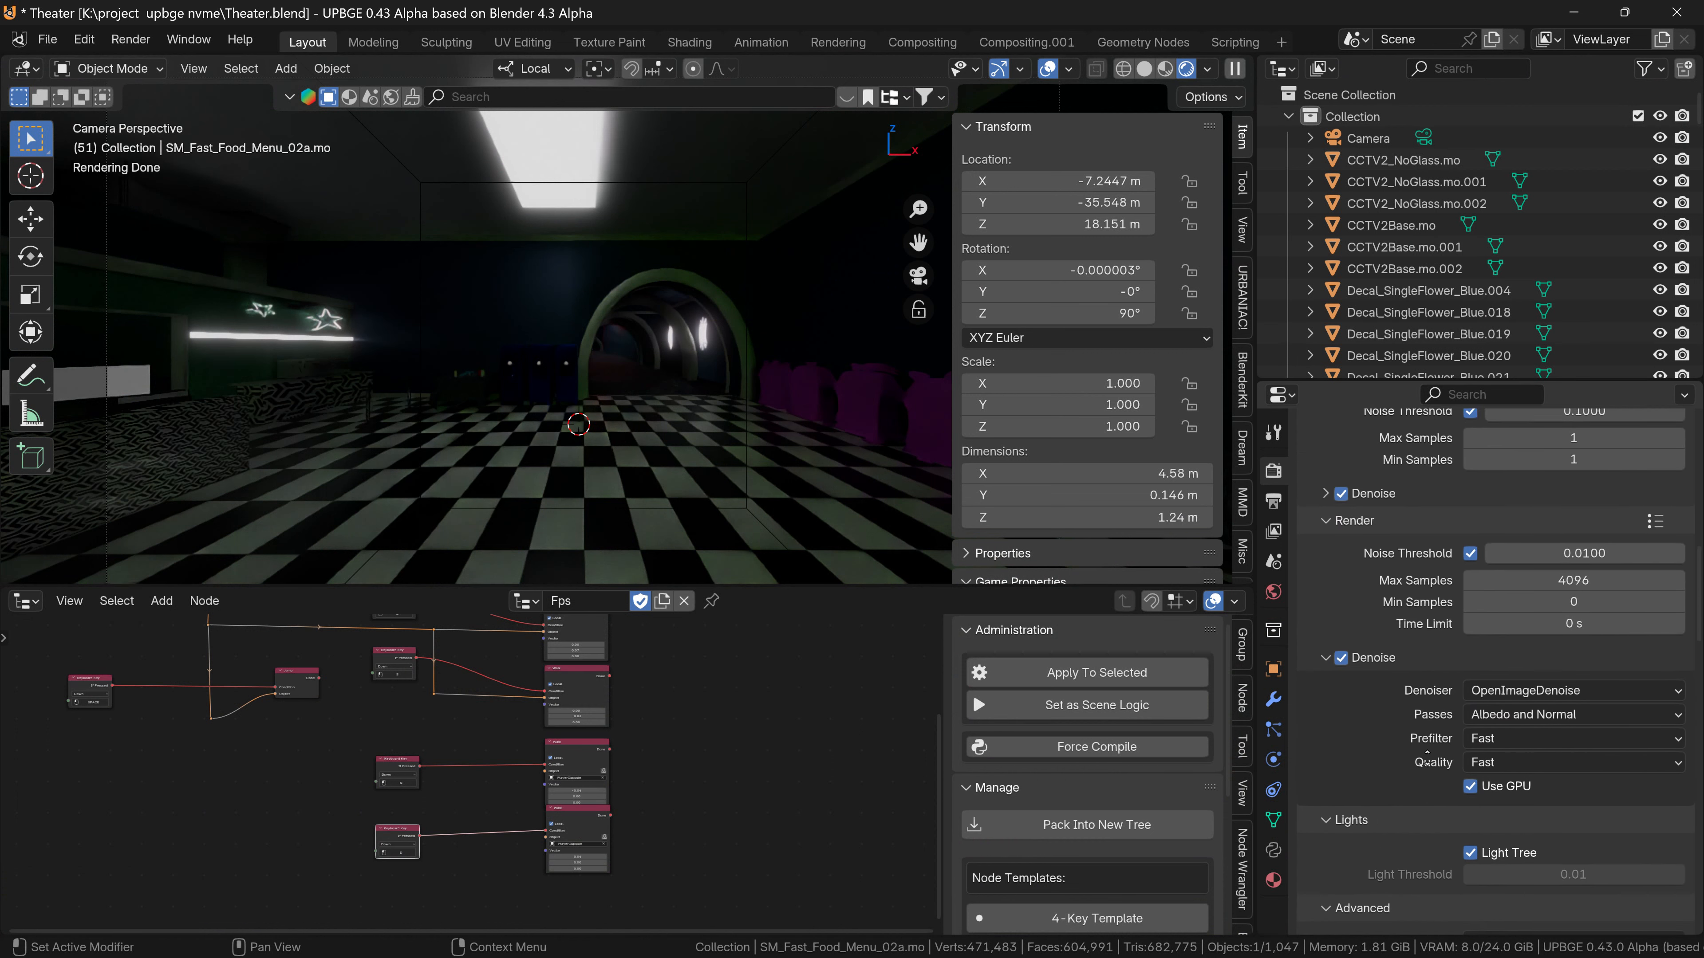
scroll(1434, 755, up, 6)
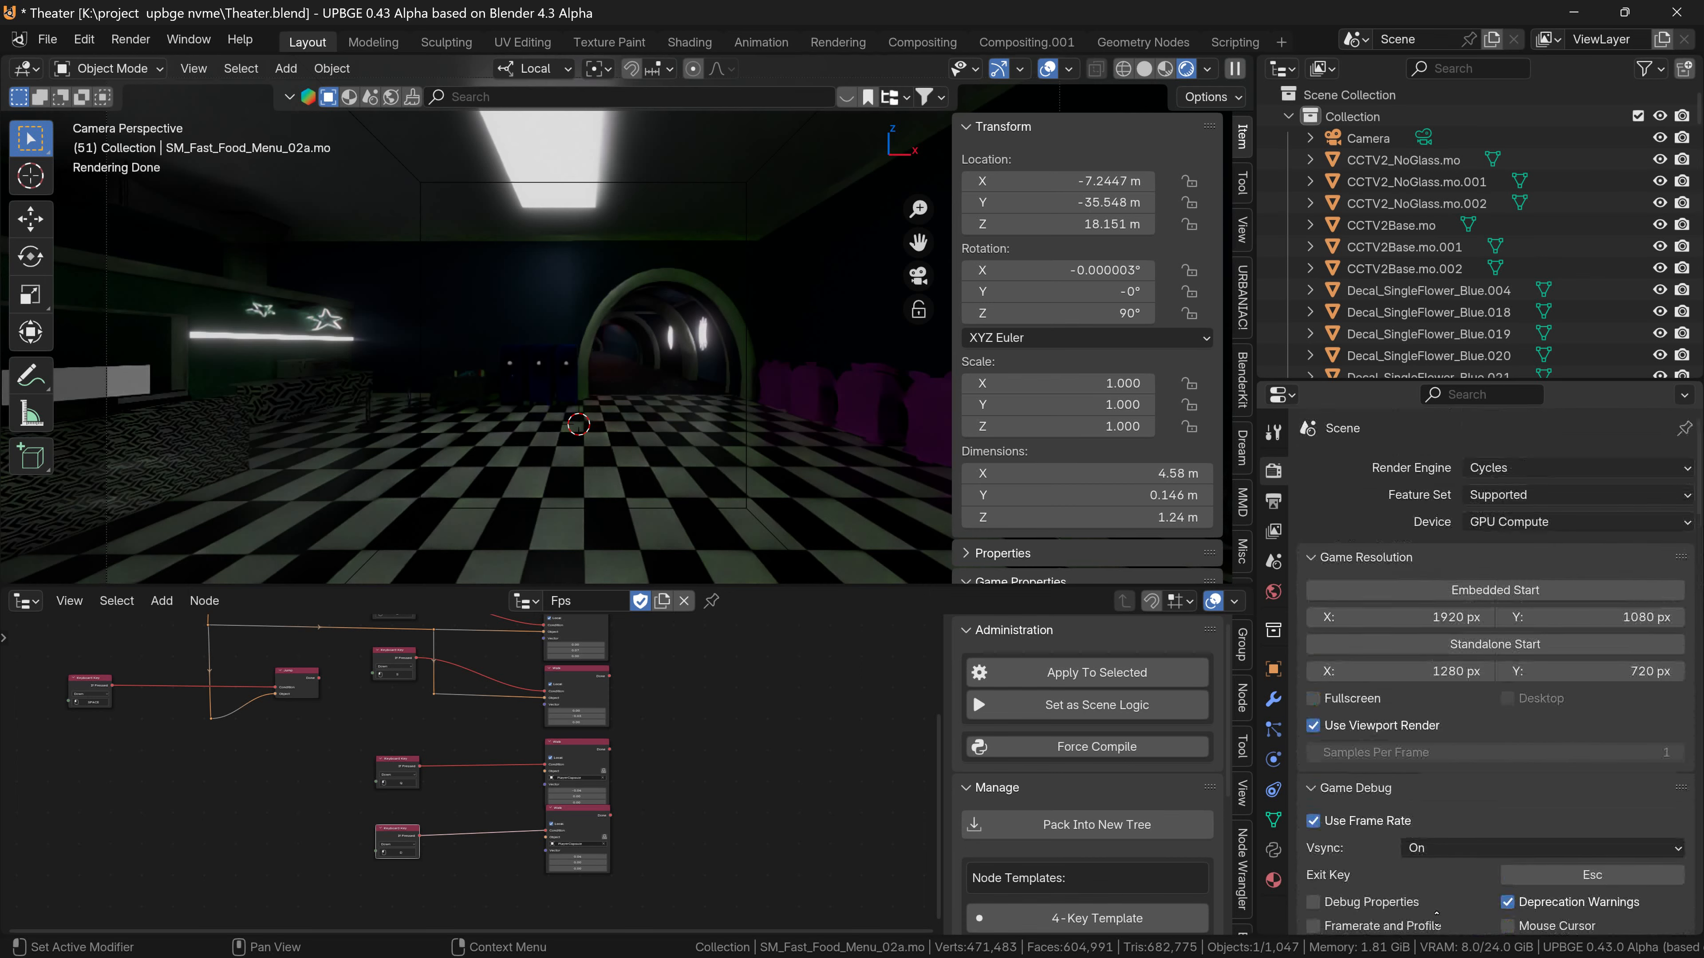
scroll(1463, 785, down, 12)
scroll(1492, 817, up, 6)
scroll(1474, 545, up, 4)
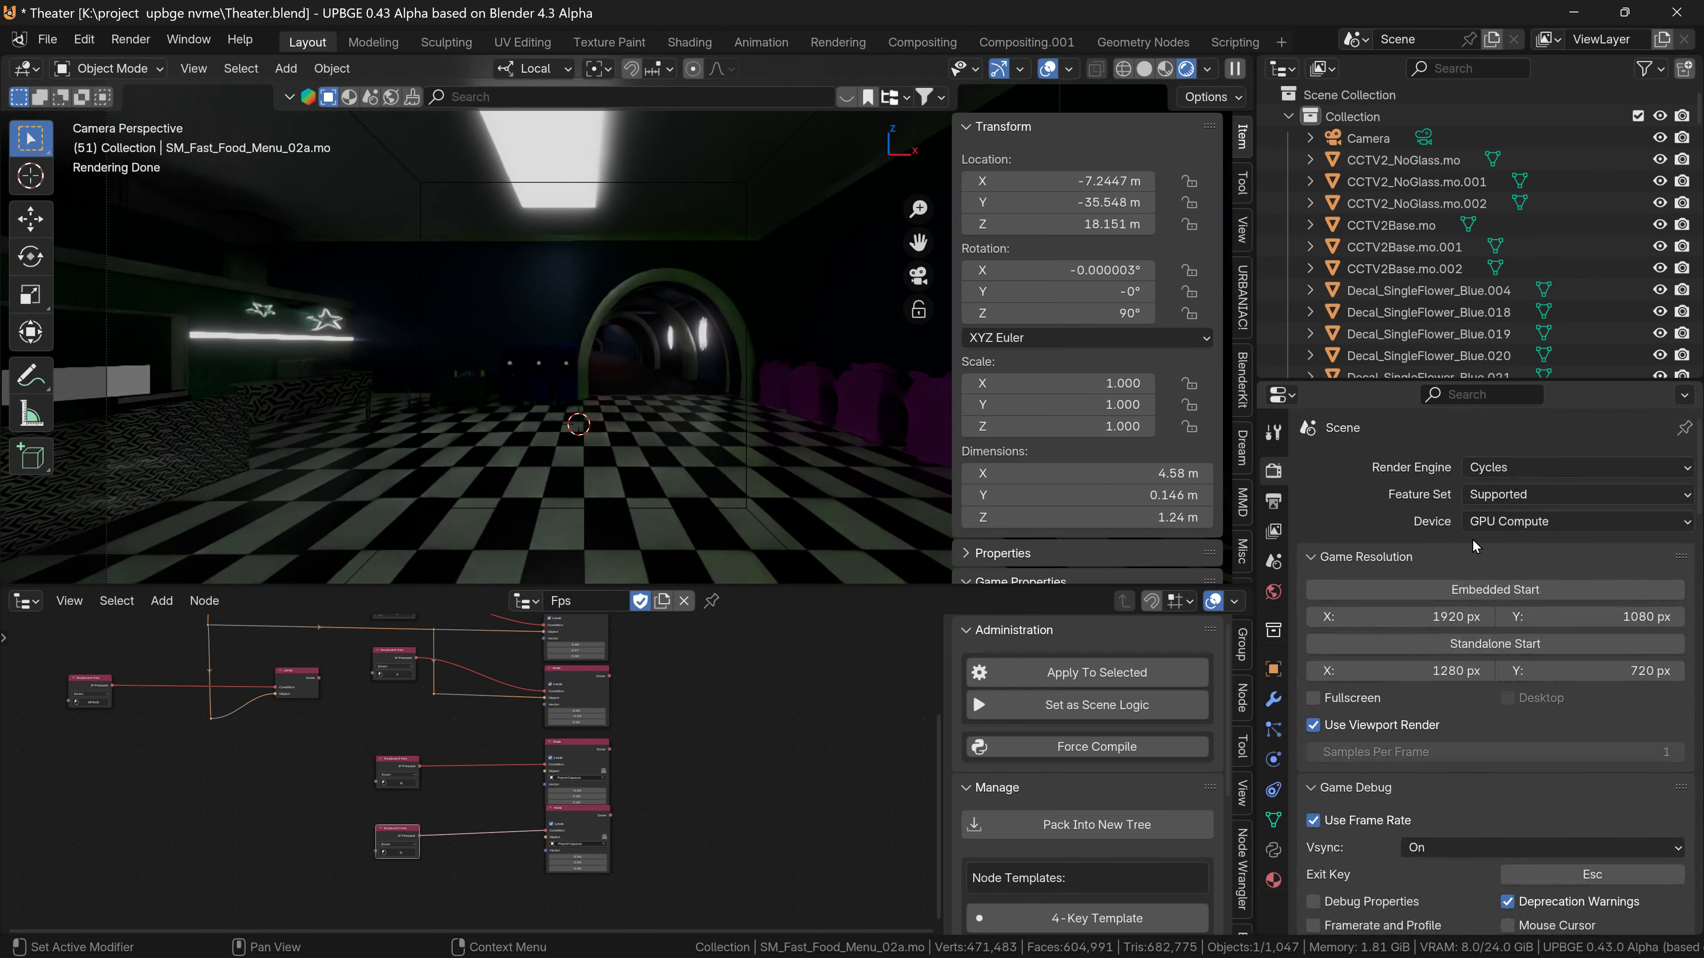
click(1272, 562)
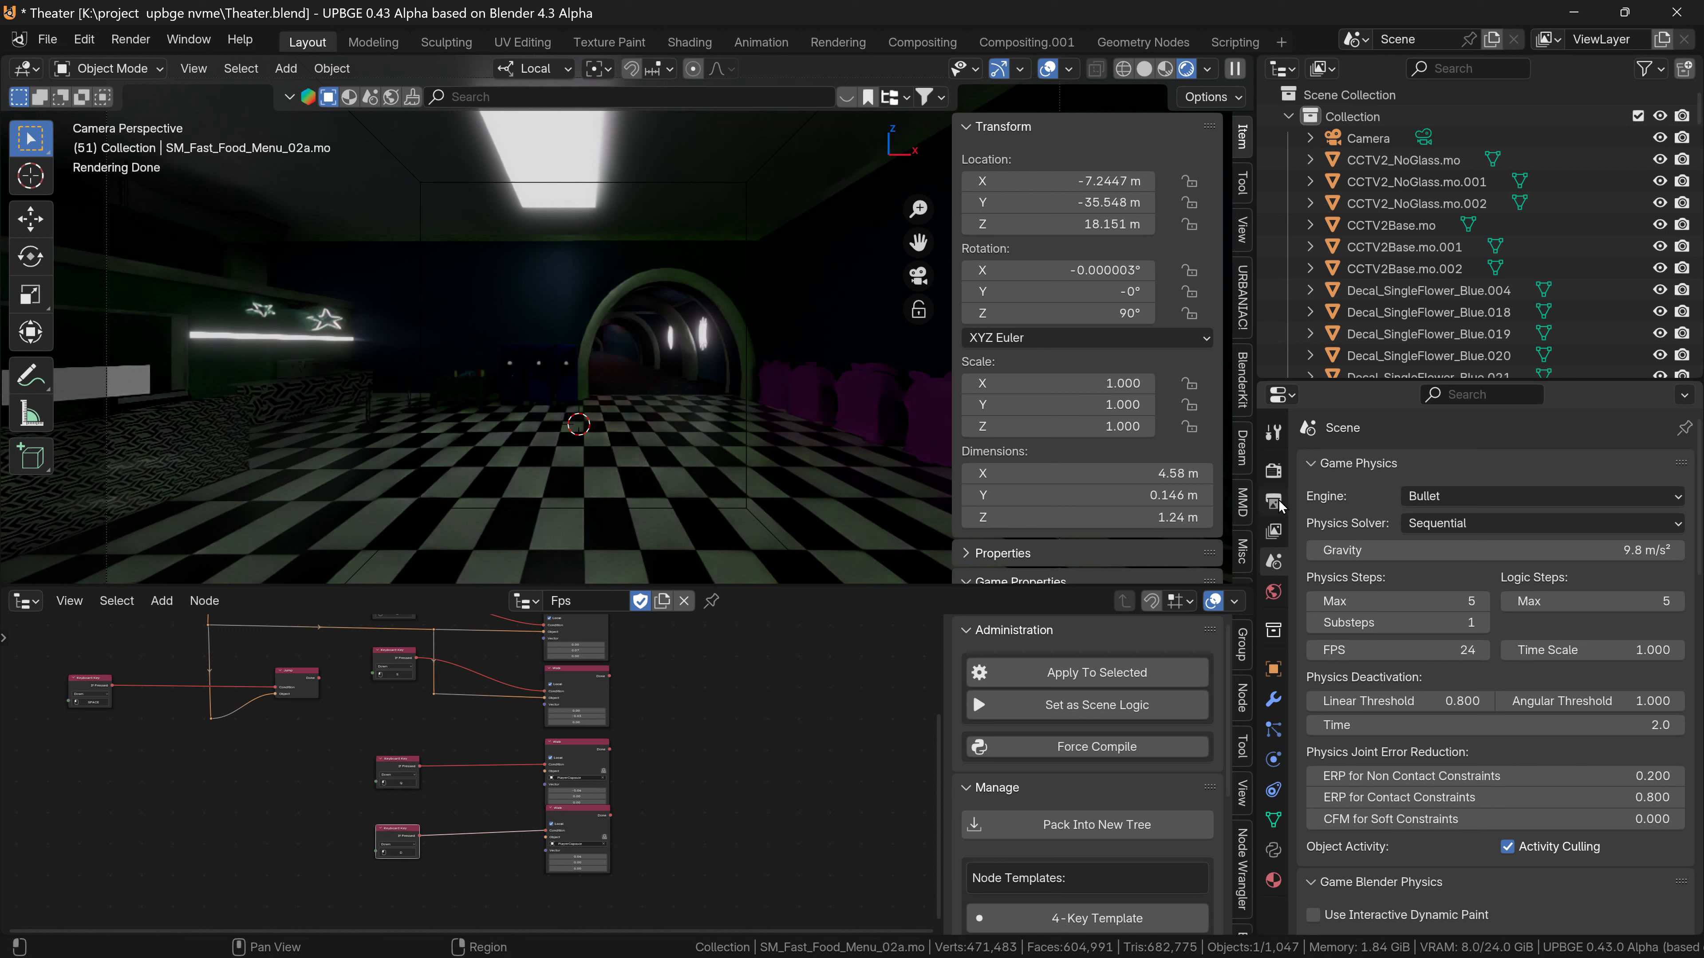
click(1271, 477)
scroll(1352, 702, down, 4)
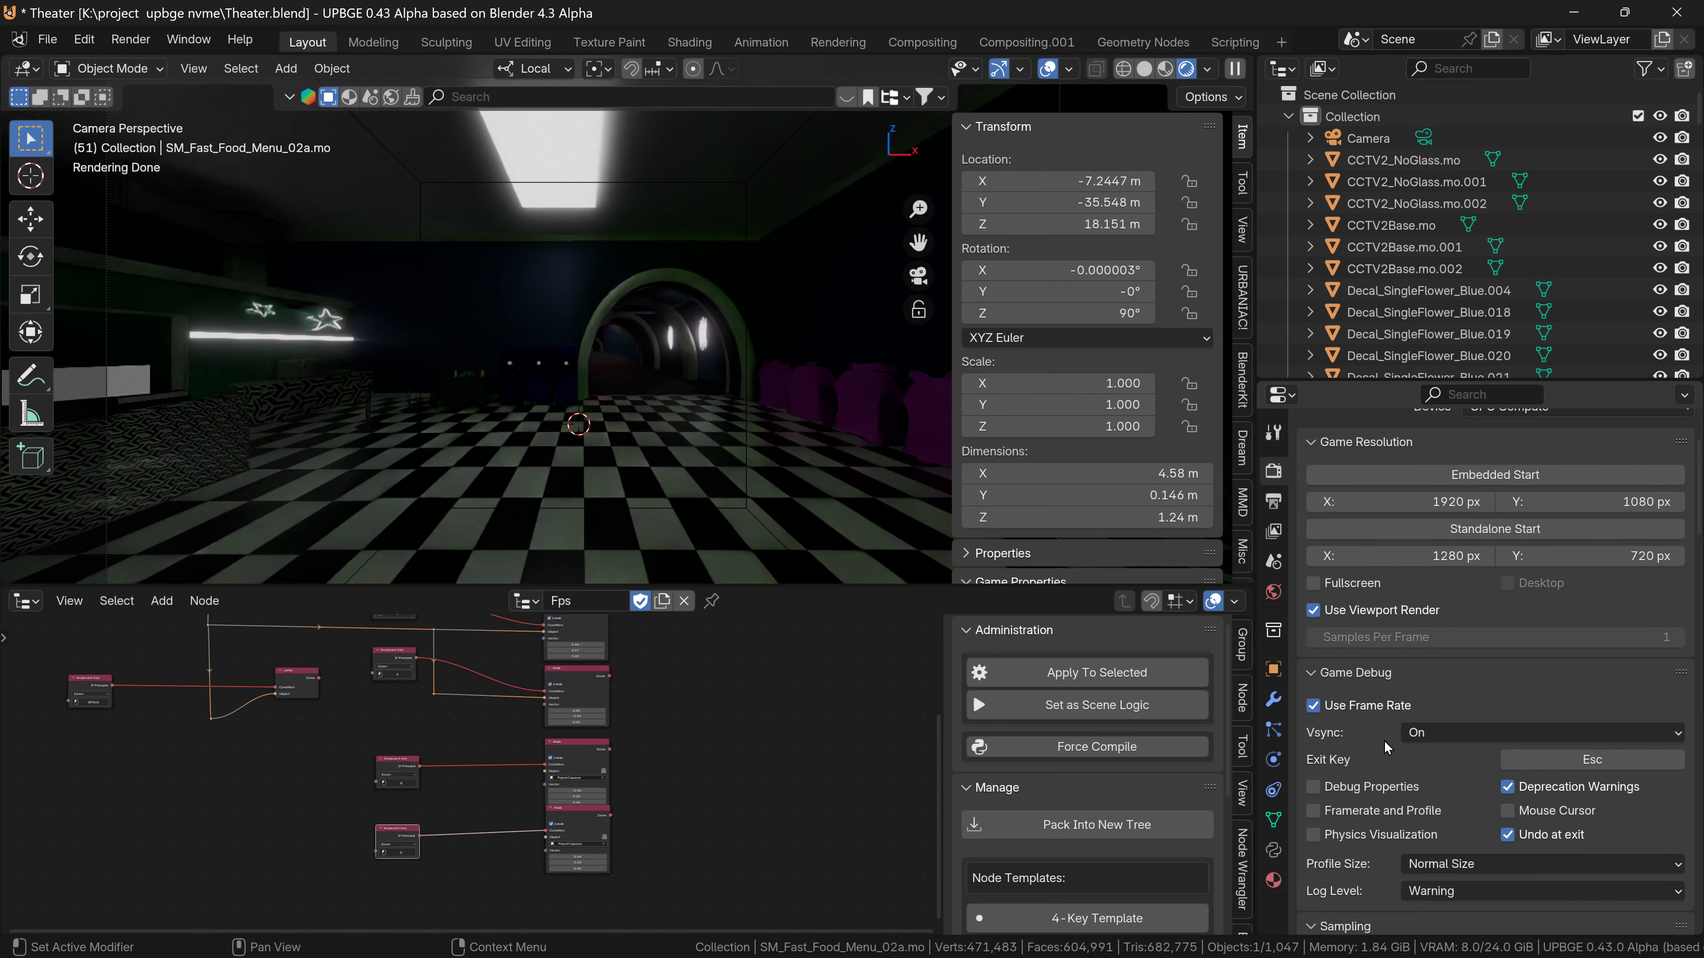
Run the game again in a maximized viewport and walk through the arched corridor toward the theater's screen and red lights.
key(ctrl+space)
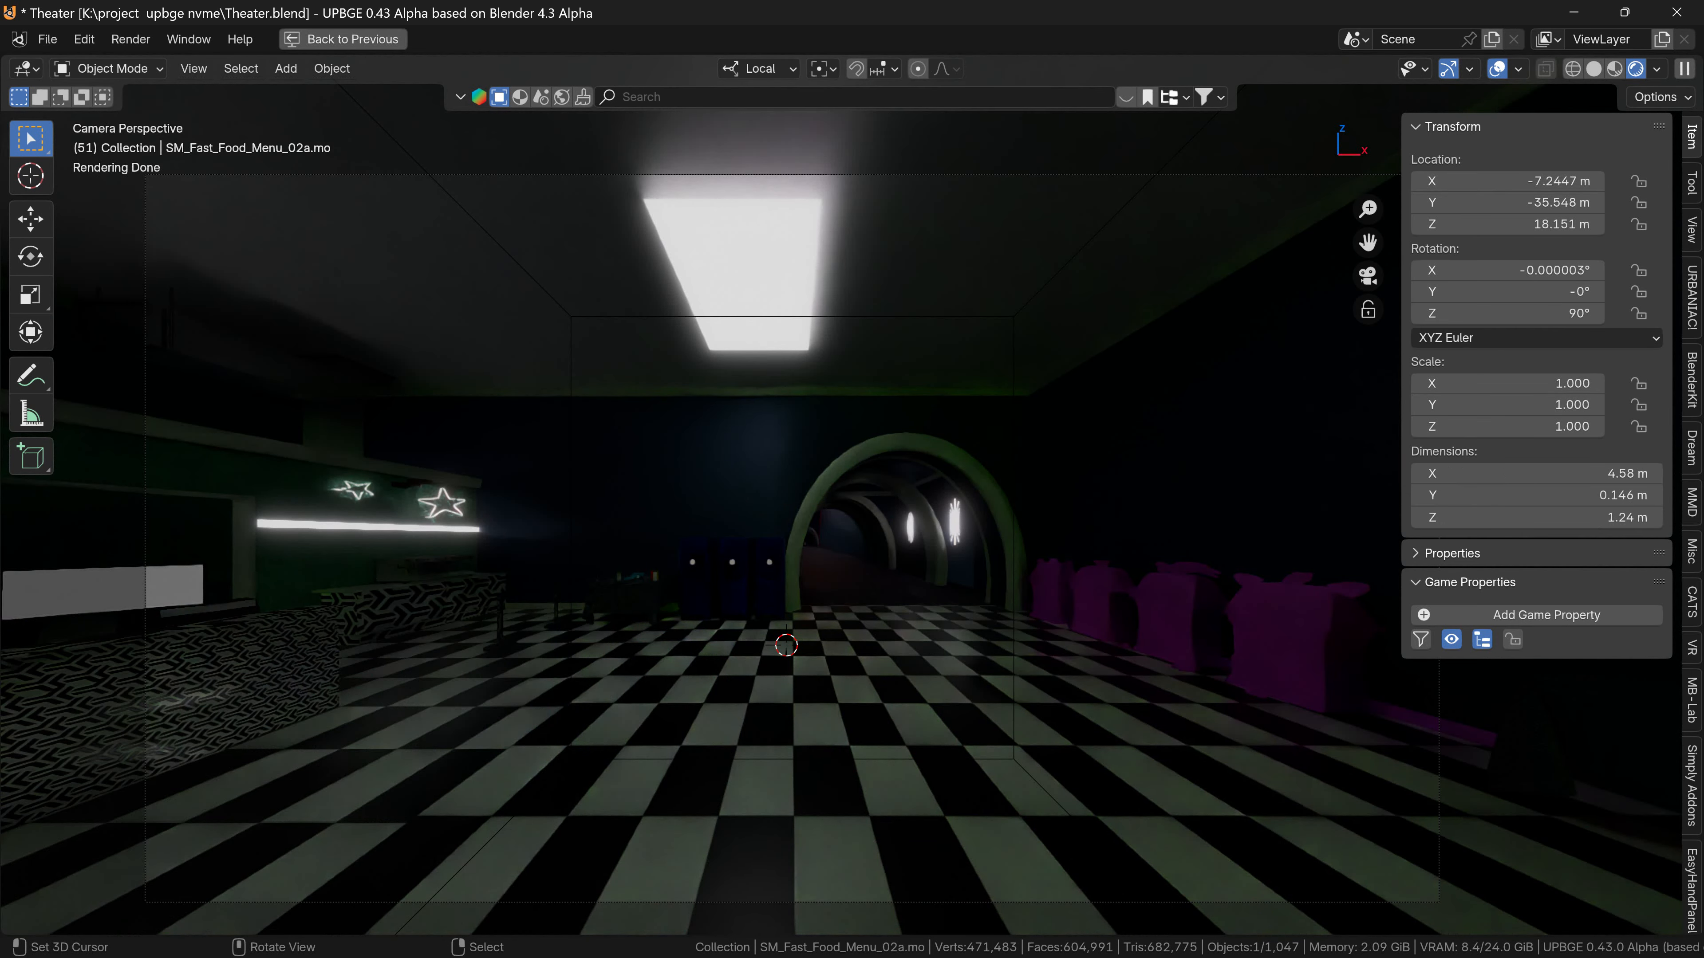
key(w)
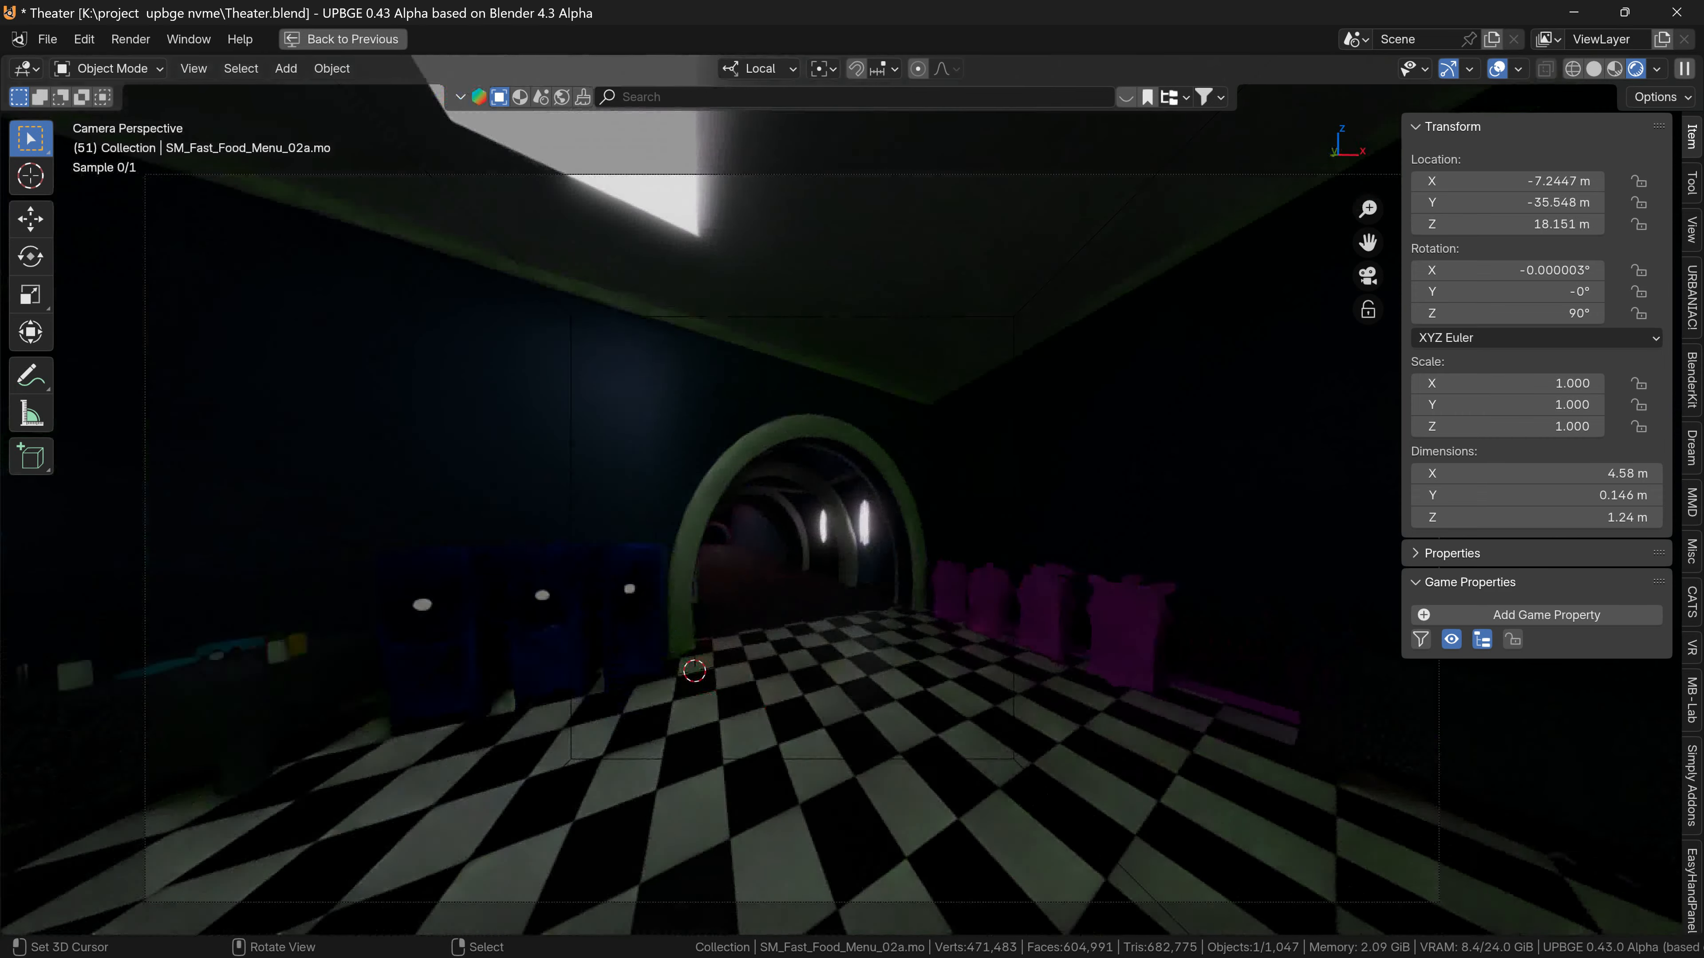
key(w)
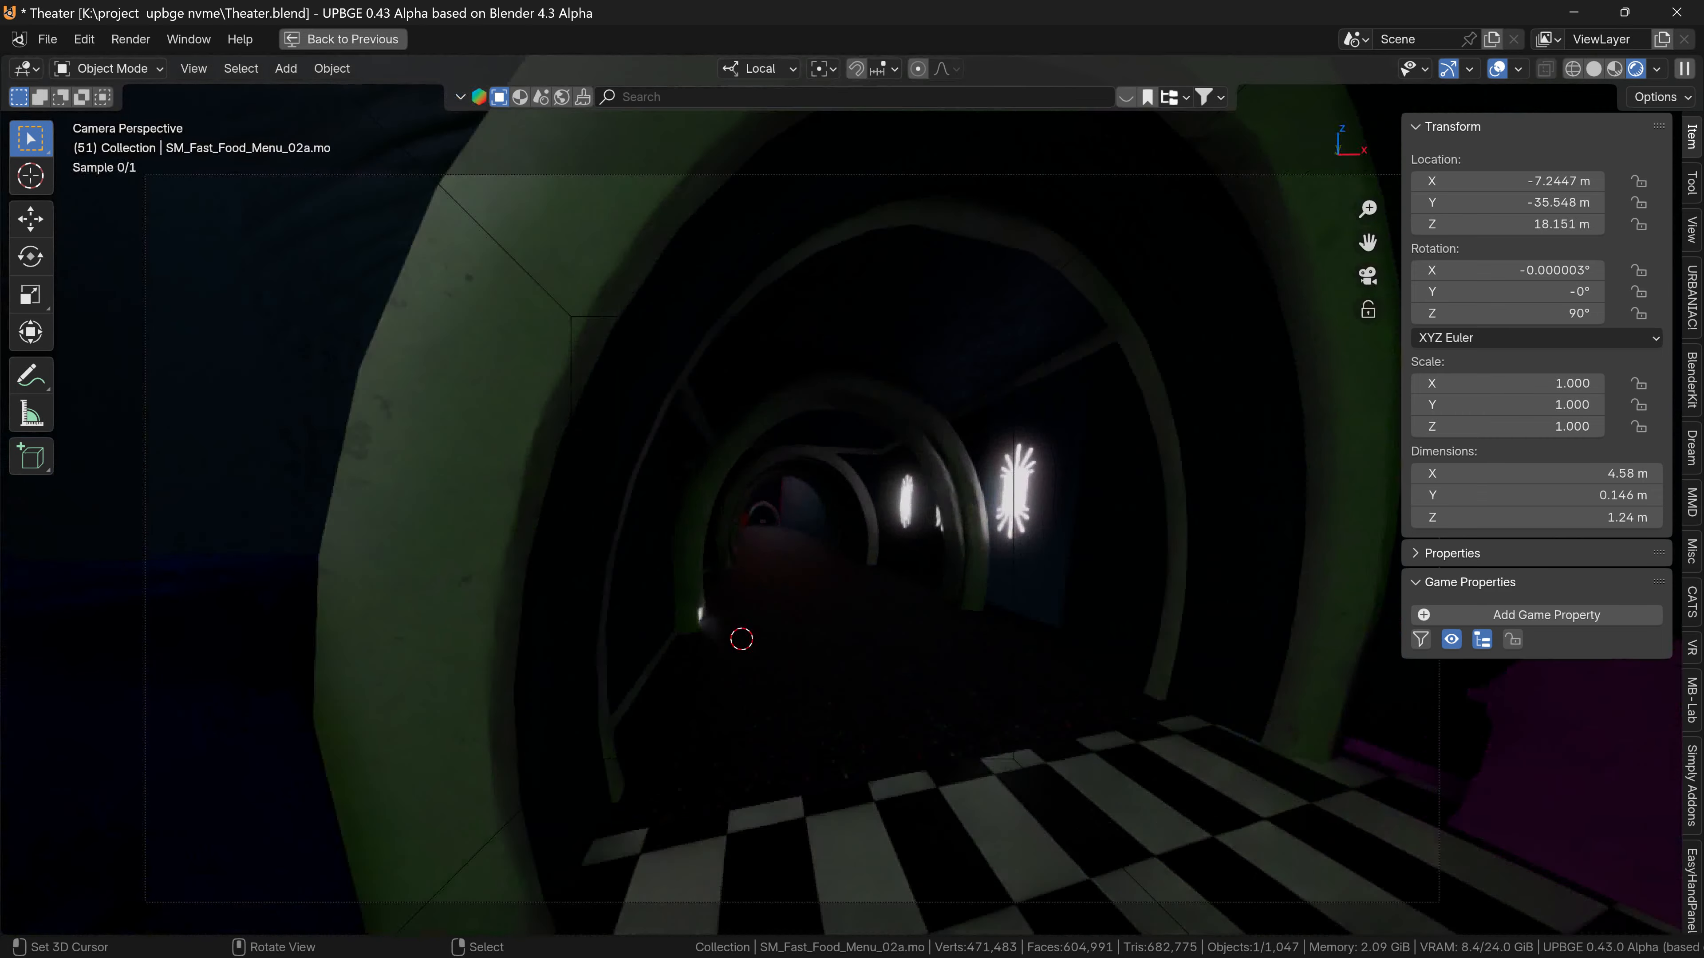
key(w)
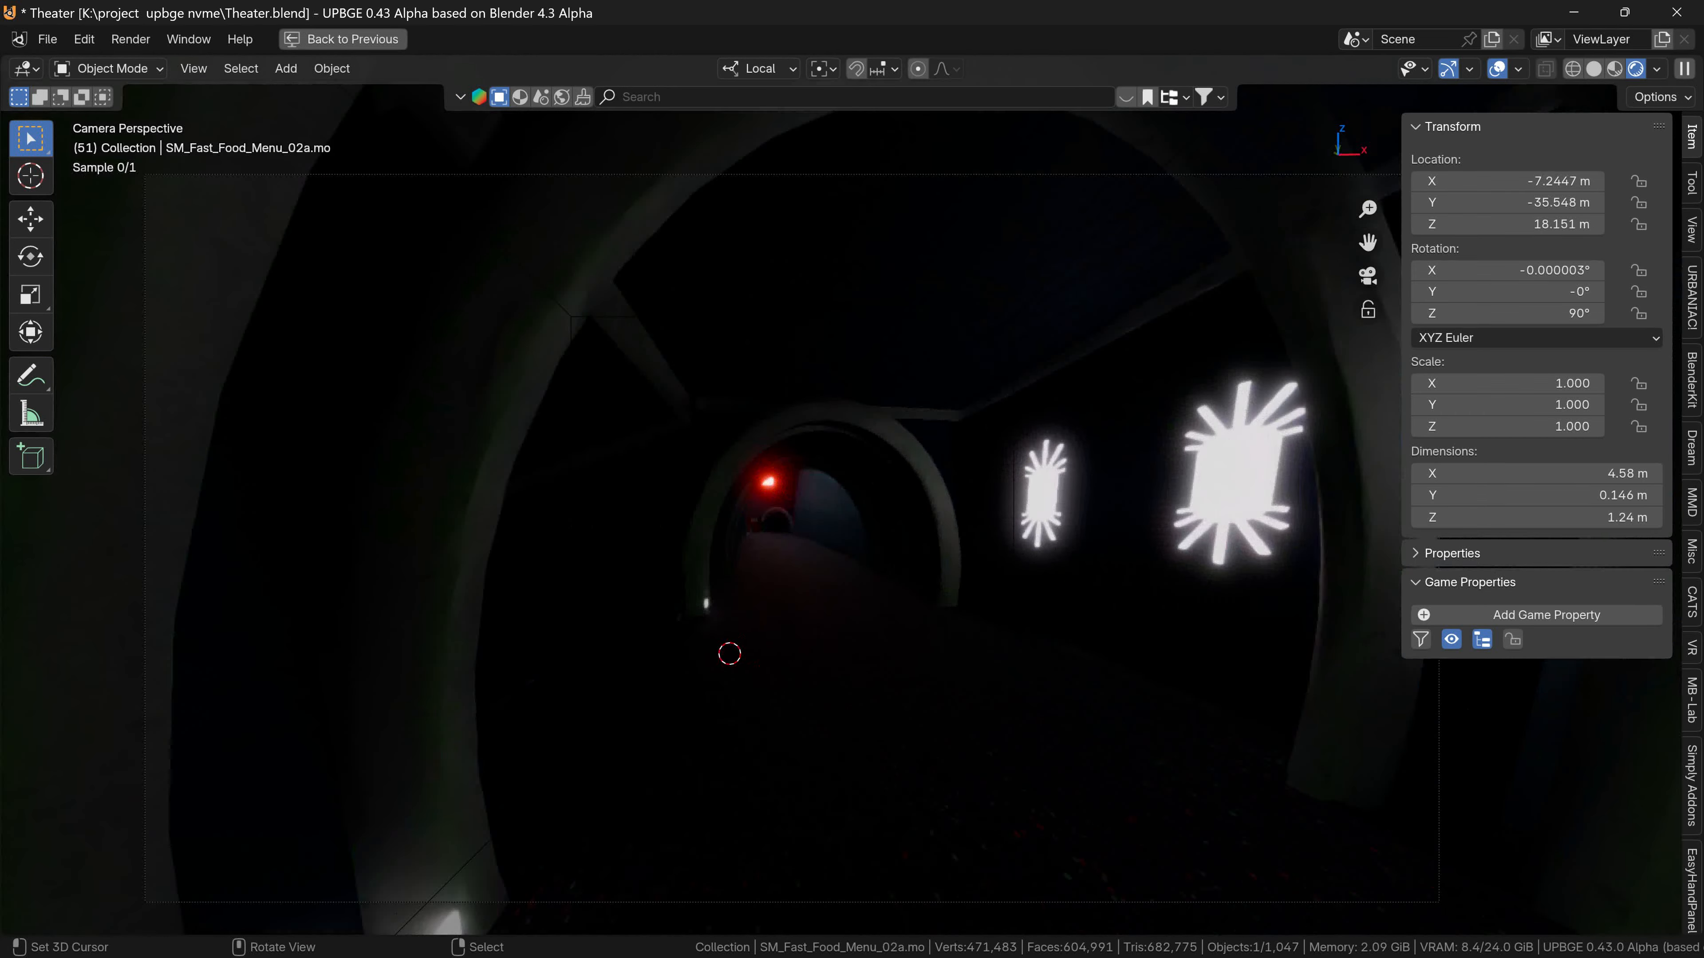
key(w)
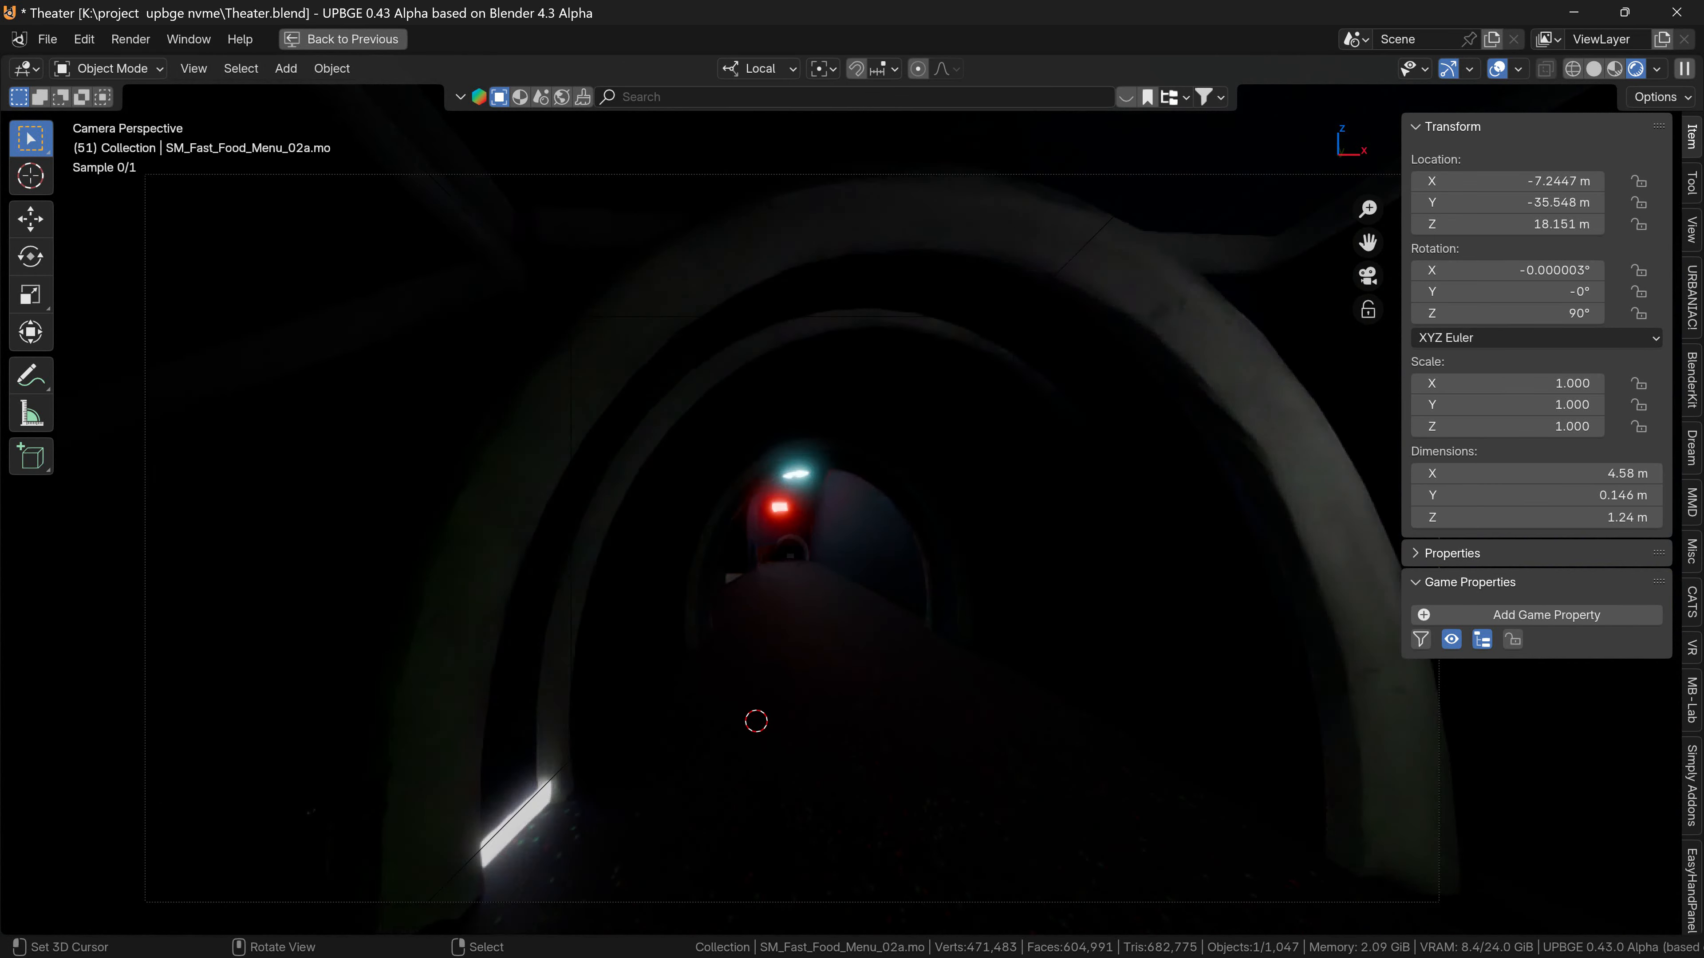
key(w)
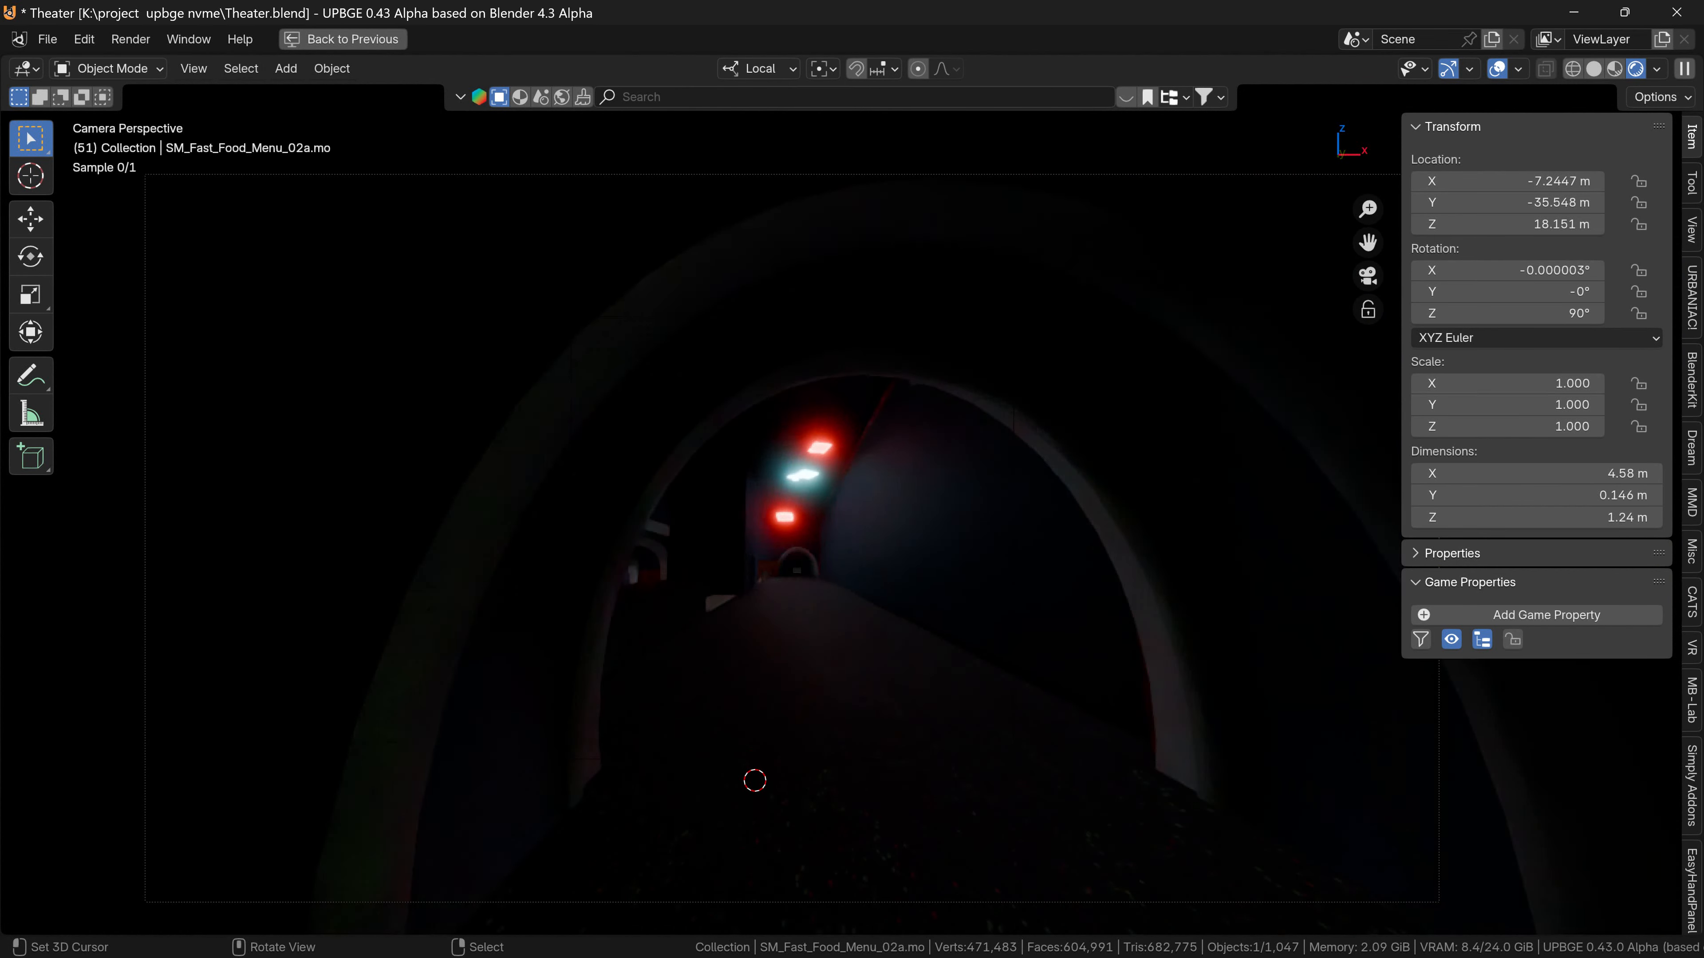
key(w)
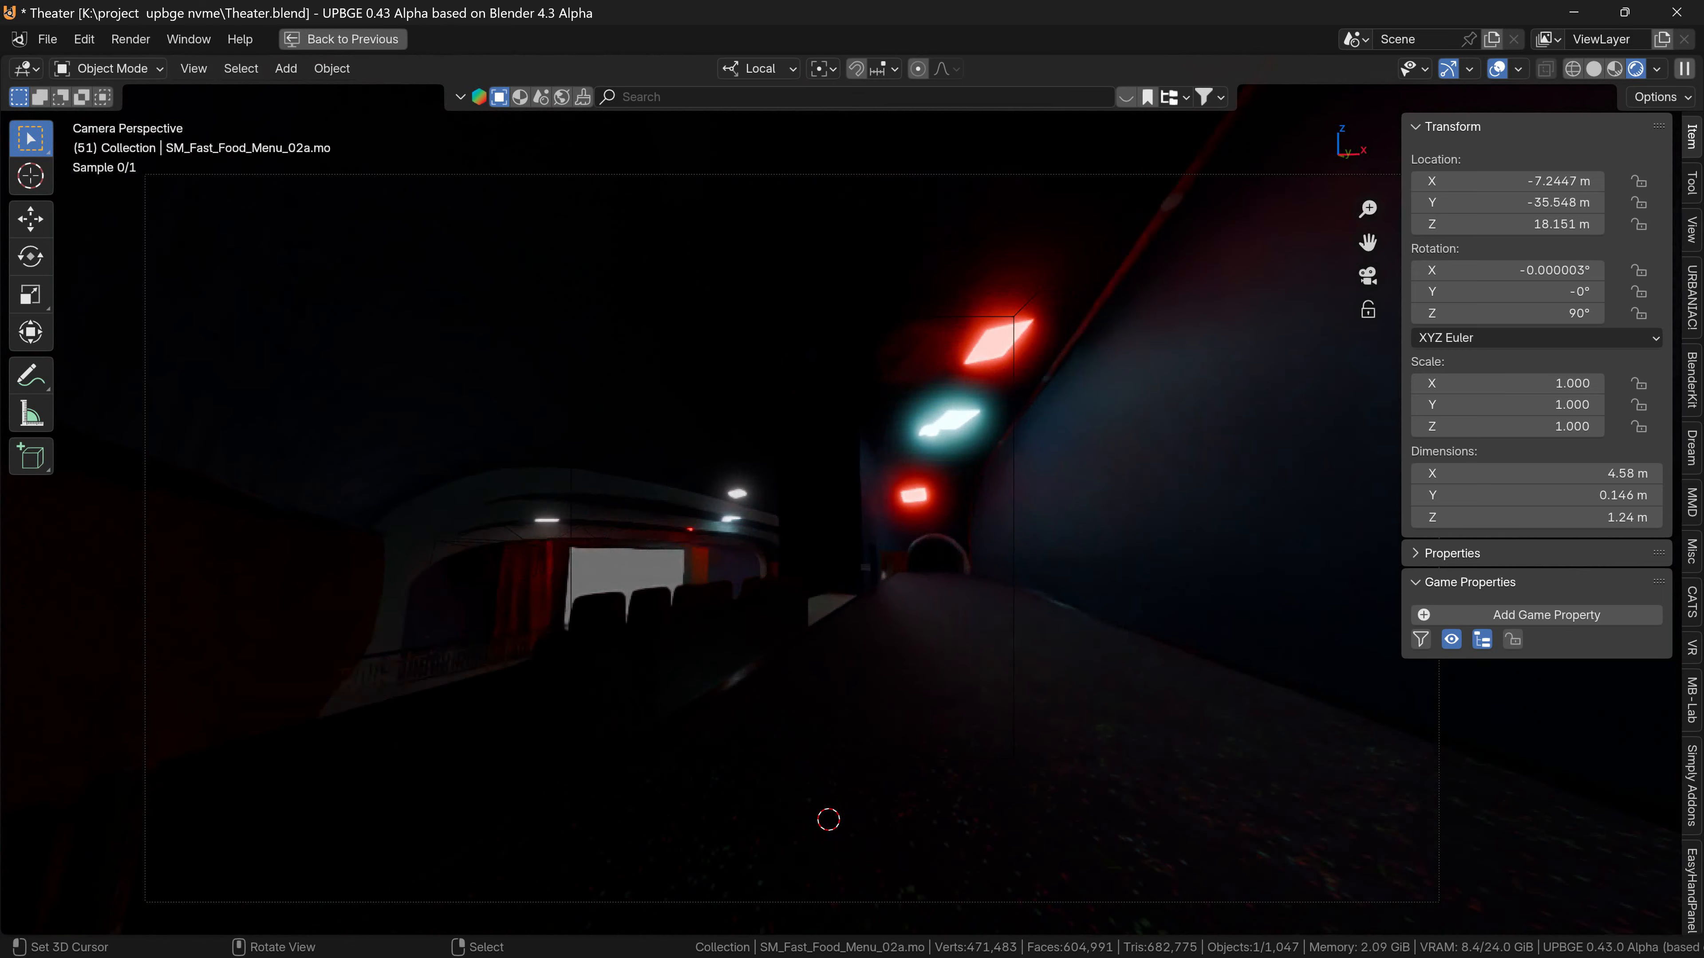
key(w)
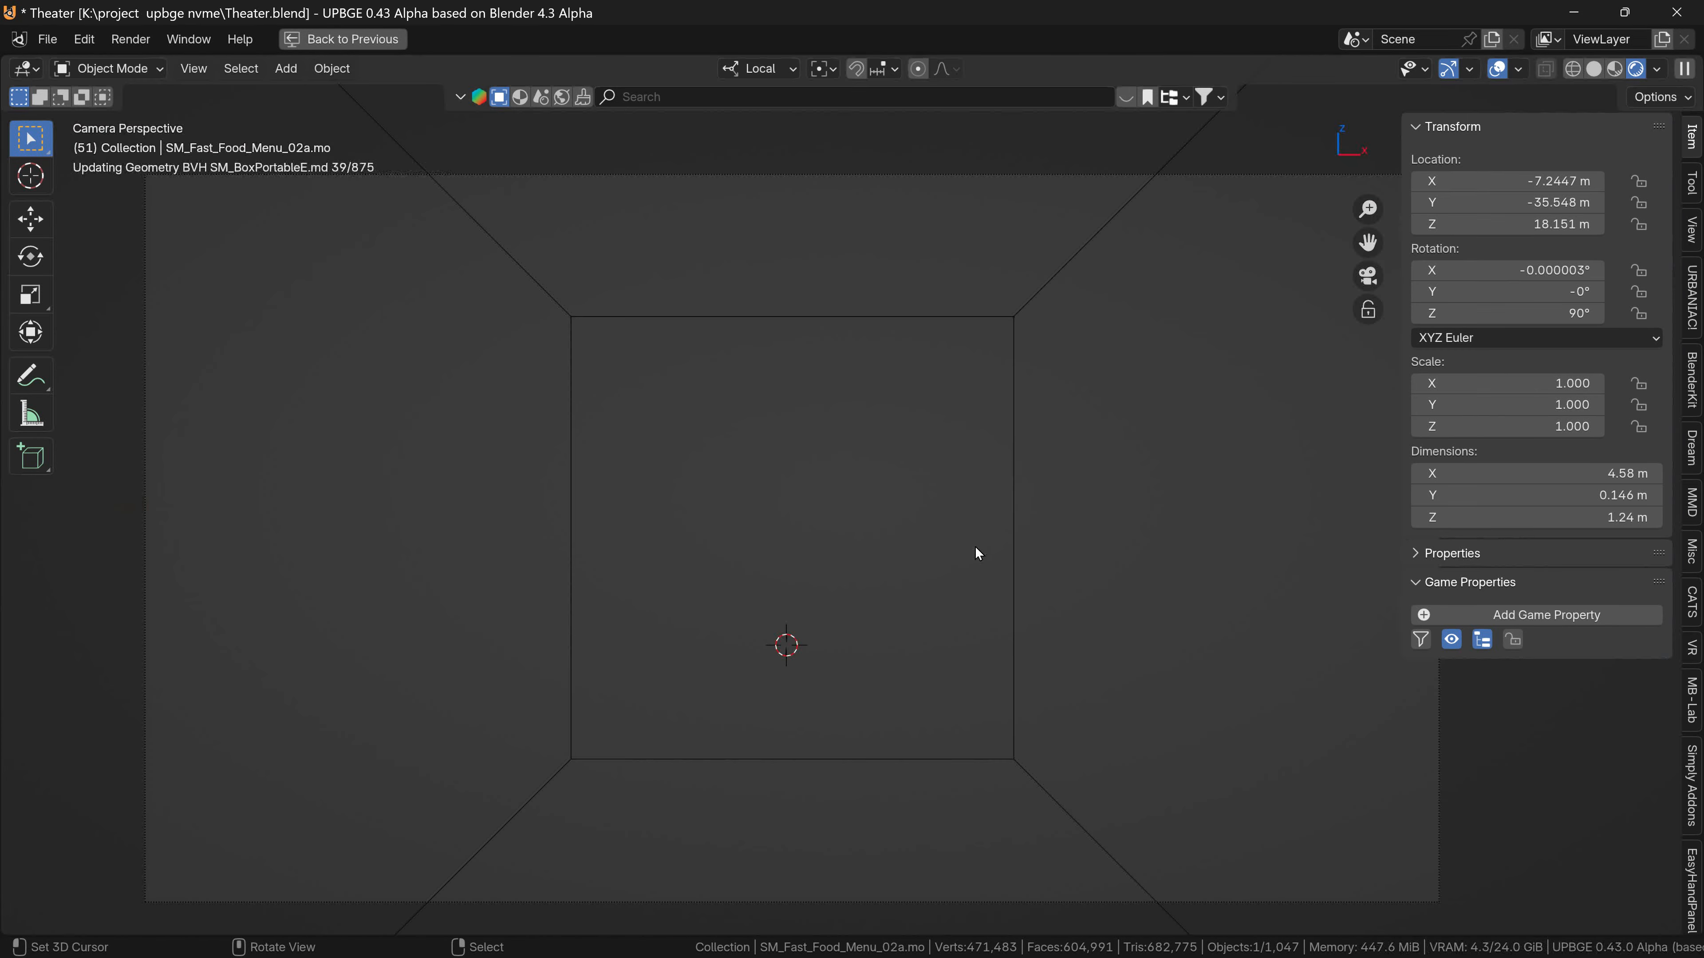
Restore the full layout and disable Use Frame Rate in the Game Debug settings.
key(ctrl+space)
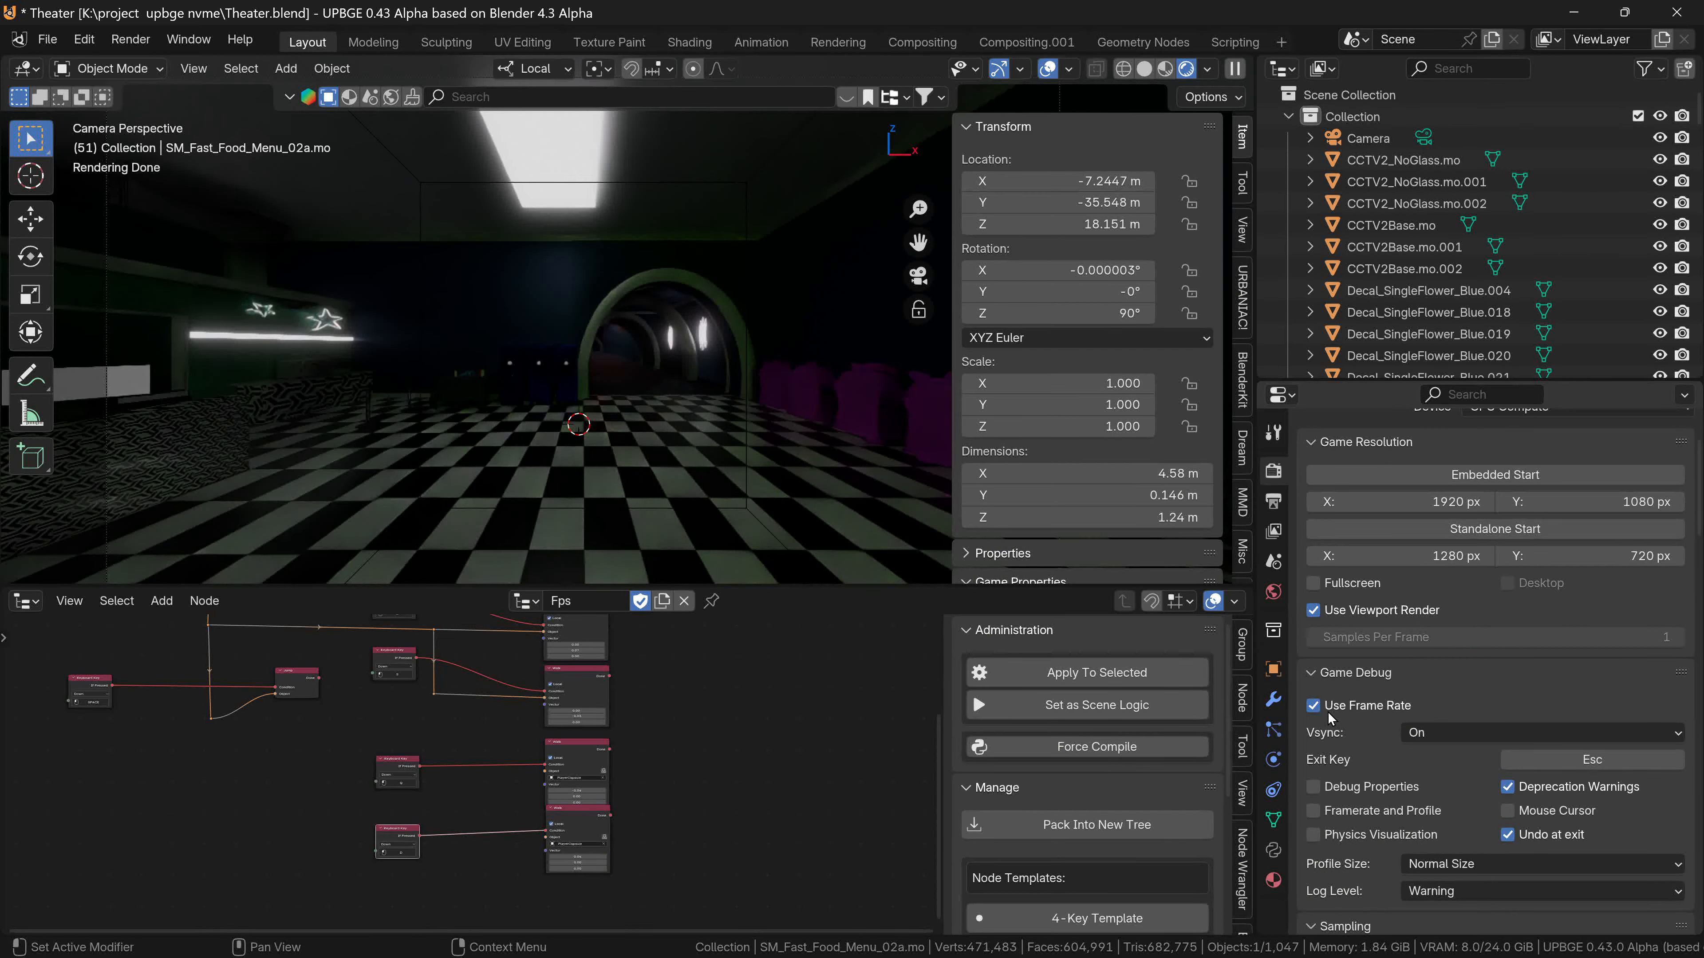
click(1326, 711)
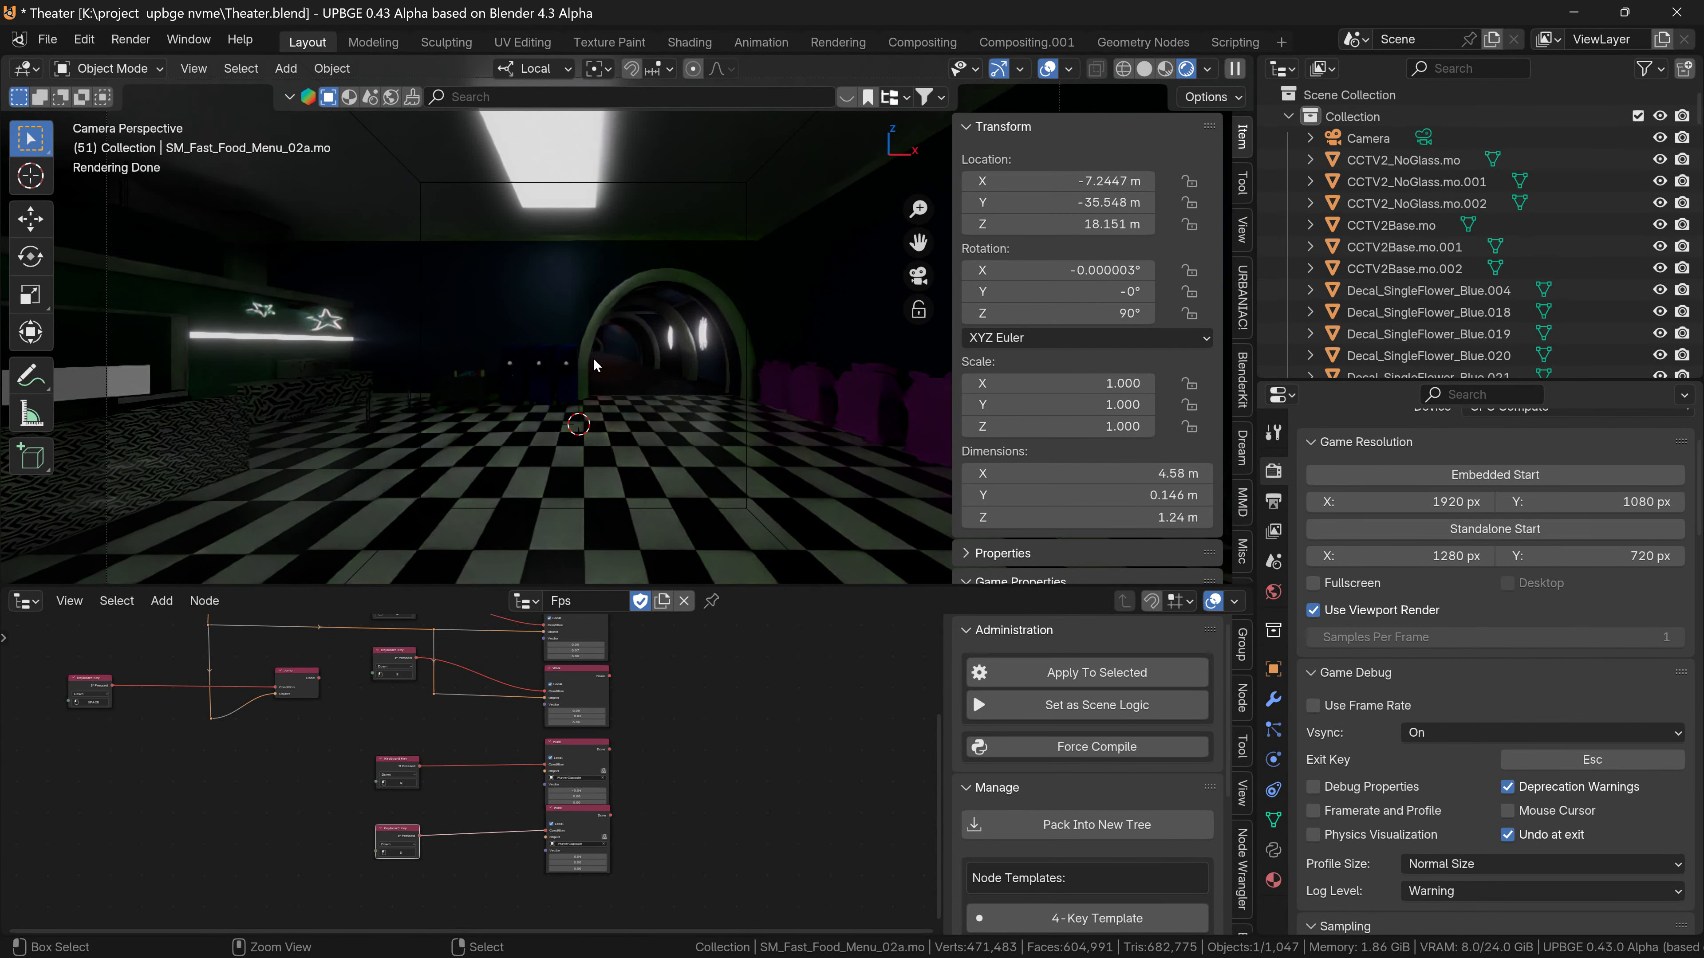
Play-test the game in a maximized viewport through to the theater hall, and enable Framerate and Profile in the Game Debug settings.
key(ctrl+space)
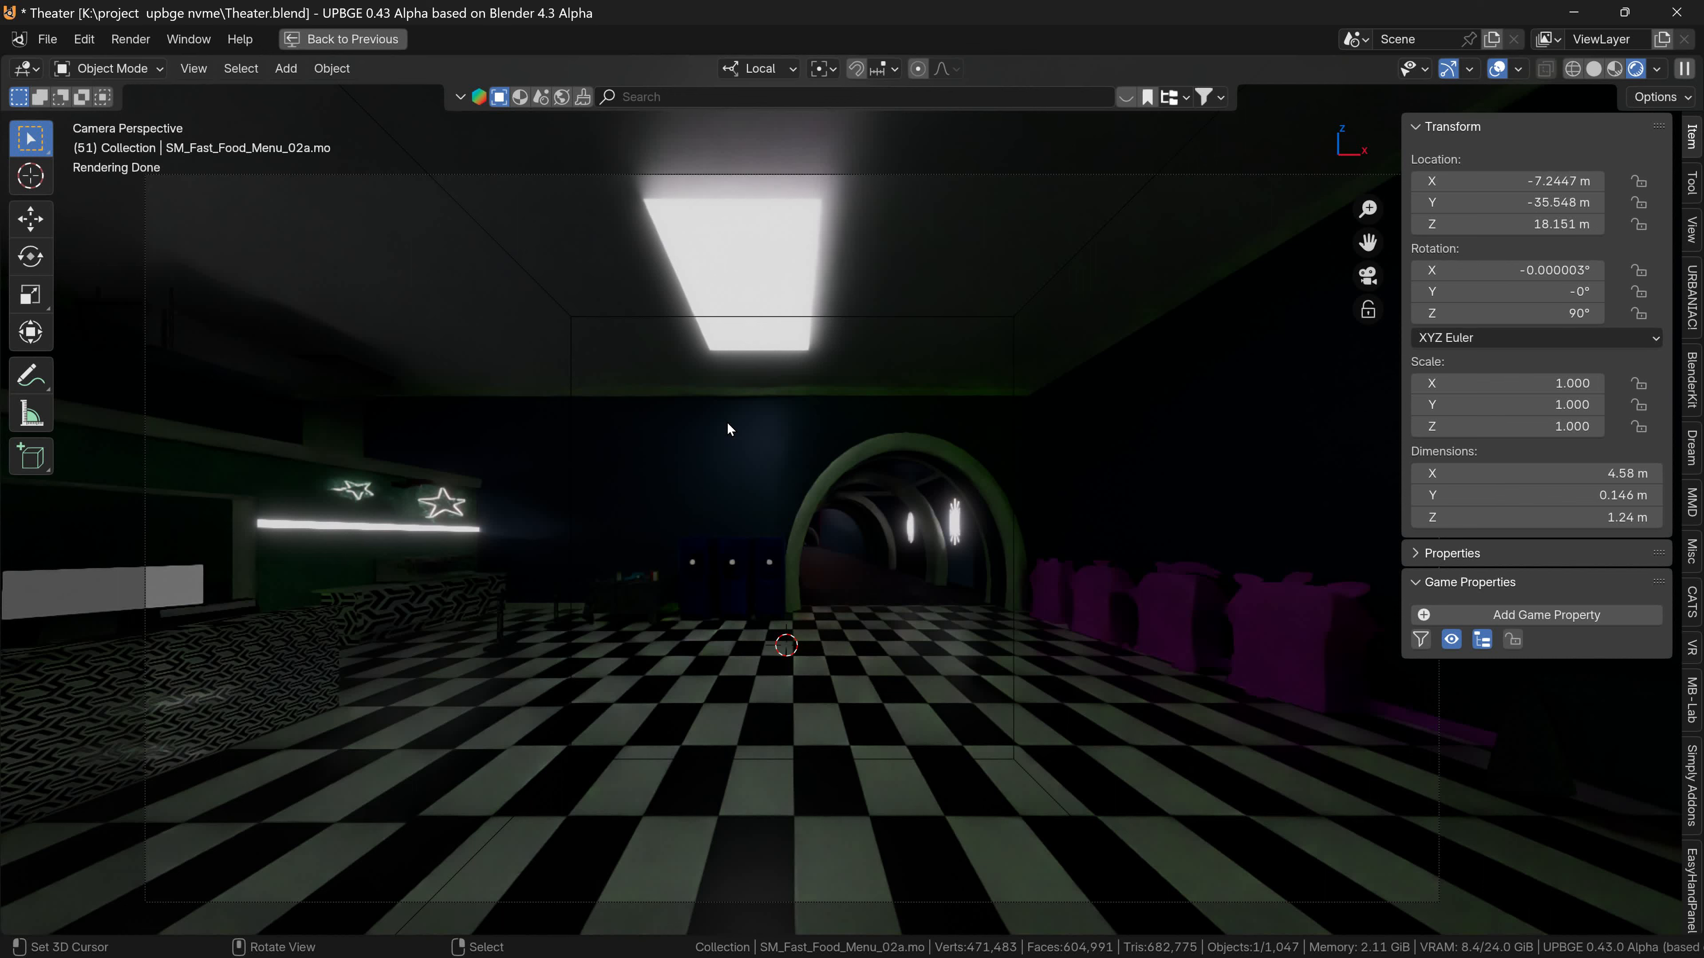
key(p)
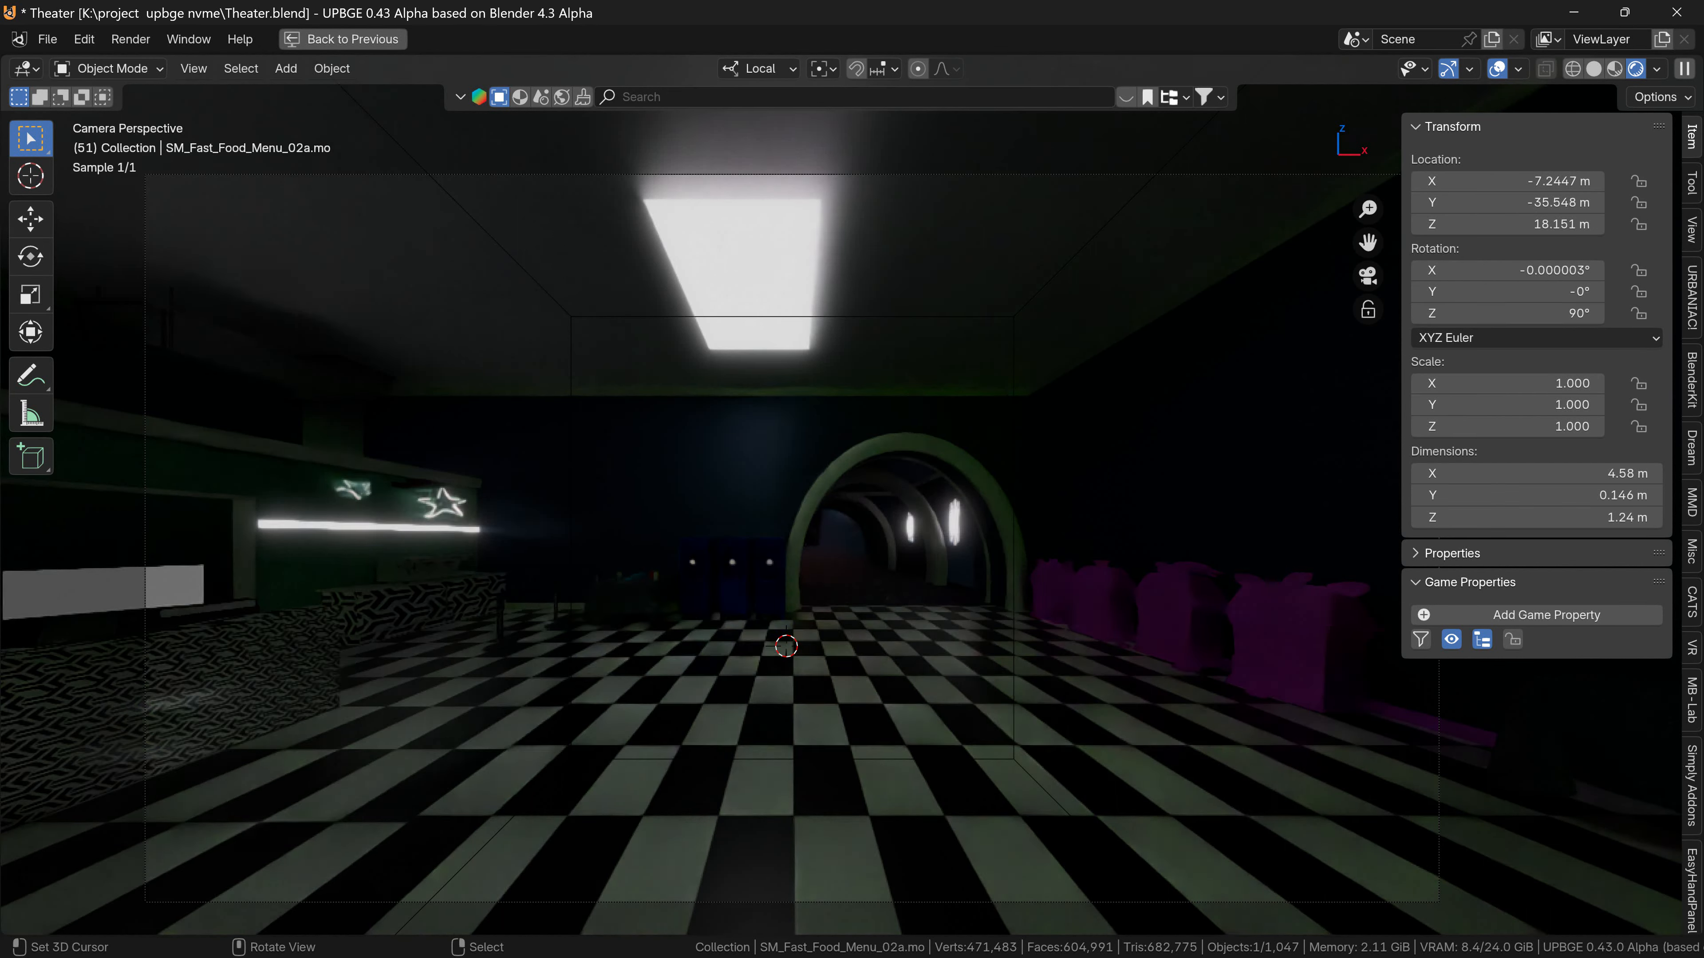
key(w)
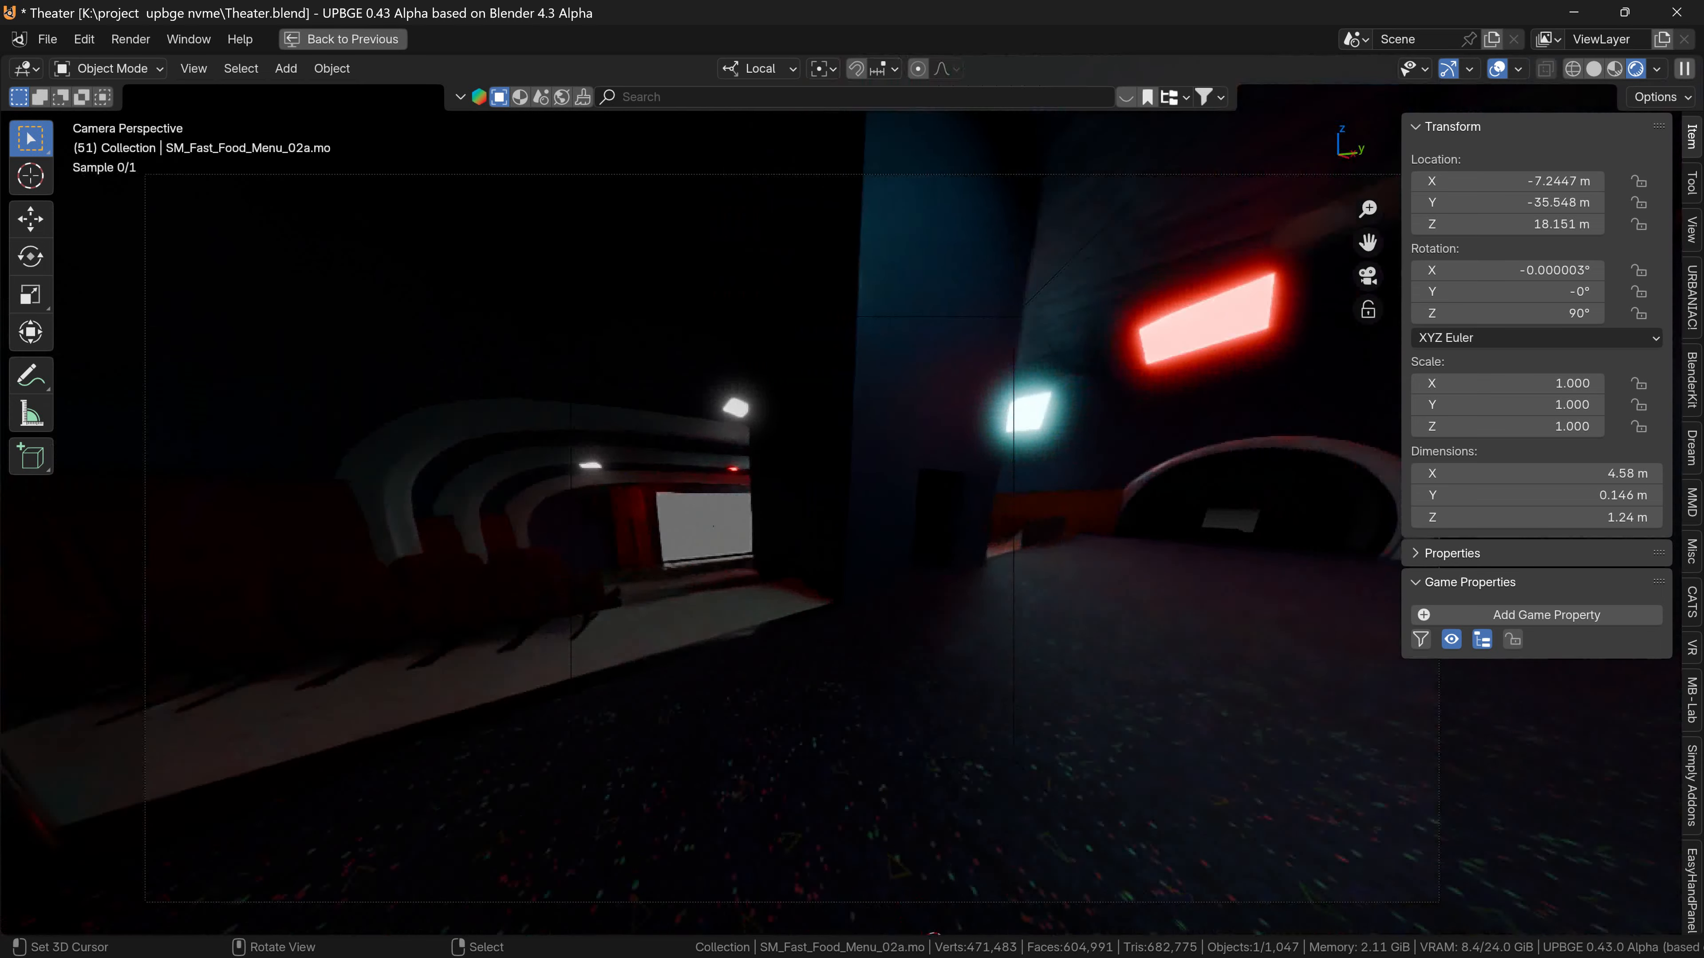
key(Escape)
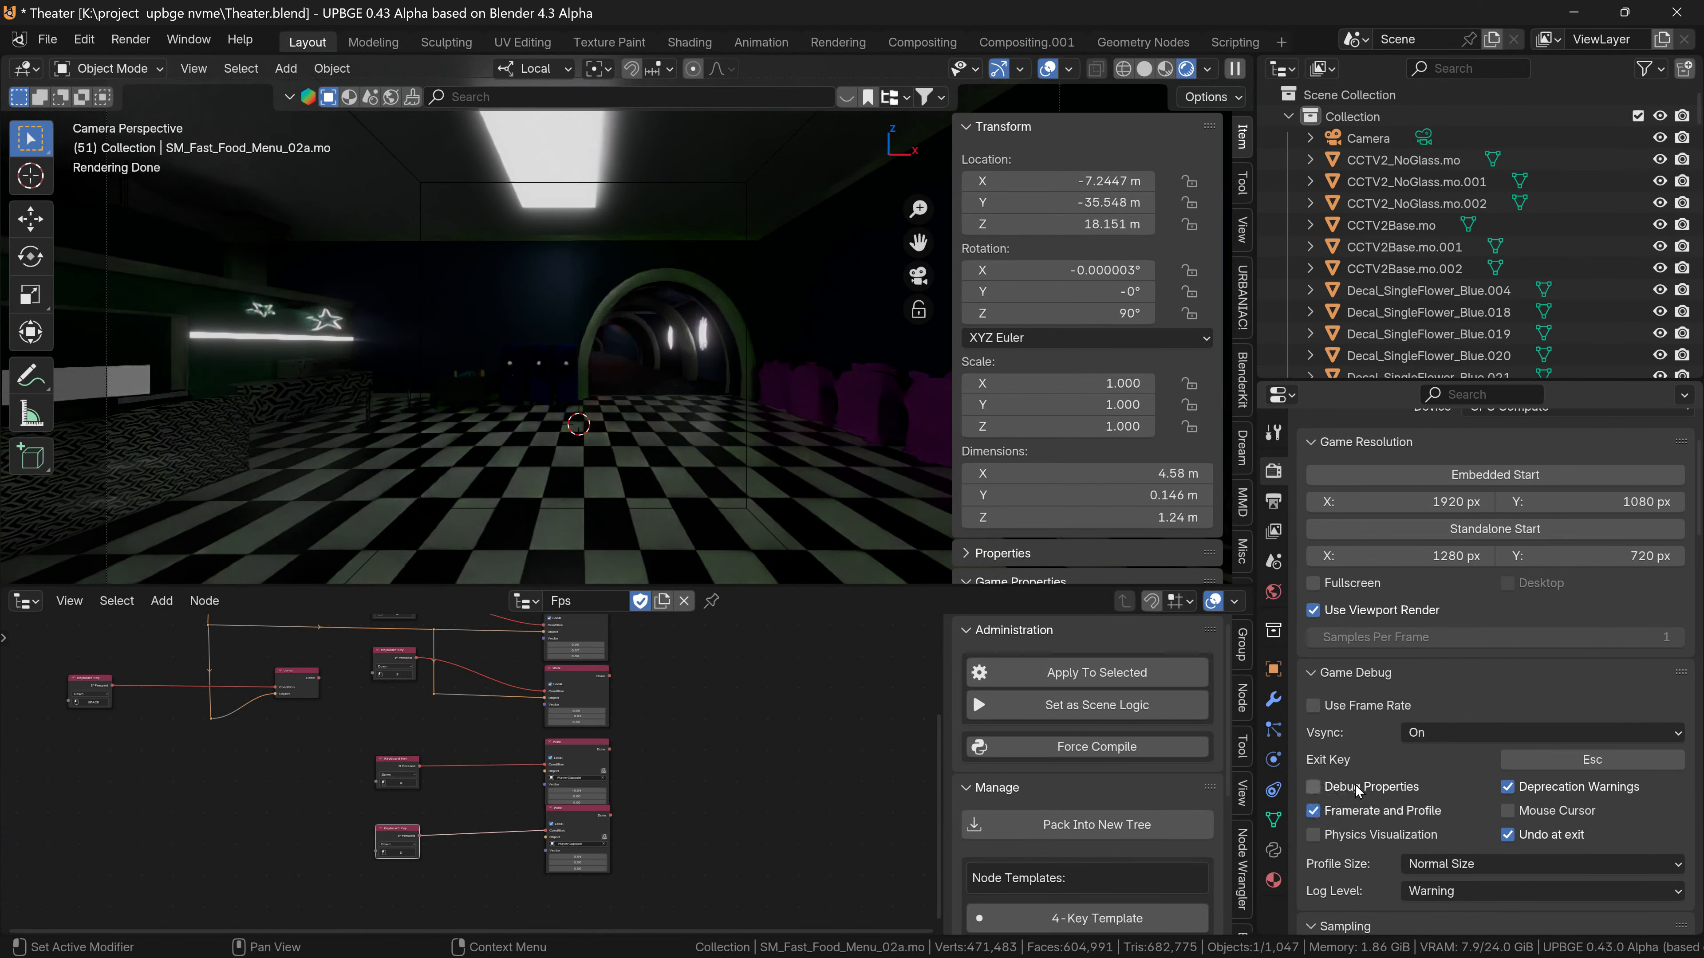
Run the game maximized with the framerate profile overlay, walk to the columns with glowing wall lamps, and restore the full layout.
key(ctrl+space)
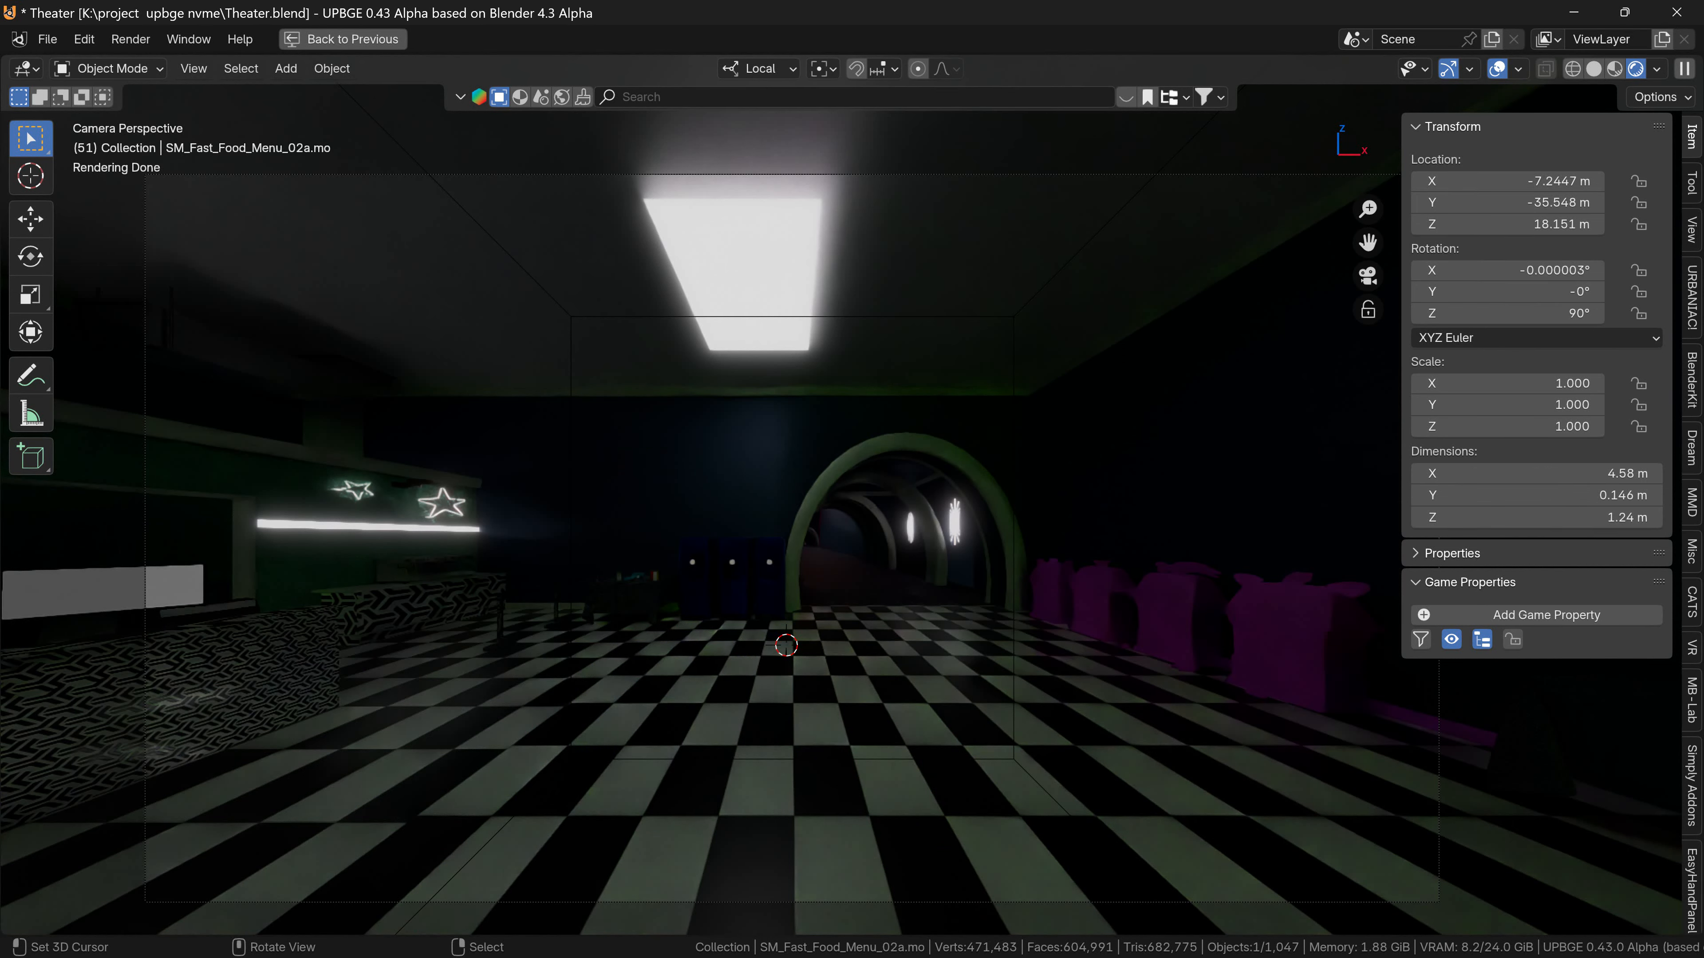
key(p)
key(w)
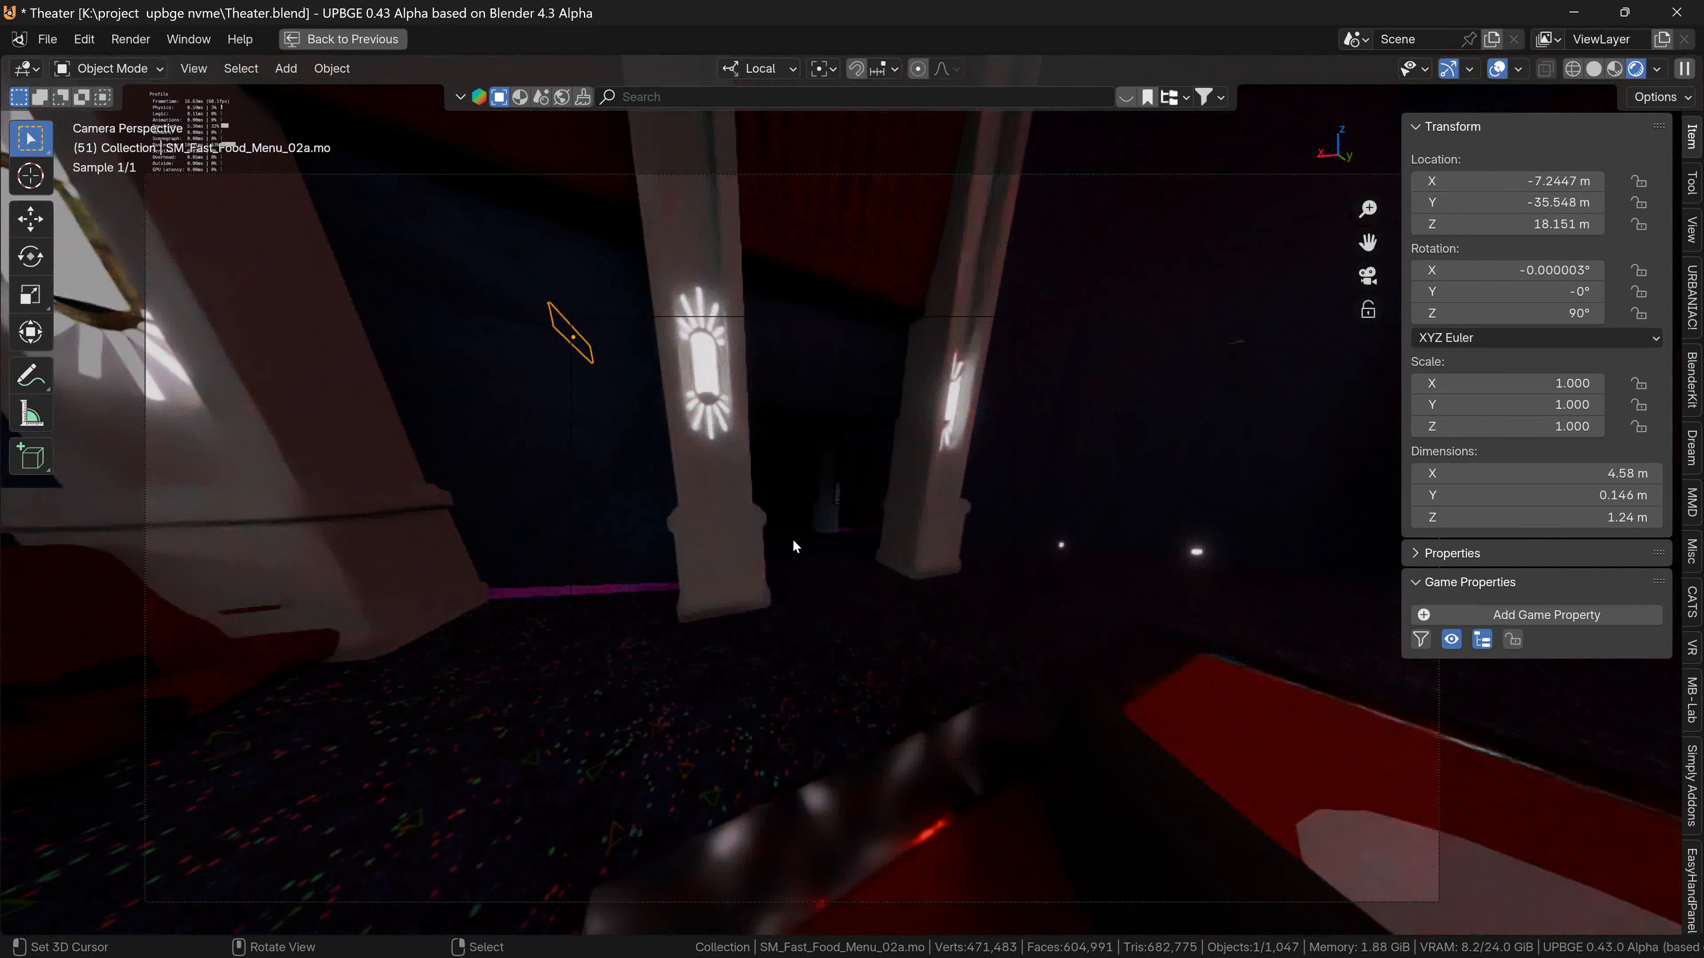
key(Escape)
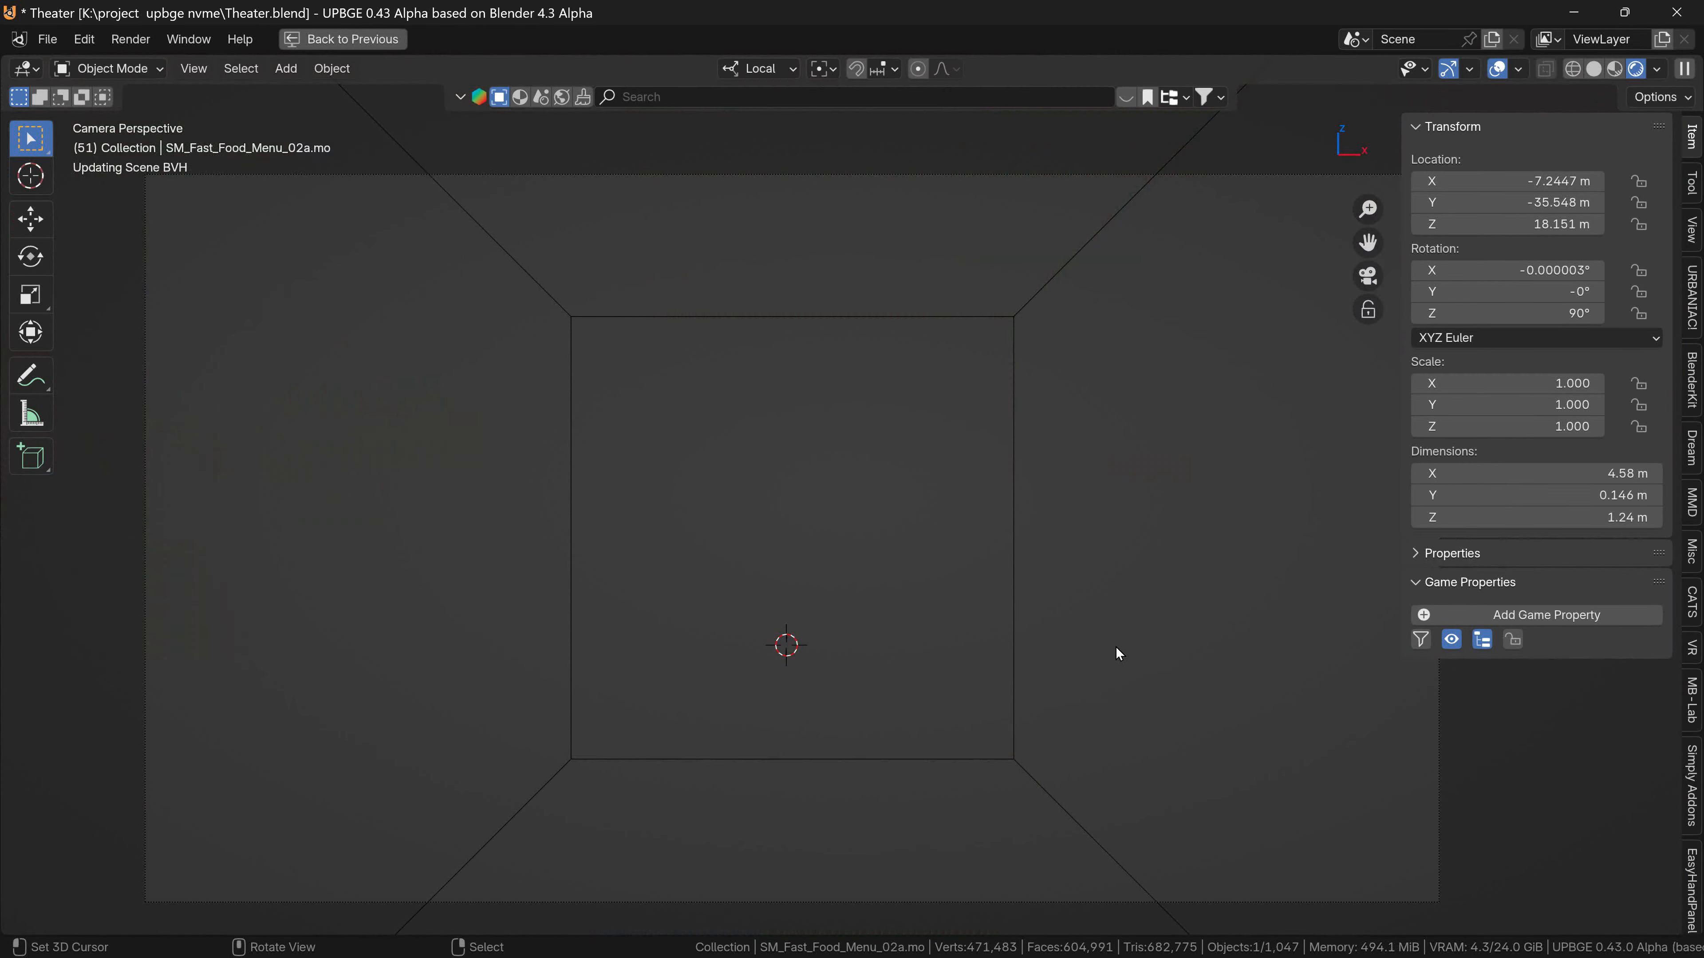
key(ctrl+space)
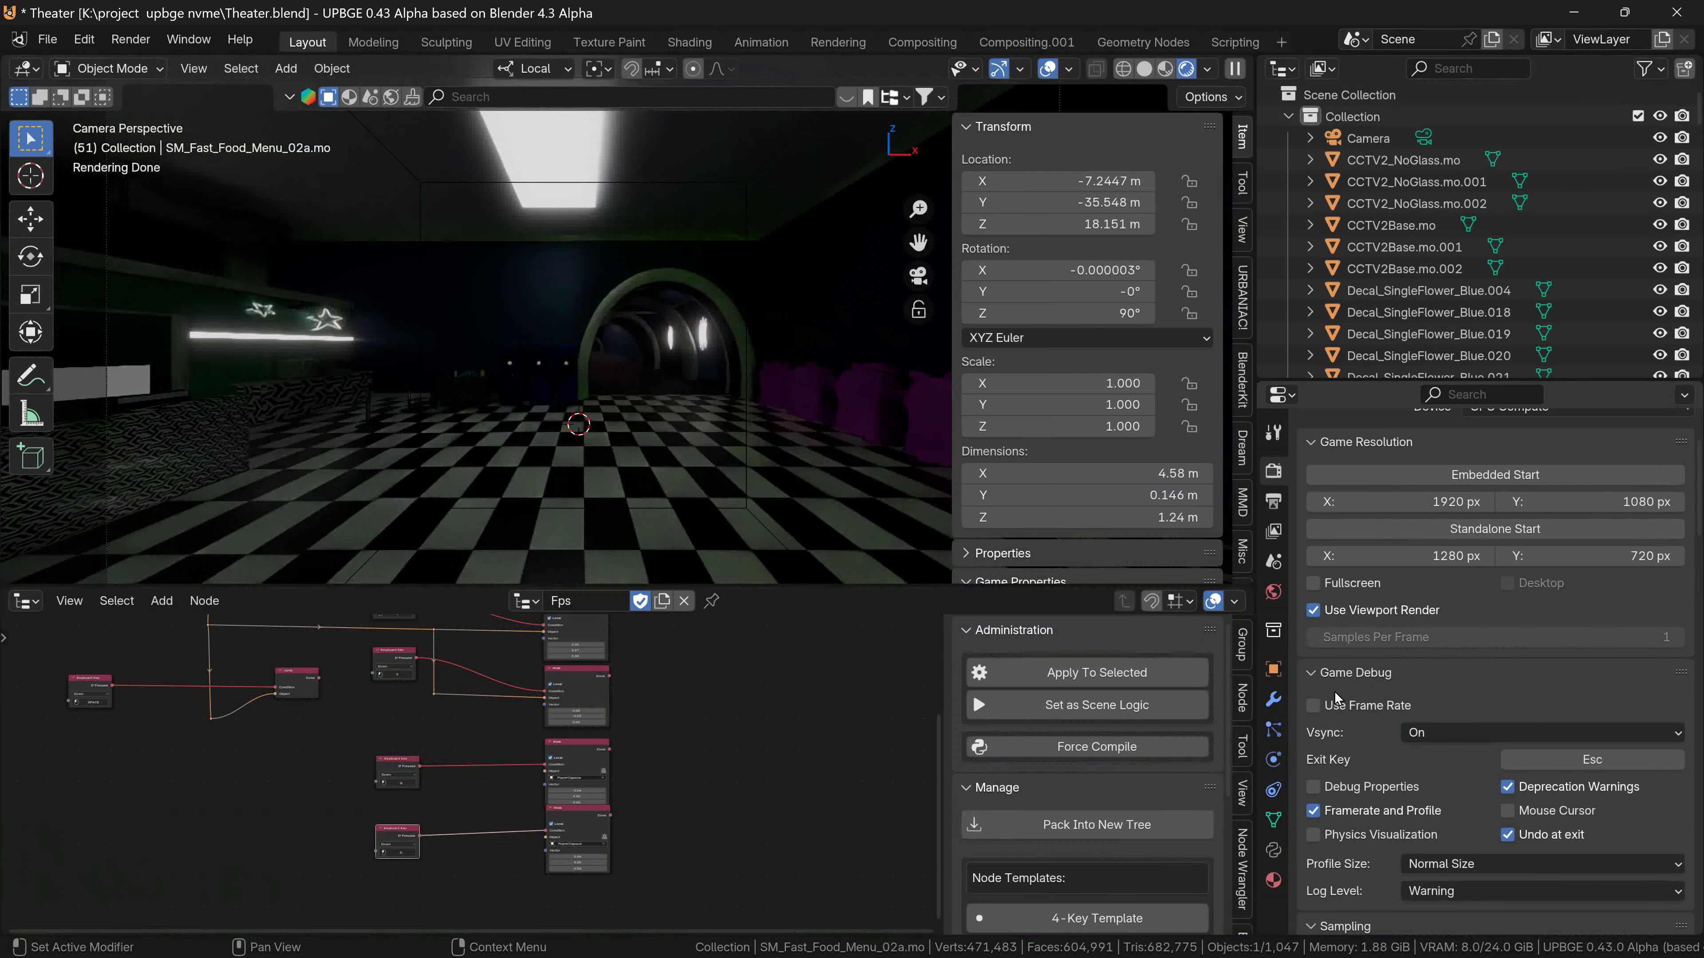
Run the game into the arched corridor with Use Frame Rate enabled, and disable that option on returning to the full layout.
key(ctrl+space)
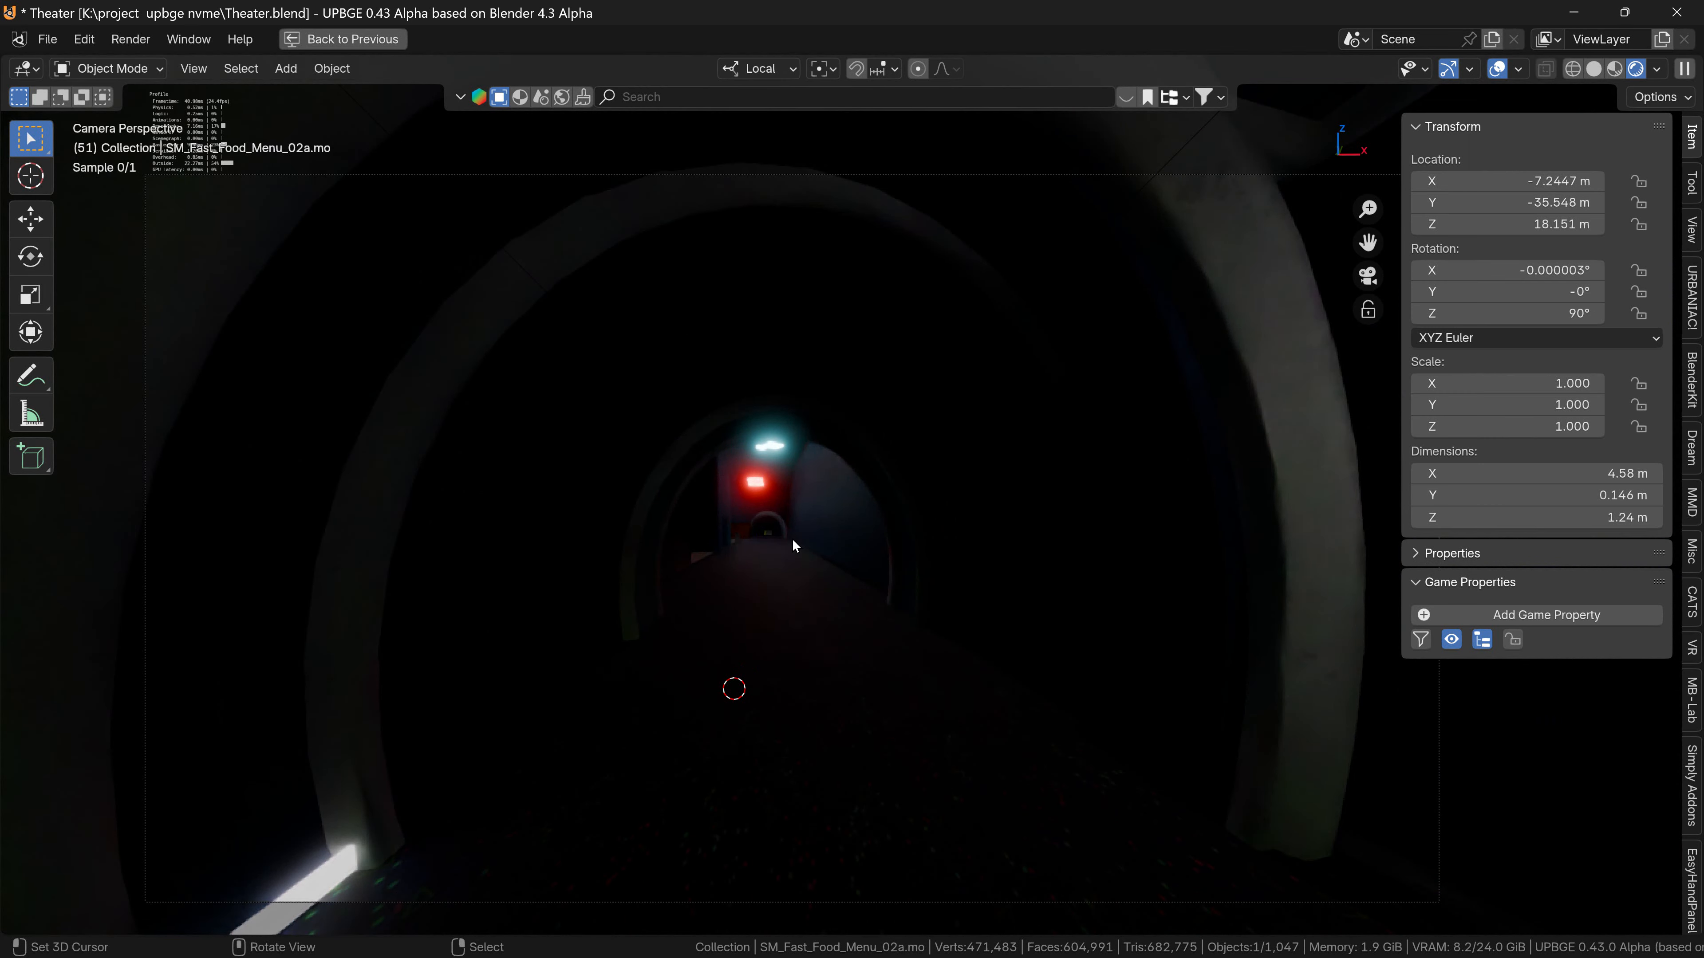
key(Escape)
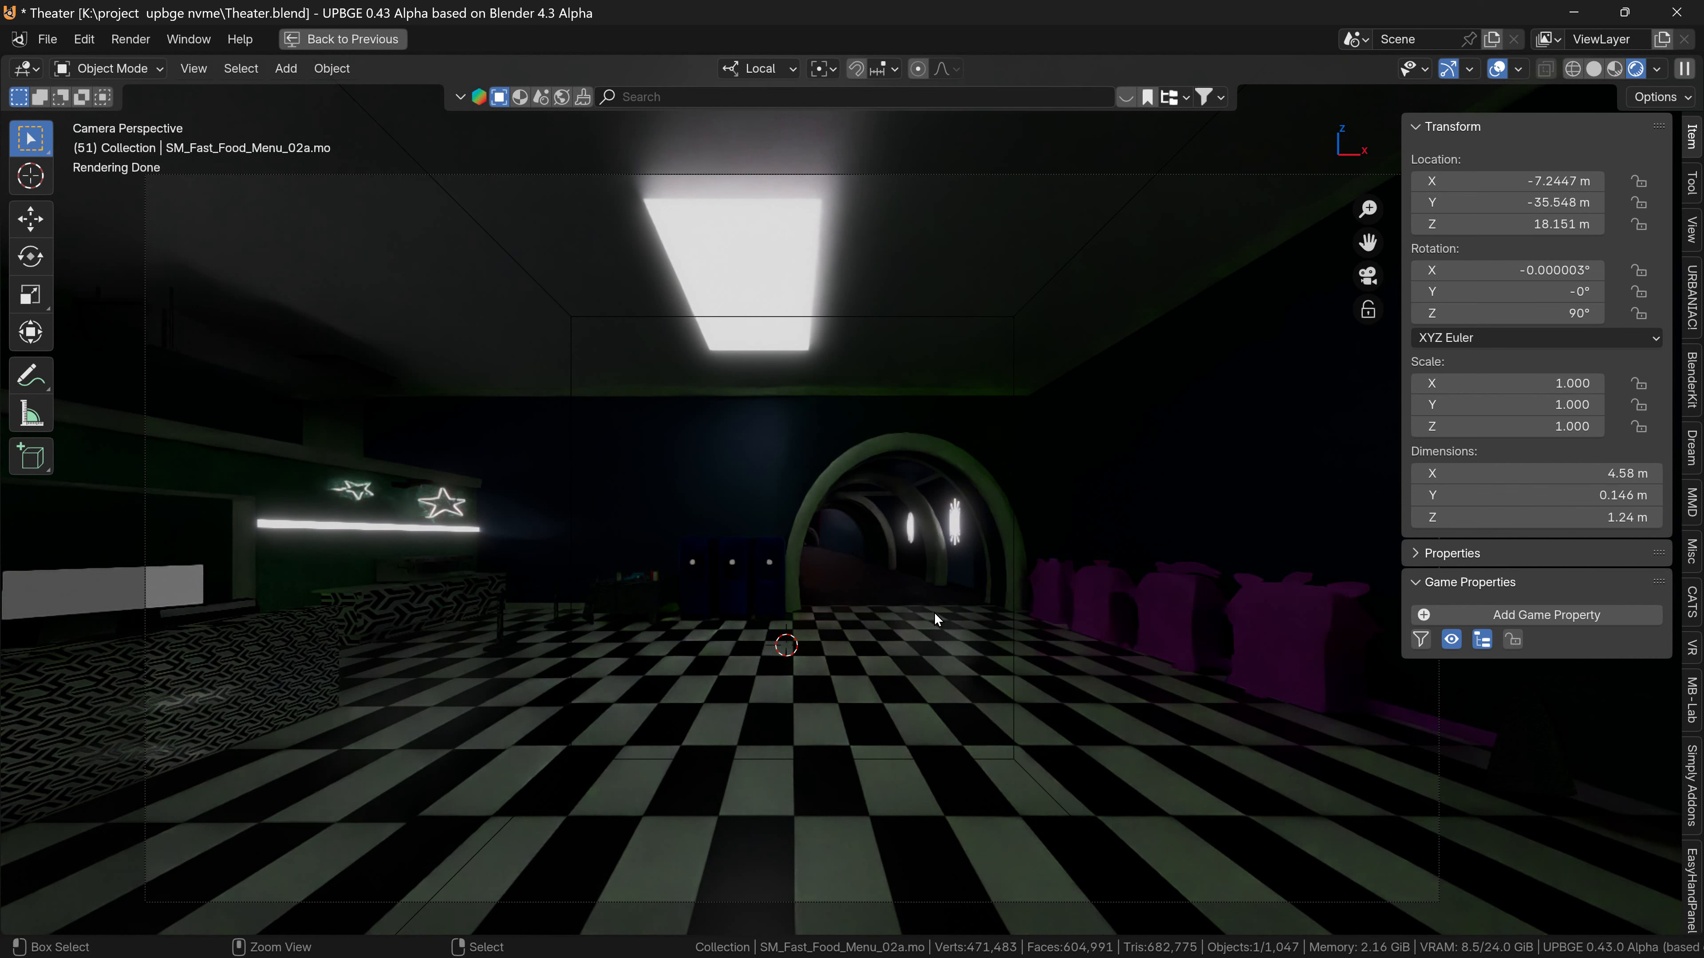
key(ctrl+space)
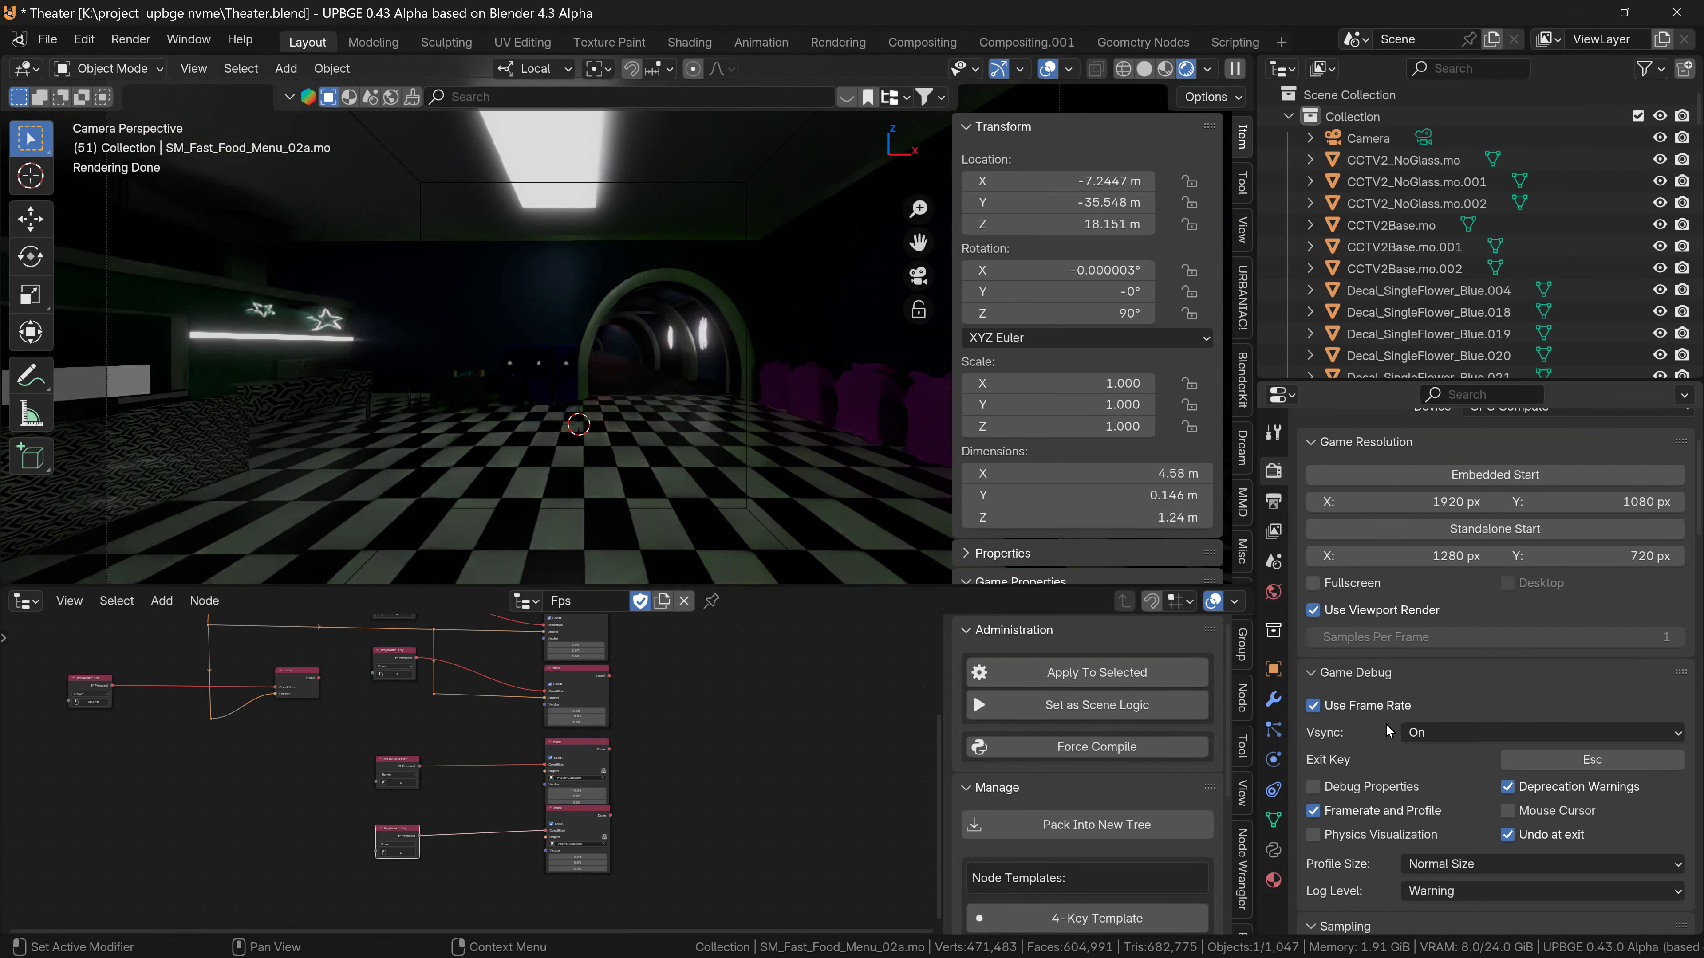
click(1326, 707)
Expand the viewport Denoise settings under Sampling and set the denoising quality to Fast.
scroll(1467, 817, down, 12)
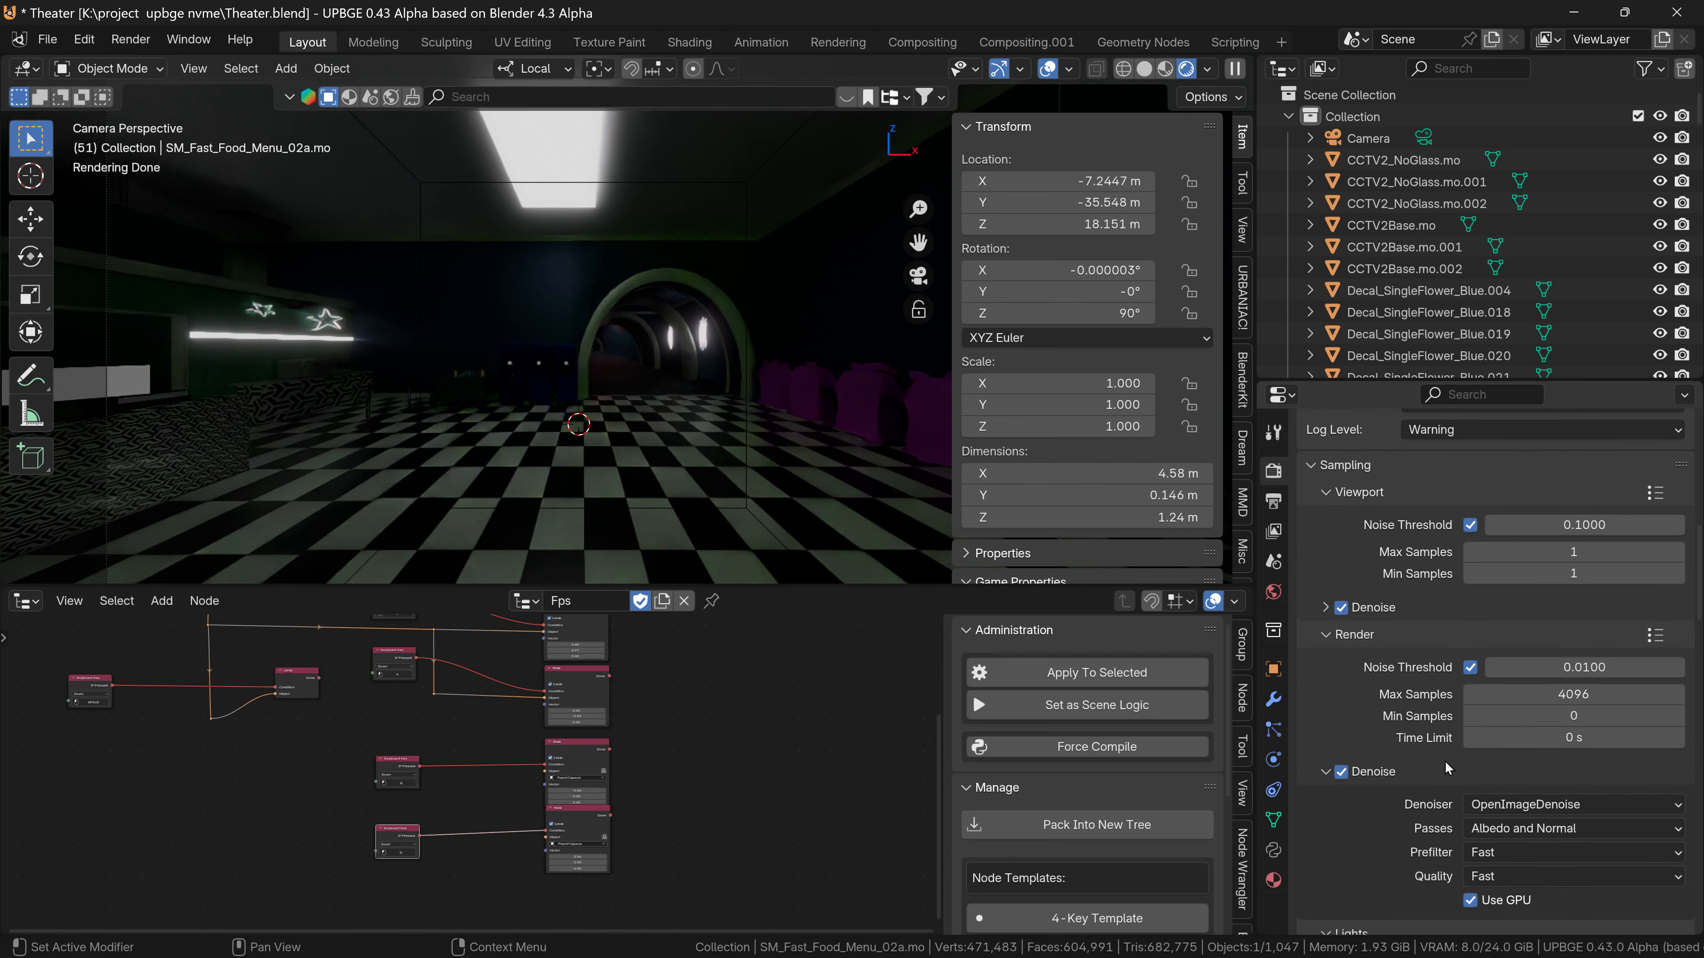
scroll(1447, 767, down, 2)
click(1327, 546)
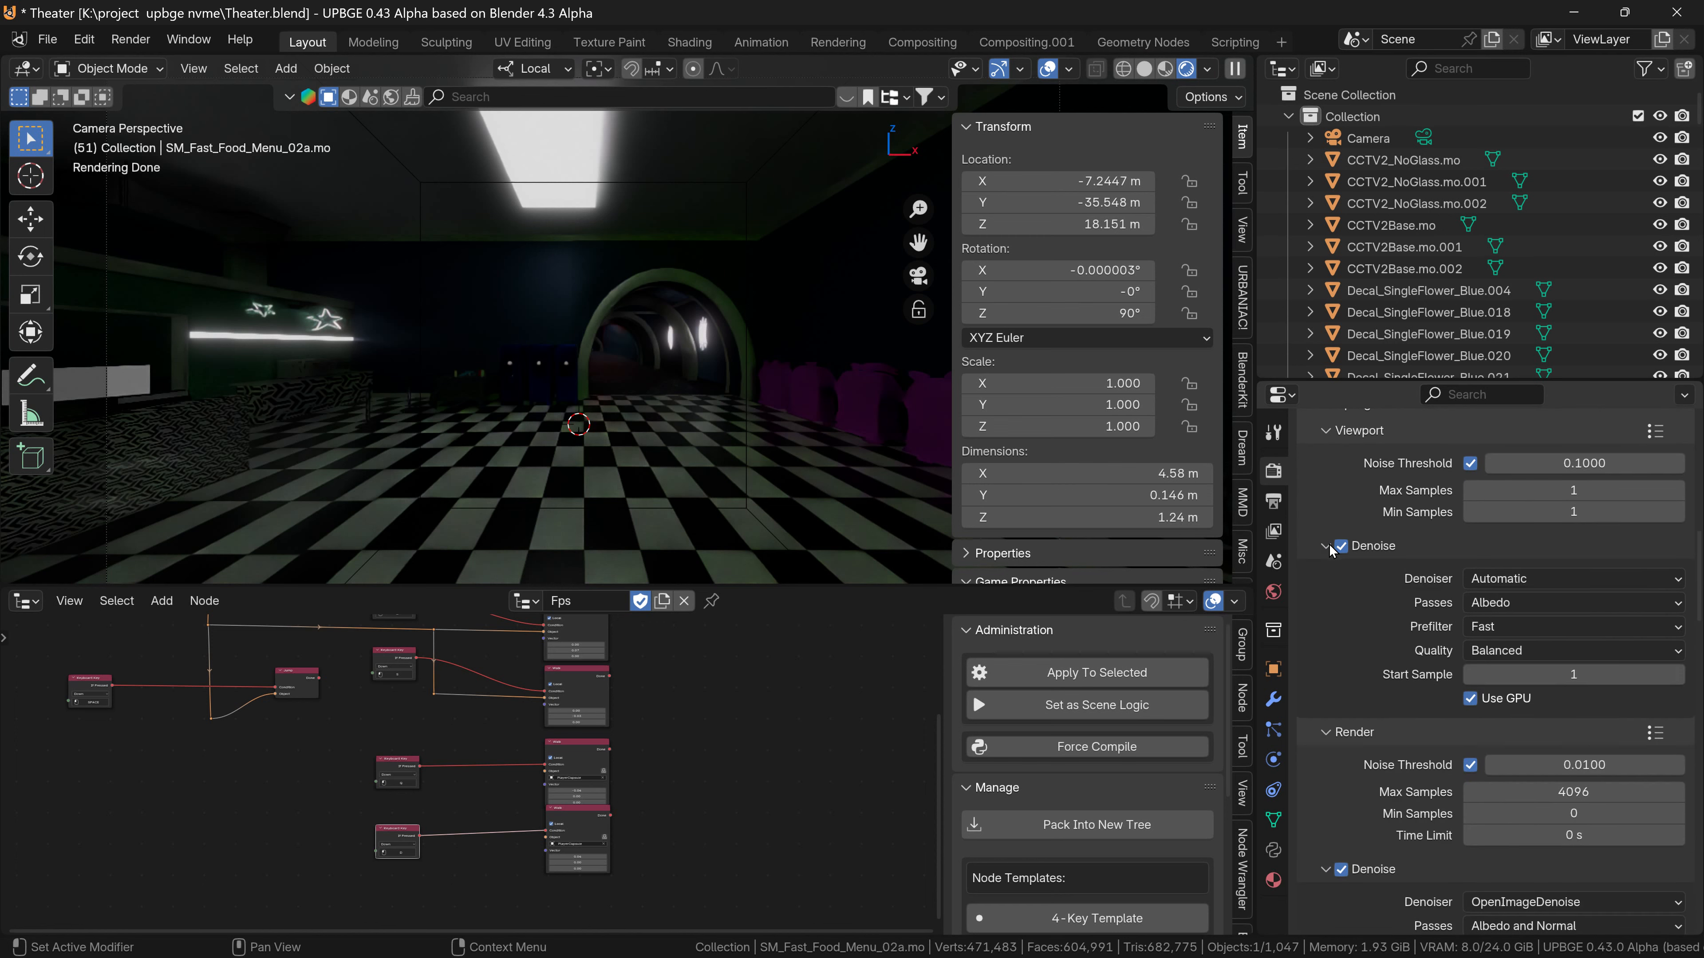
click(1325, 550)
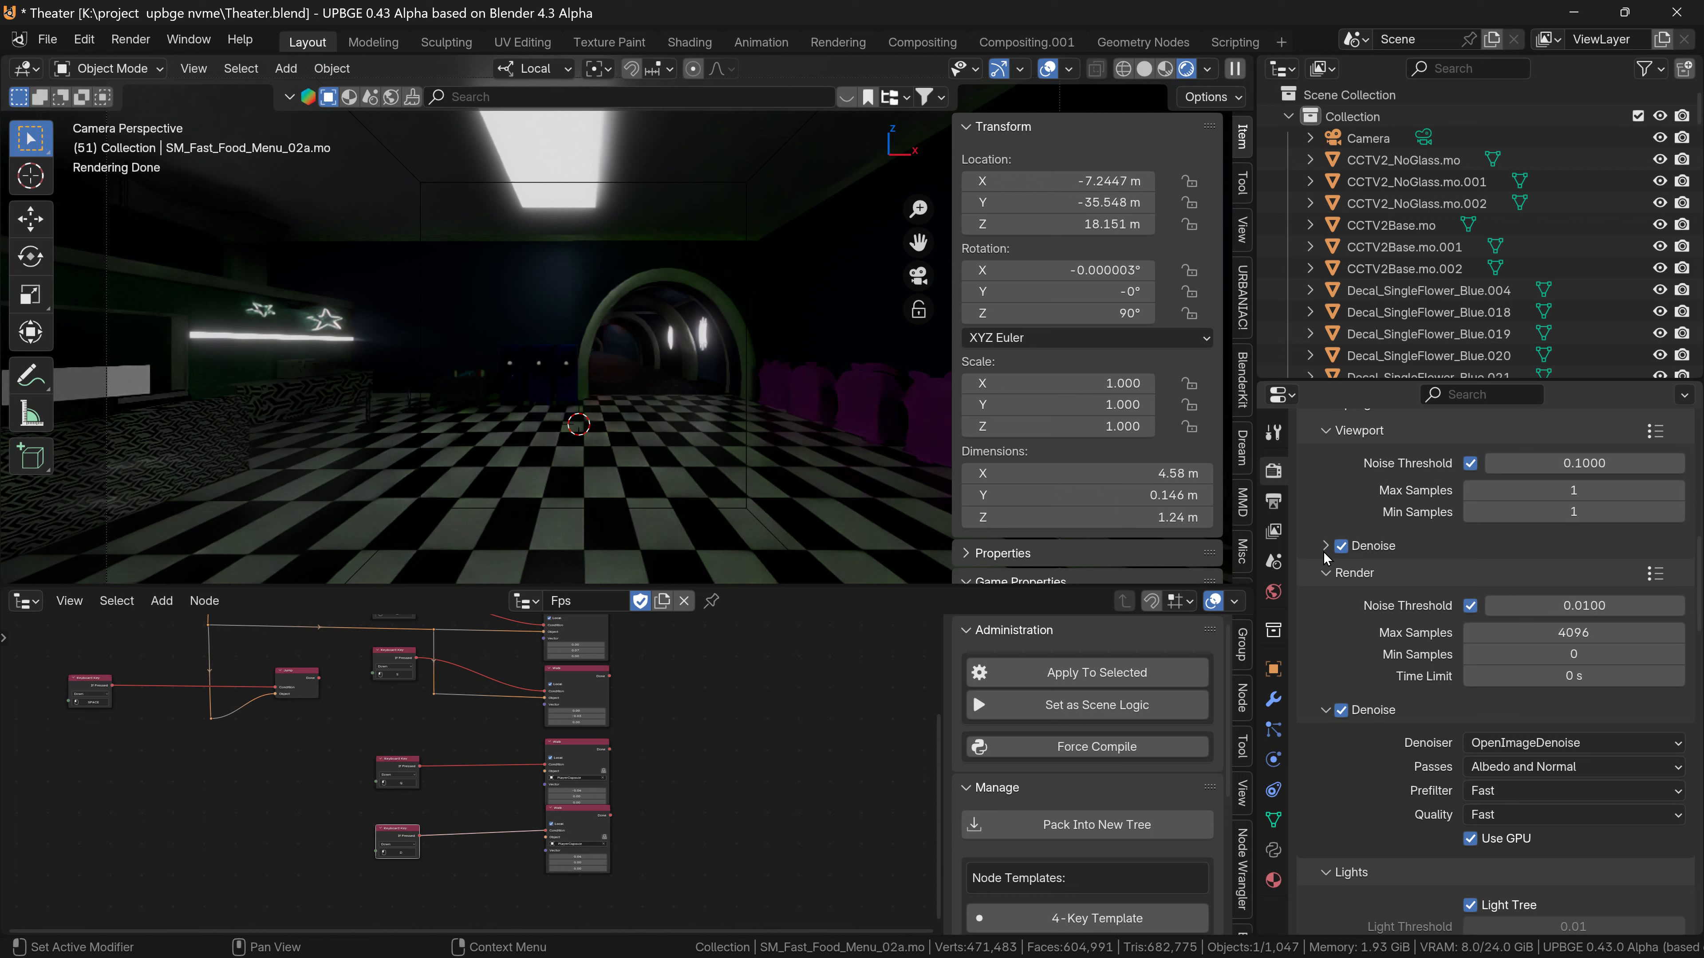
click(1325, 546)
scroll(1537, 564, up, 3)
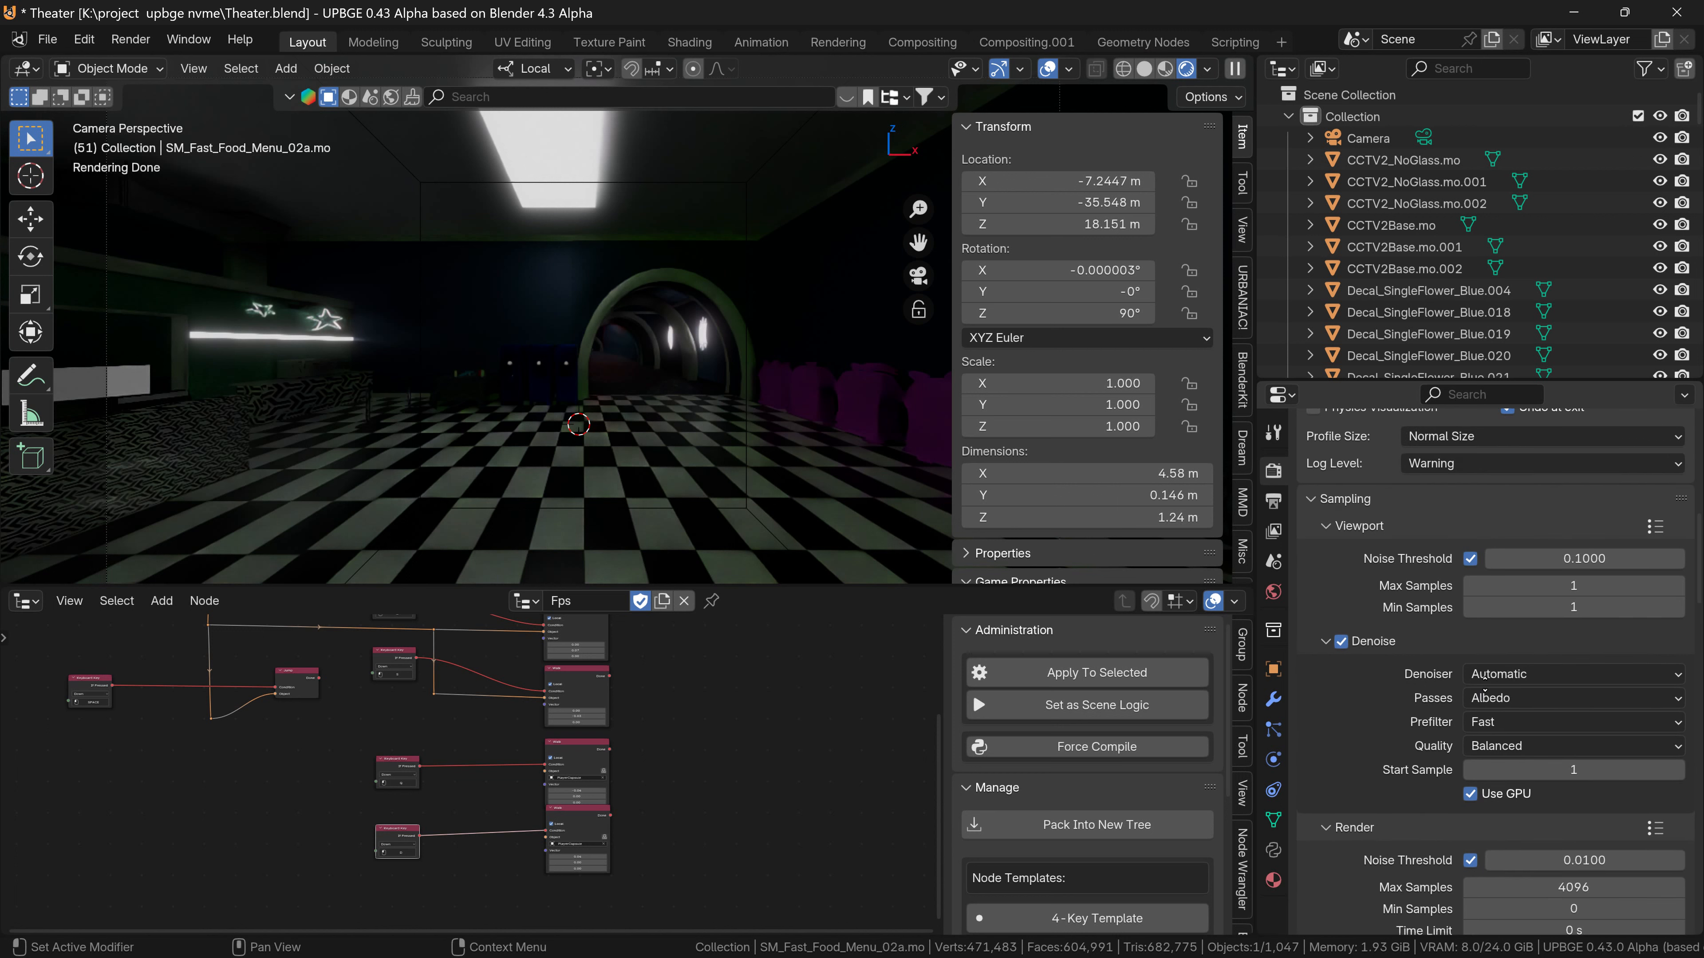
click(1509, 746)
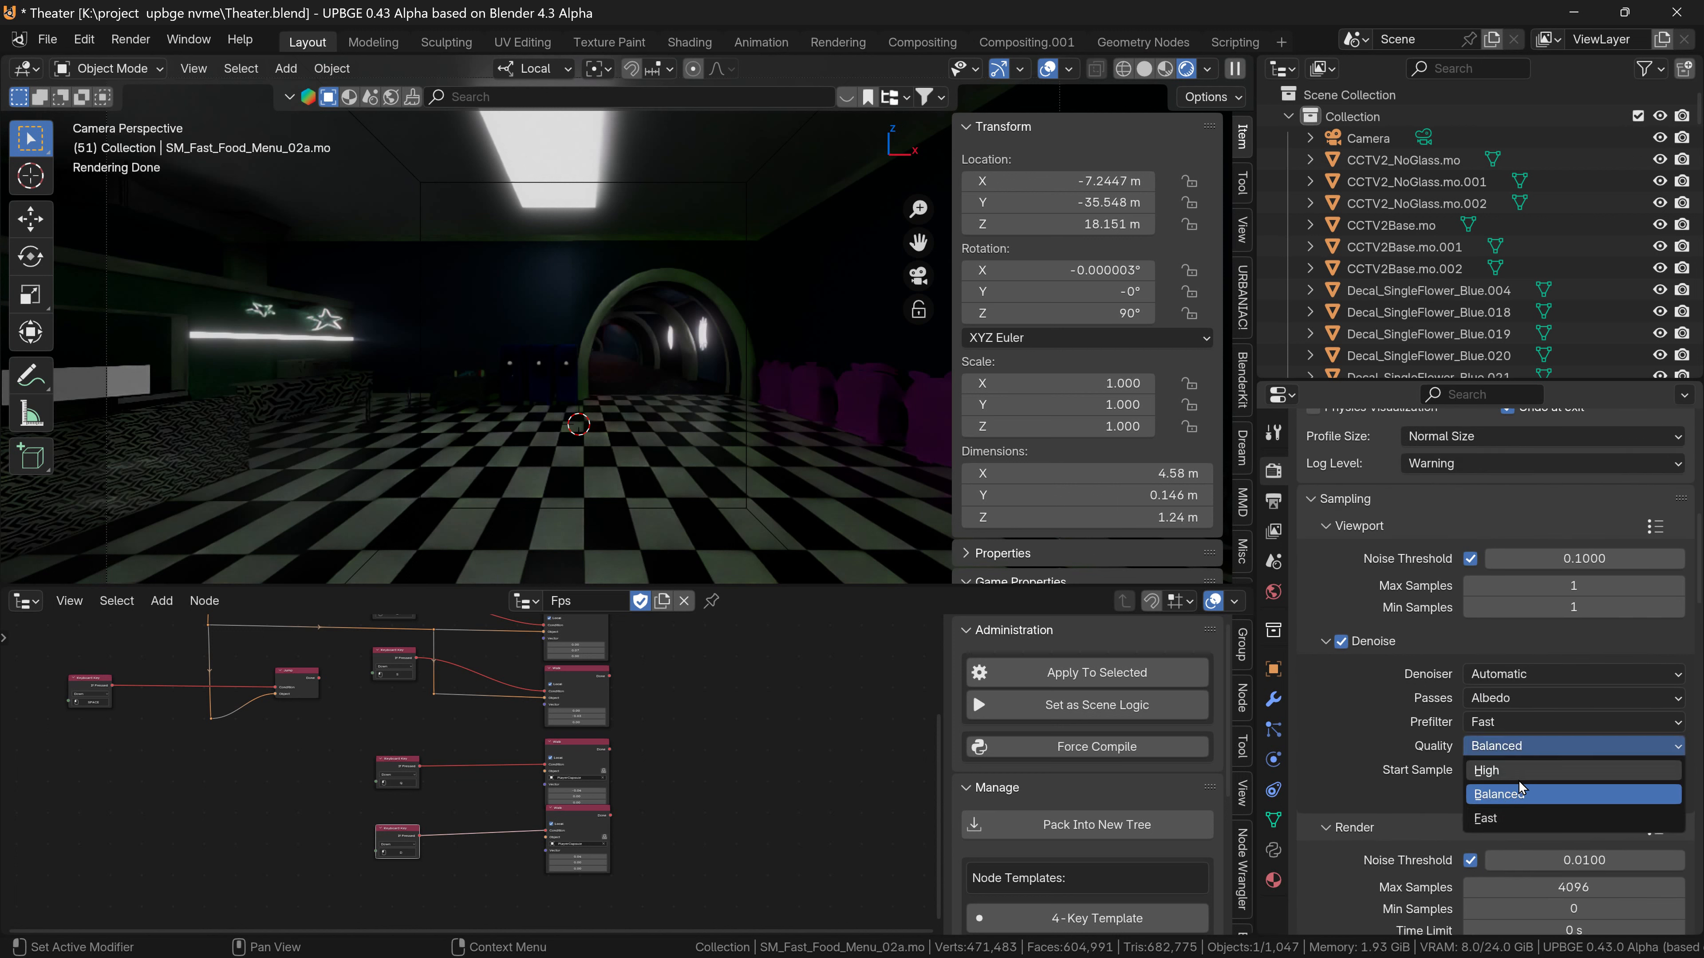
click(1511, 819)
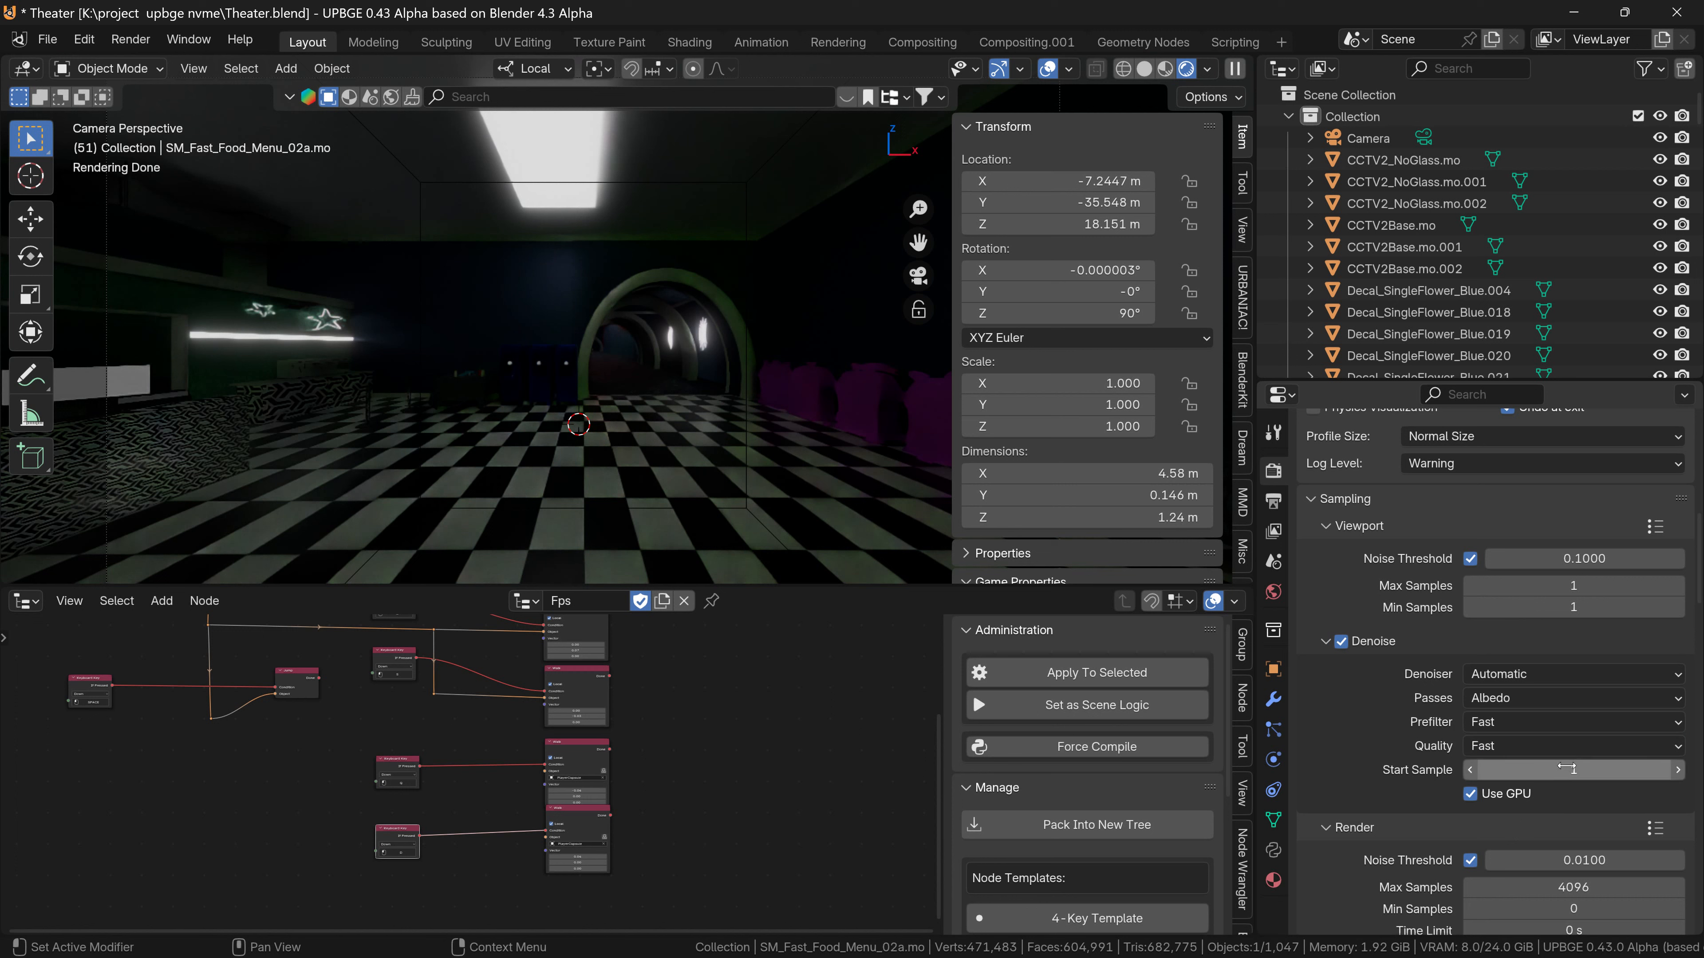
scroll(1542, 779, up, 1)
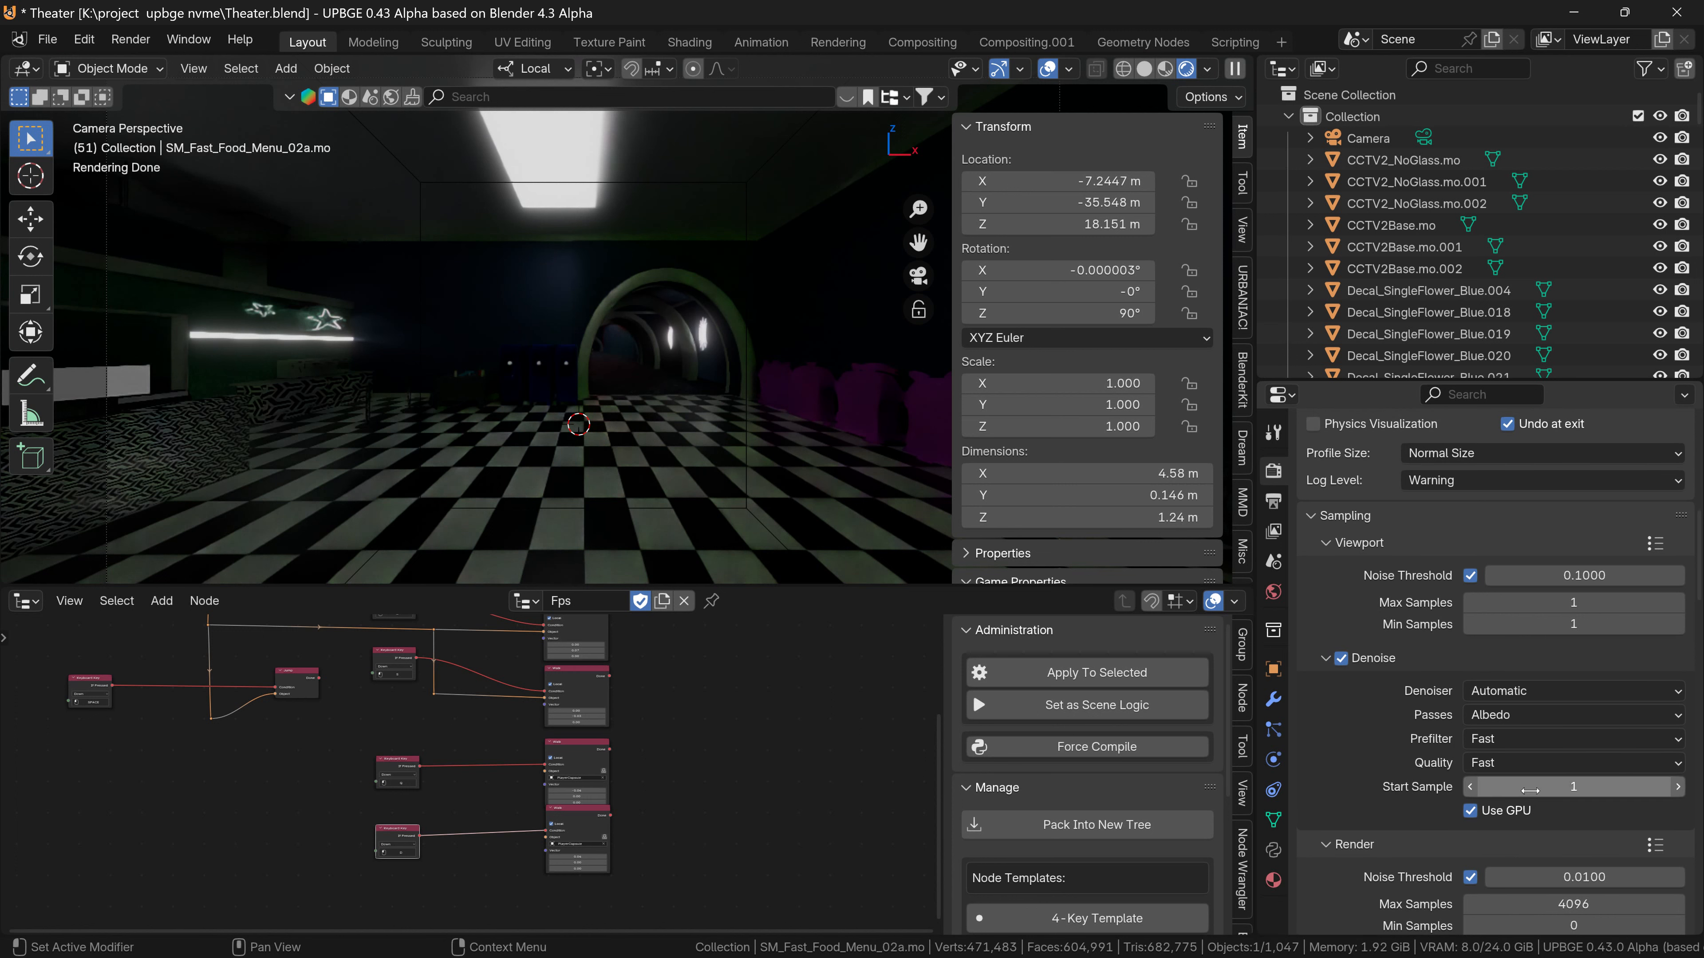